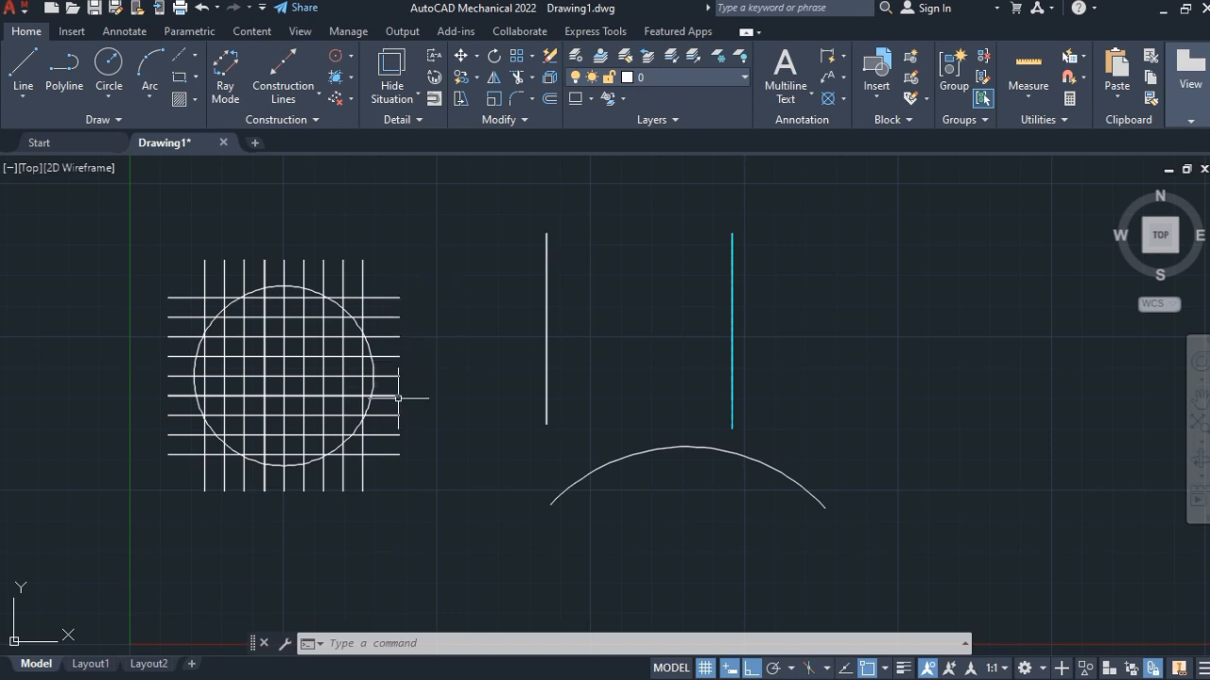
Step: Try to trim the grid line ends outside the circle with a freehand Trim fence, and undo the trims
left_click(517, 77)
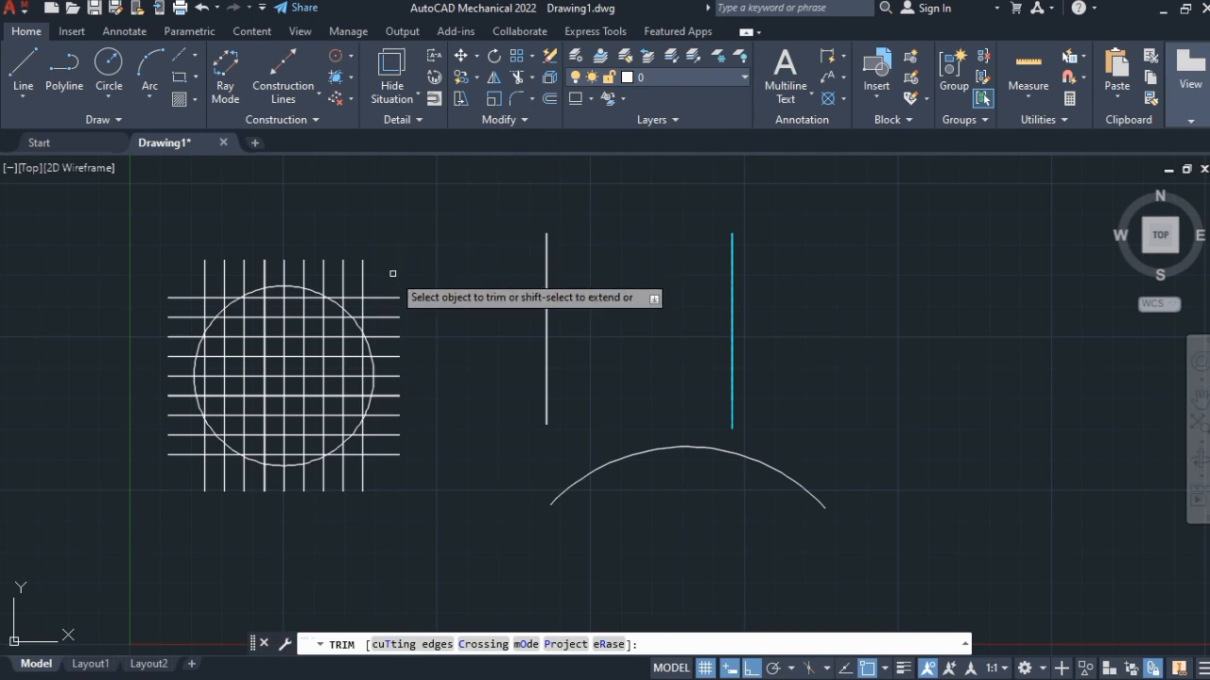
mouse_move(393, 273)
left_mouse_down()
mouse_move(242, 253)
mouse_move(186, 278)
mouse_move(187, 490)
mouse_move(366, 478)
left_mouse_up()
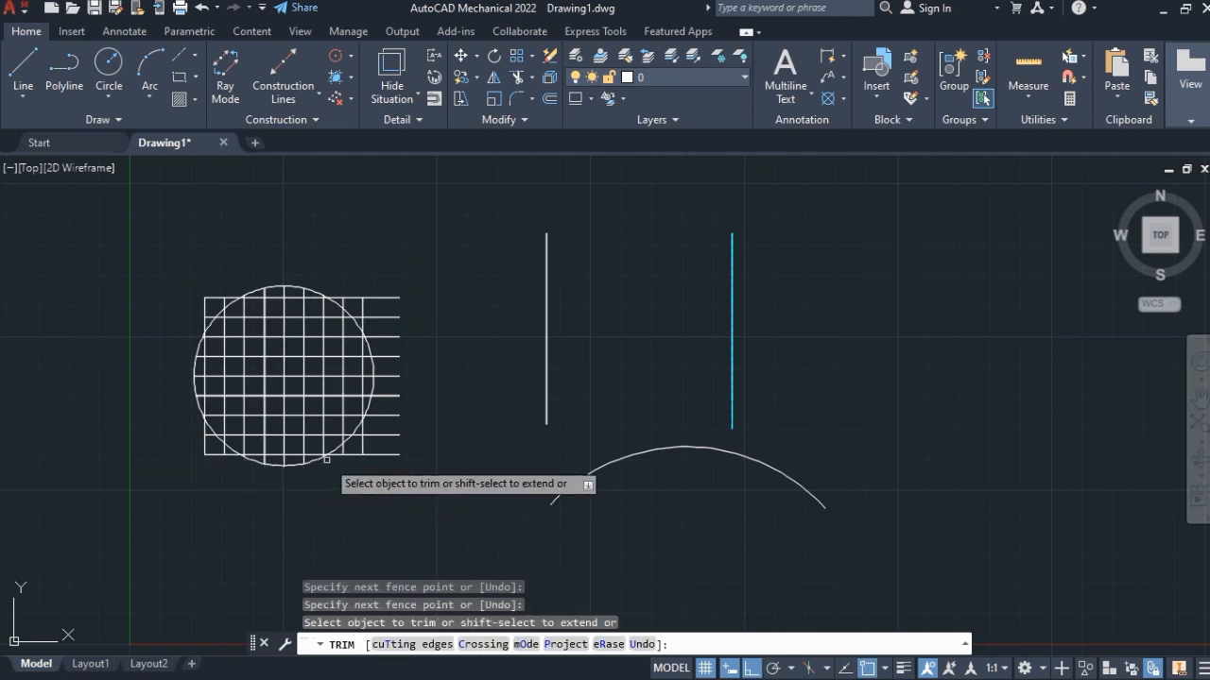
key("ctrl+z")
key("ctrl+z")
key("ctrl+z")
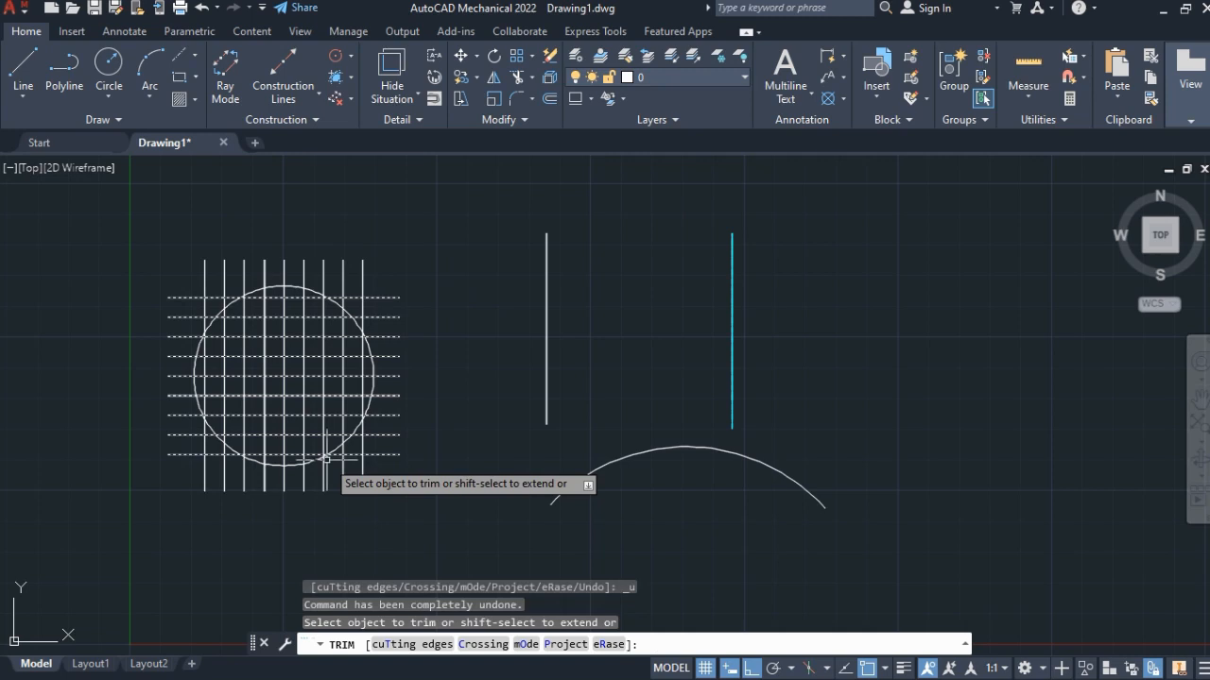
key("Escape")
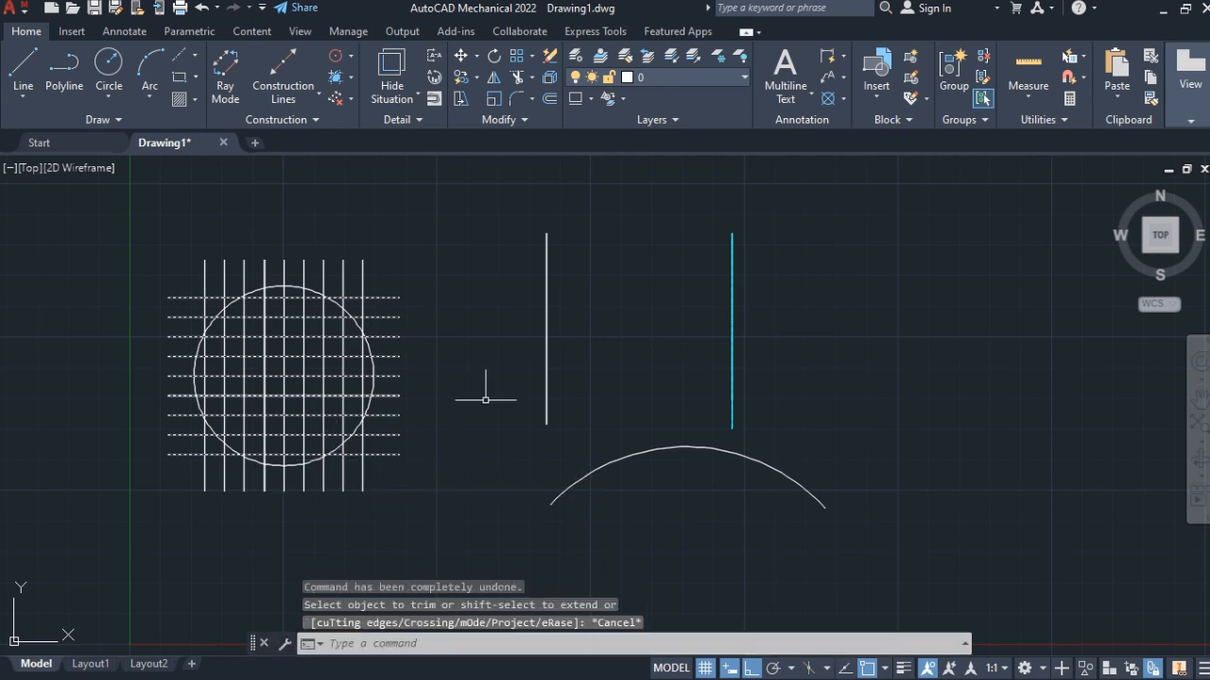
key("Escape")
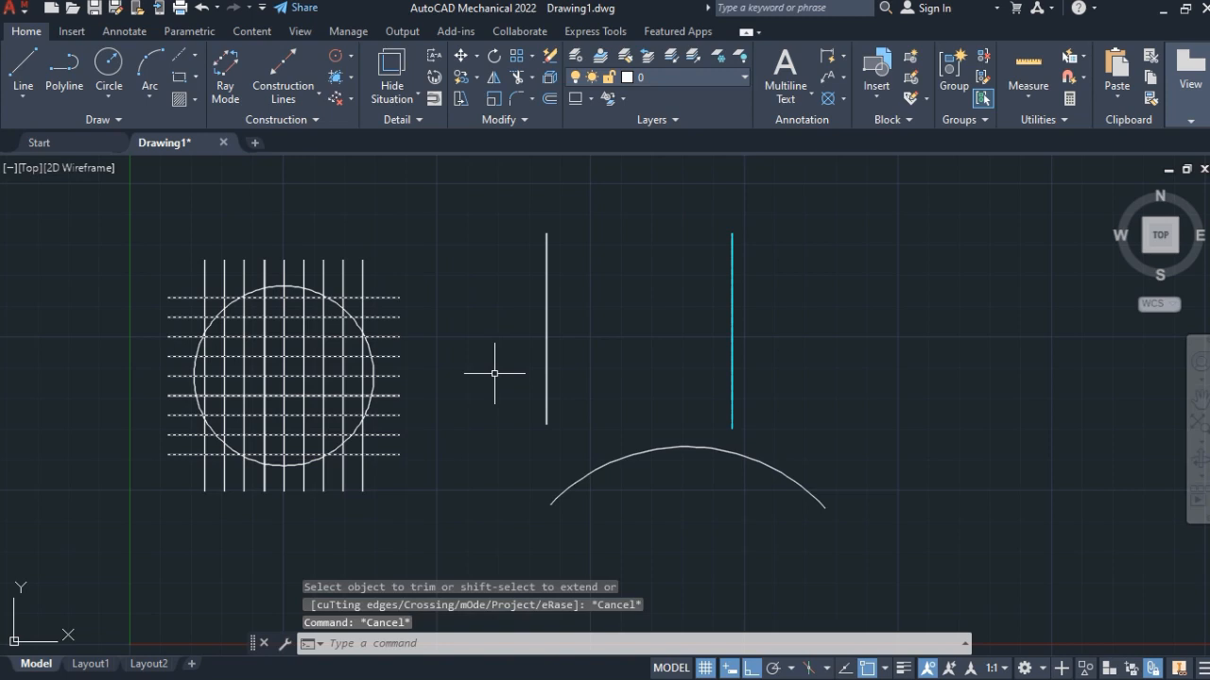
Step: Trim all grid lines outside the circle at once with EXTRIM, using the circle as the cutting edge
type("EXTRIm")
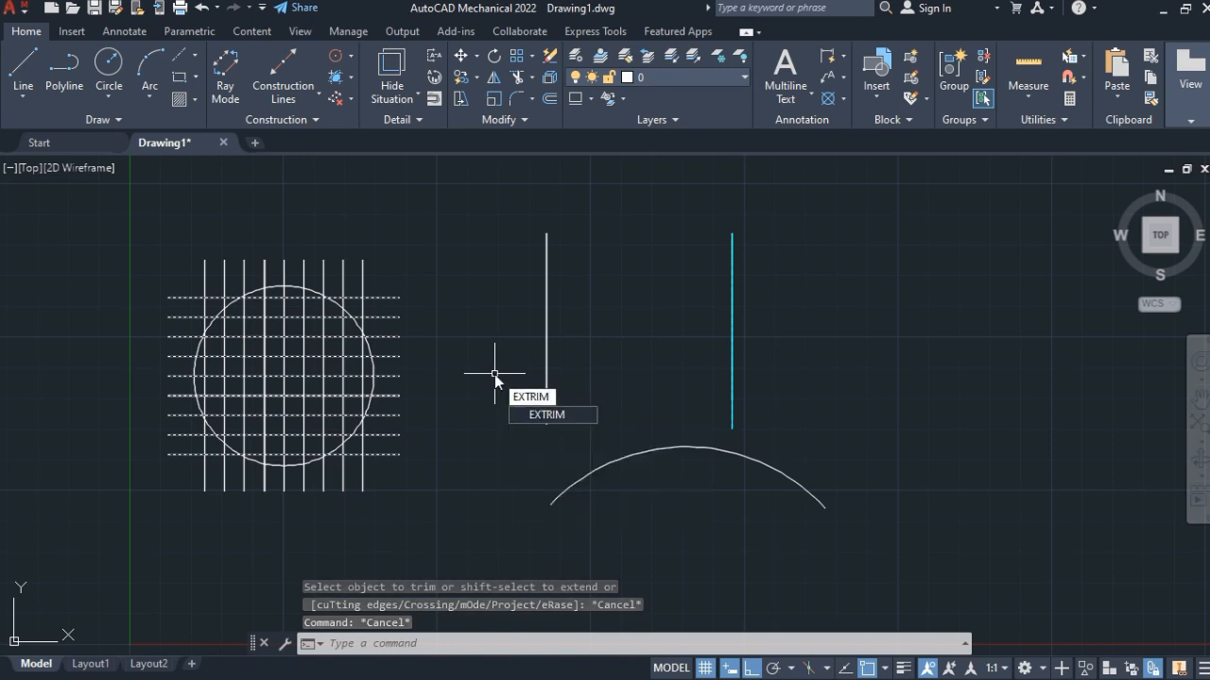
key("Return")
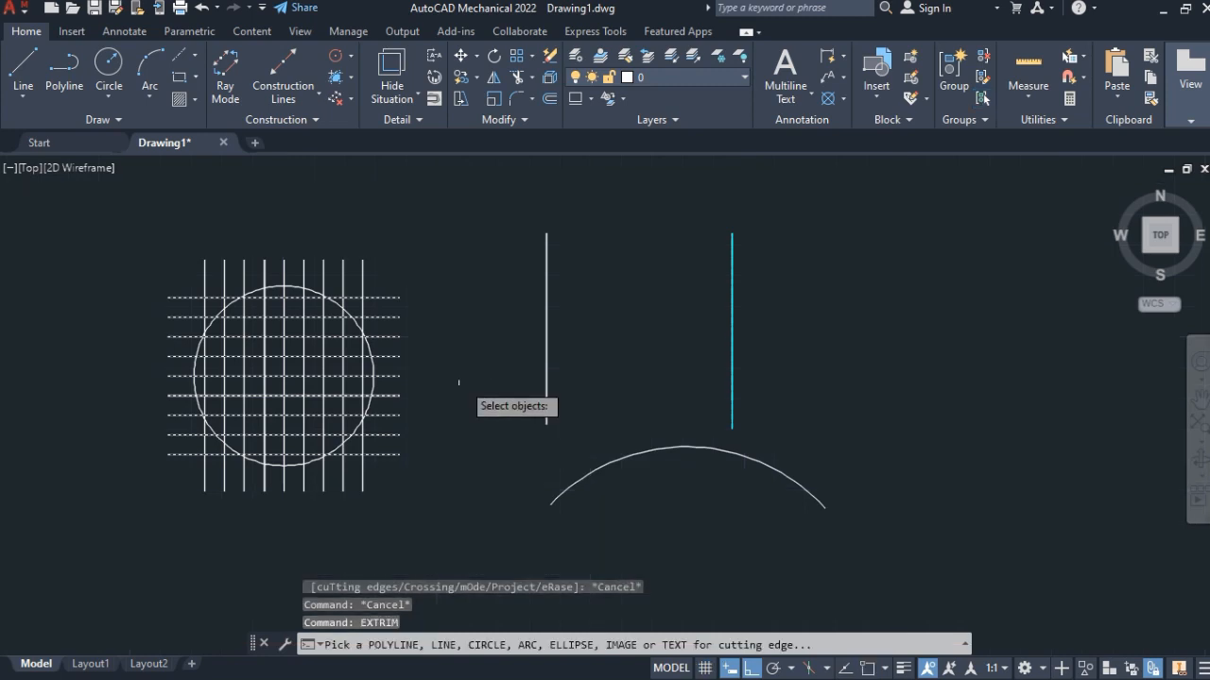
left_click(374, 389)
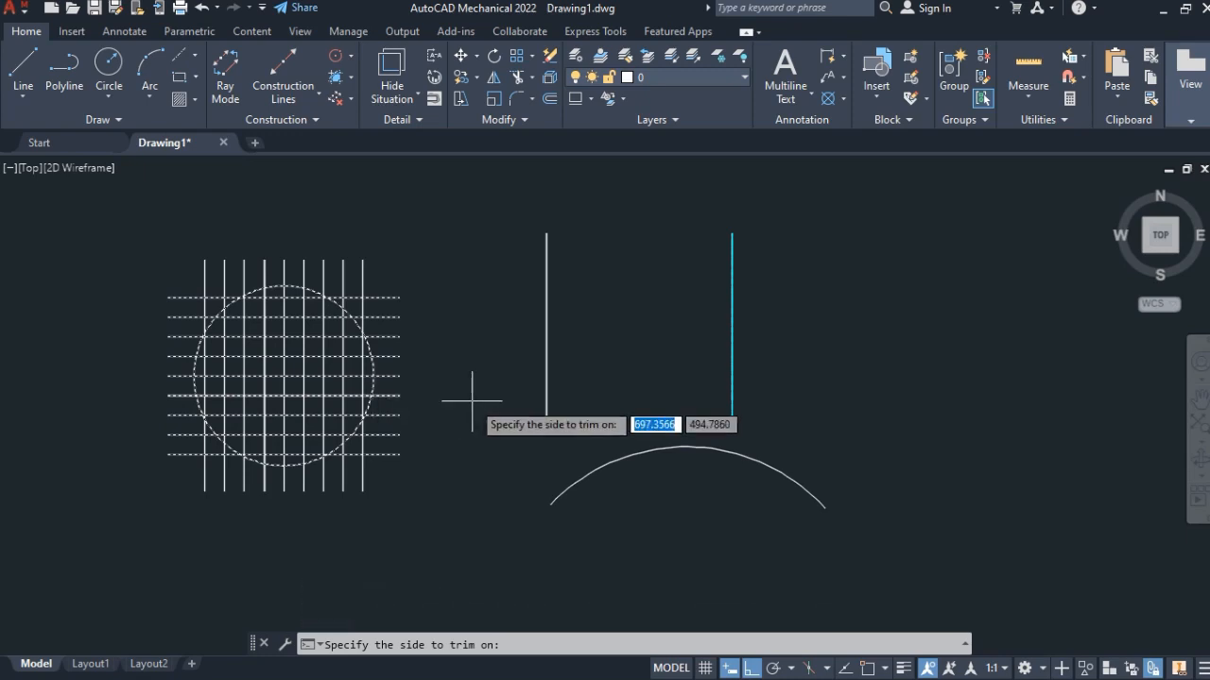
left_click(472, 401)
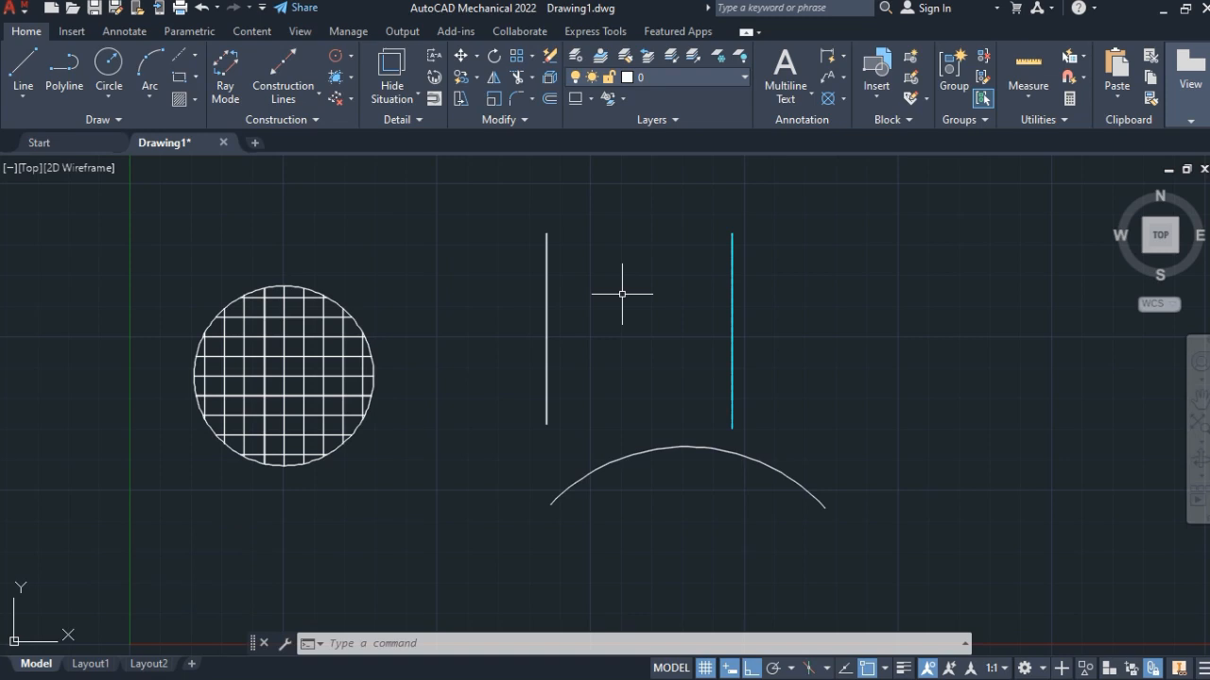
Step: Set up a new empty table with 10 columns and 5 data rows
type("TABL")
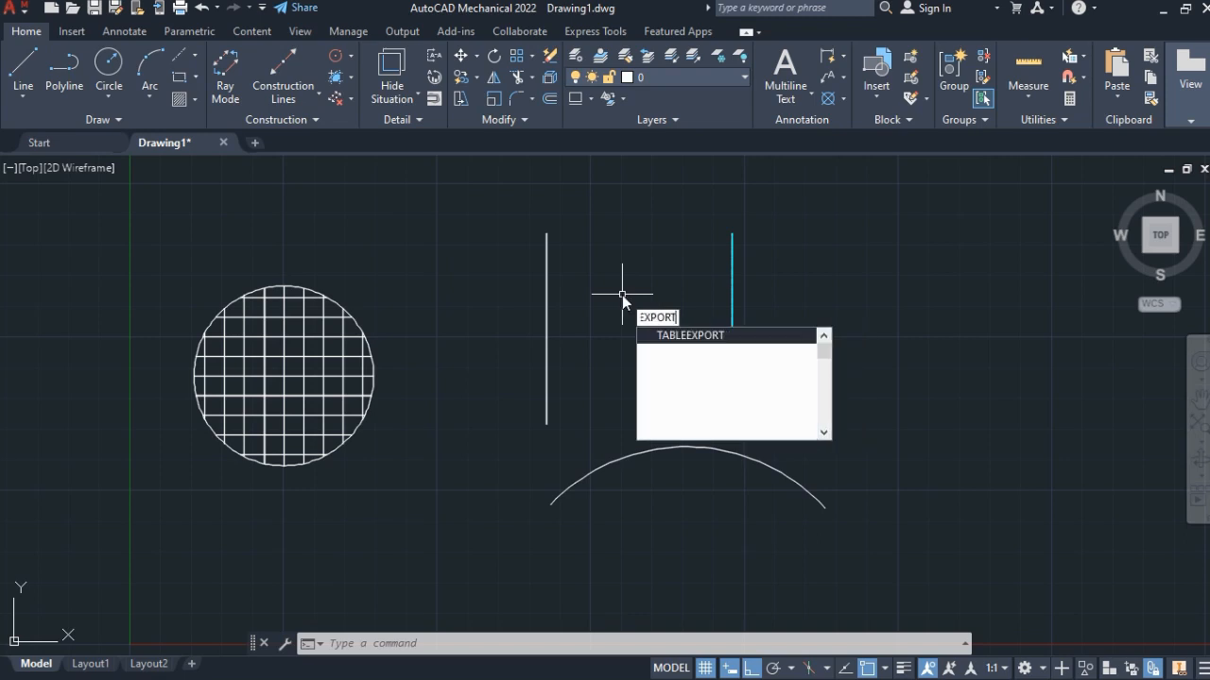
type("E")
key("Return")
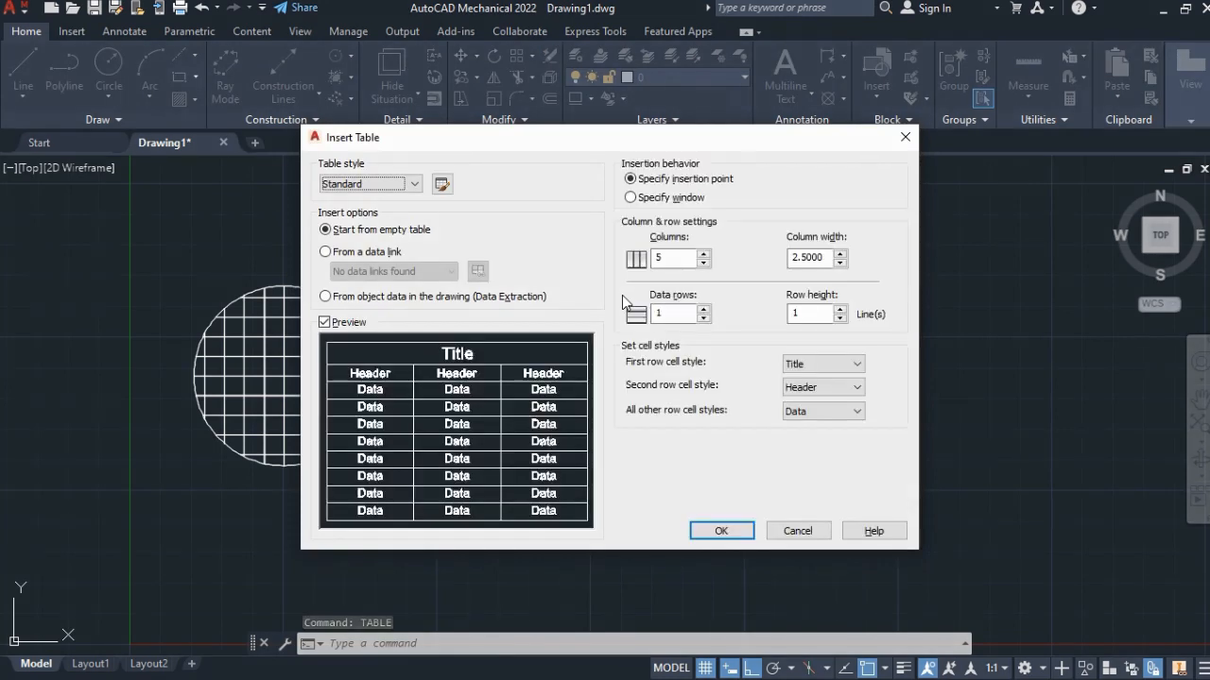
left_click(704, 254)
left_click(704, 255)
left_click(704, 254)
left_click(704, 254)
left_click(704, 254)
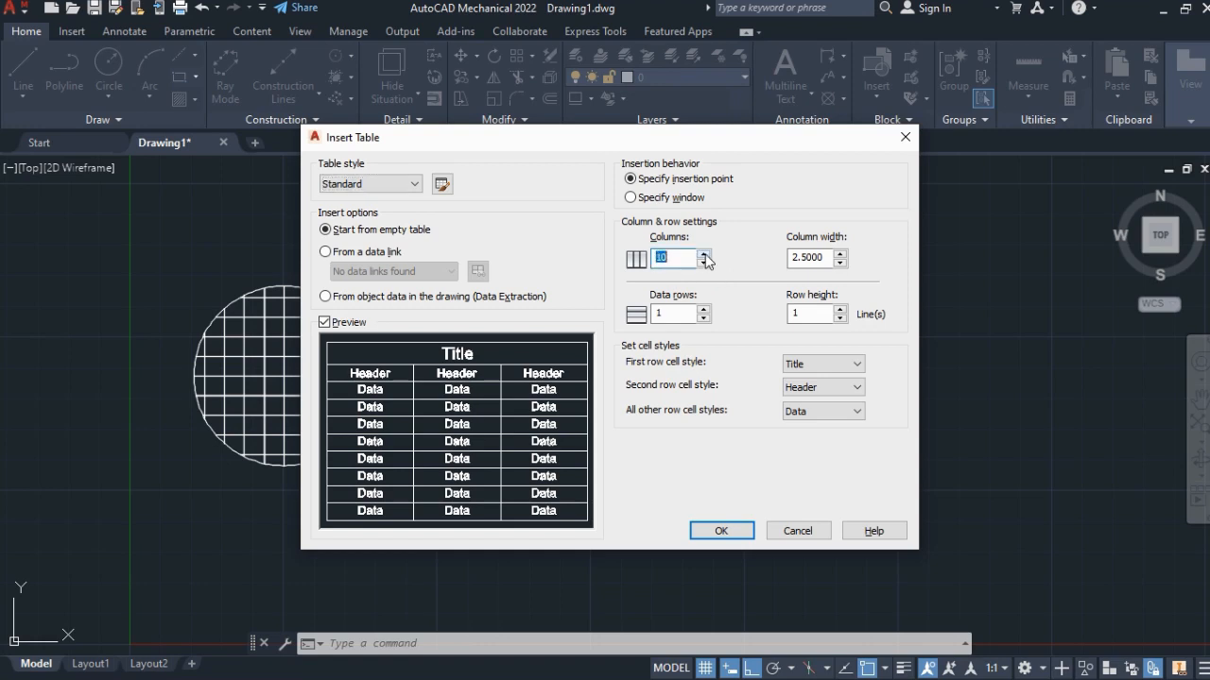
left_click(703, 309)
left_click(703, 309)
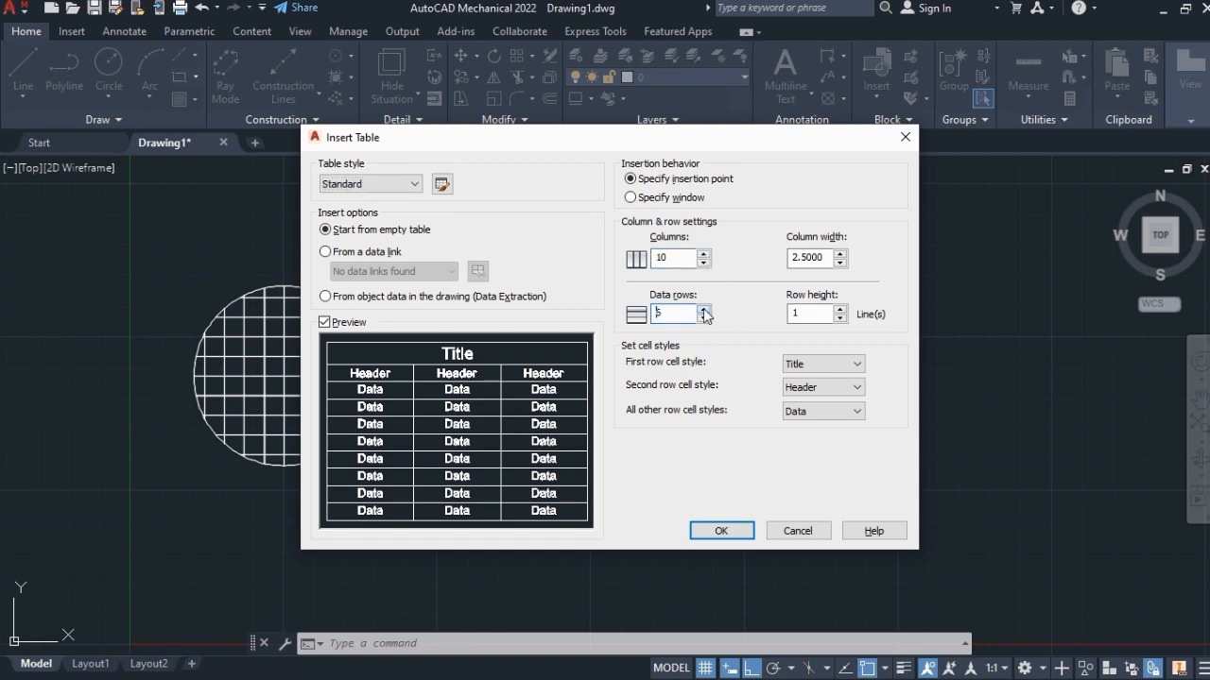
left_click(703, 319)
Step: Set the table's row height to 4 lines and slightly increase its column width
left_click(840, 309)
left_click(840, 309)
left_click(840, 309)
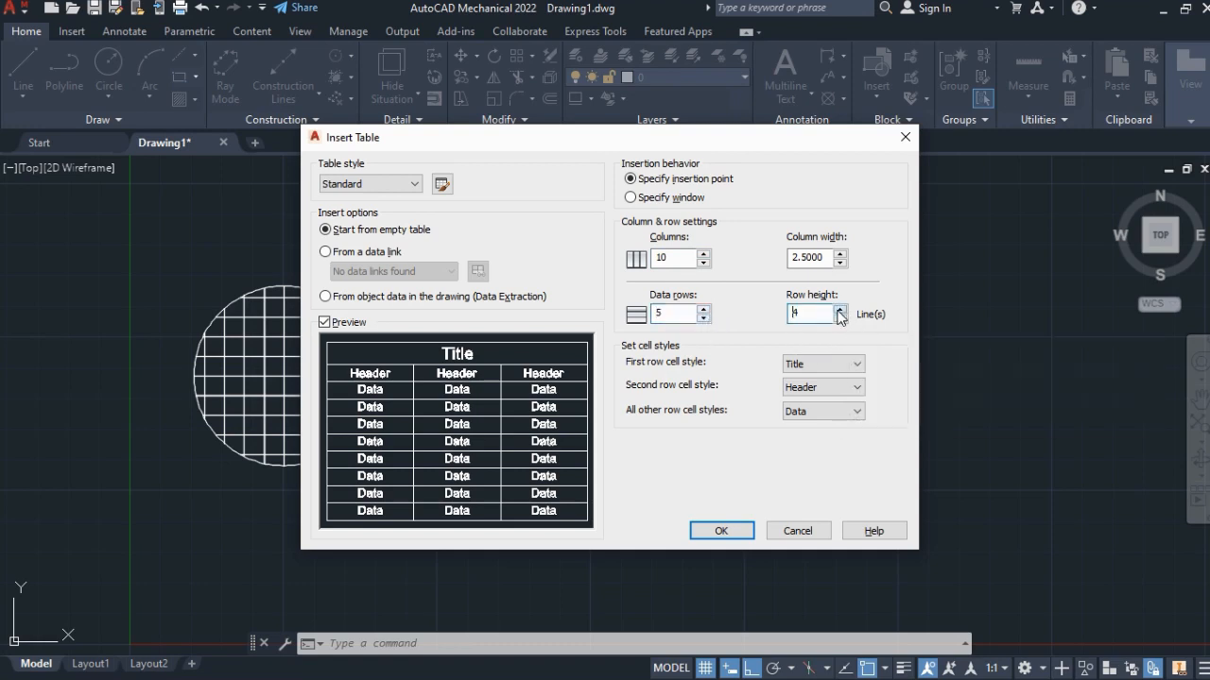
left_click(840, 253)
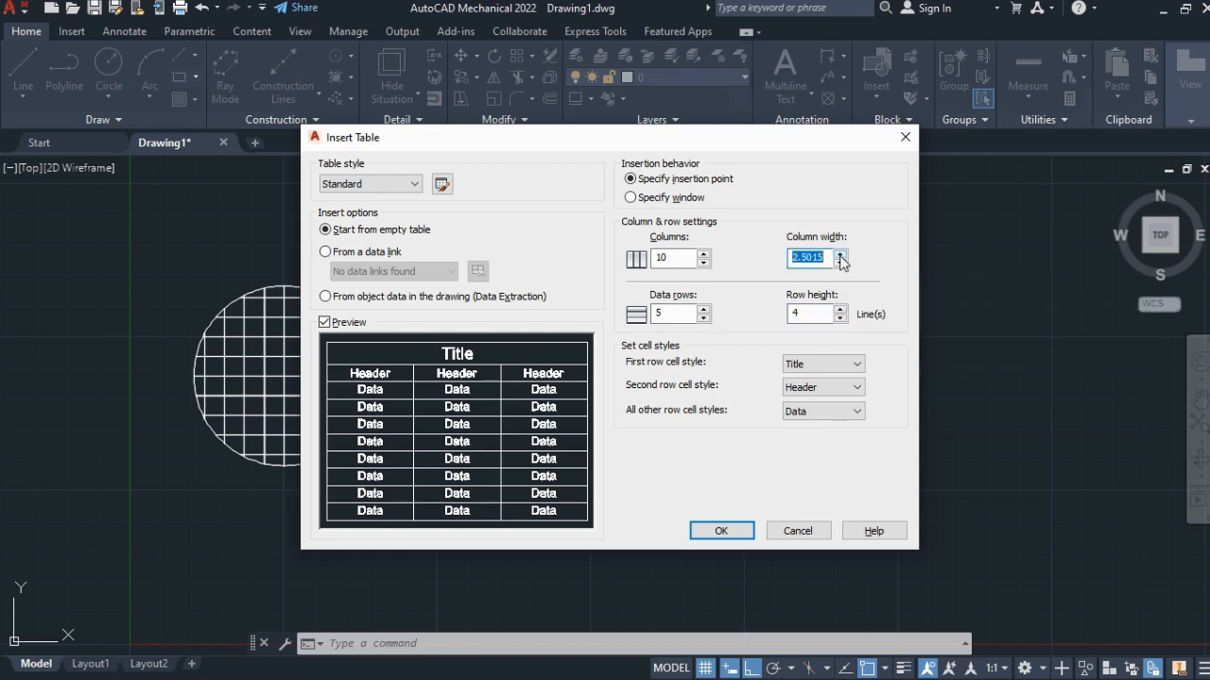
left_click(840, 253)
left_click(840, 253)
Step: Place the table just right of the cyan line's upper end, leaving the title cell empty
left_click(721, 530)
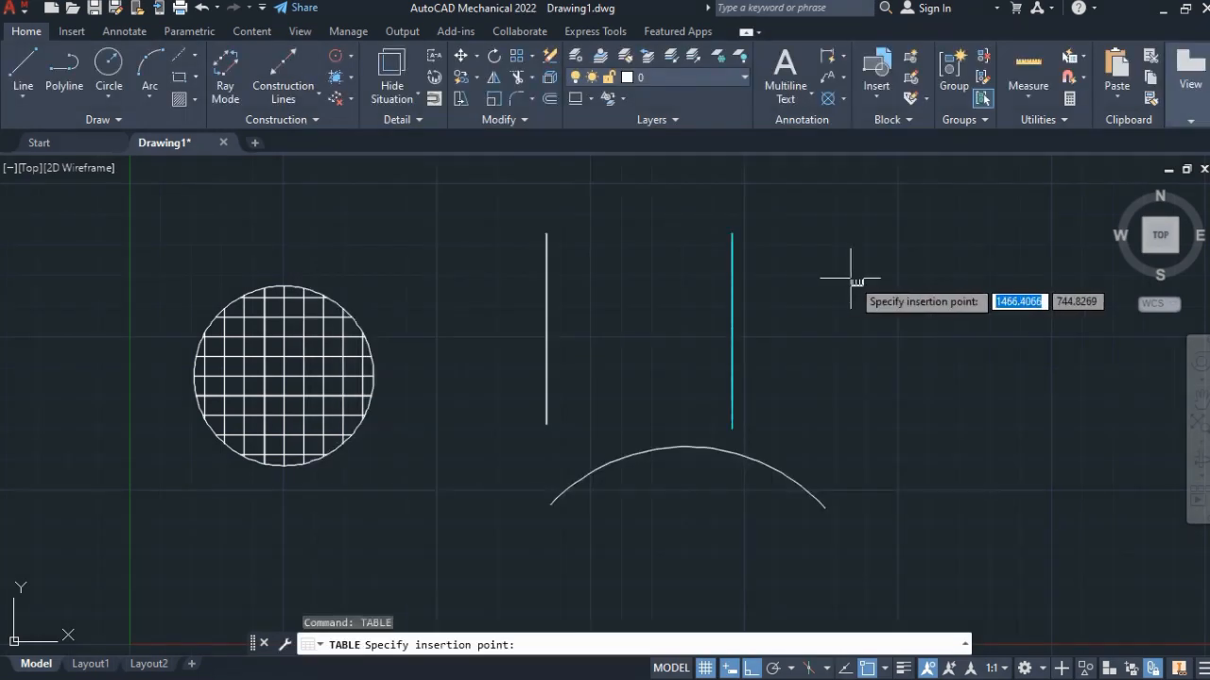
left_click(801, 256)
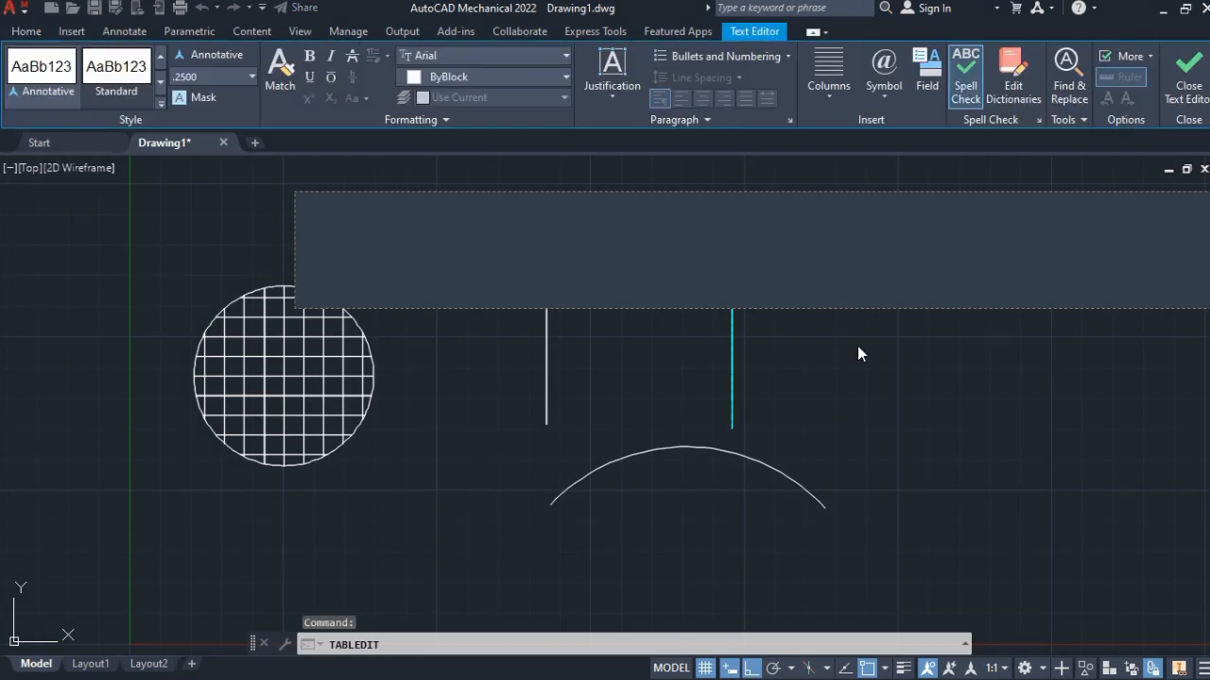
key("Escape")
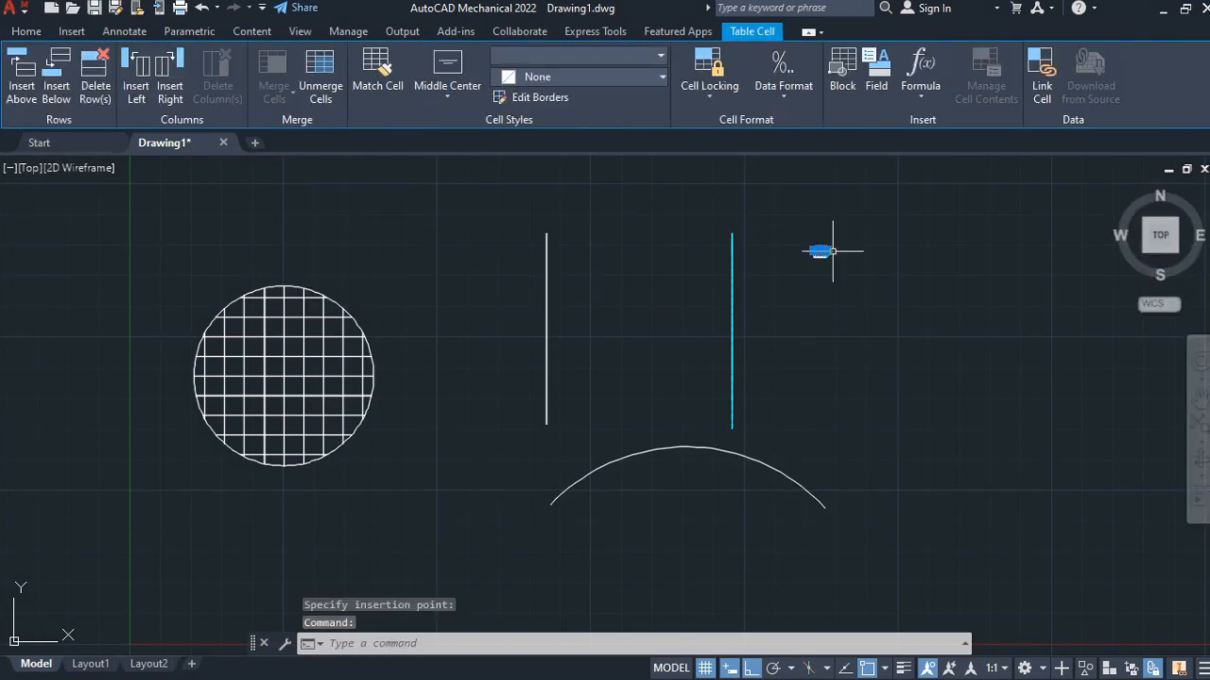
Step: Stretch the table's title row upward to make it taller, and widen the table by extending its left edge
scroll(822, 269, "up", 8)
mouse_move(769, 270)
middle_mouse_down()
mouse_move(748, 282)
mouse_move(739, 328)
middle_mouse_up()
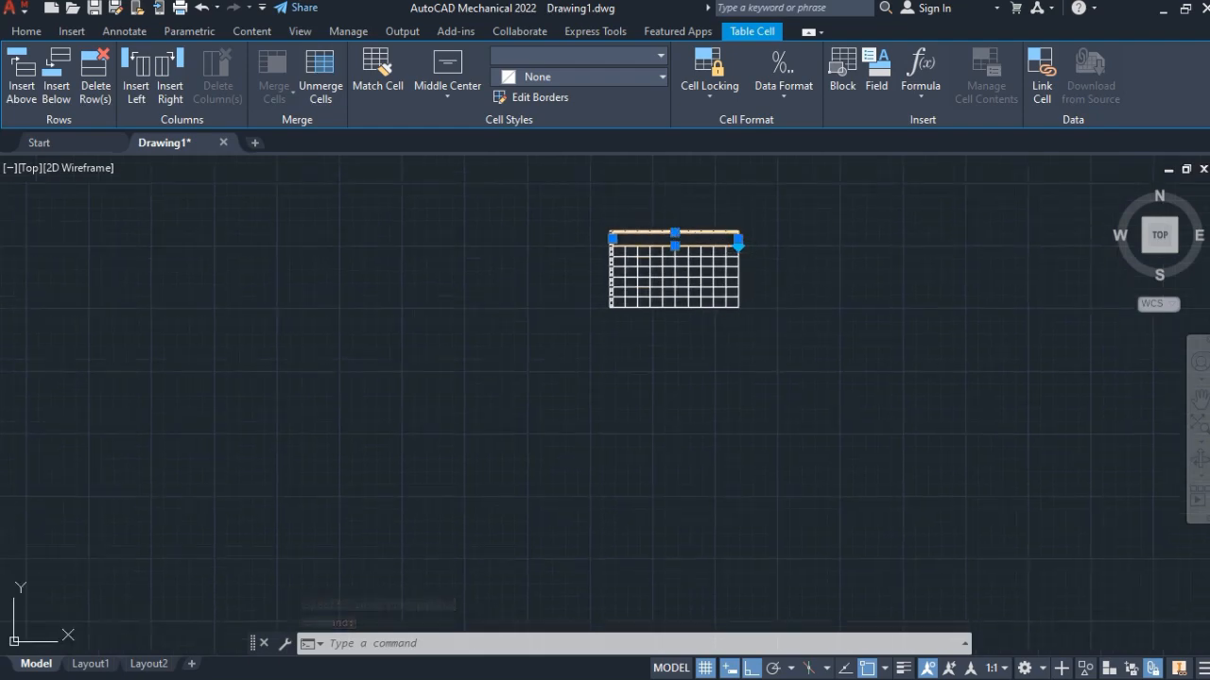
left_click(674, 232)
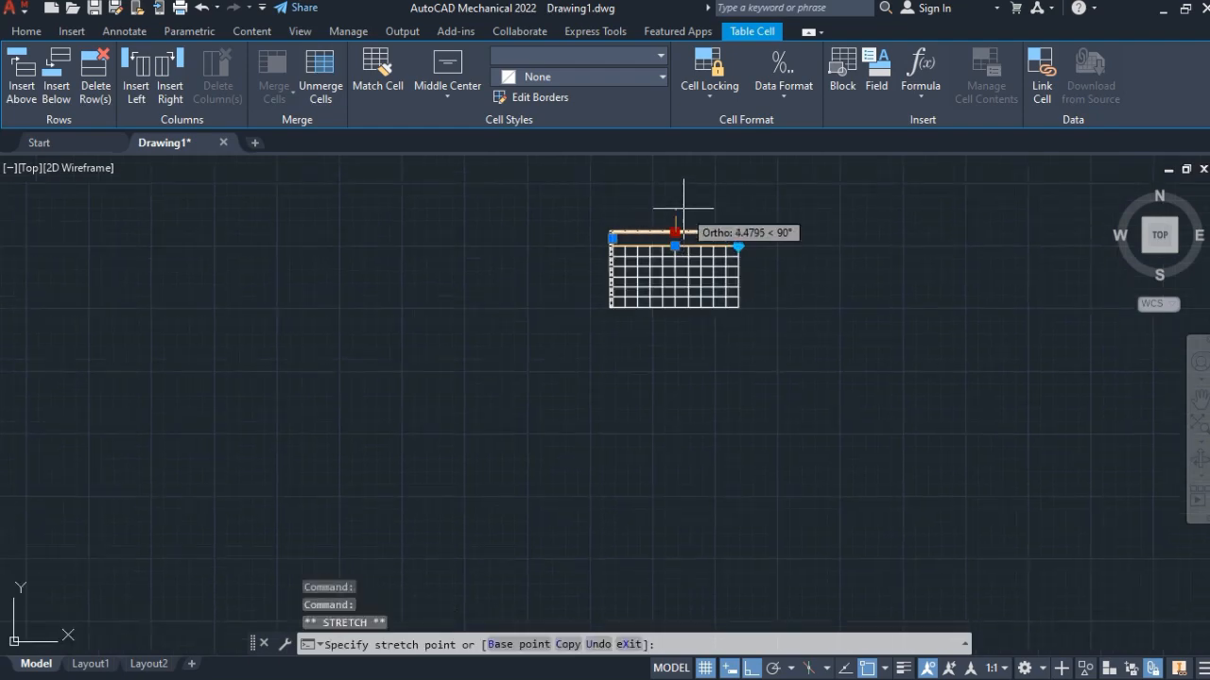
left_click(613, 211)
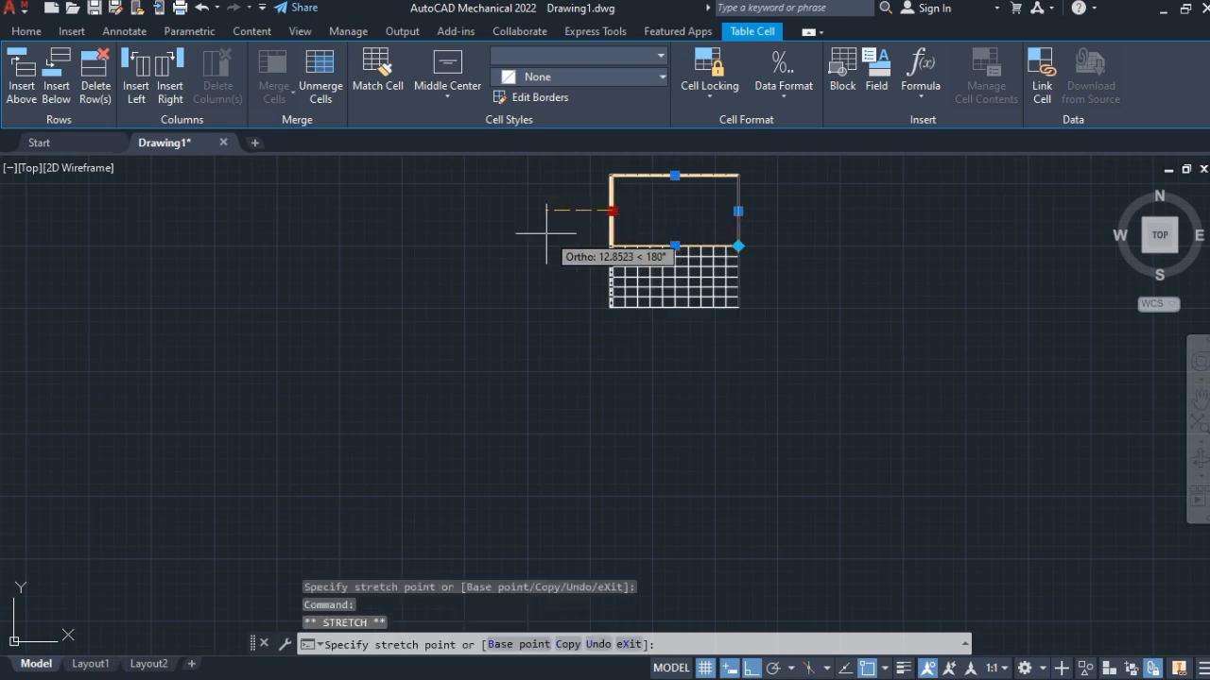
left_click(434, 255)
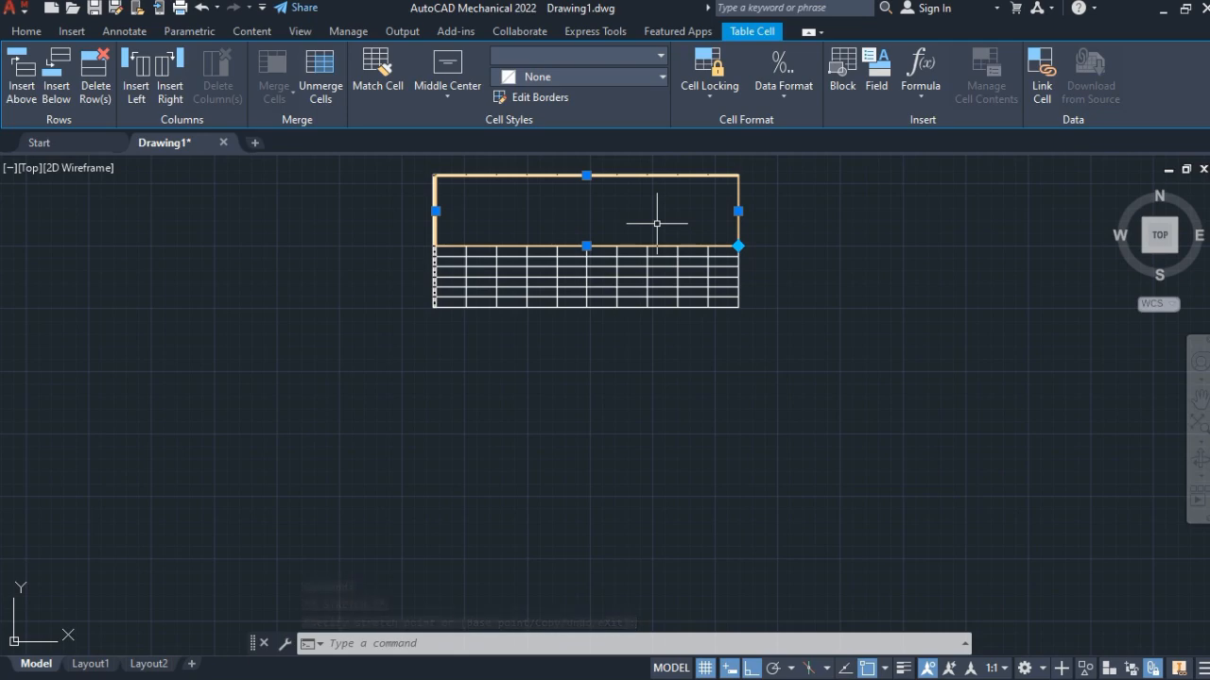
Step: Deselect the table and draw a wide horizontal rectangle in the empty area to its right
scroll(657, 223, "down", 3)
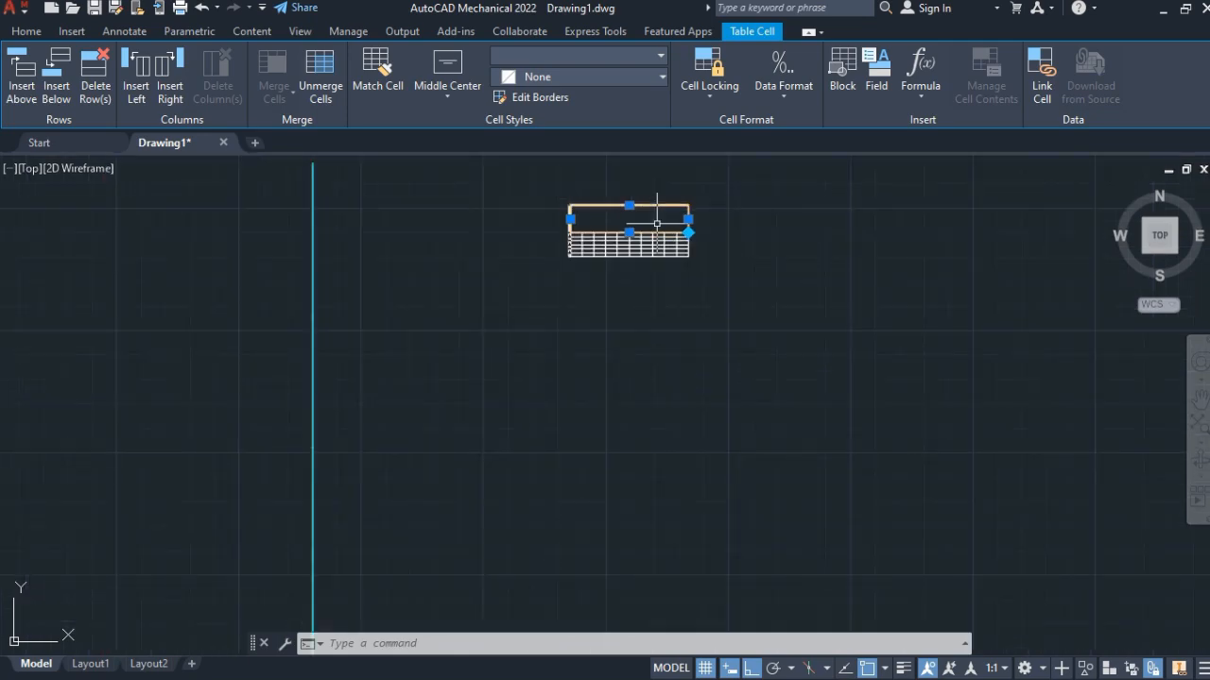
scroll(657, 223, "up", 5)
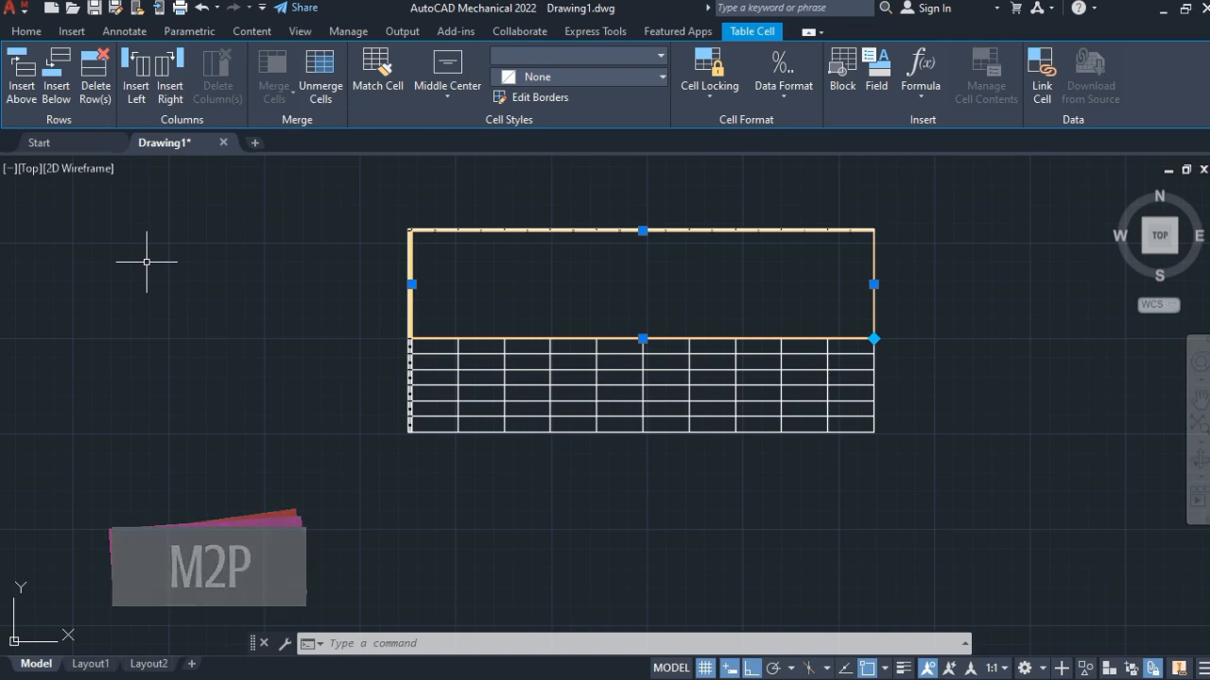
scroll(147, 262, "down", 10)
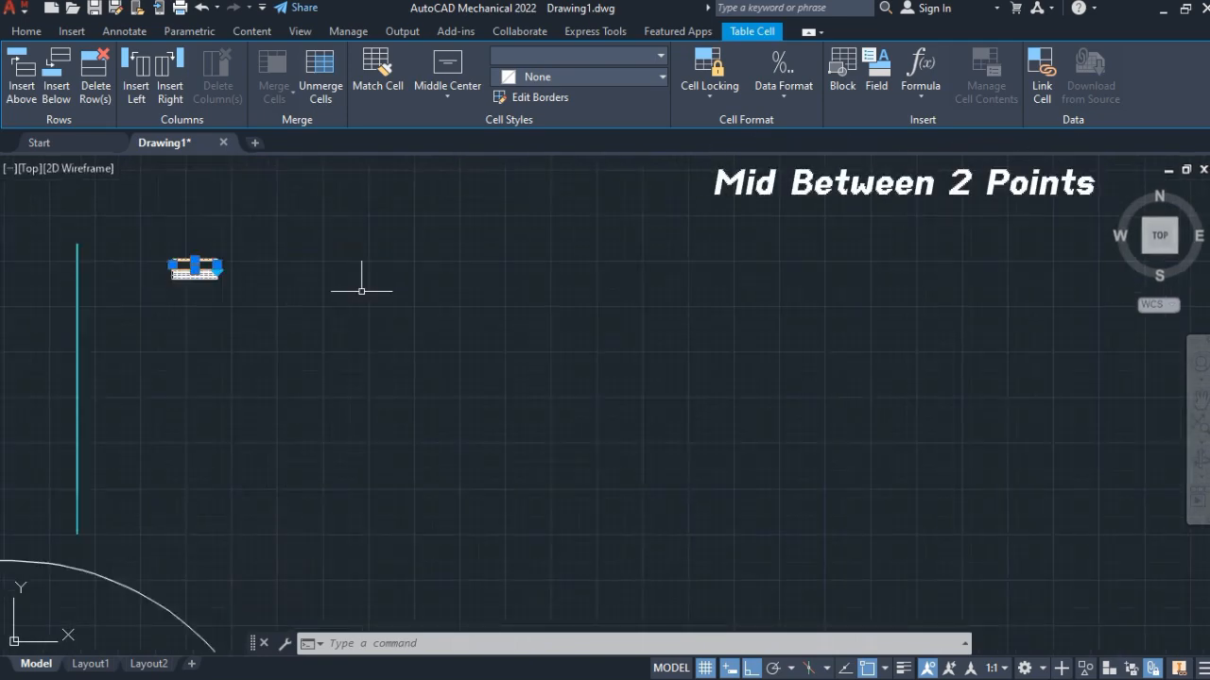
middle_click_drag(378, 316, 637, 189)
scroll(637, 189, "down", 4)
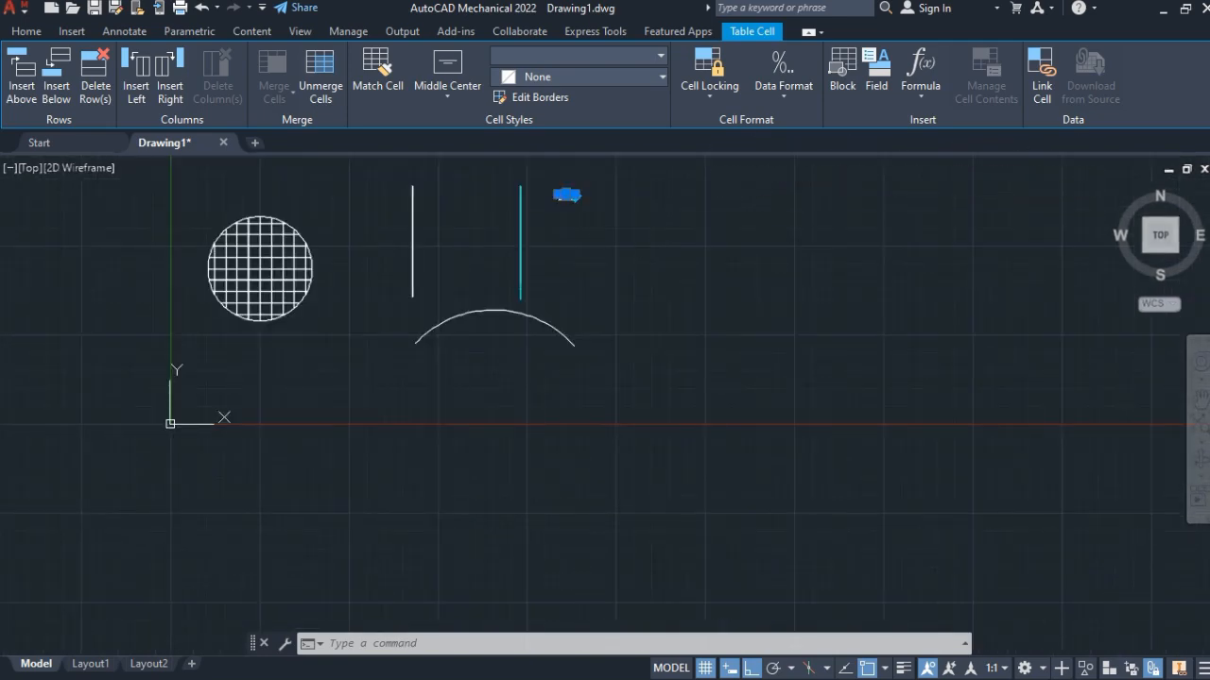
scroll(630, 229, "up", 2)
middle_click_drag(627, 230, 388, 436)
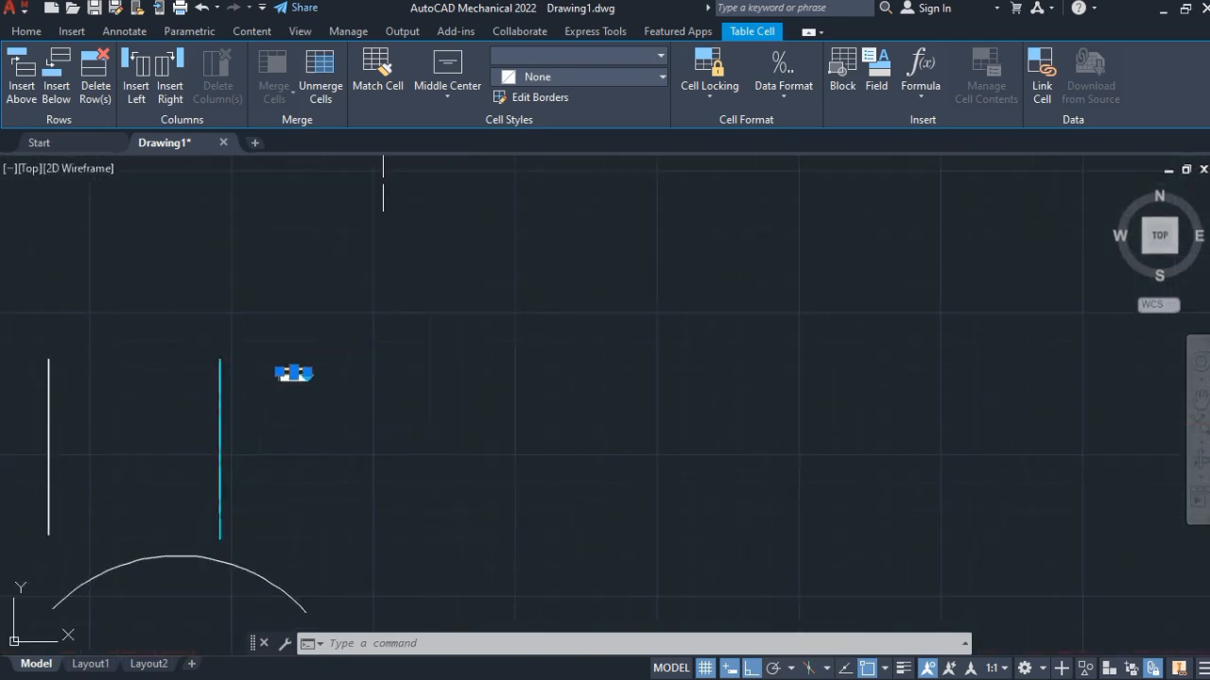
key("Escape")
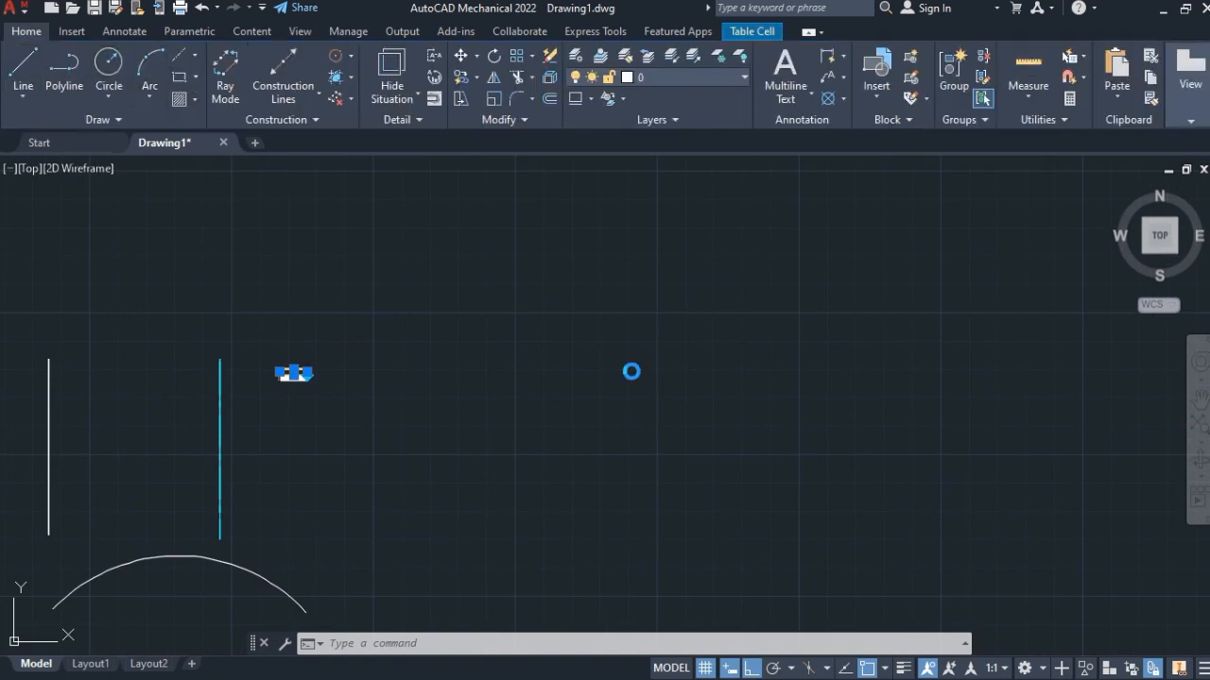
left_click(610, 331)
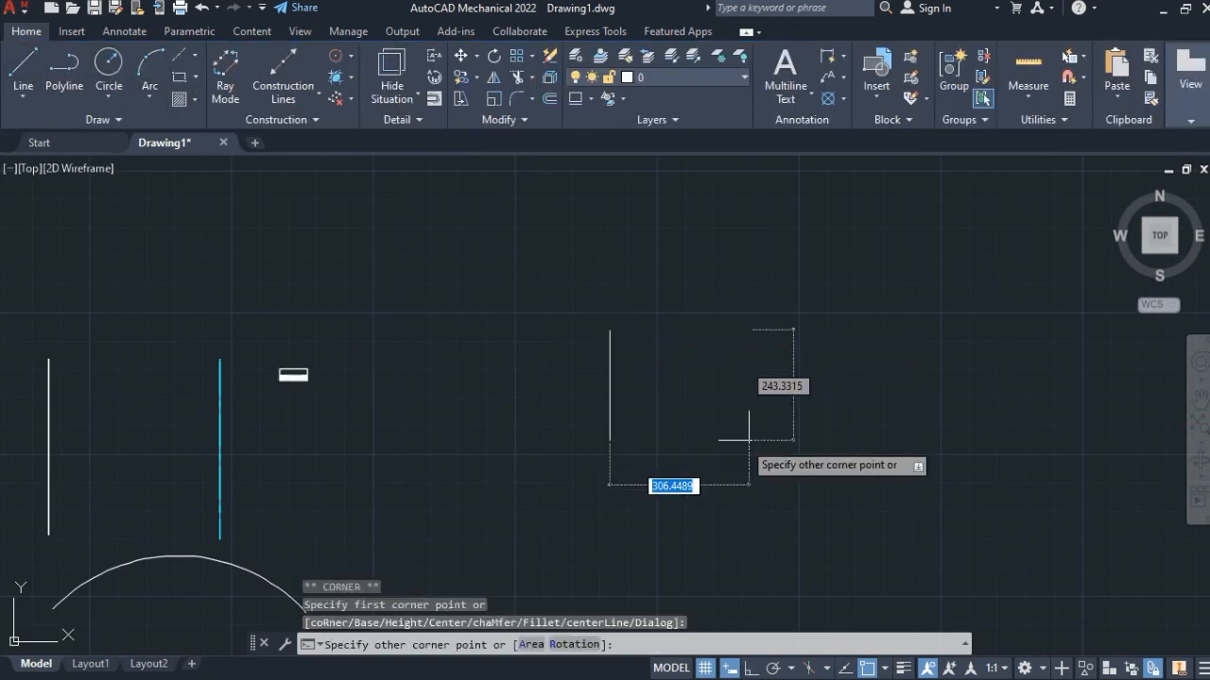
left_click(851, 402)
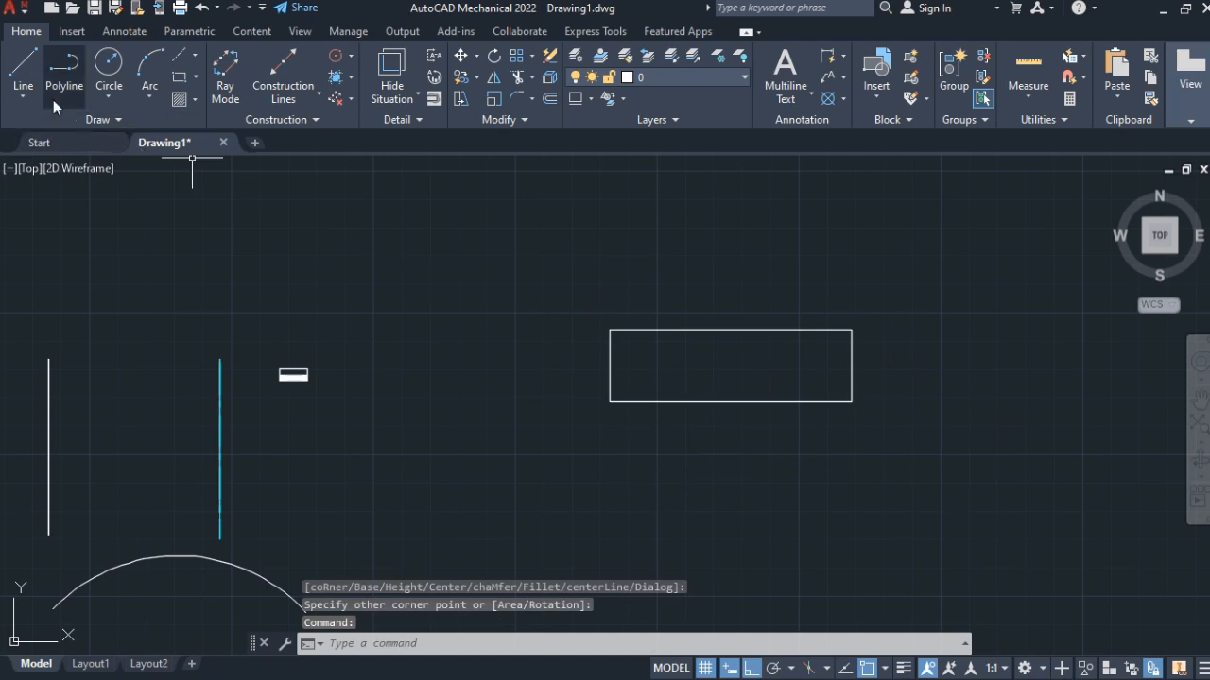
Step: Draw a vertical line between the table and the rectangle, extending above and below the rectangle's height
left_click(23, 68)
left_click(458, 237)
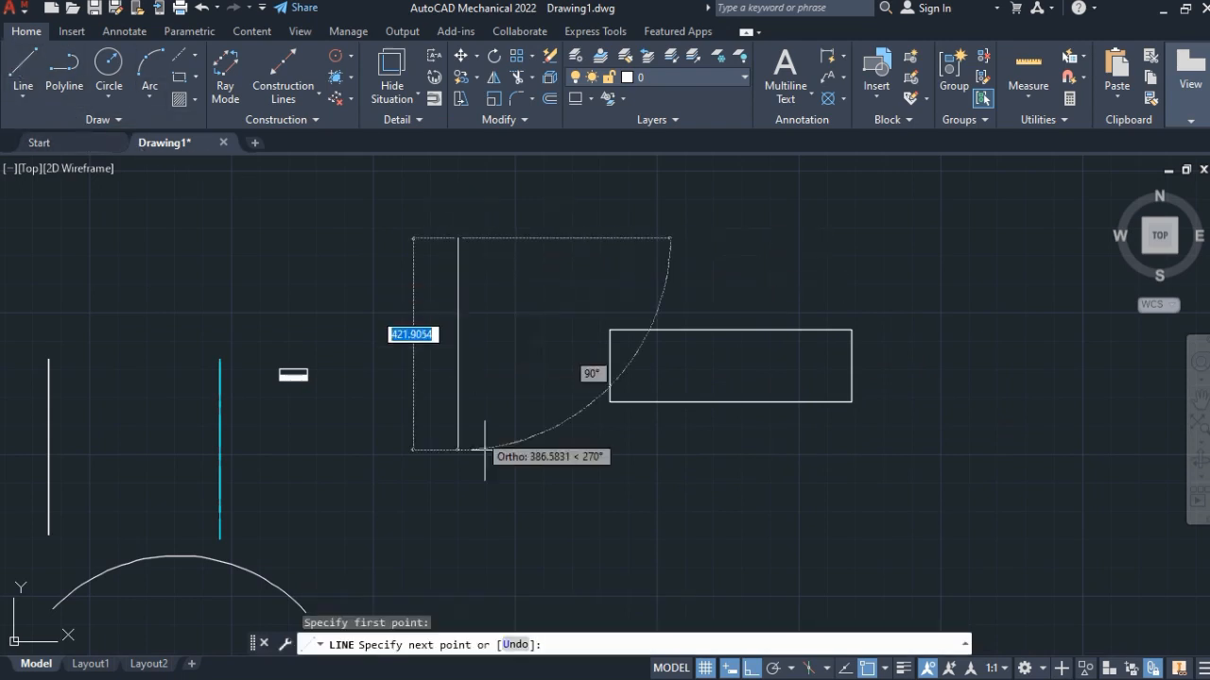
left_click(494, 479)
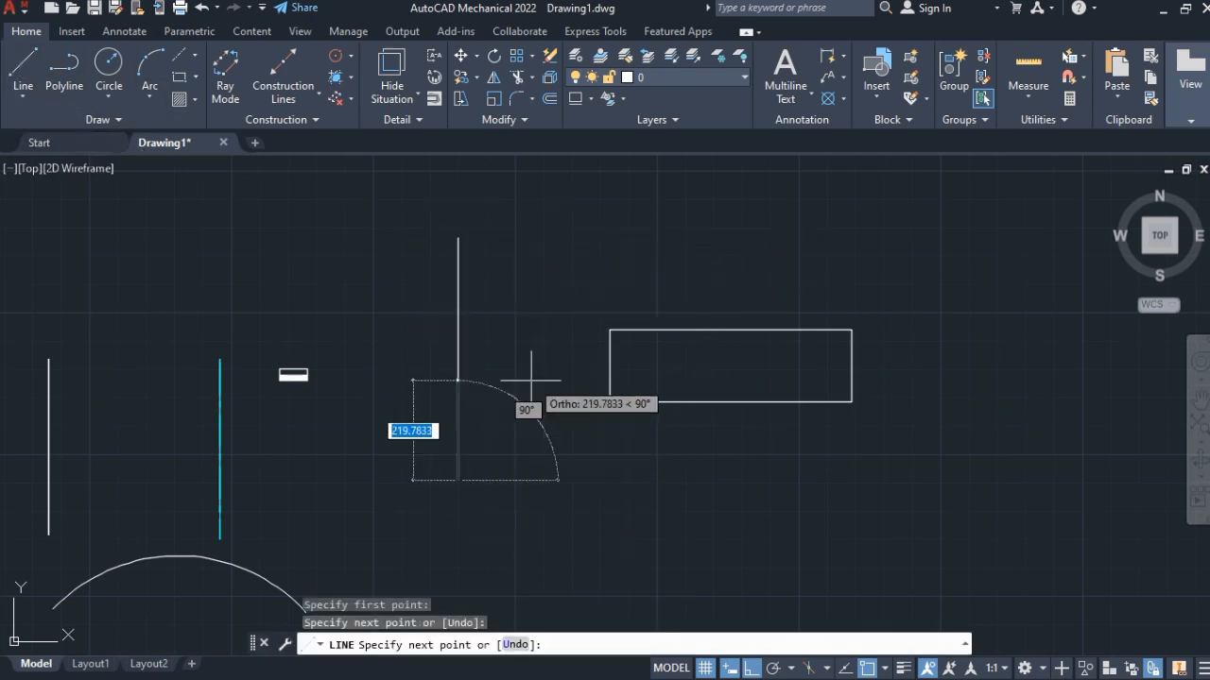
key("Escape")
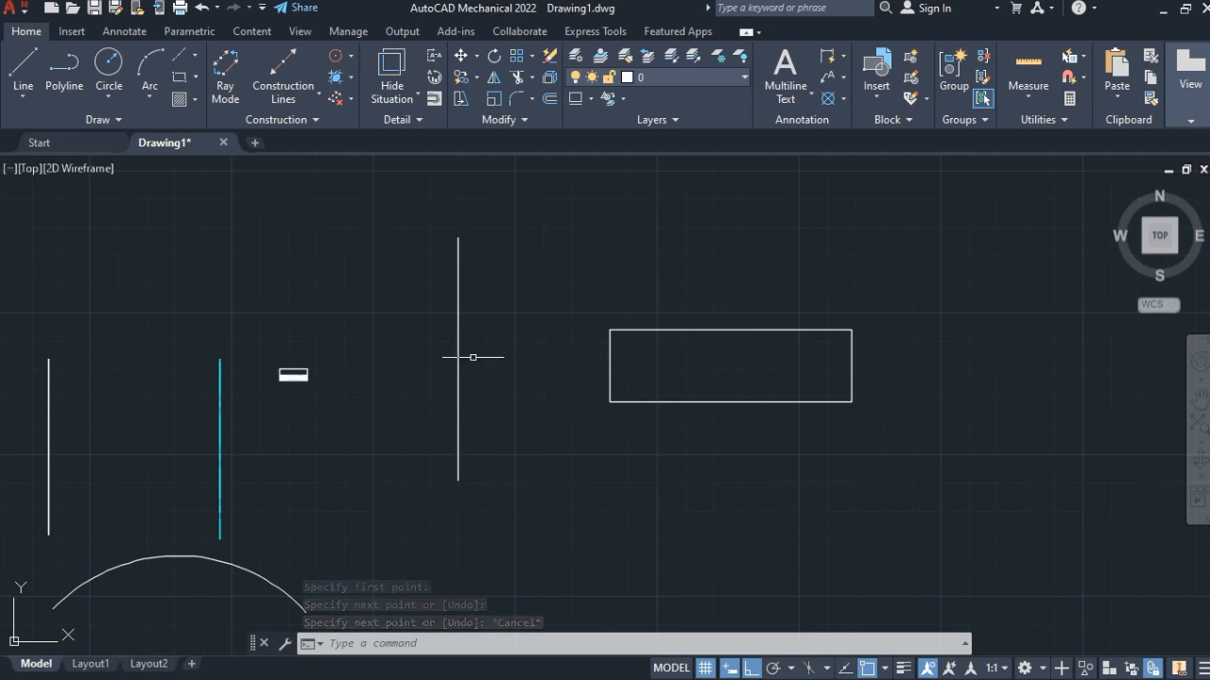
left_click(686, 326)
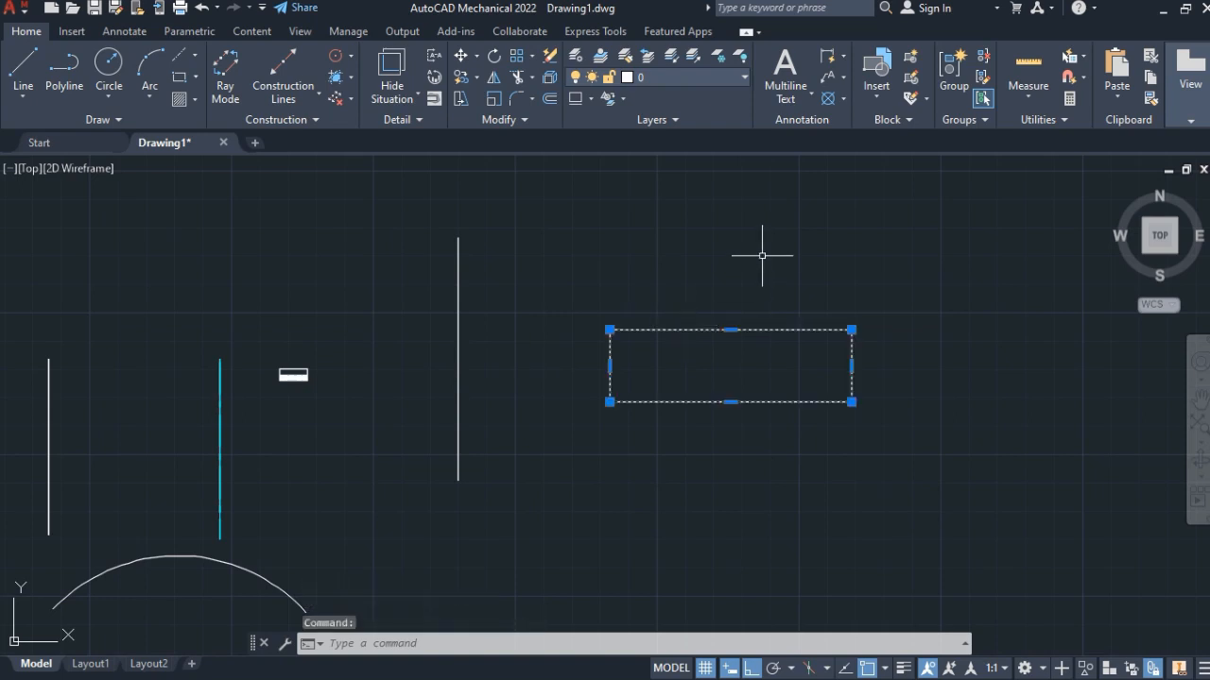
type("M2o")
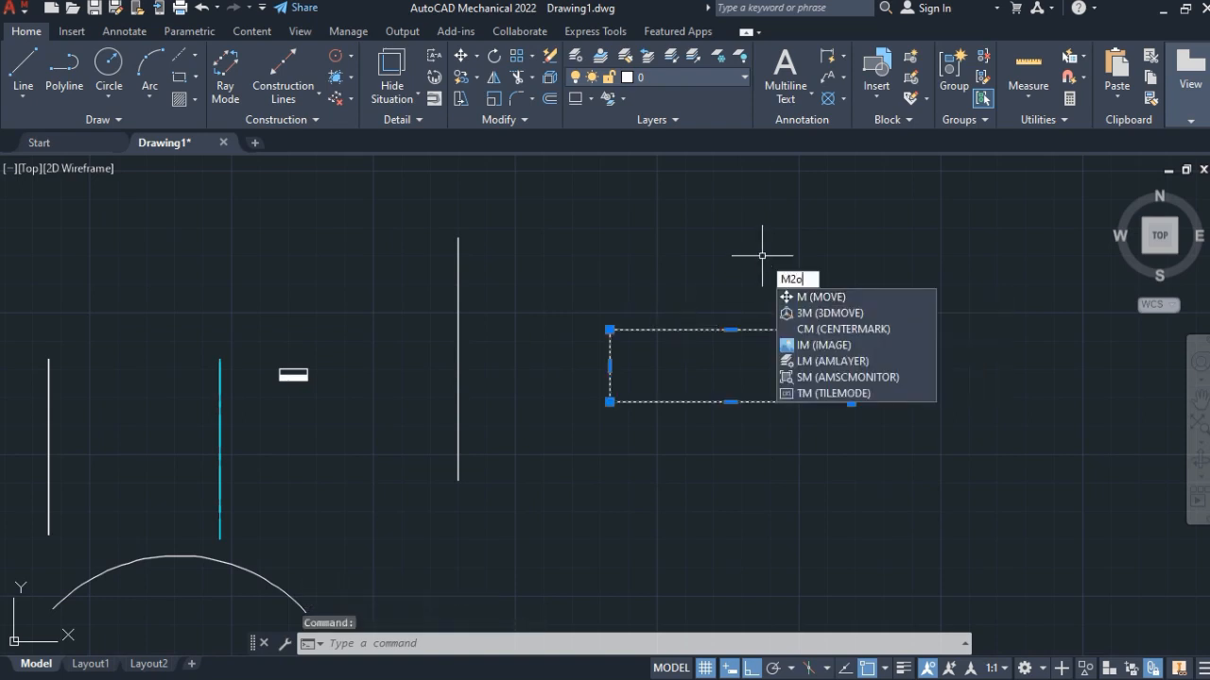
key("BackSpace")
type("p")
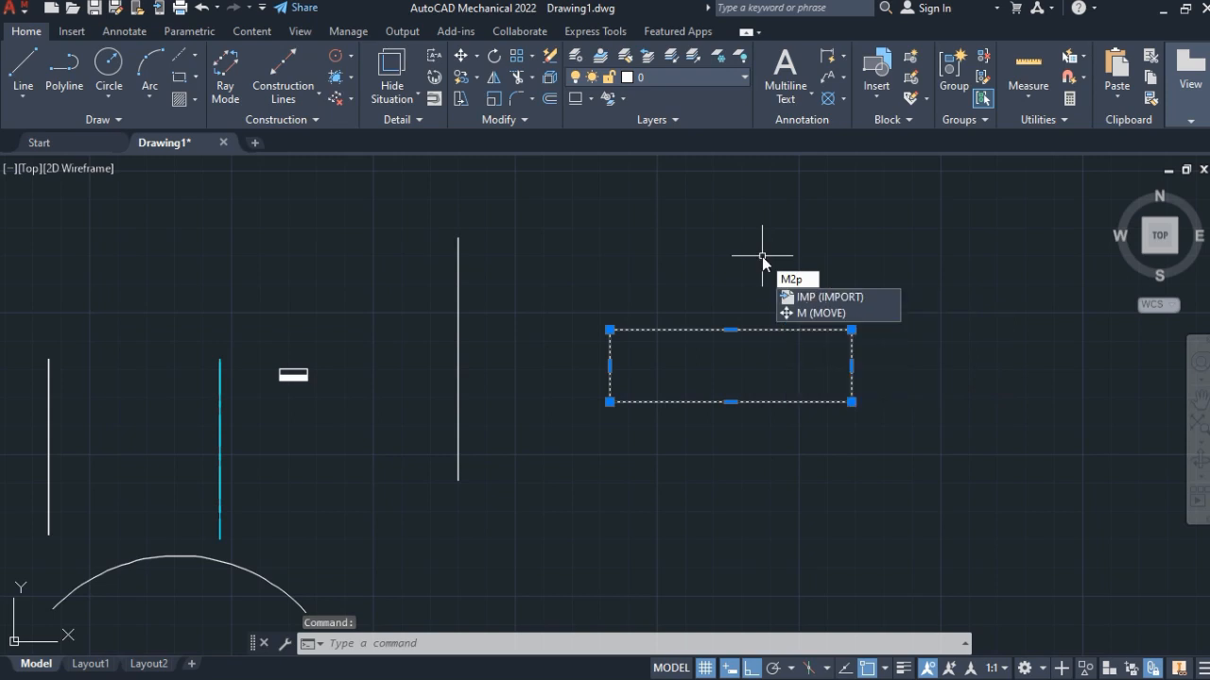
key("Return")
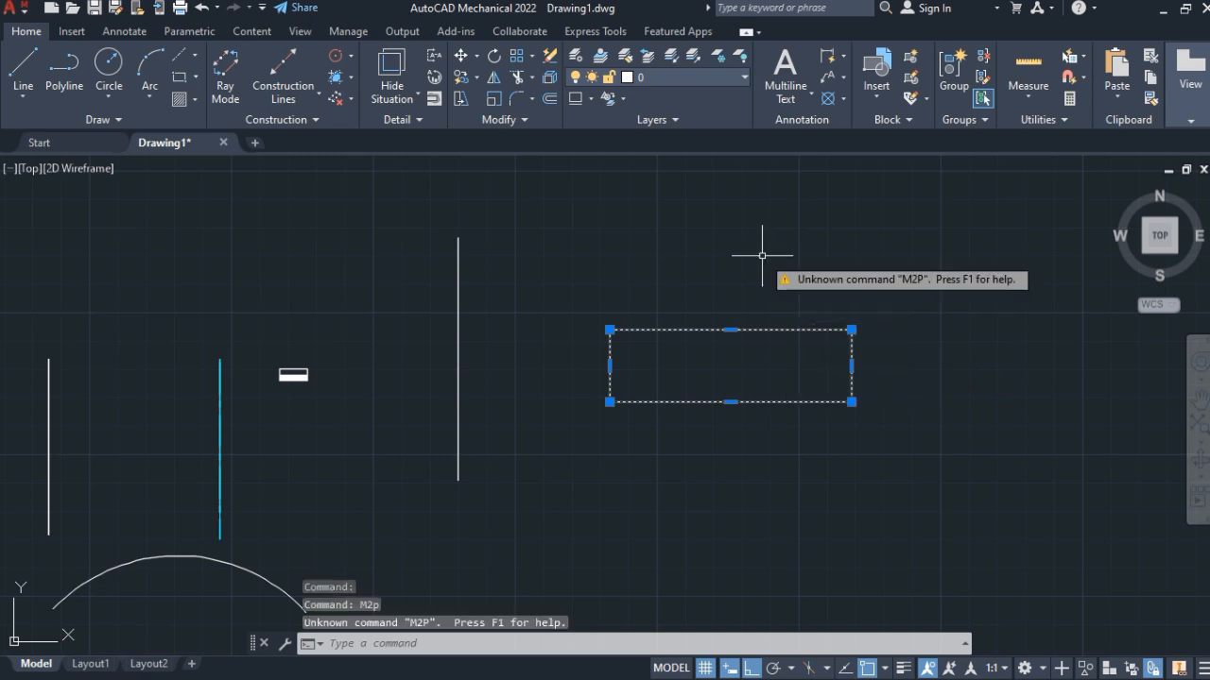
key("Escape")
key("Escape")
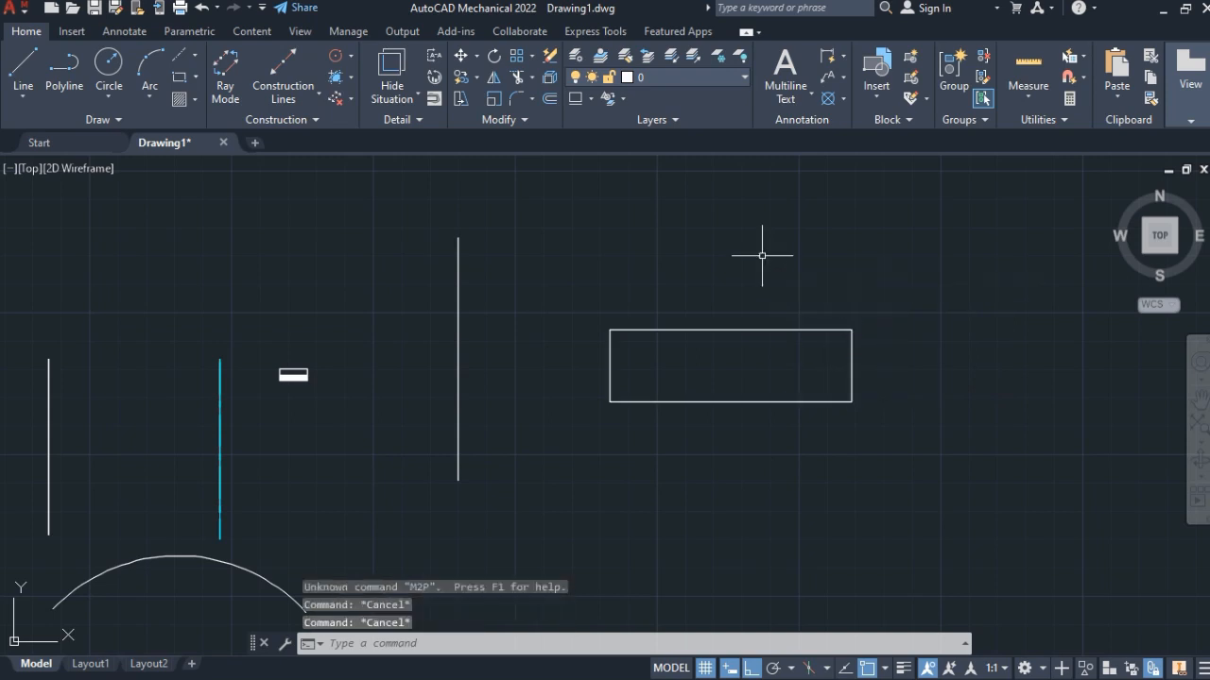
Step: Move the wide rectangle from the M2P midpoint between its two short sides to the vertical line's midpoint, with Ortho off
left_click(799, 330)
type("mo")
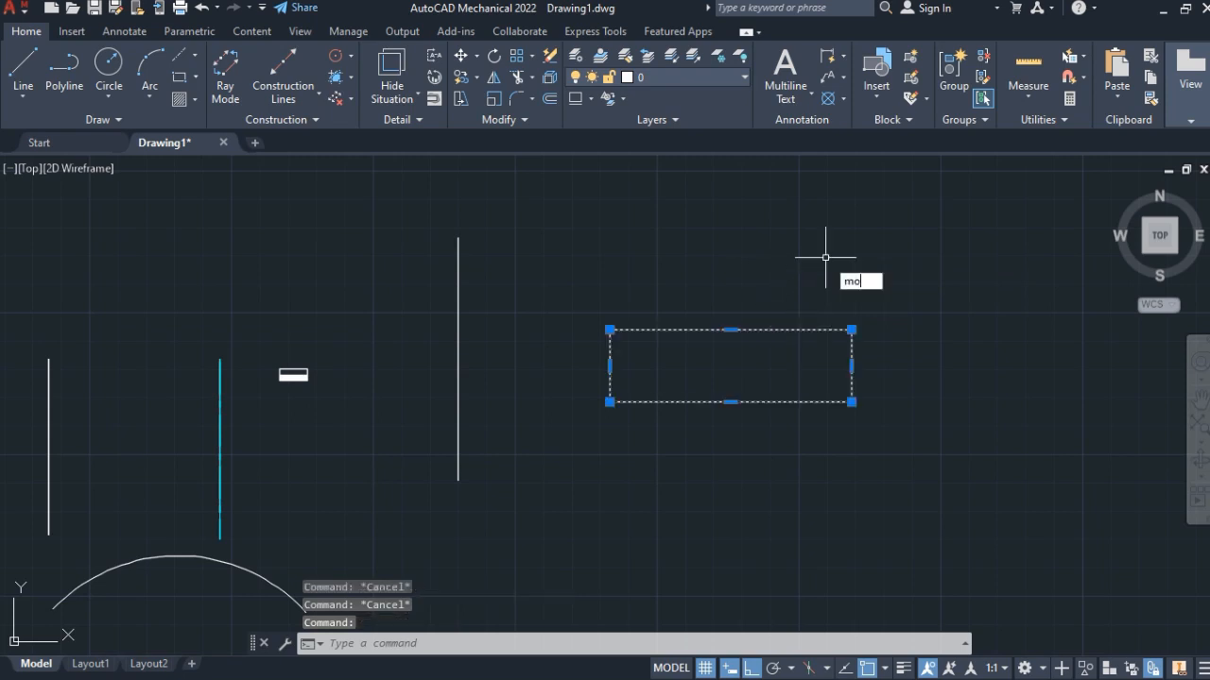
type("ve")
key("Return")
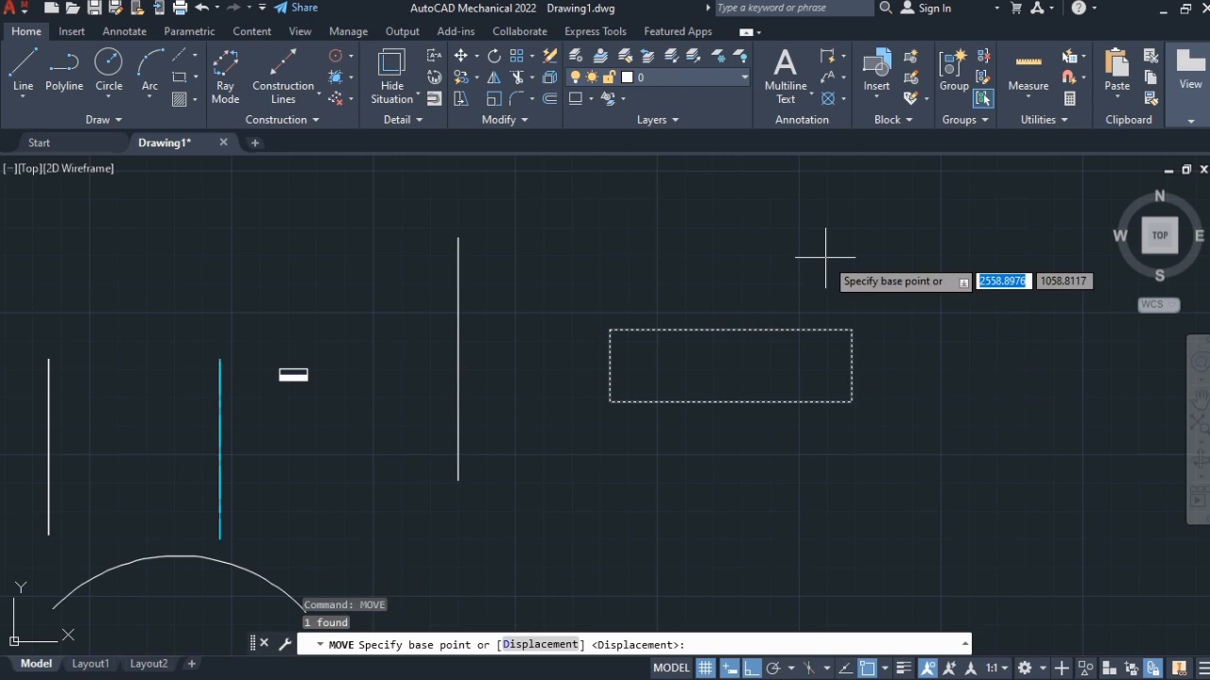
type("m2p")
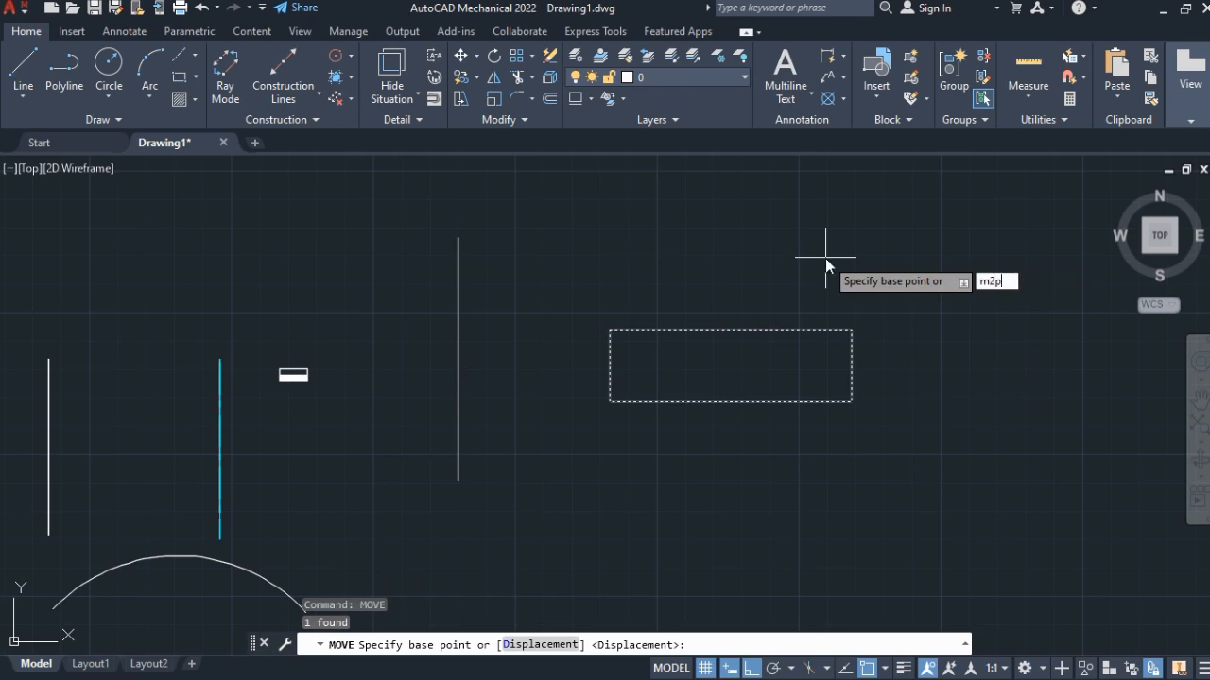
key("Return")
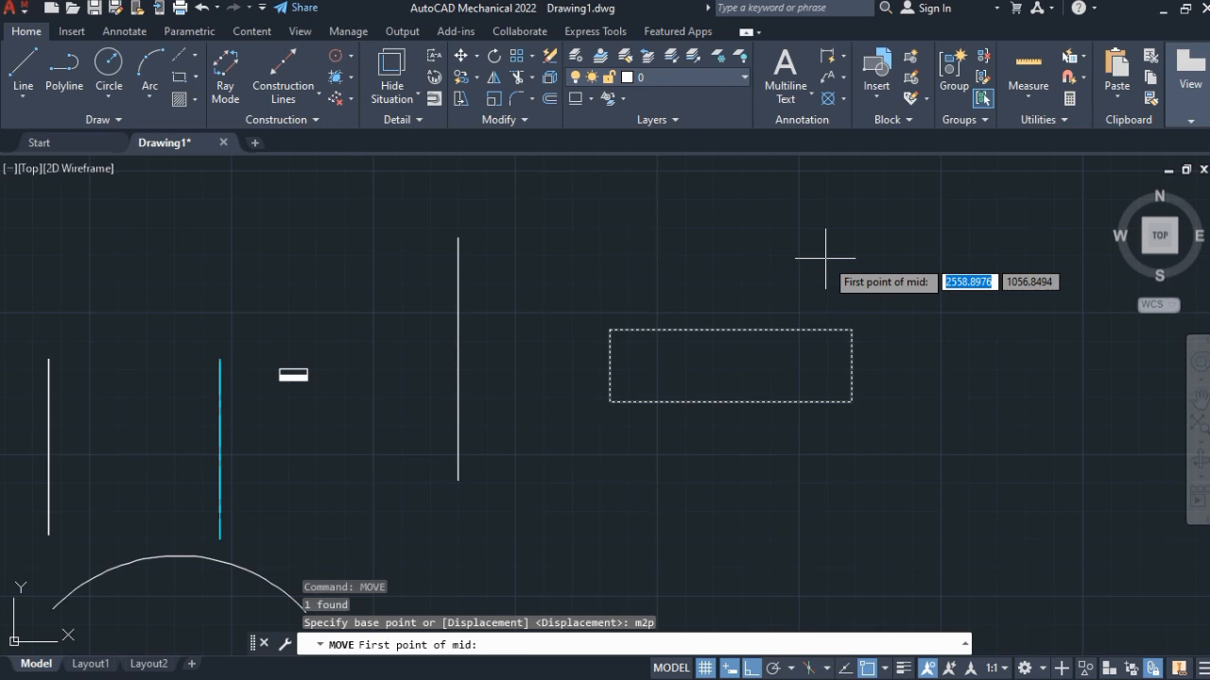
left_click(851, 366)
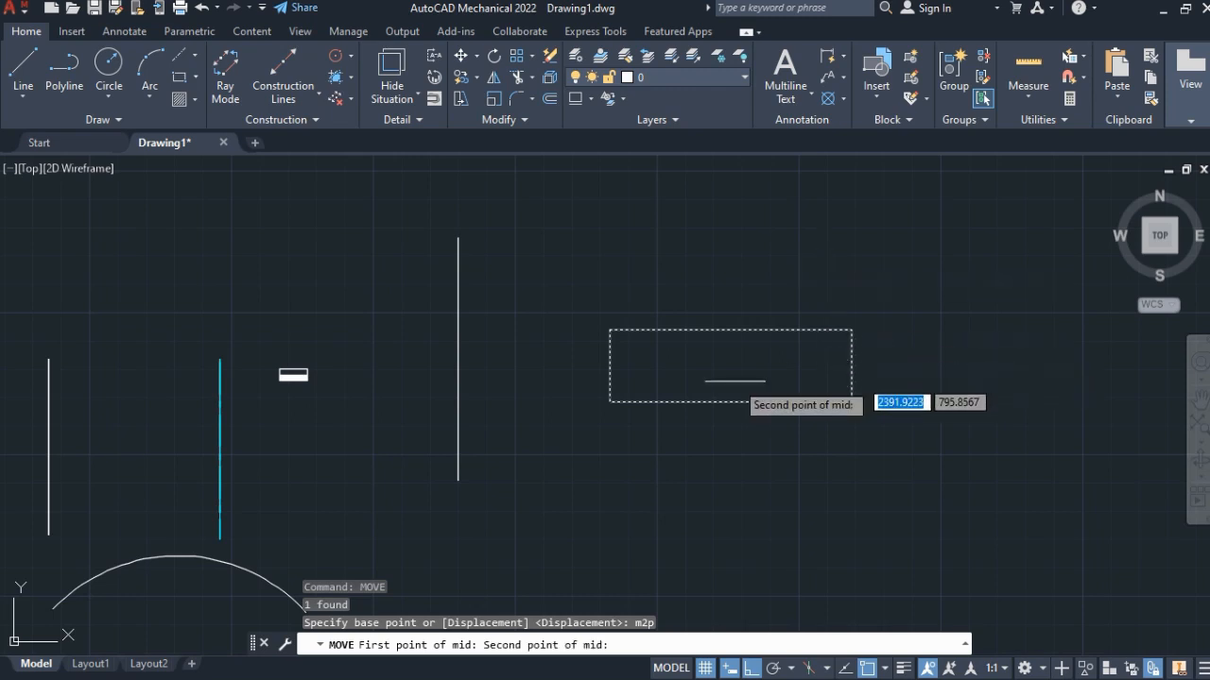
left_click(611, 366)
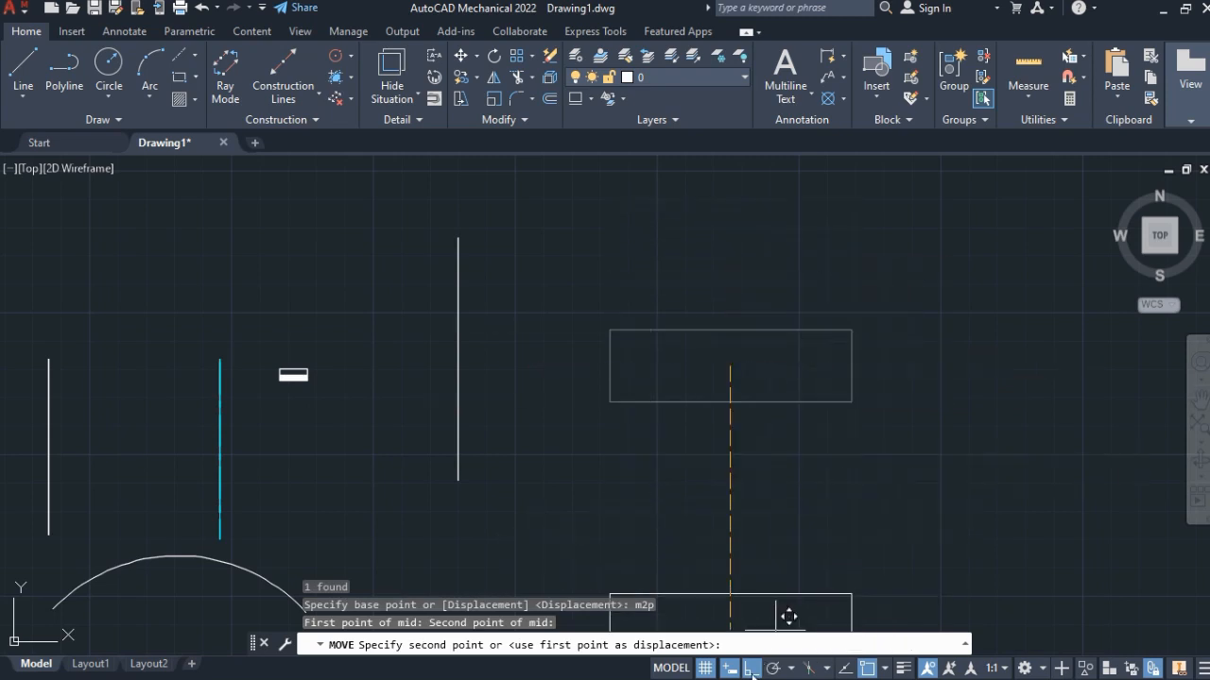
key("F8")
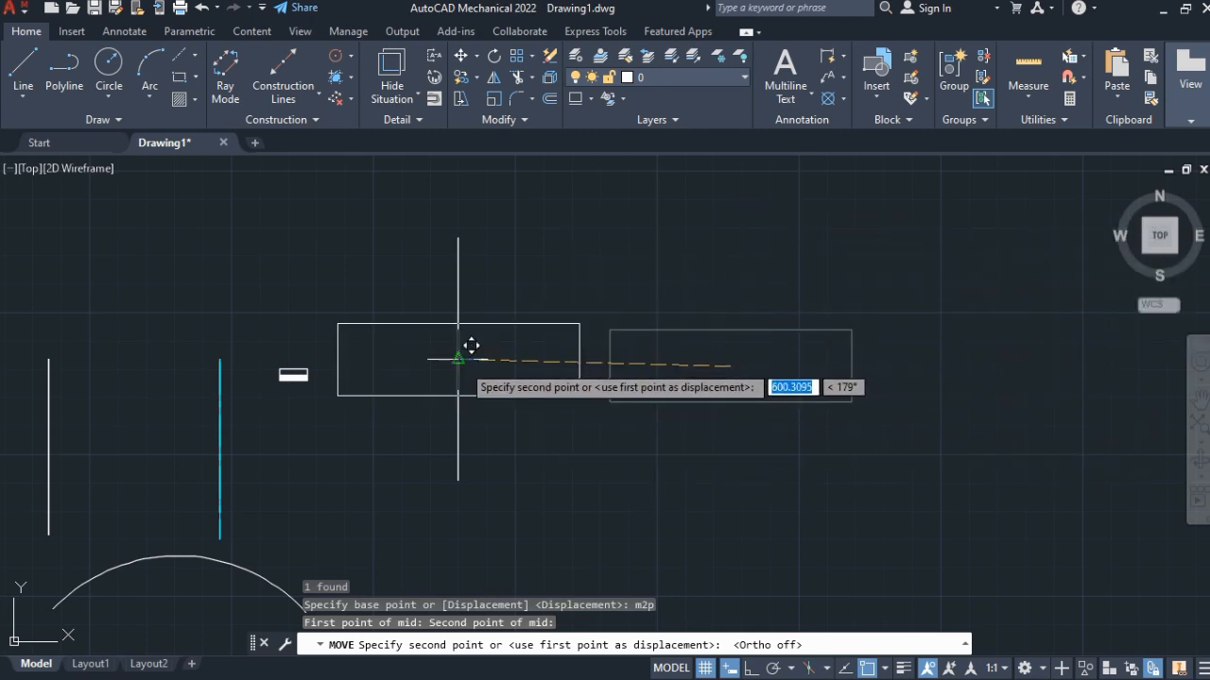
left_click(470, 345)
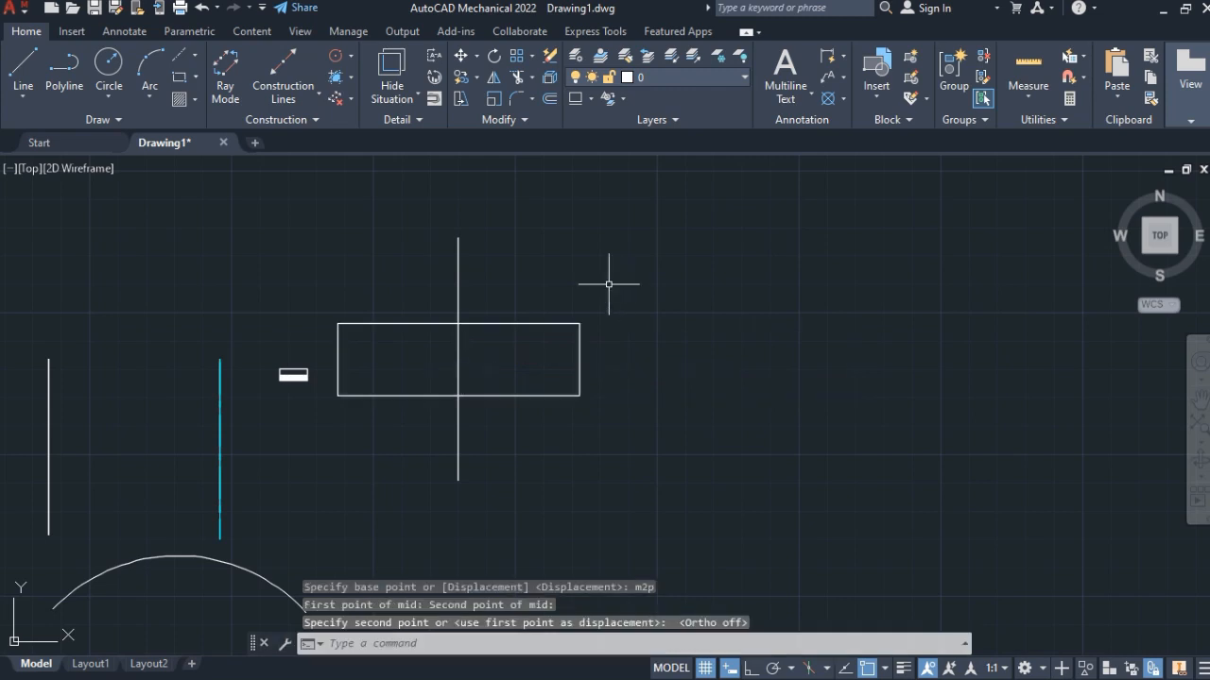
scroll(609, 283, "down", 2)
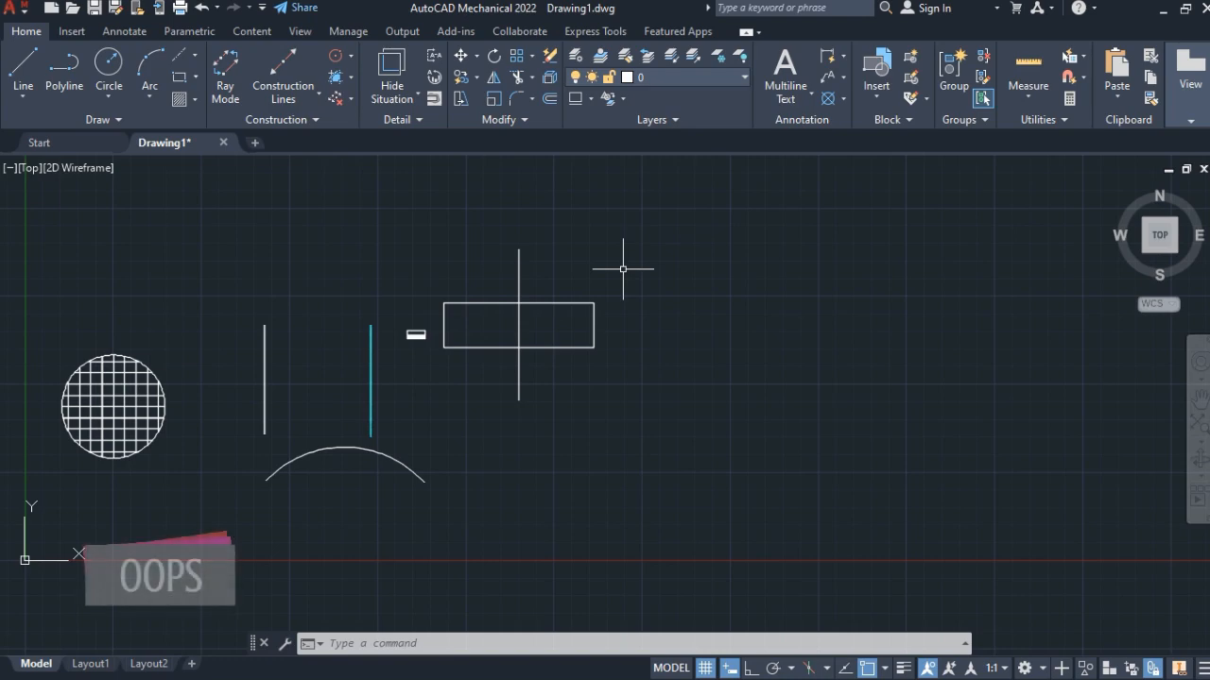
right_click(633, 273)
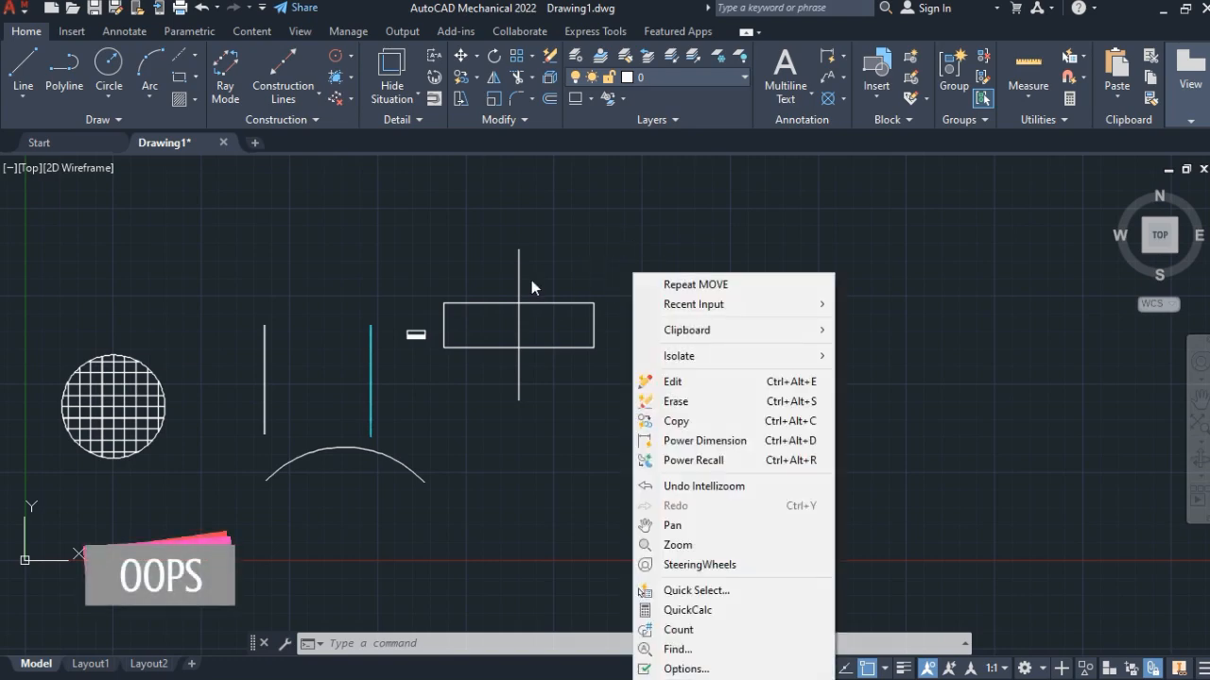
key("Escape")
left_click(586, 226)
left_click(616, 248)
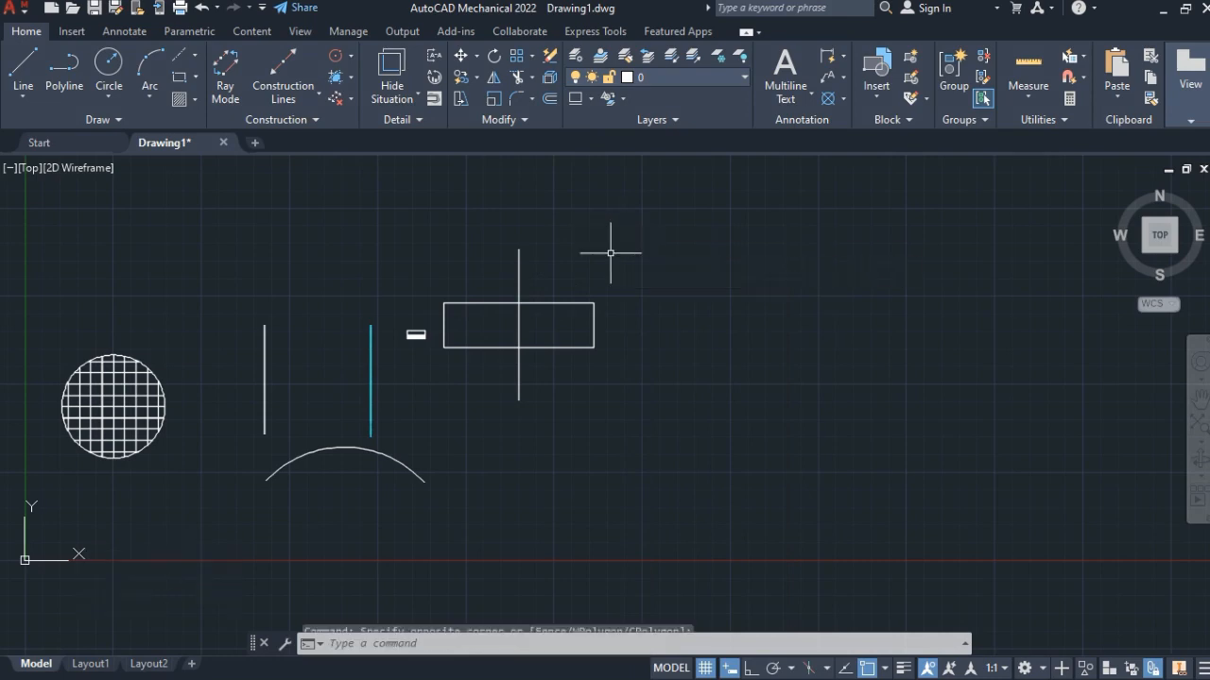
Step: Draw a circle with a radius of about 124 in the empty area above and right of the moved rectangle
scroll(611, 253, "up", 2)
middle_click_drag(610, 254, 337, 311)
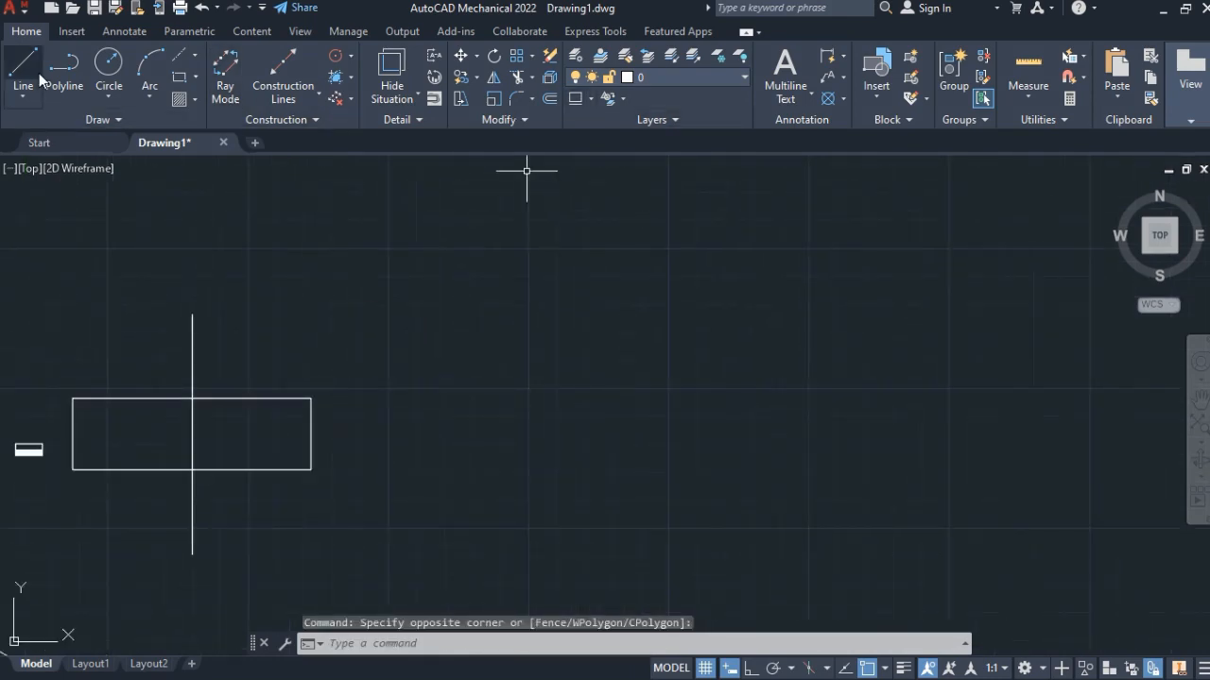
left_click(117, 74)
left_click(476, 270)
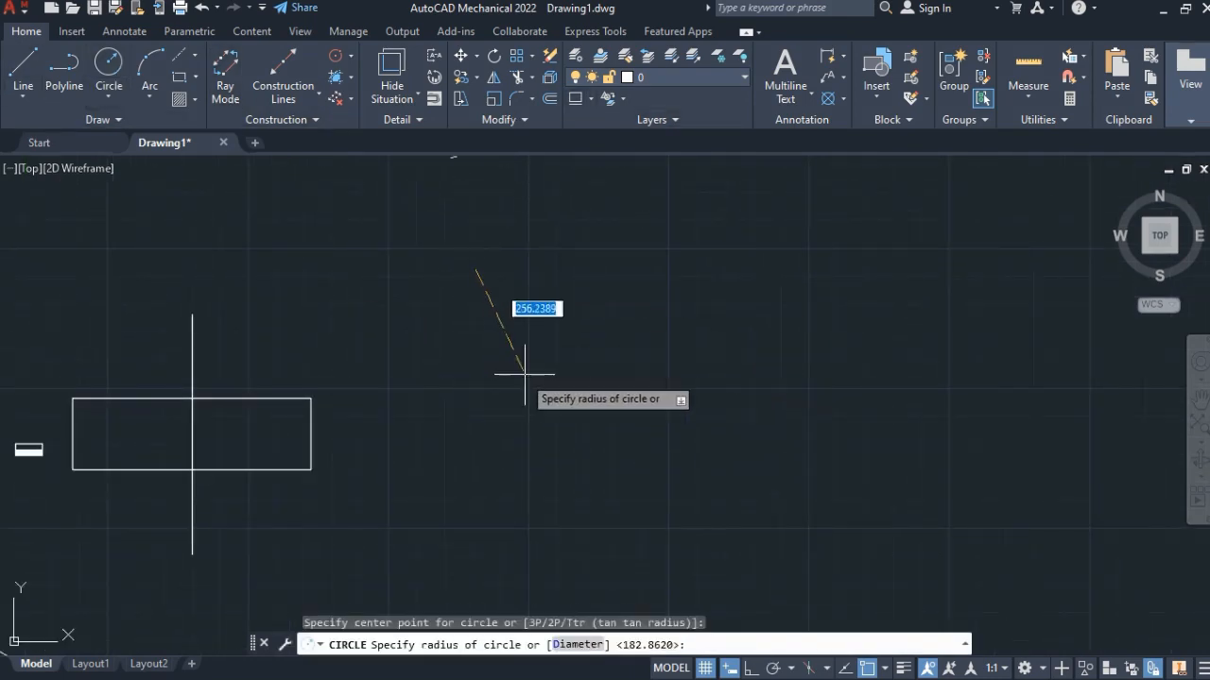
left_click(522, 298)
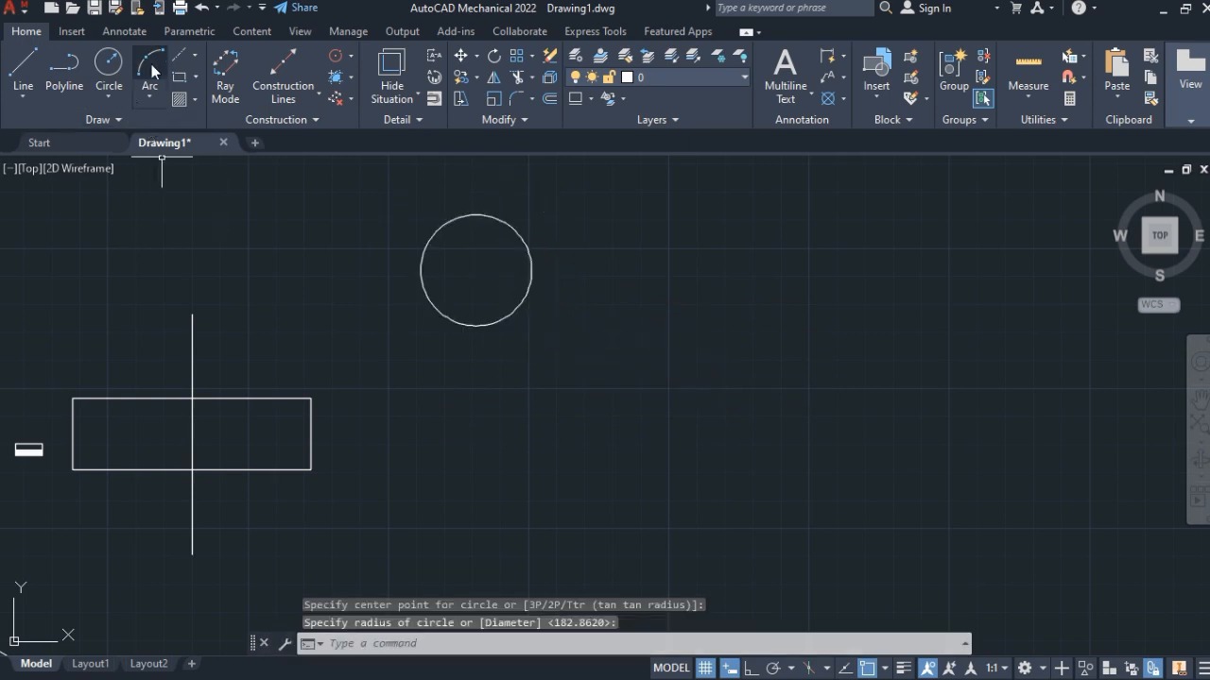
Step: Draw a horizontal rectangle just right of the new circle, roughly level with it
left_click(180, 85)
left_click(566, 223)
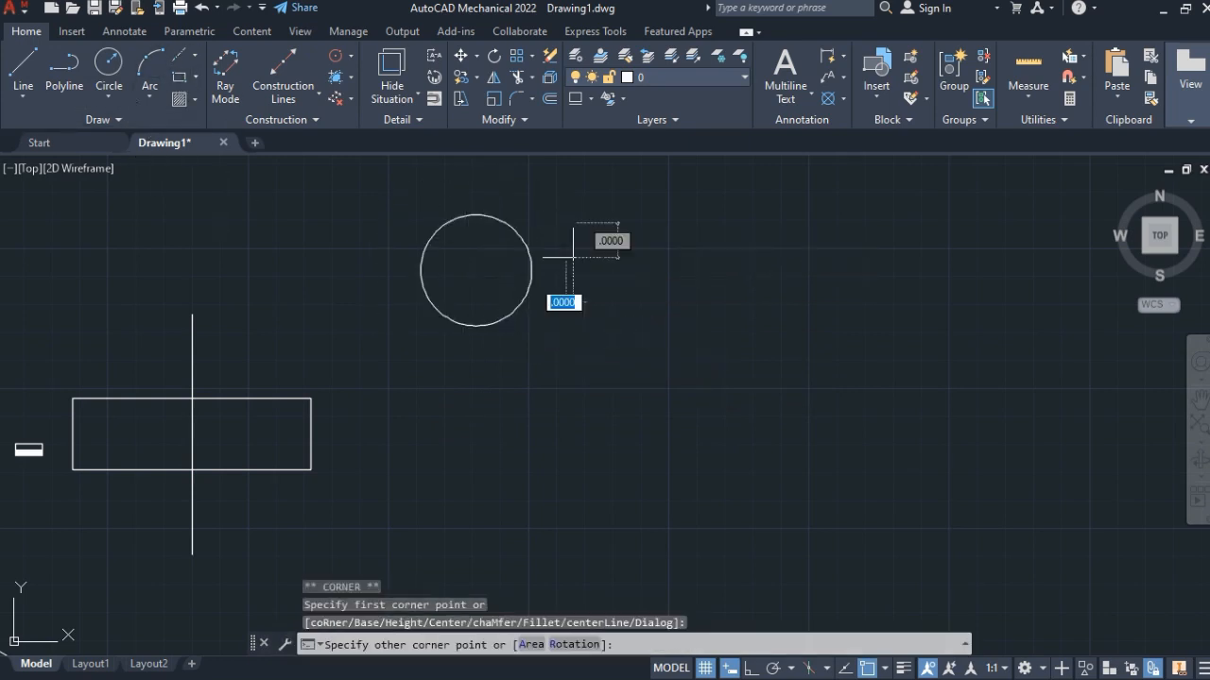
left_click(713, 293)
left_click(179, 54)
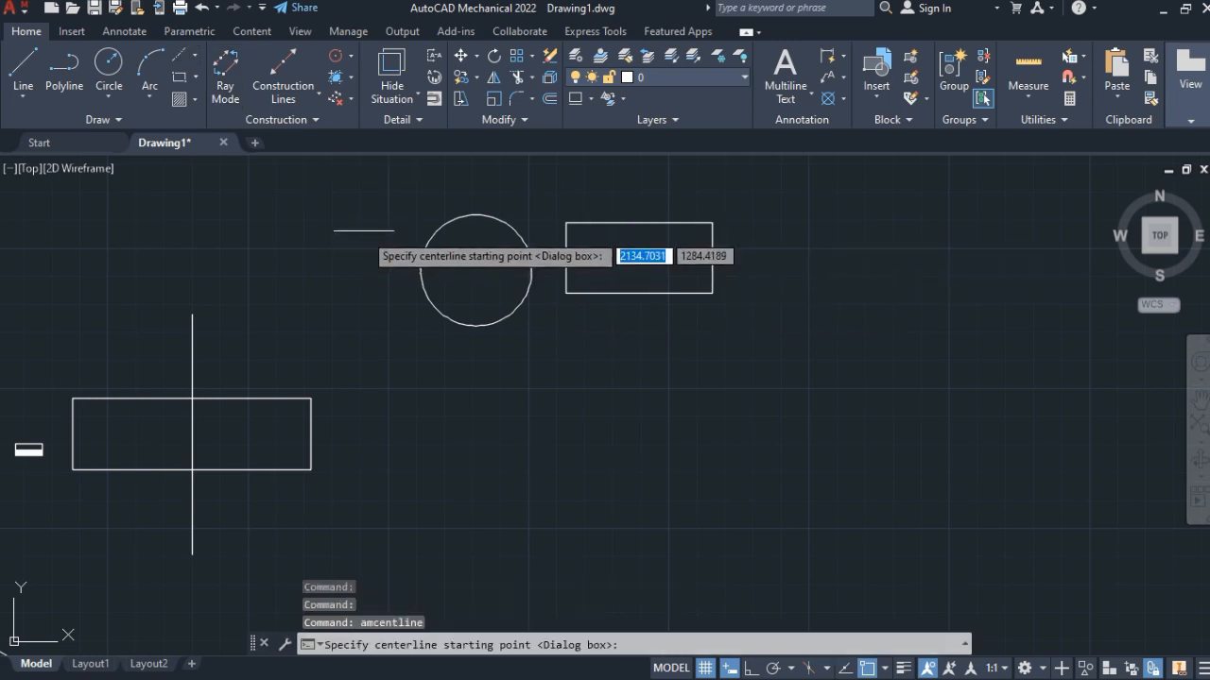
key("Escape")
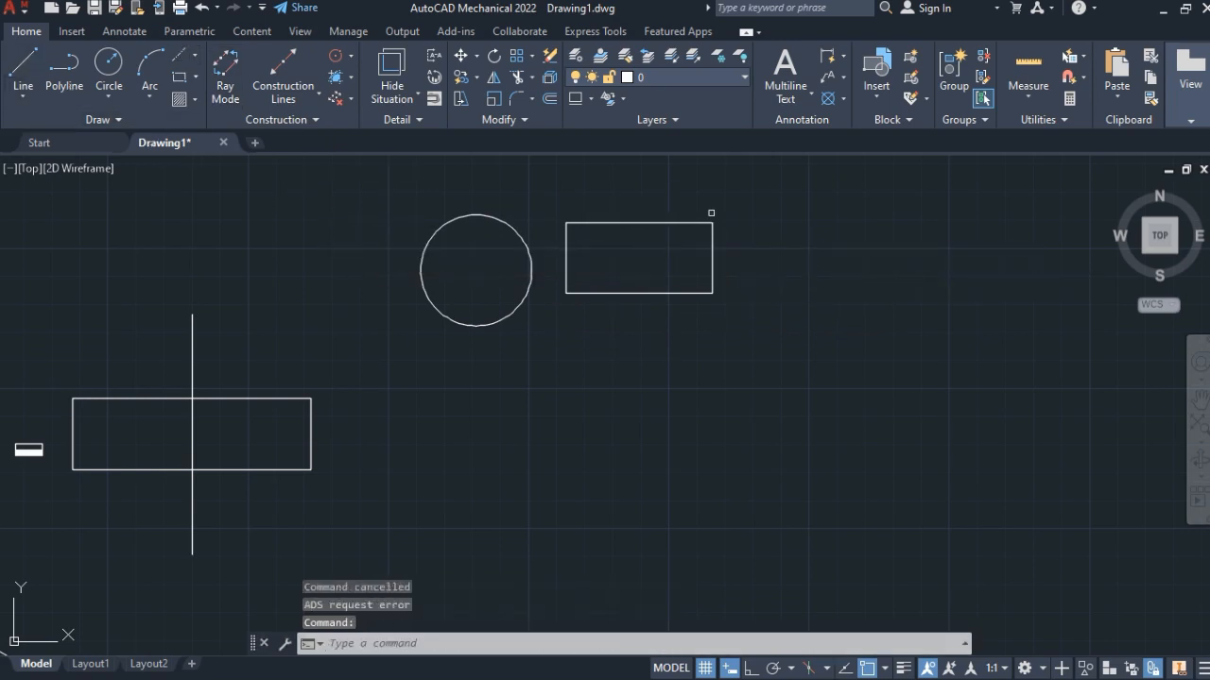
Step: Draw a single steep, slightly slanted line to the right of the new rectangle, extending below its lower edge
left_click(24, 64)
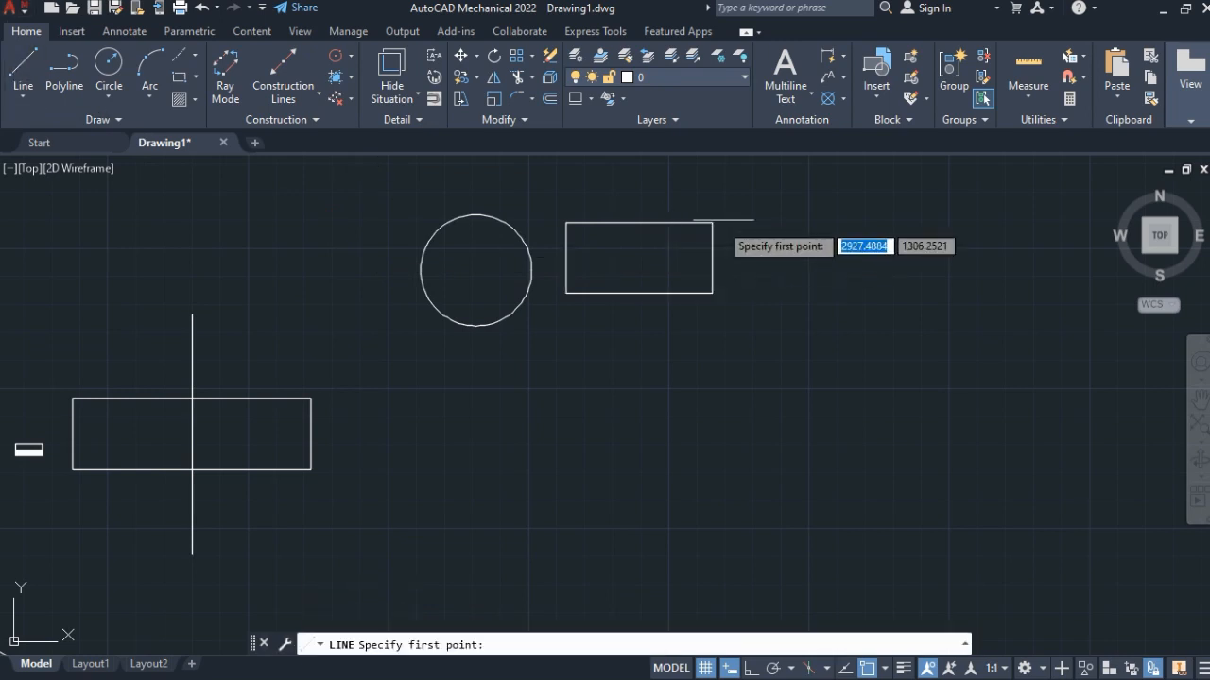
left_click(763, 218)
left_click(773, 375)
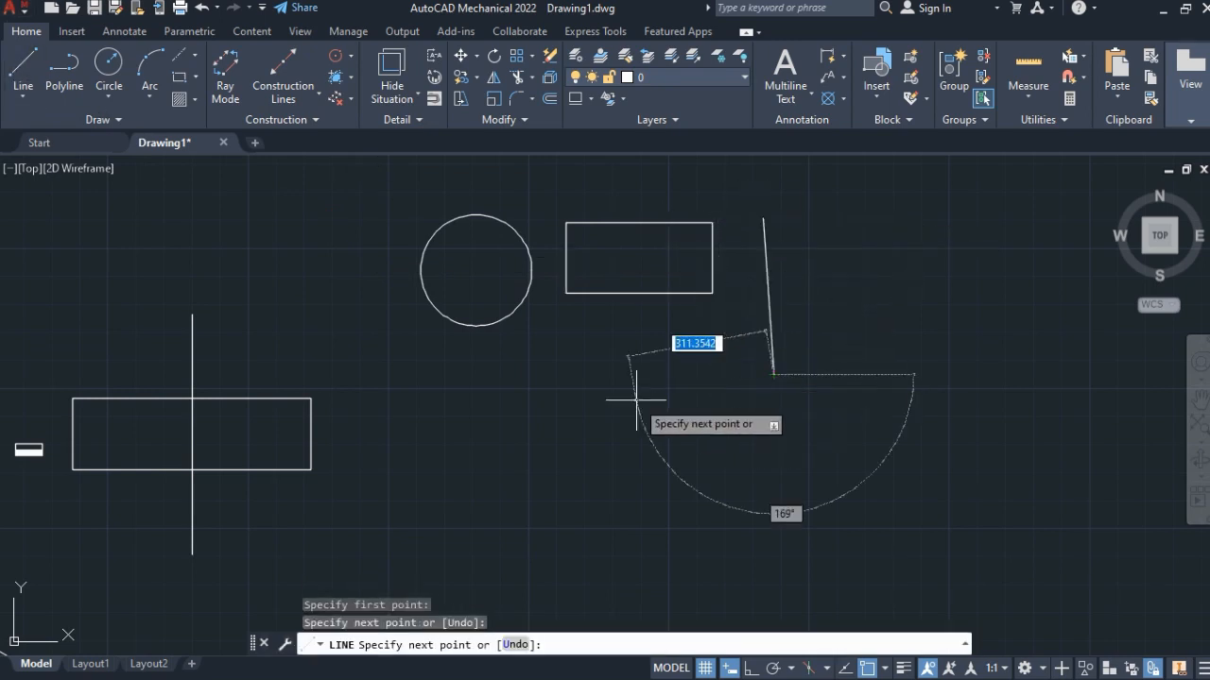
key("Escape")
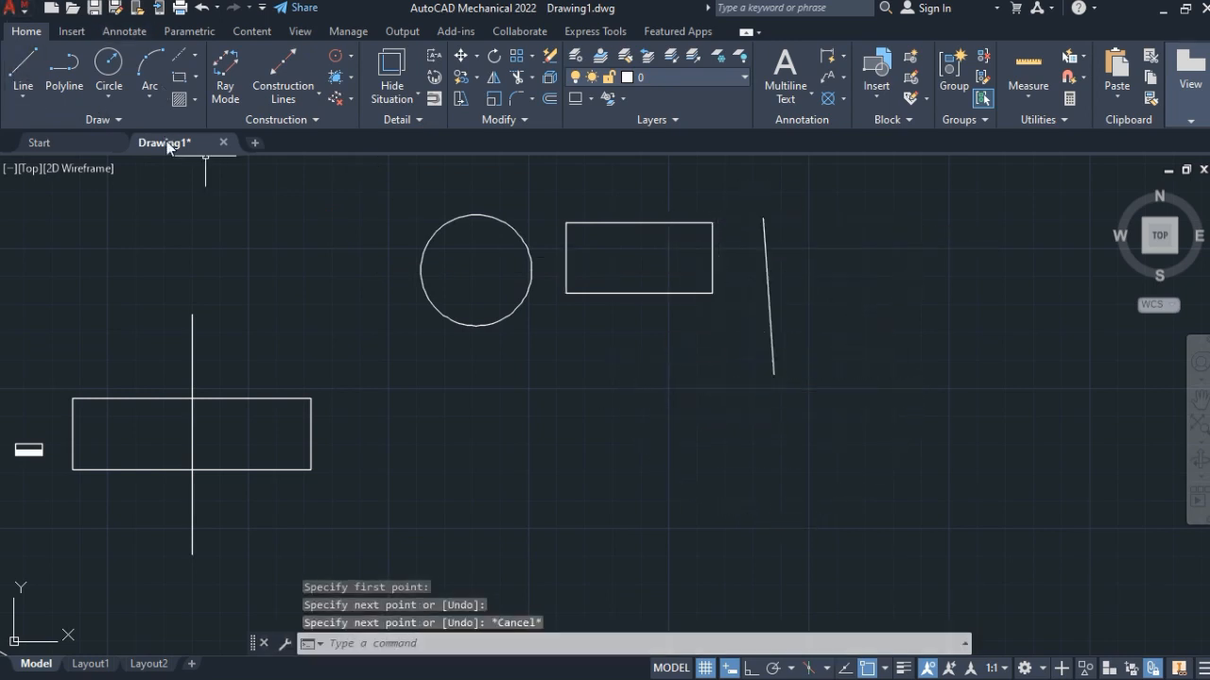
Step: Draw a second circle to the right of the slanted line, about the same size as the first circle
left_click(109, 67)
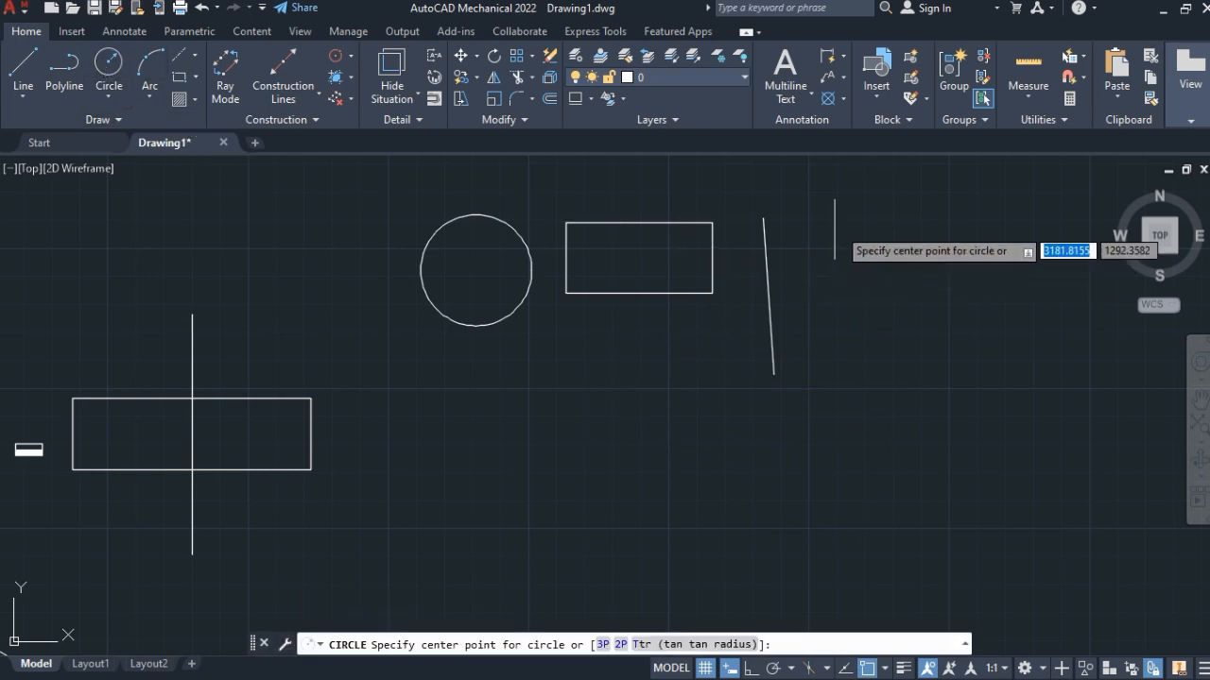
left_click(852, 220)
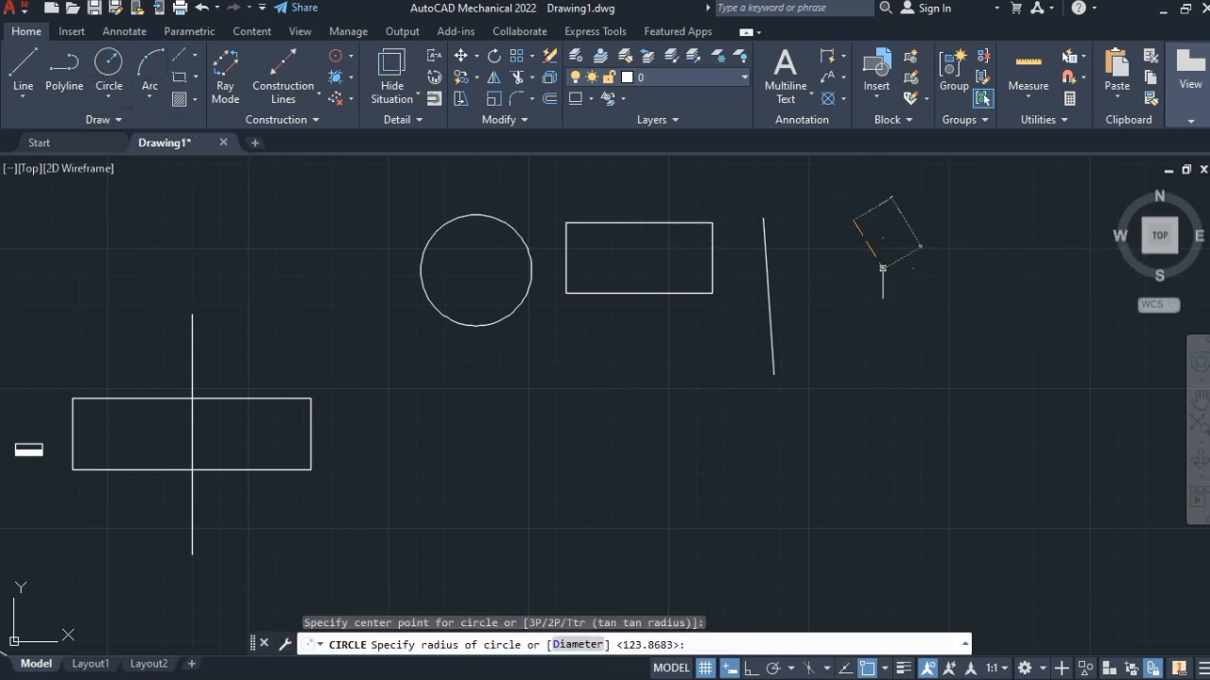
left_click(889, 263)
Step: Erase the slanted line between the rectangle and the second circle
left_click(803, 326)
left_click(766, 351)
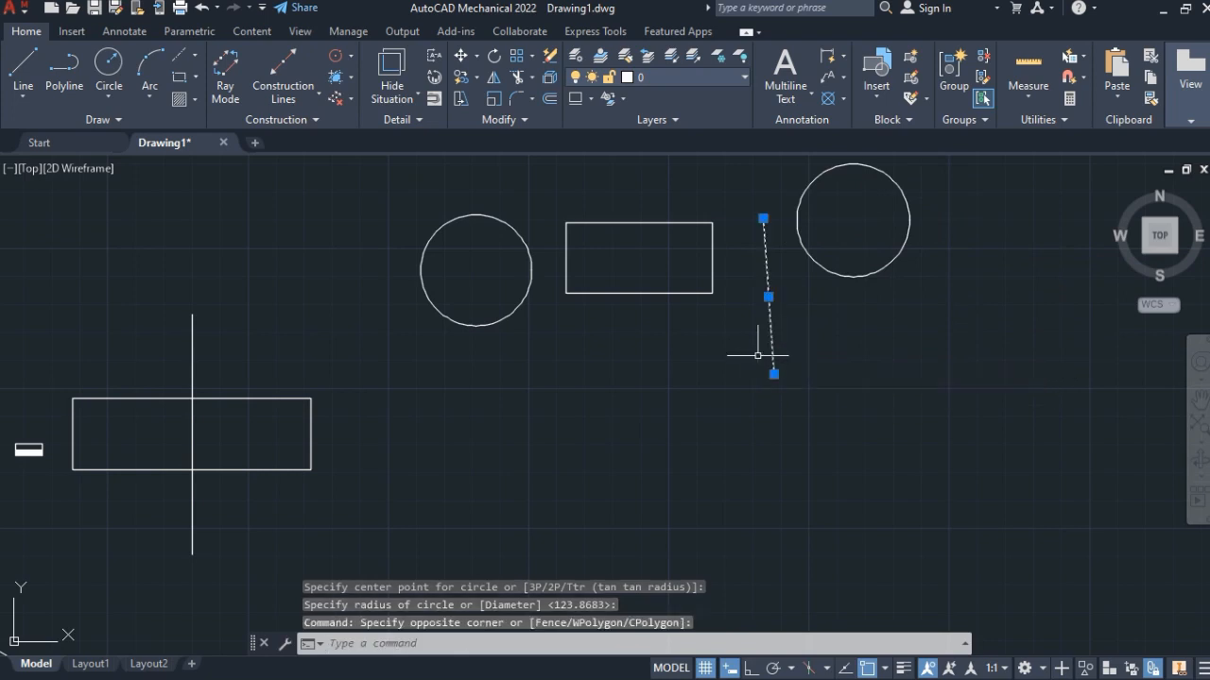
key("Delete")
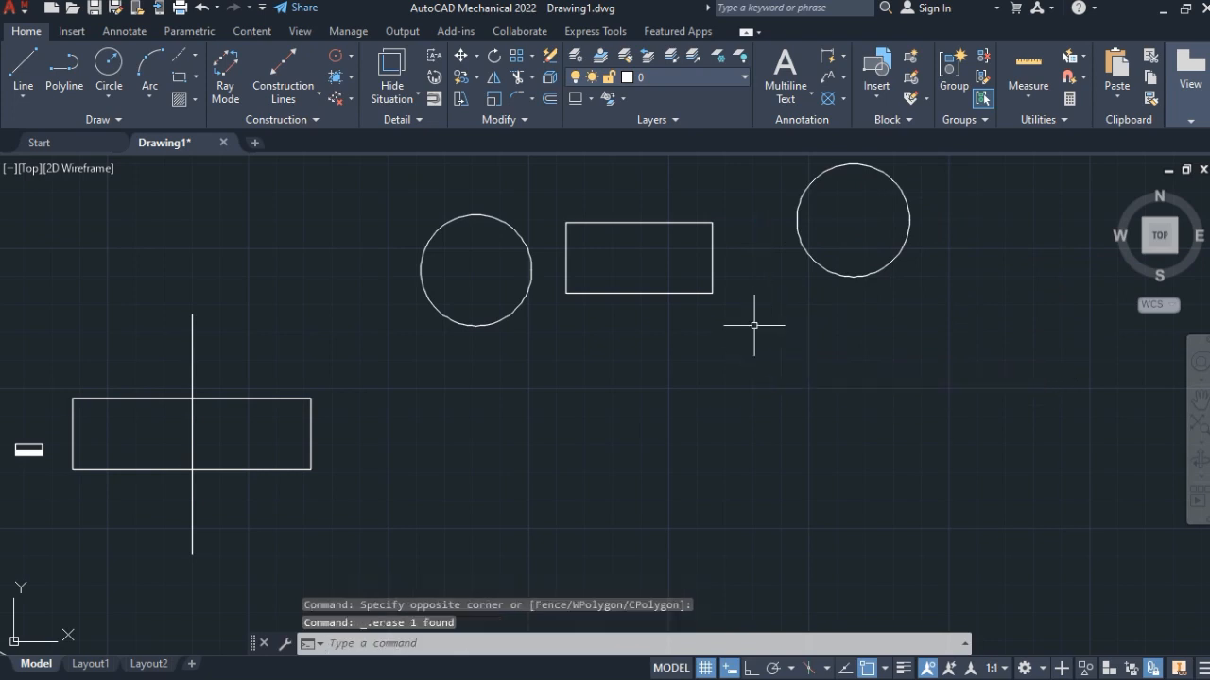
Step: Draw a small, nearly square rectangle to the right of and slightly below the second circle
left_click(182, 79)
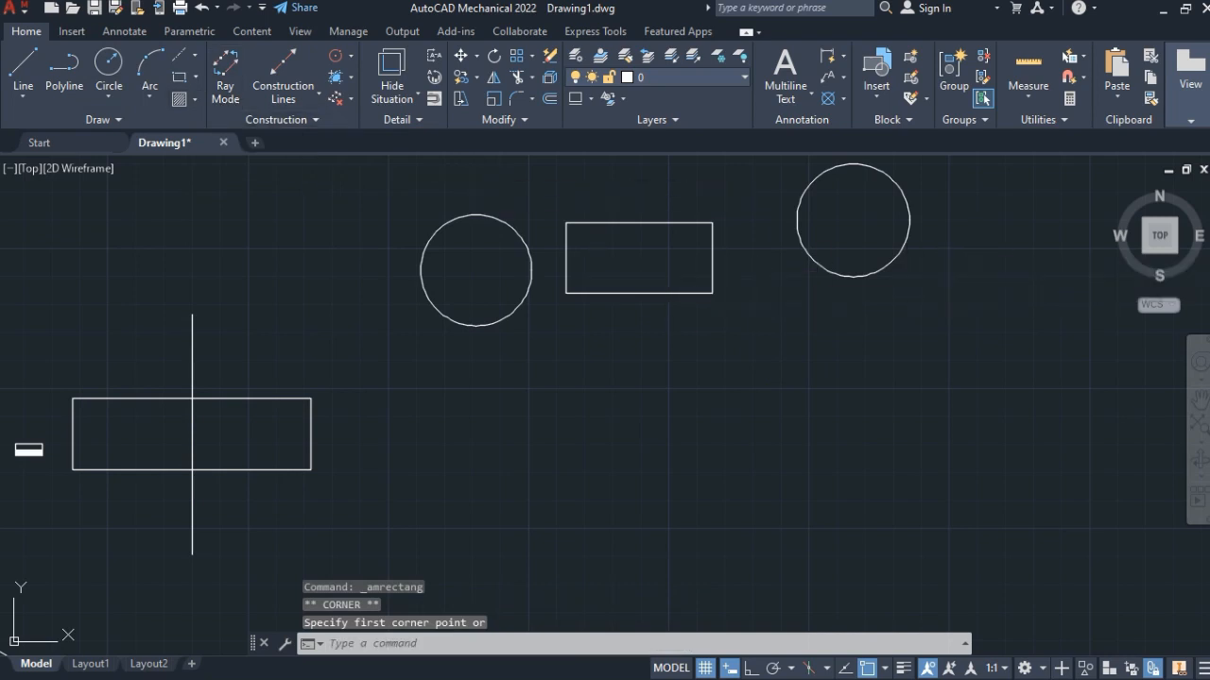
left_click(977, 250)
left_click(1059, 329)
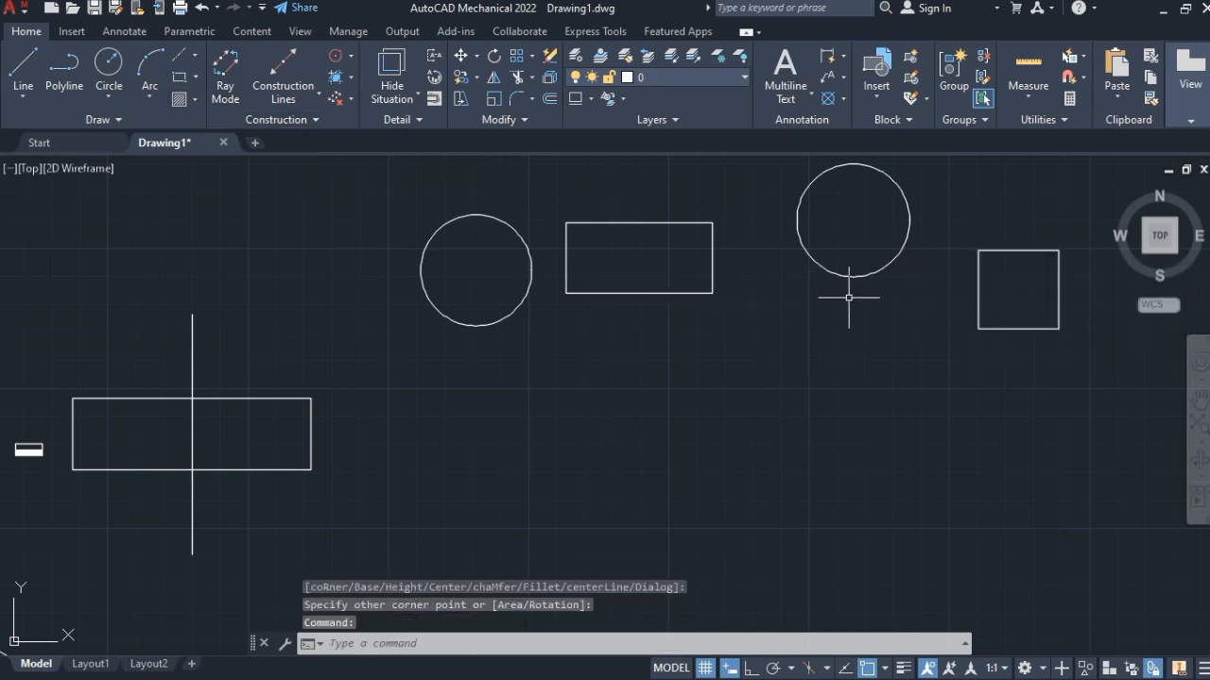
Step: Restore the erased slanted line with the OOPS command, keeping the shapes drawn since its deletion
middle_click_drag(851, 284, 612, 415)
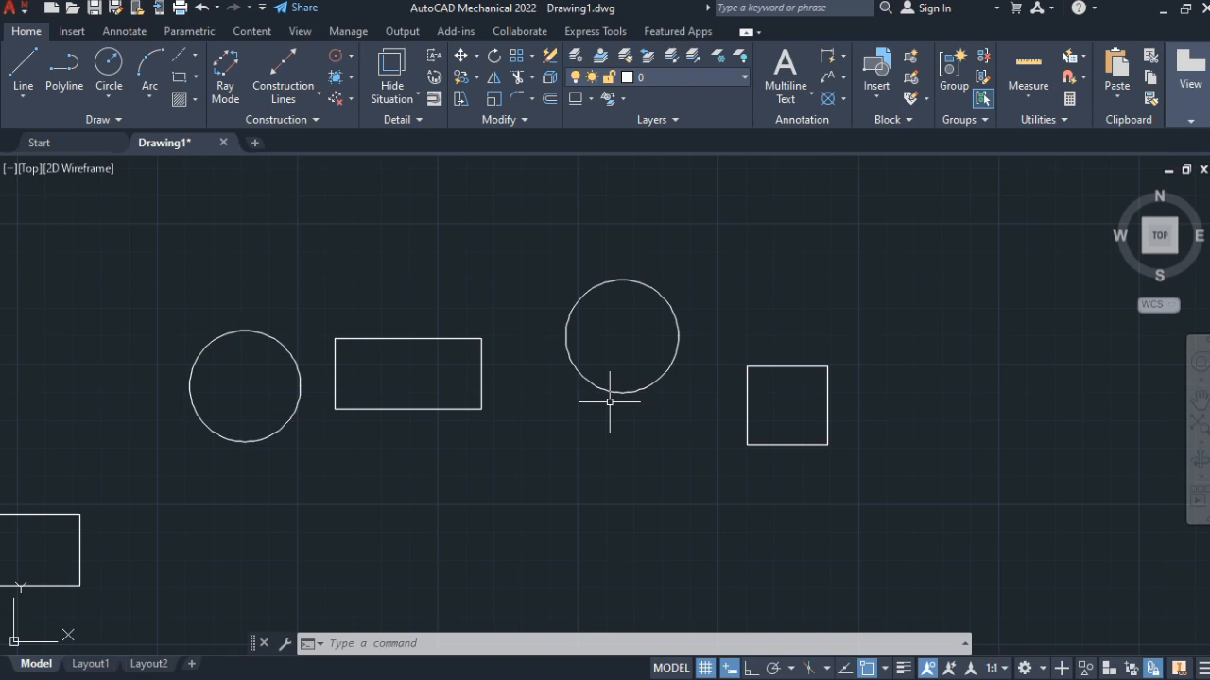
type("oops")
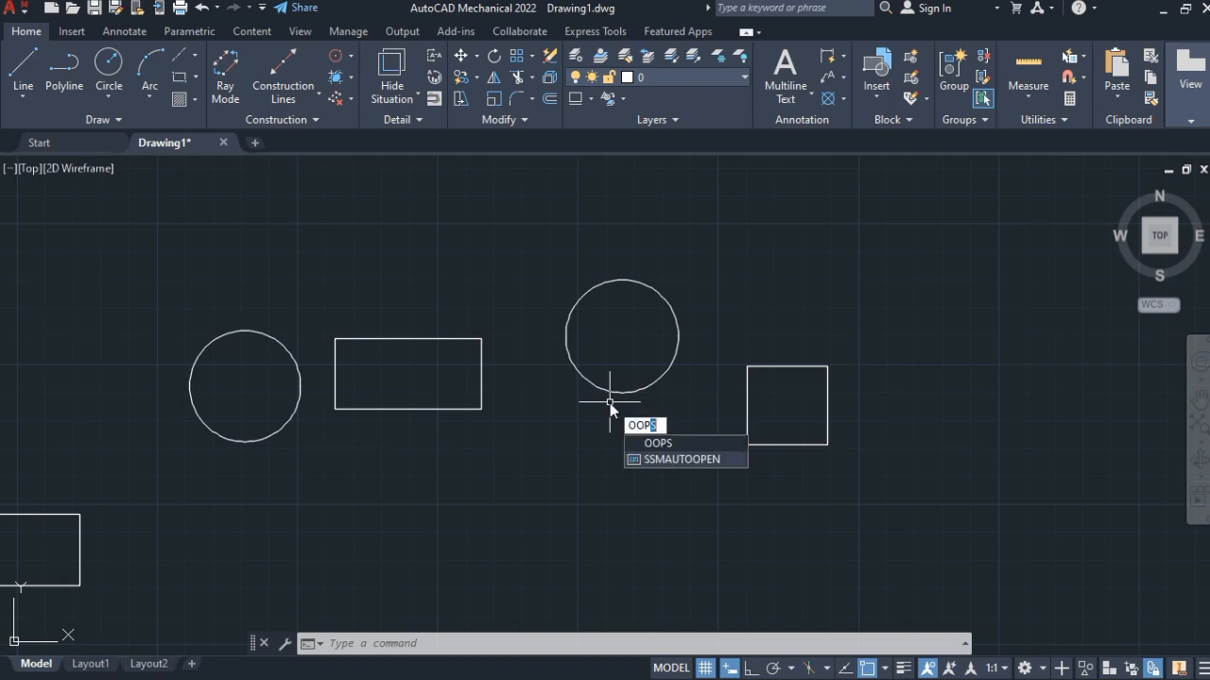
key("Return")
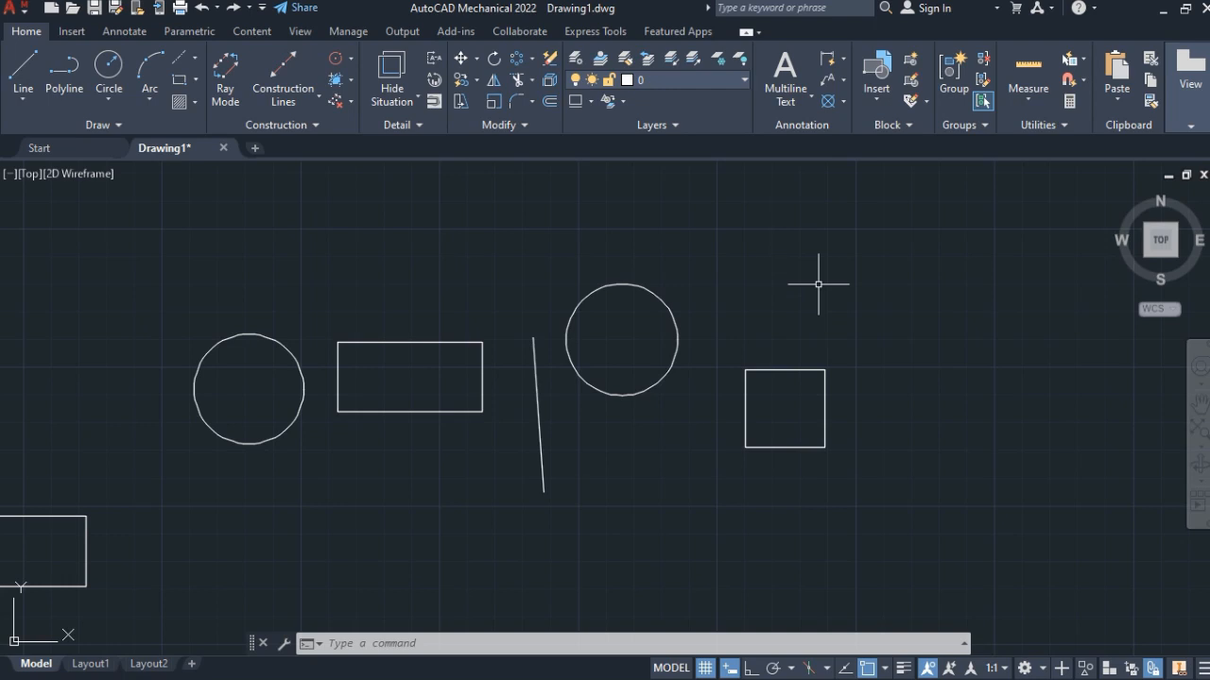
mouse_move(817, 283)
middle_mouse_down()
mouse_move(378, 375)
mouse_move(247, 370)
middle_mouse_up()
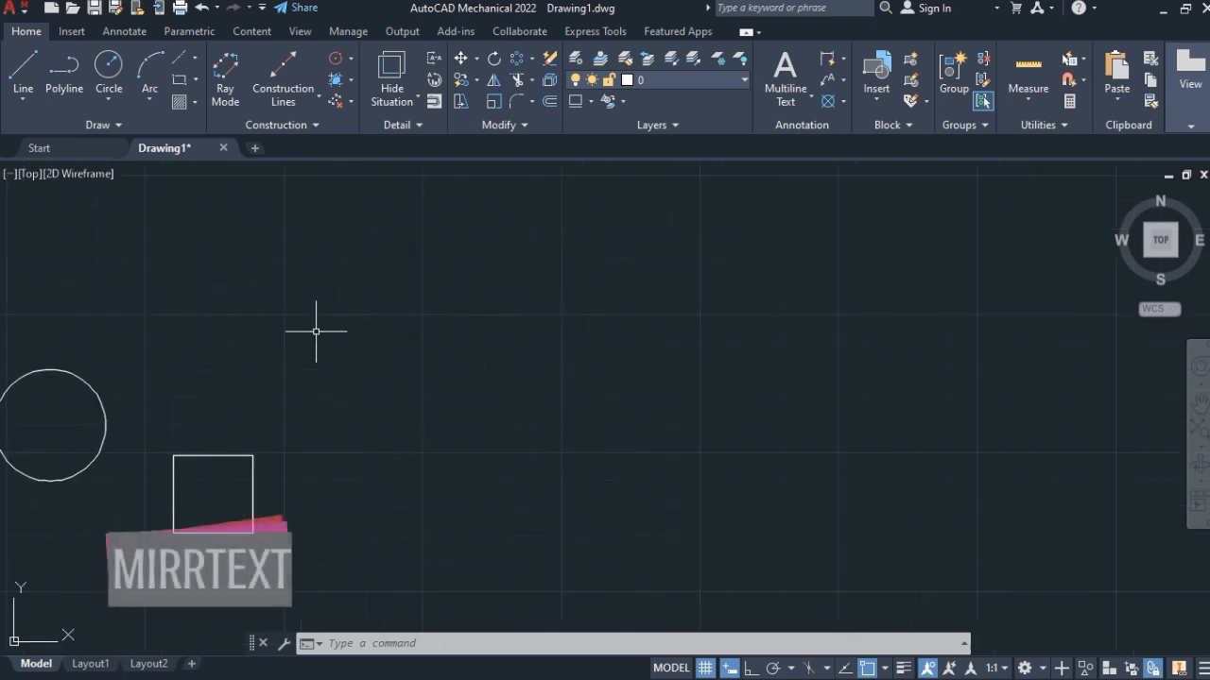
Step: Add a multiline text containing a lowercase first name, with text height 222.3023, to the right of the small square
left_click(123, 31)
left_click(264, 71)
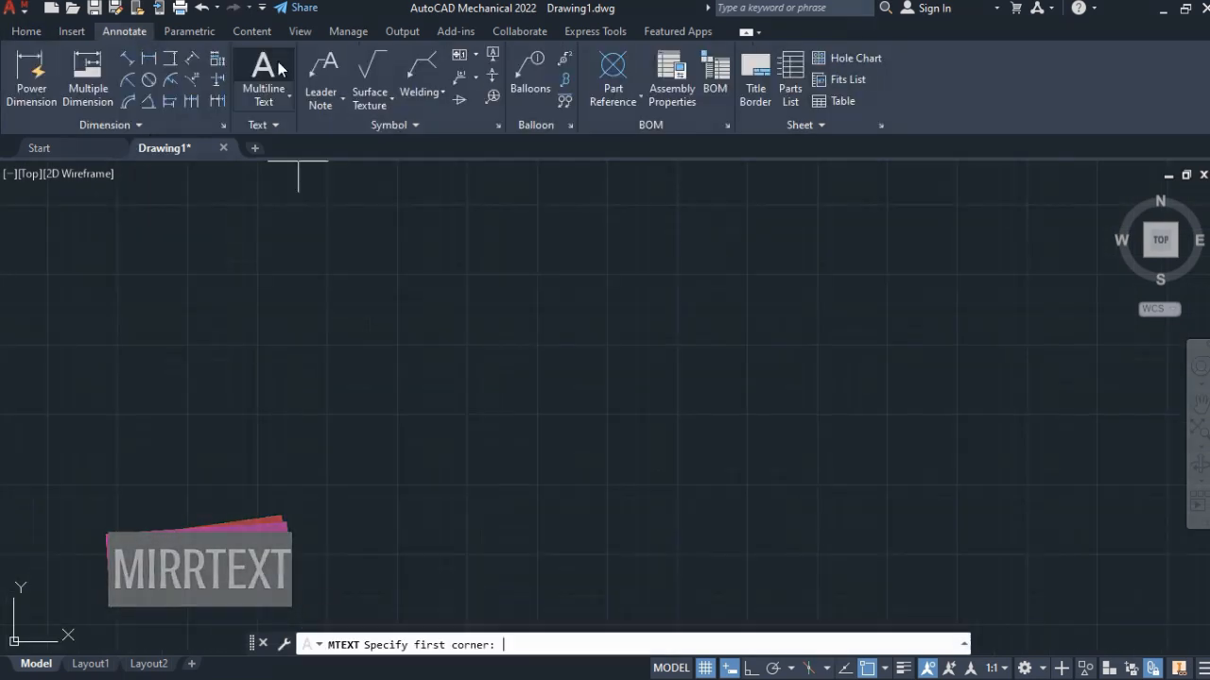
left_click(418, 281)
left_click(643, 417)
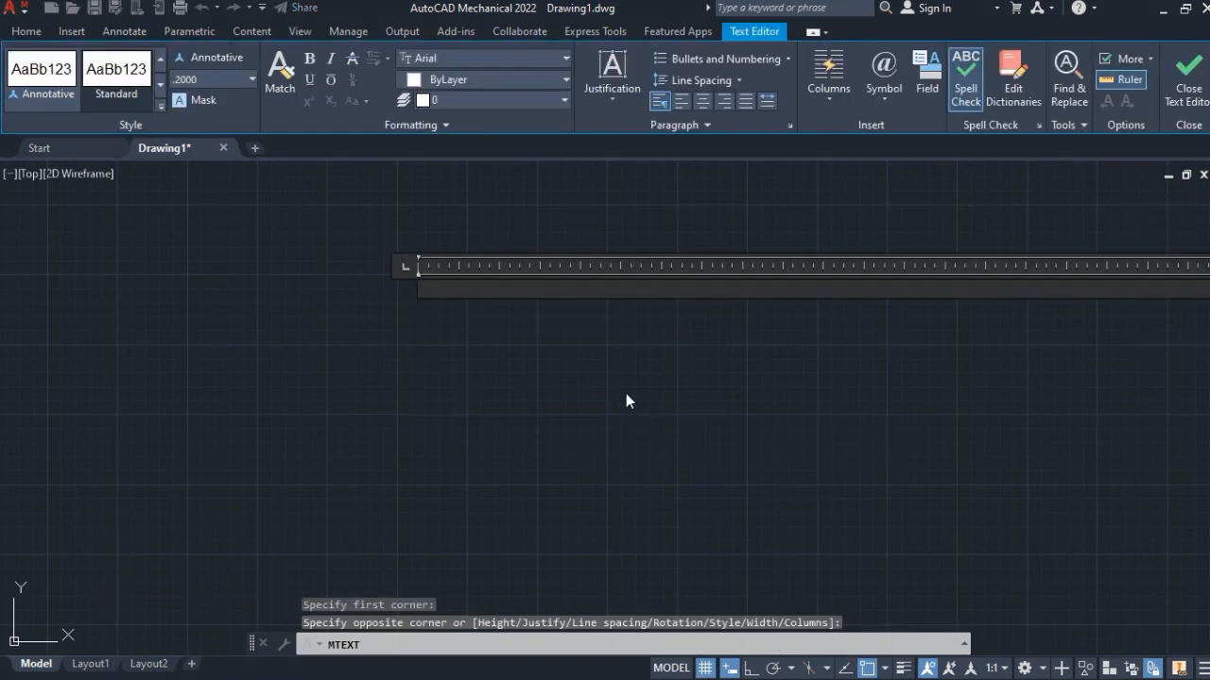
left_click(250, 78)
left_click(208, 118)
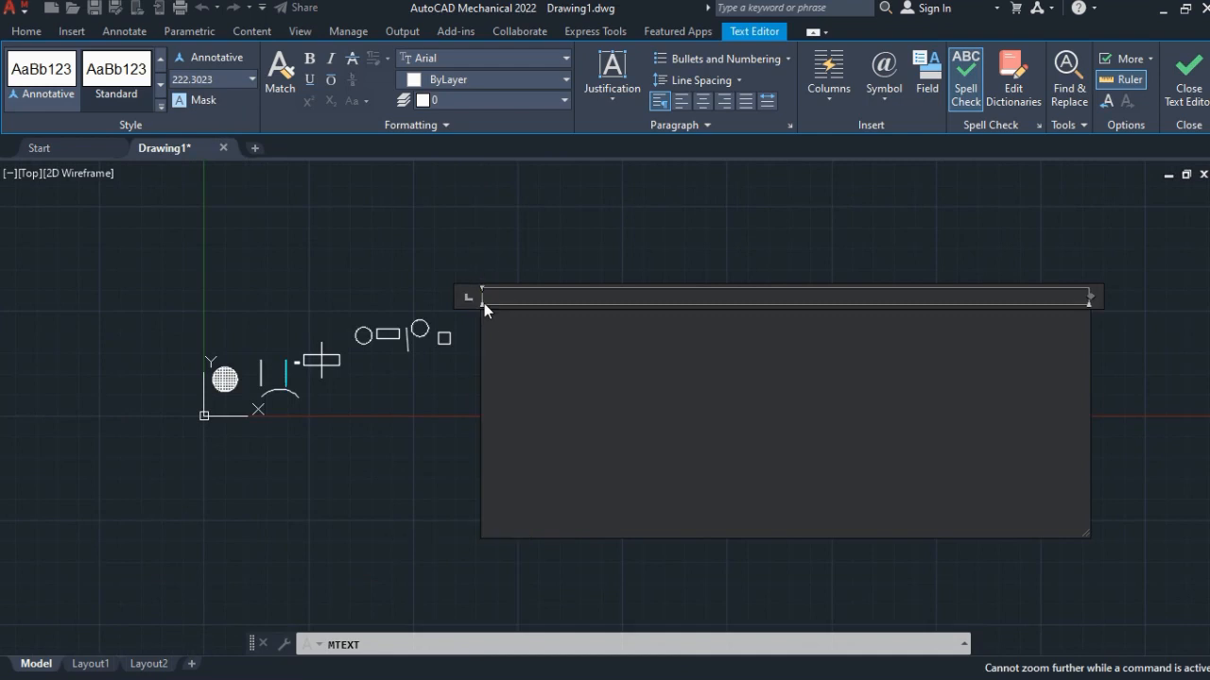
type("m")
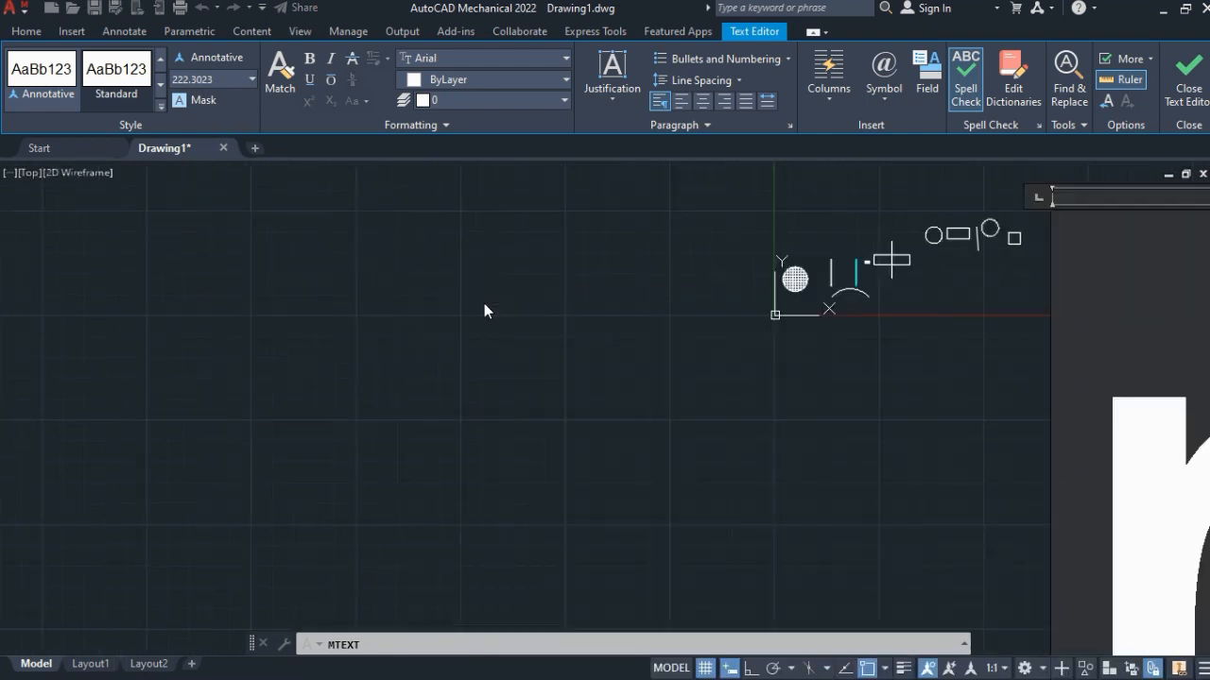
scroll(638, 349, "down", 1)
left_click(714, 416)
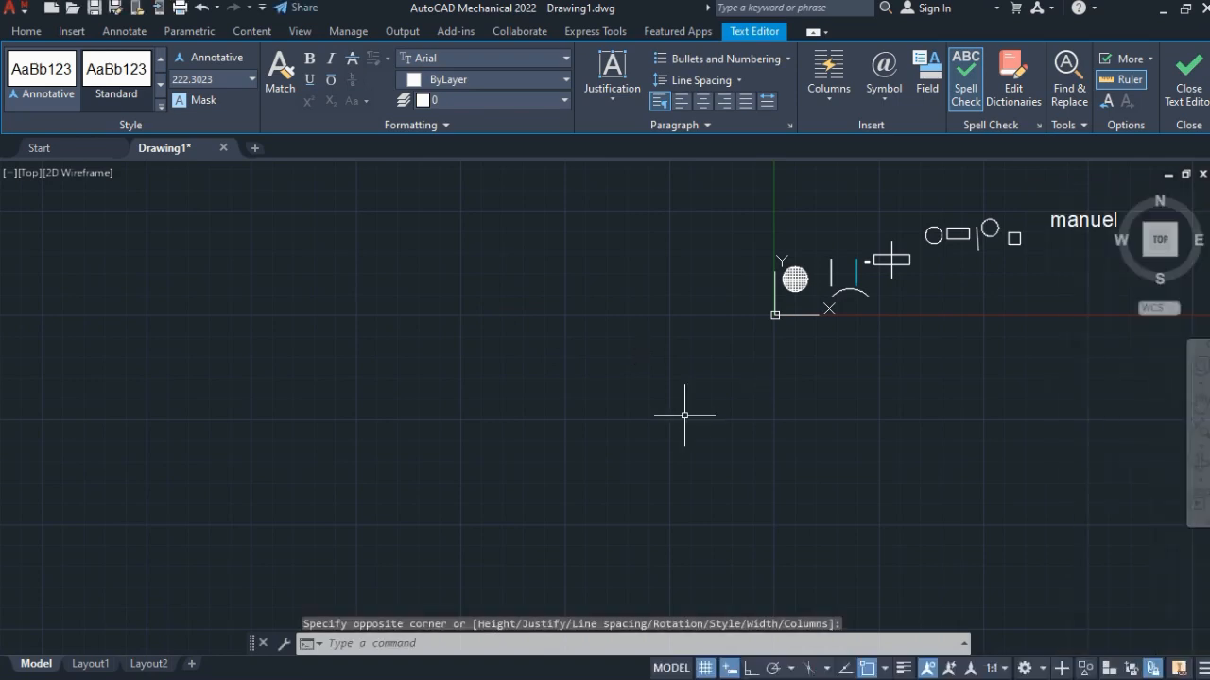
mouse_move(724, 448)
middle_mouse_down()
mouse_move(546, 410)
mouse_move(137, 517)
middle_mouse_up()
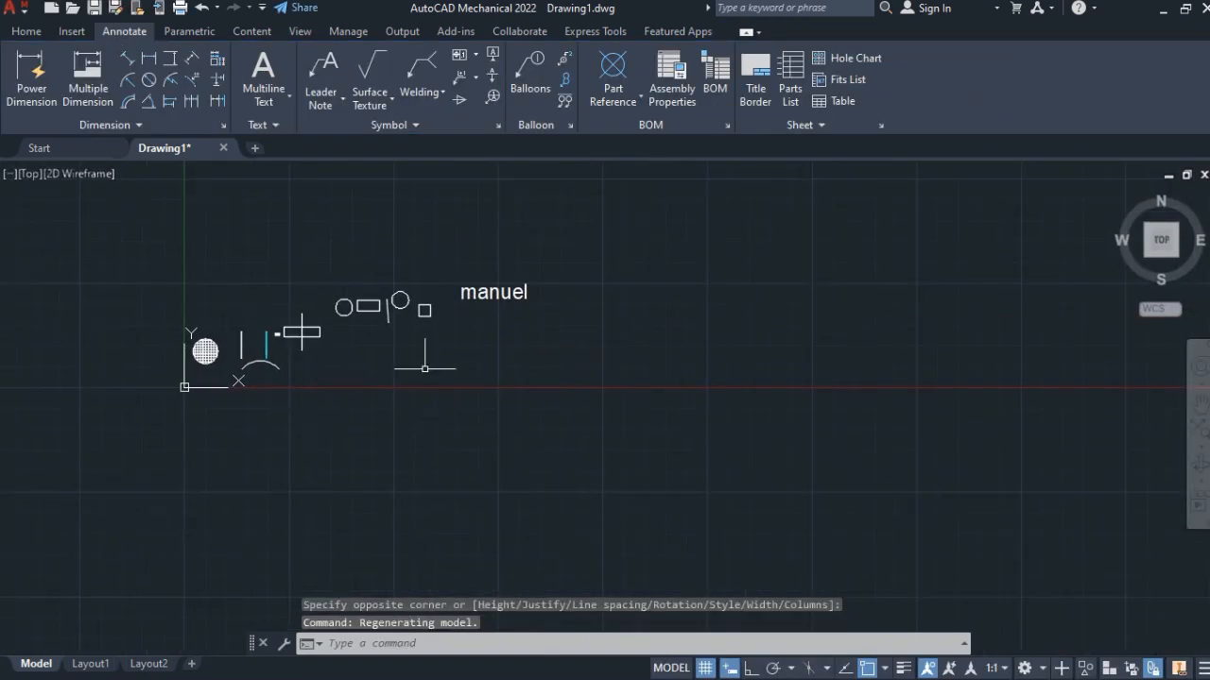
middle_click_drag(532, 353, 526, 419)
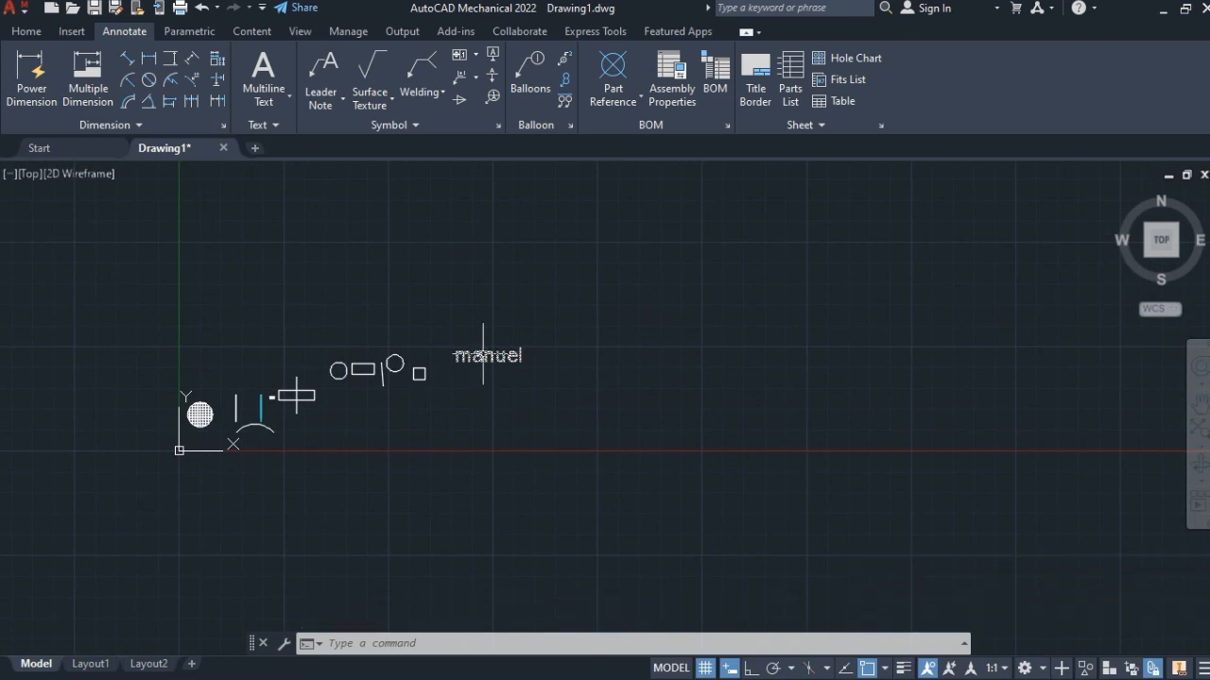
Step: Turn Ortho on and draw a vertical line just right of the text, extending slightly above and below it
left_click(27, 31)
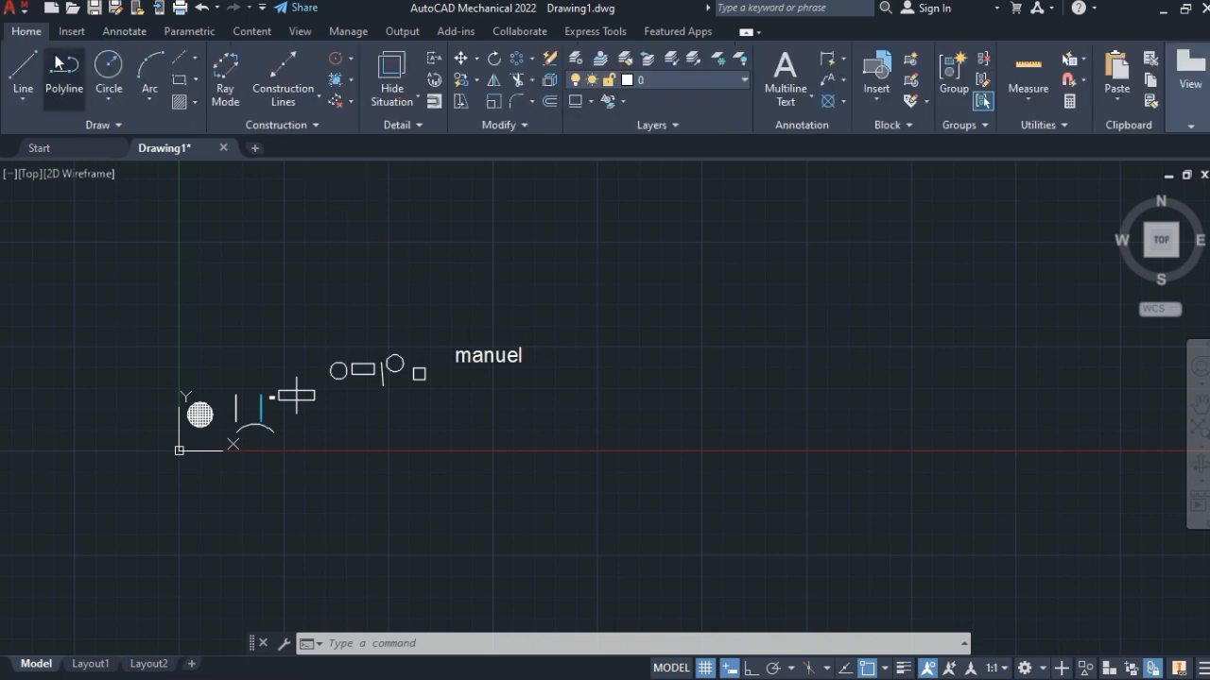
left_click(24, 68)
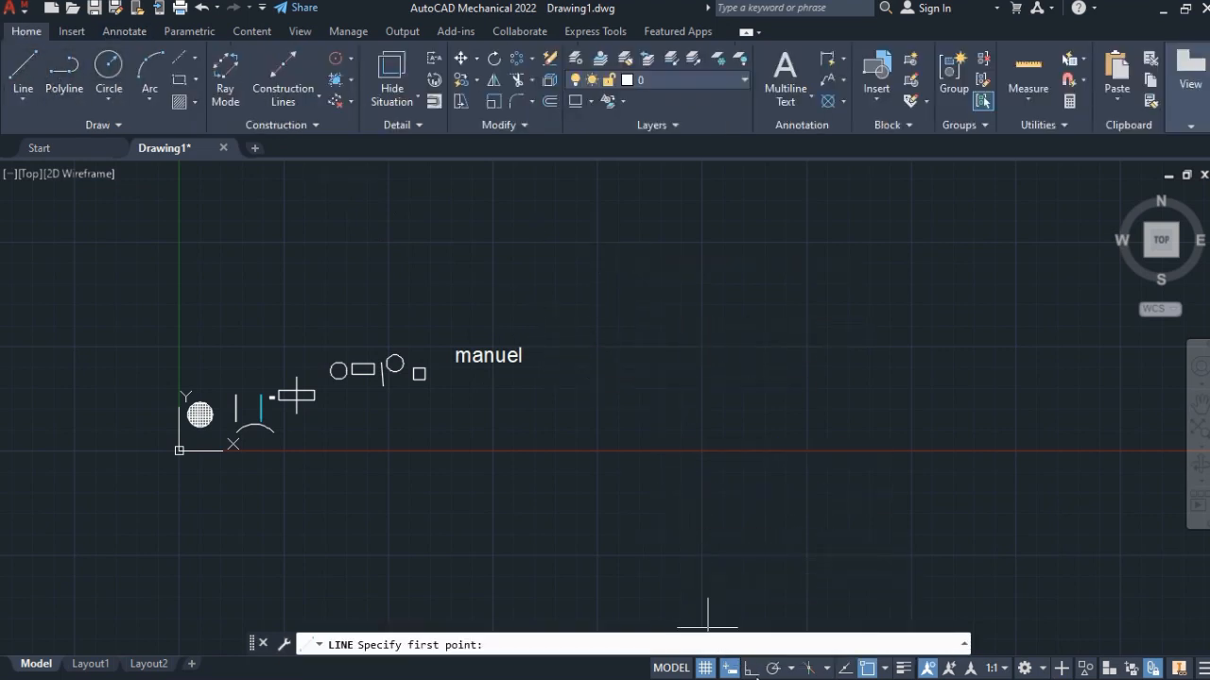
left_click(751, 669)
left_click(546, 323)
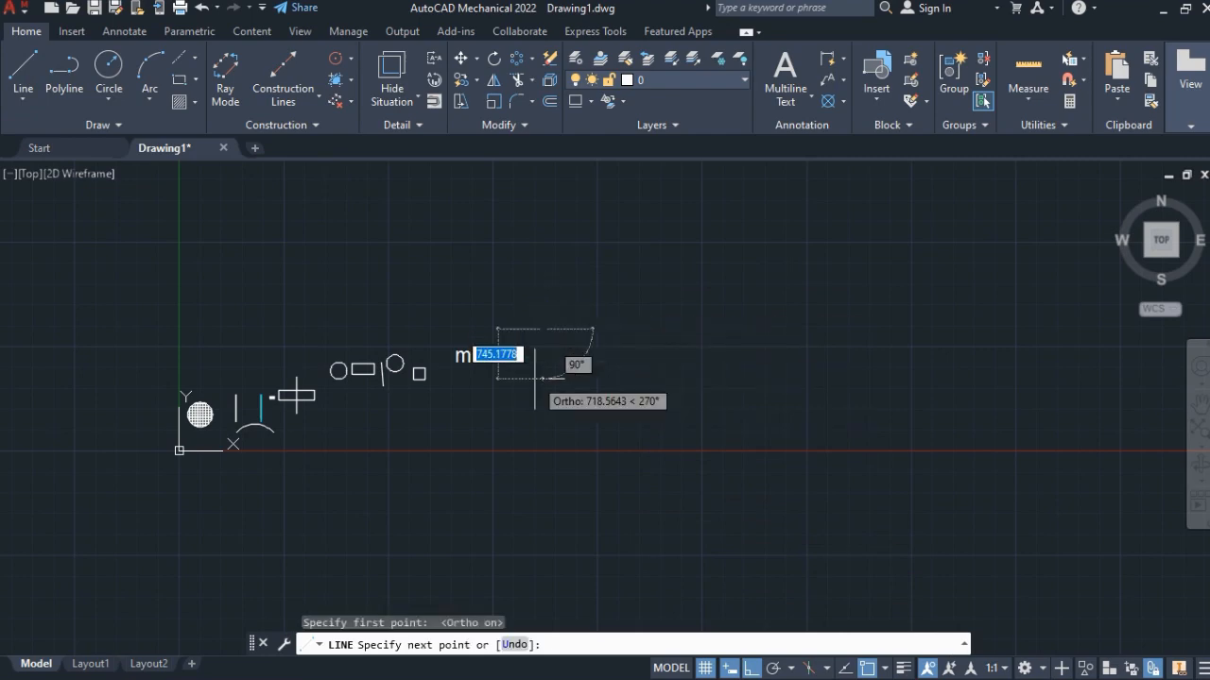
left_click(545, 397)
key("Escape")
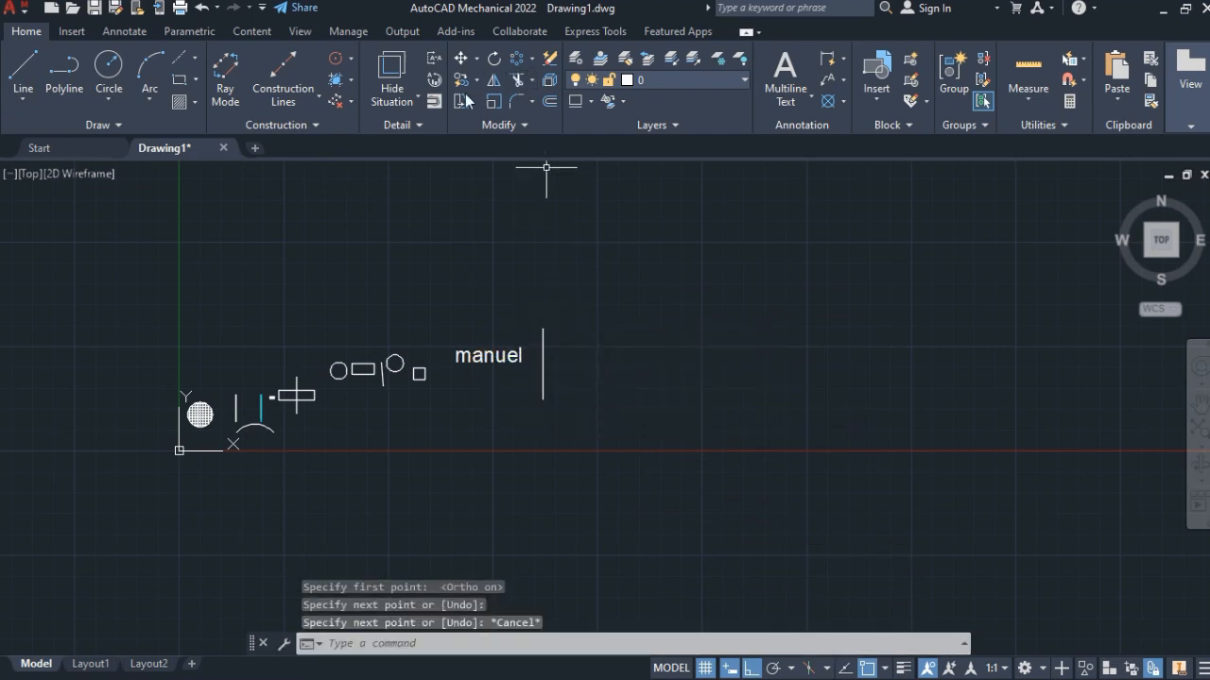
left_click(492, 82)
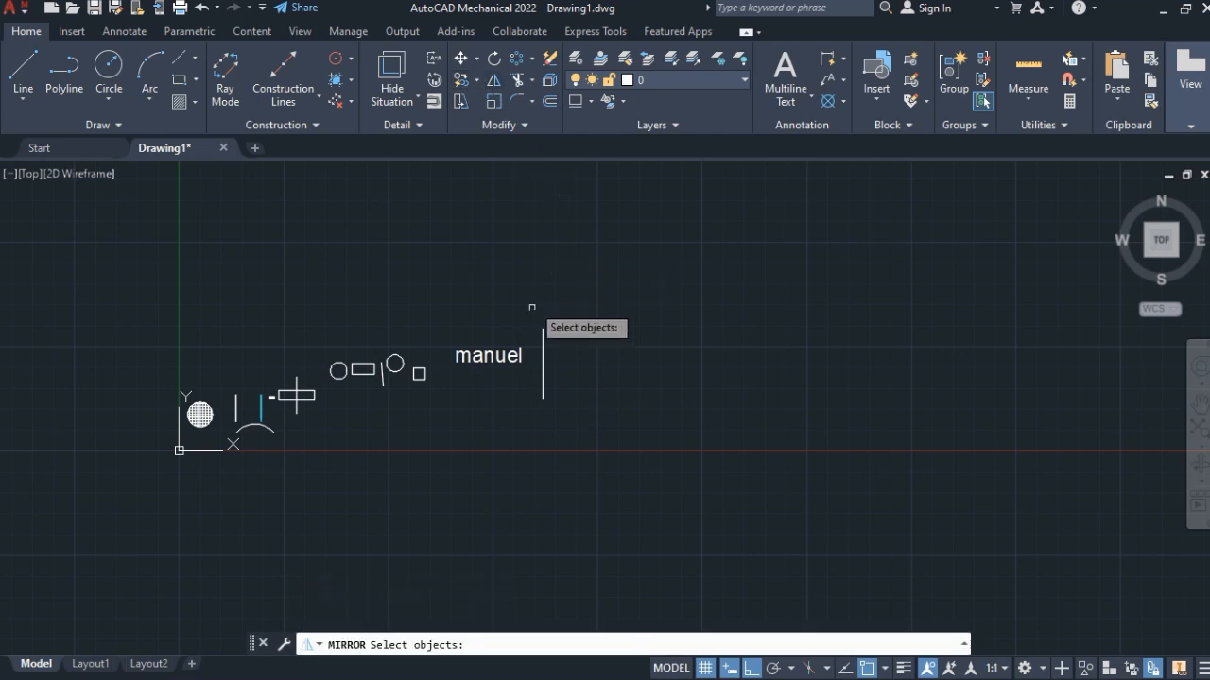
left_click(542, 380)
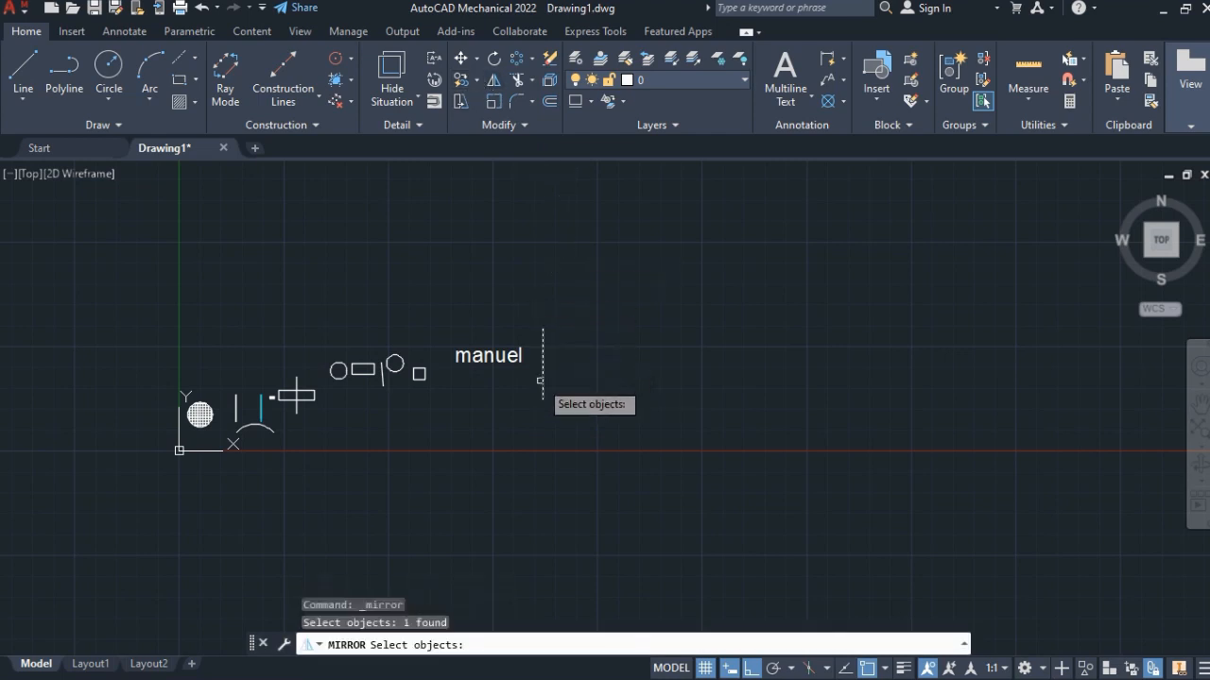
key("Return")
left_click(541, 382)
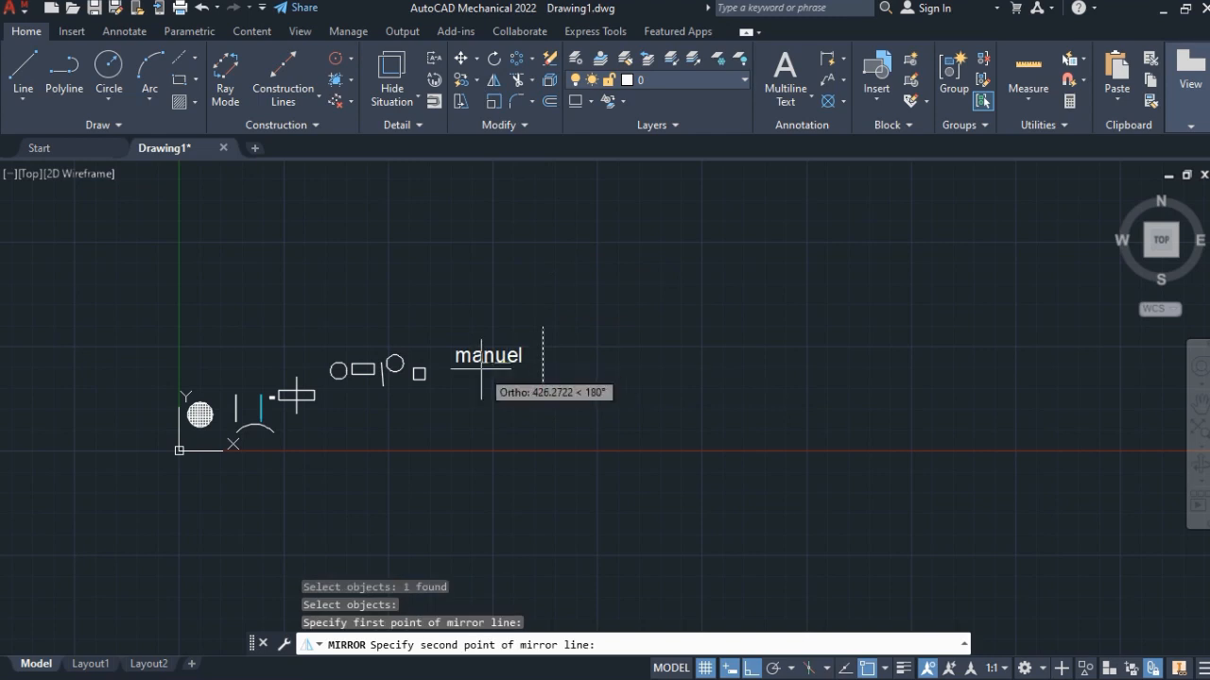
key("Return")
key("Escape")
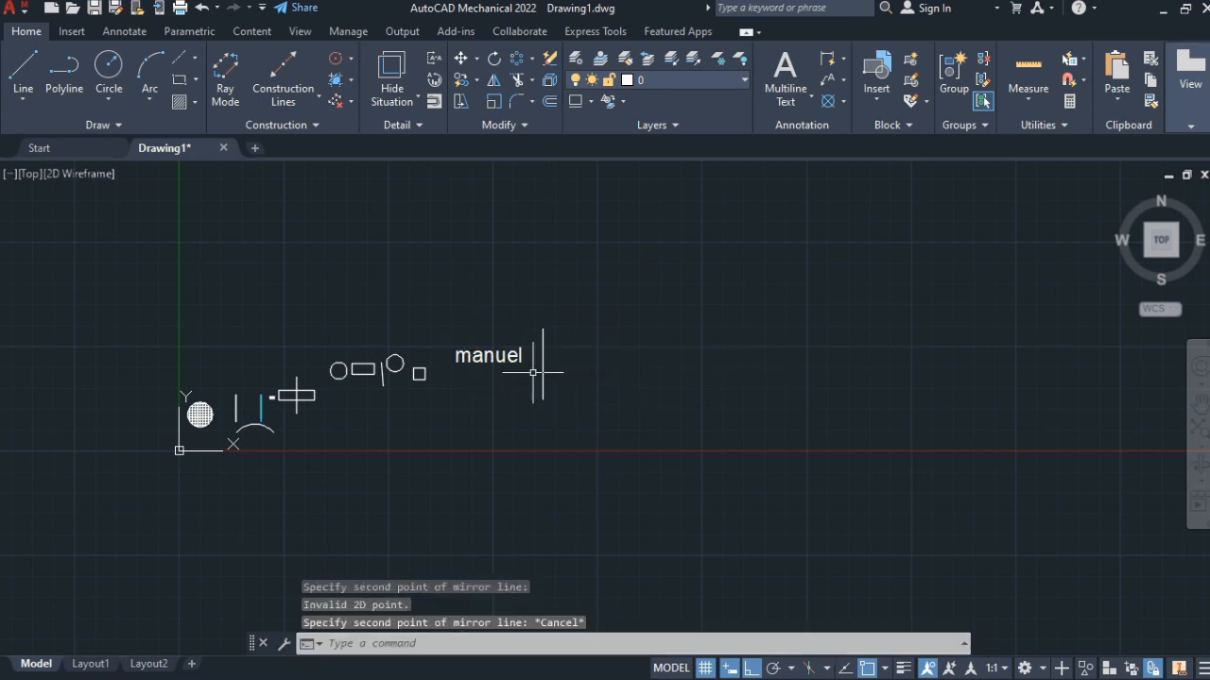
Step: Mirror the text about the vertical line, keeping the source object, and undo that mirror
left_click(495, 353)
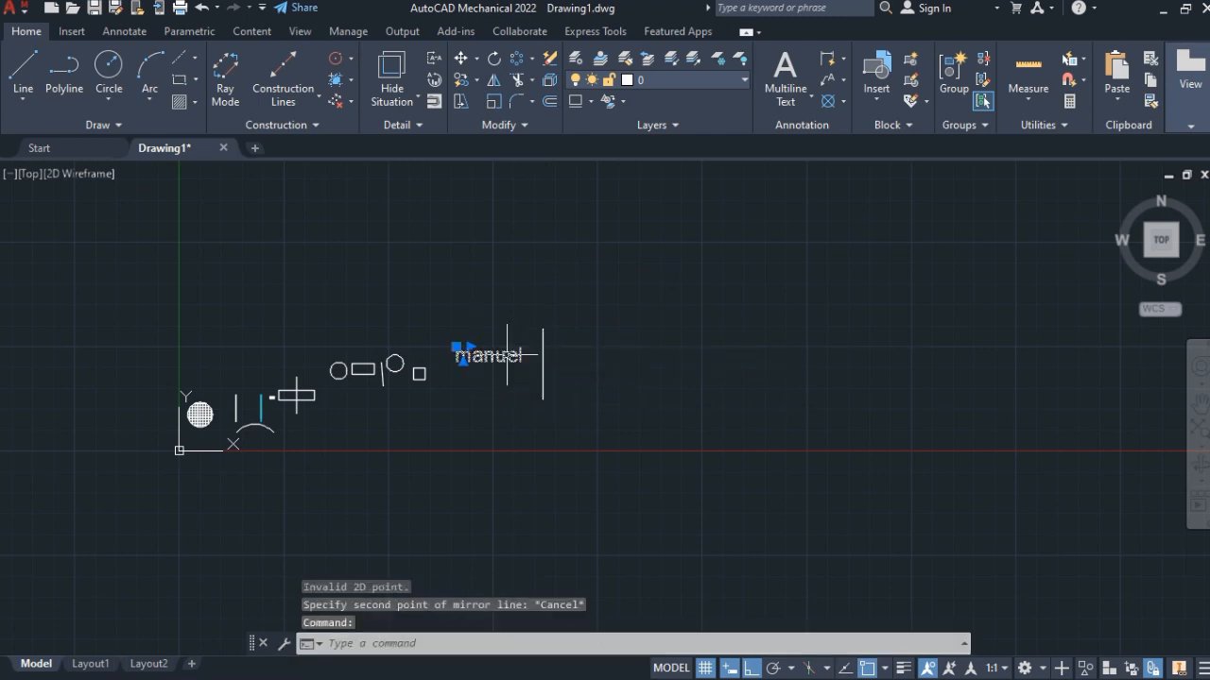
left_click(494, 81)
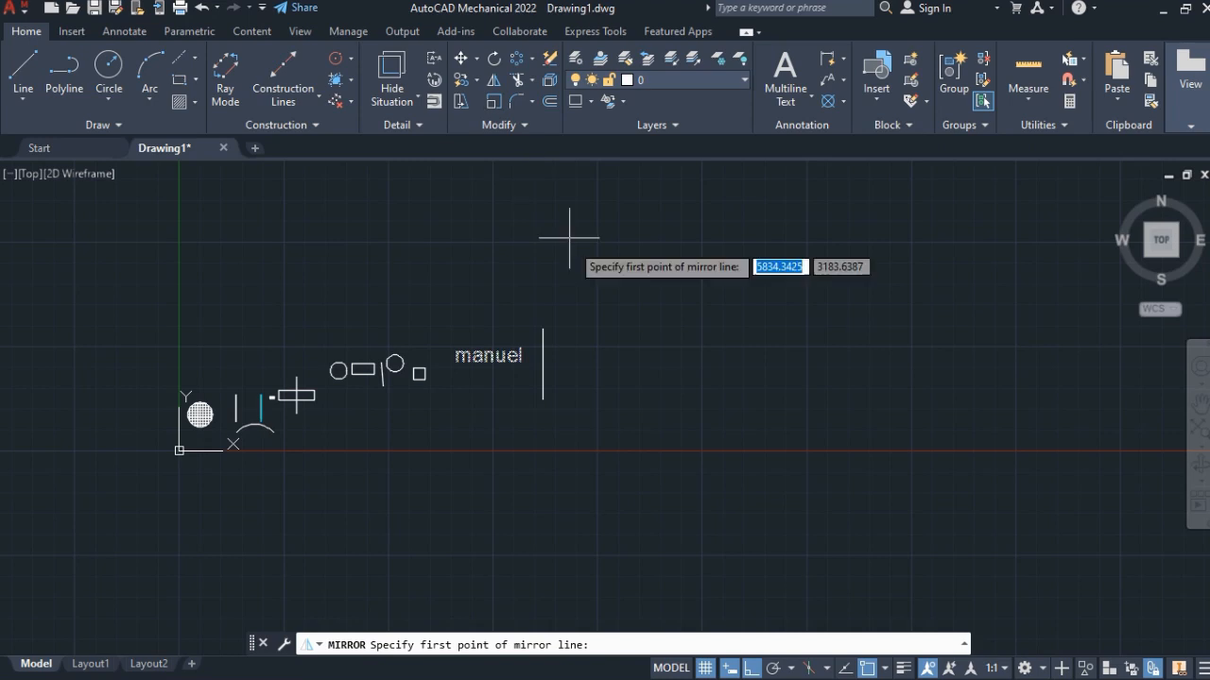
left_click(543, 329)
left_click(538, 401)
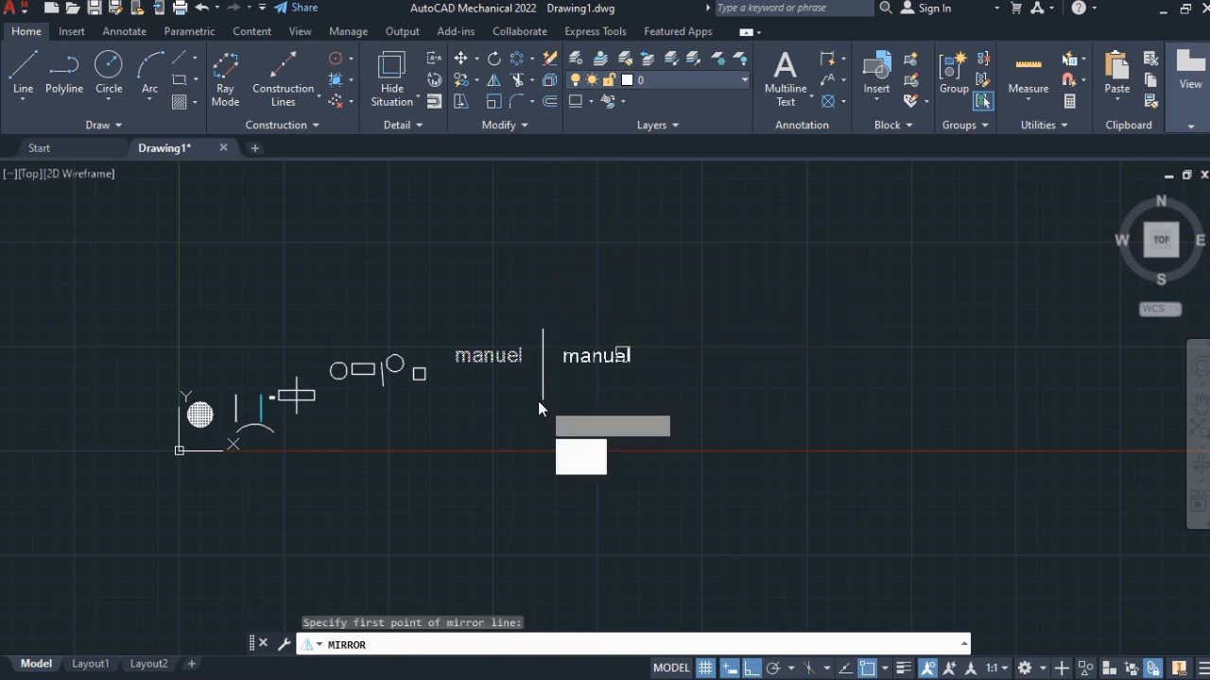
left_click(572, 464)
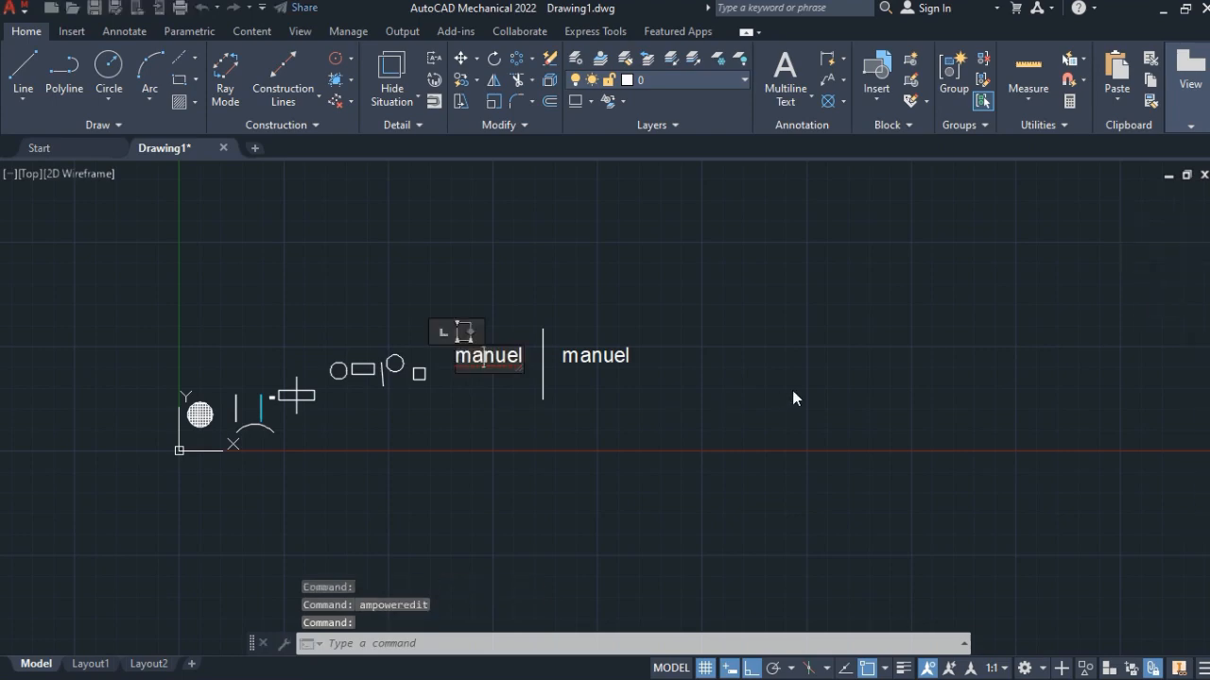
key("Escape")
key("ctrl+z")
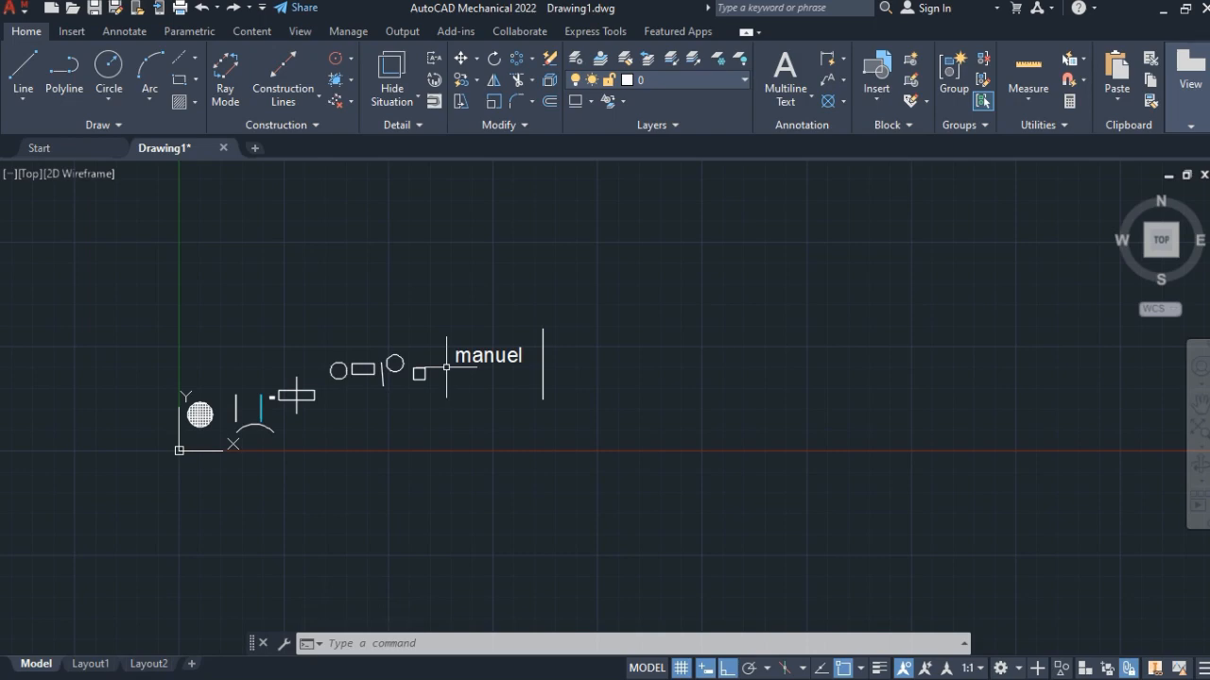
Step: Set the MIRRTEXT system variable to 1
type("mirrte")
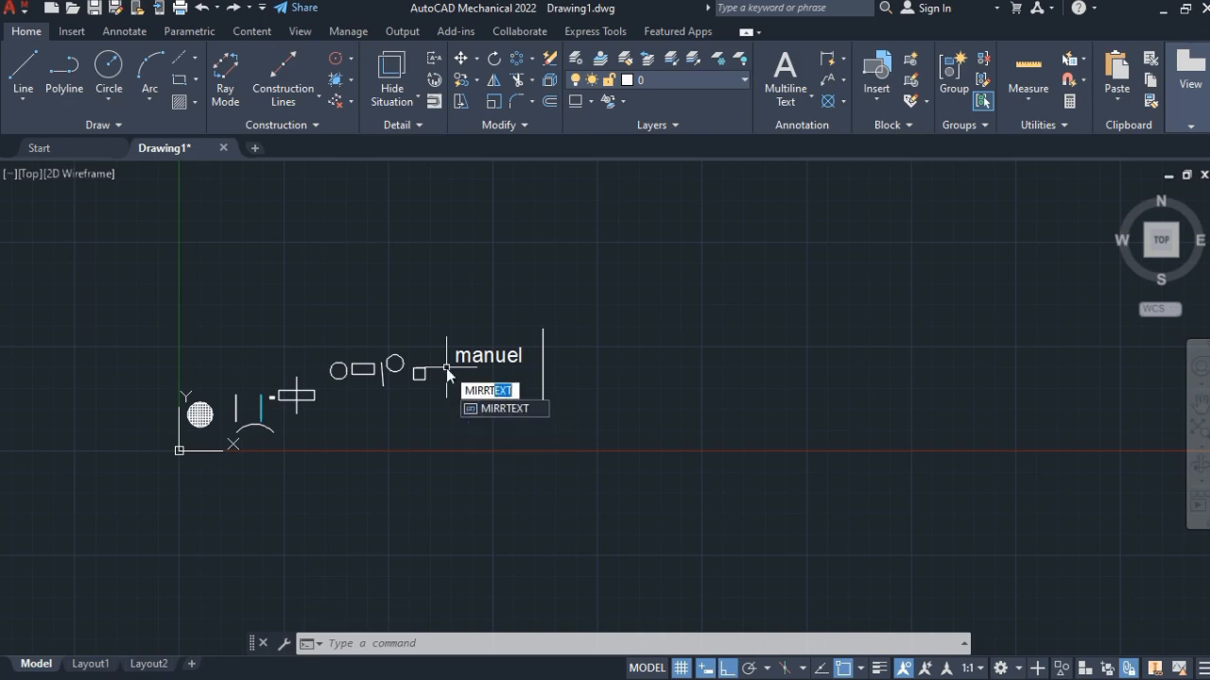
key("Return")
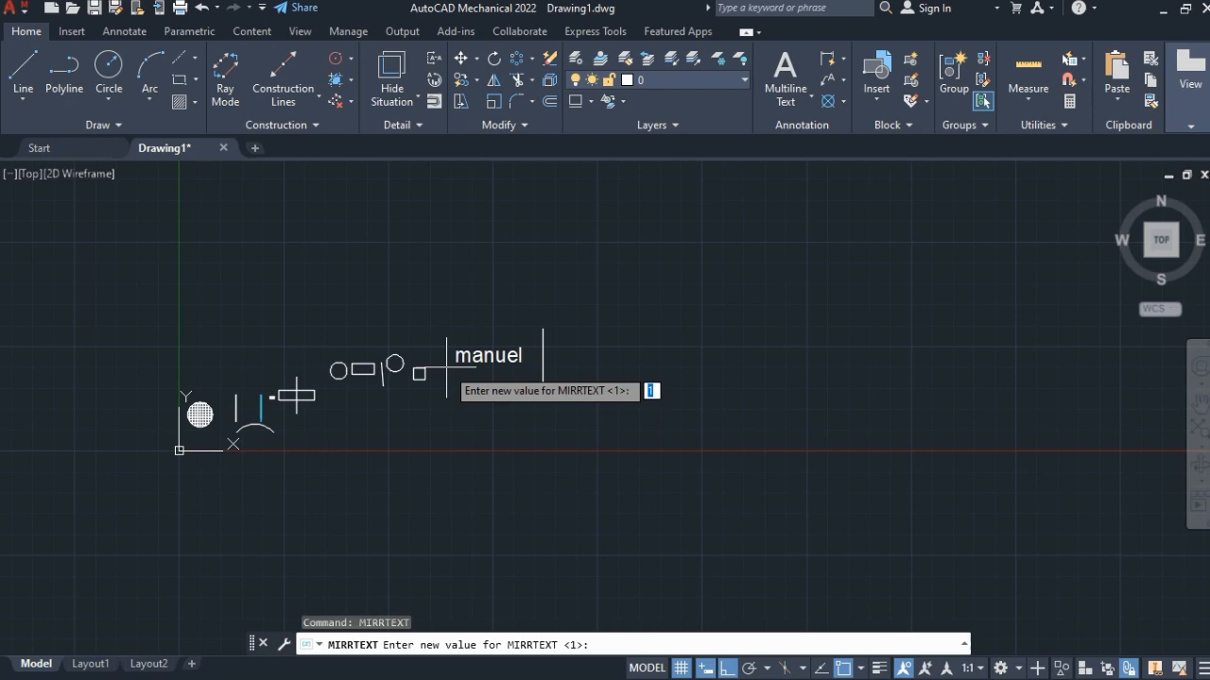
key("Return")
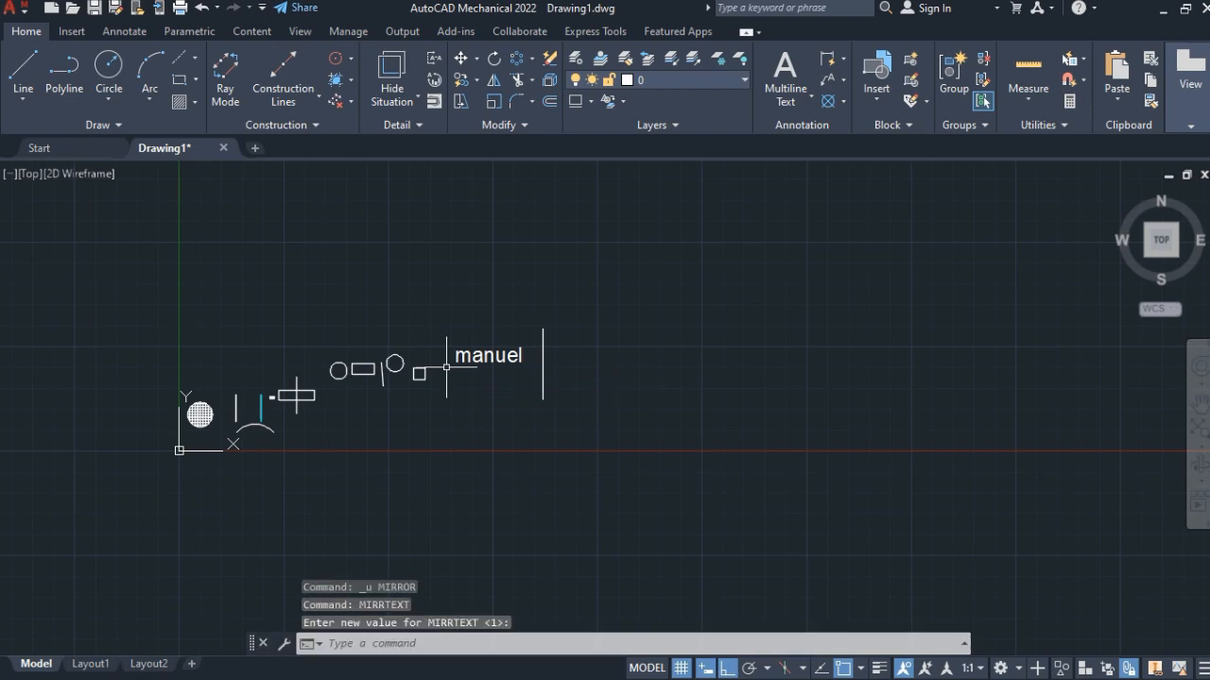
Step: Mirror the text across the vertical line beside it without erasing the source object
left_click(519, 354)
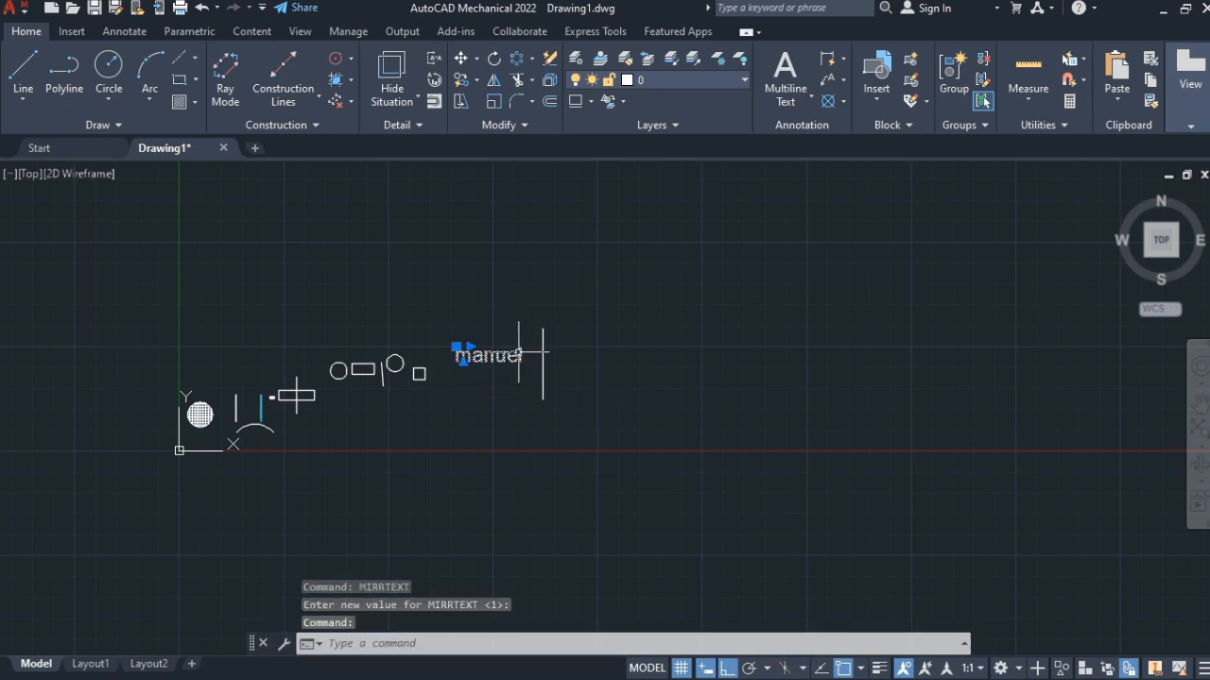
left_click(488, 80)
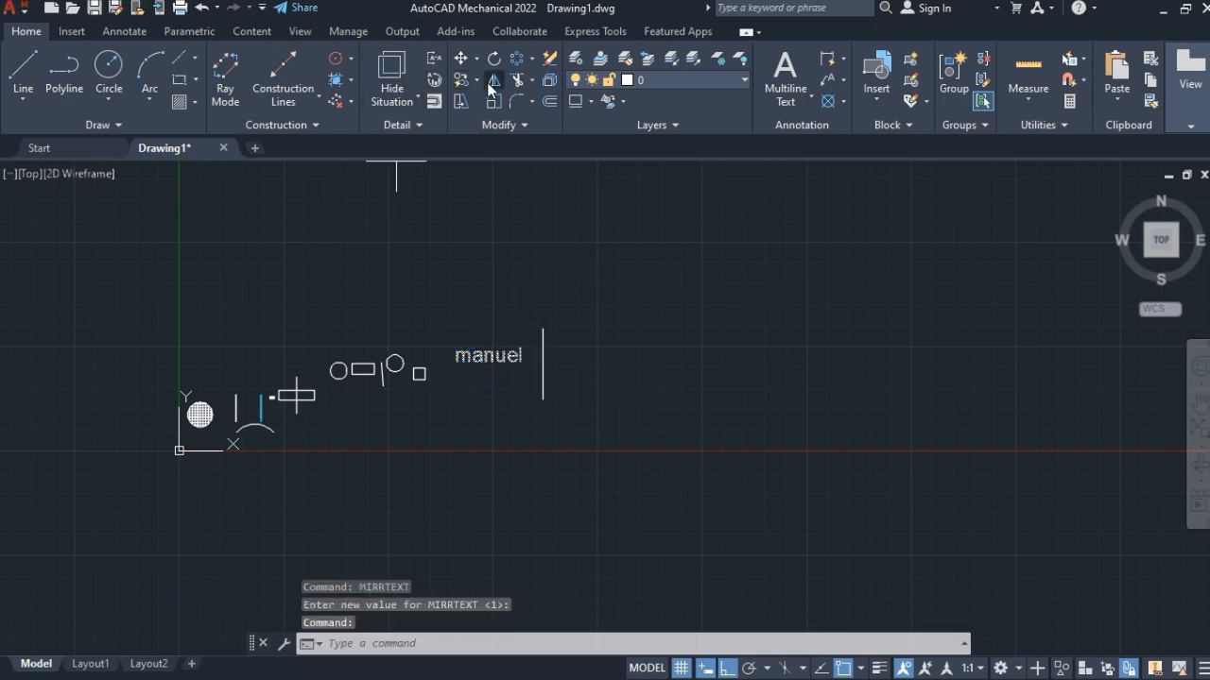
left_click(545, 323)
left_click(543, 420)
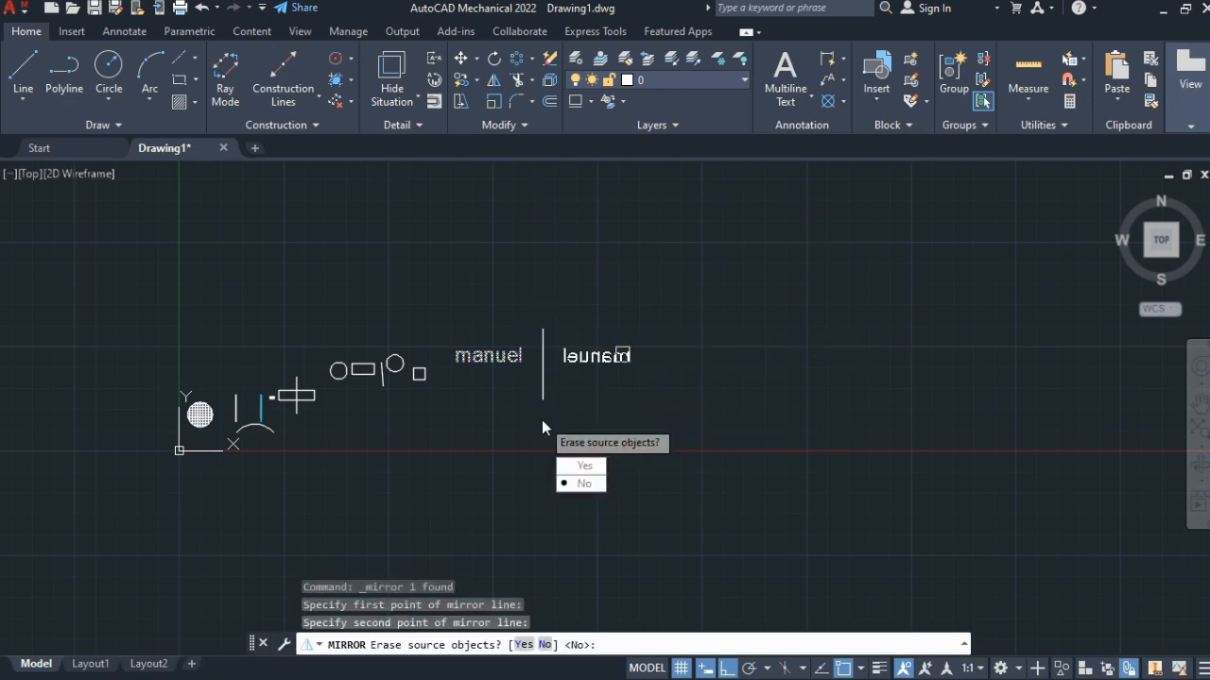
left_click(584, 484)
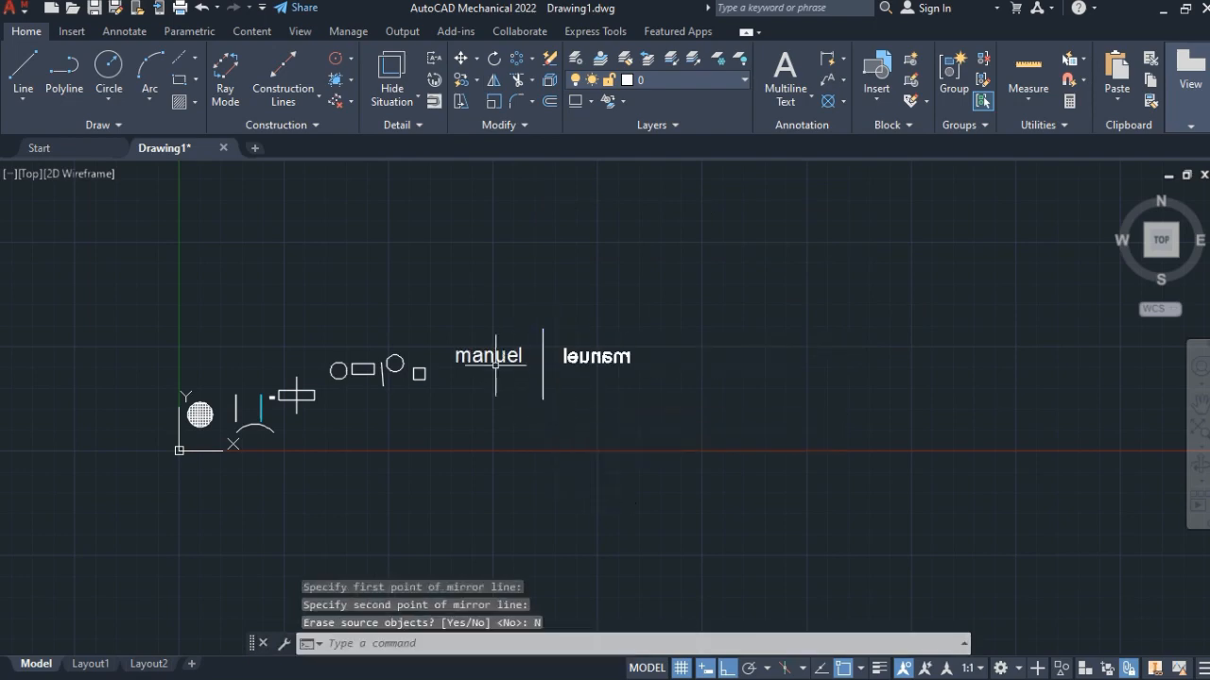
Step: Draw a horizontal line below the original and mirrored texts, spanning roughly their combined width
scroll(614, 574, "up", 1)
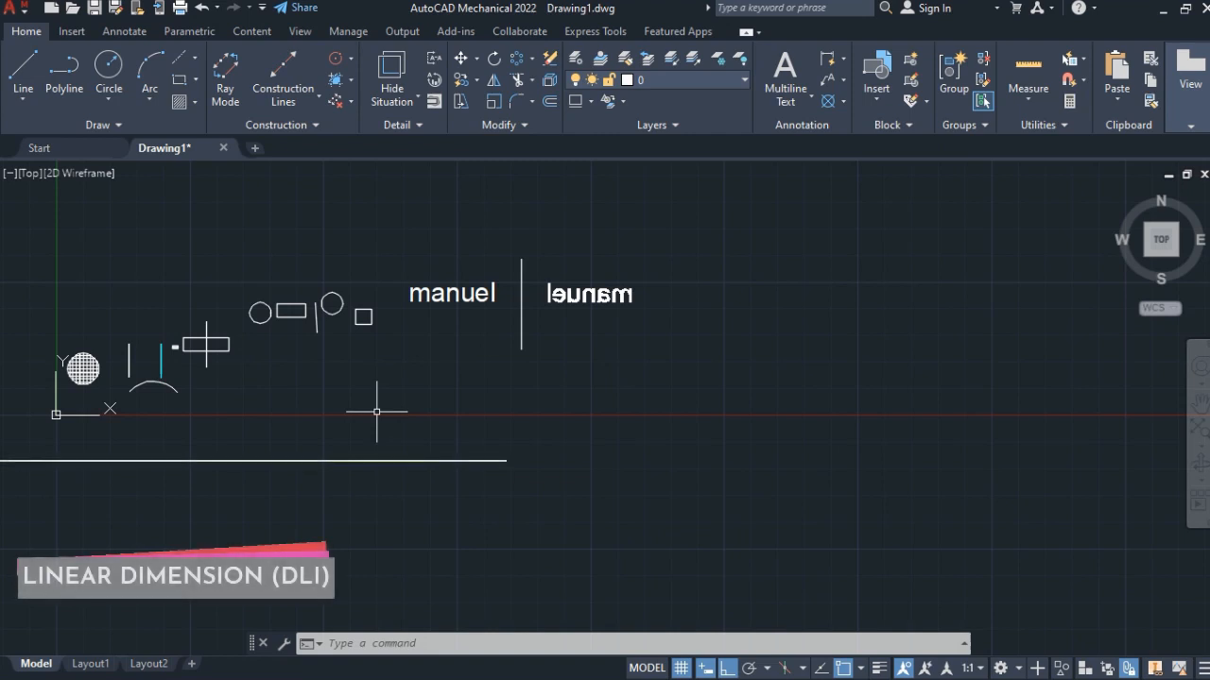
type("l")
key("Return")
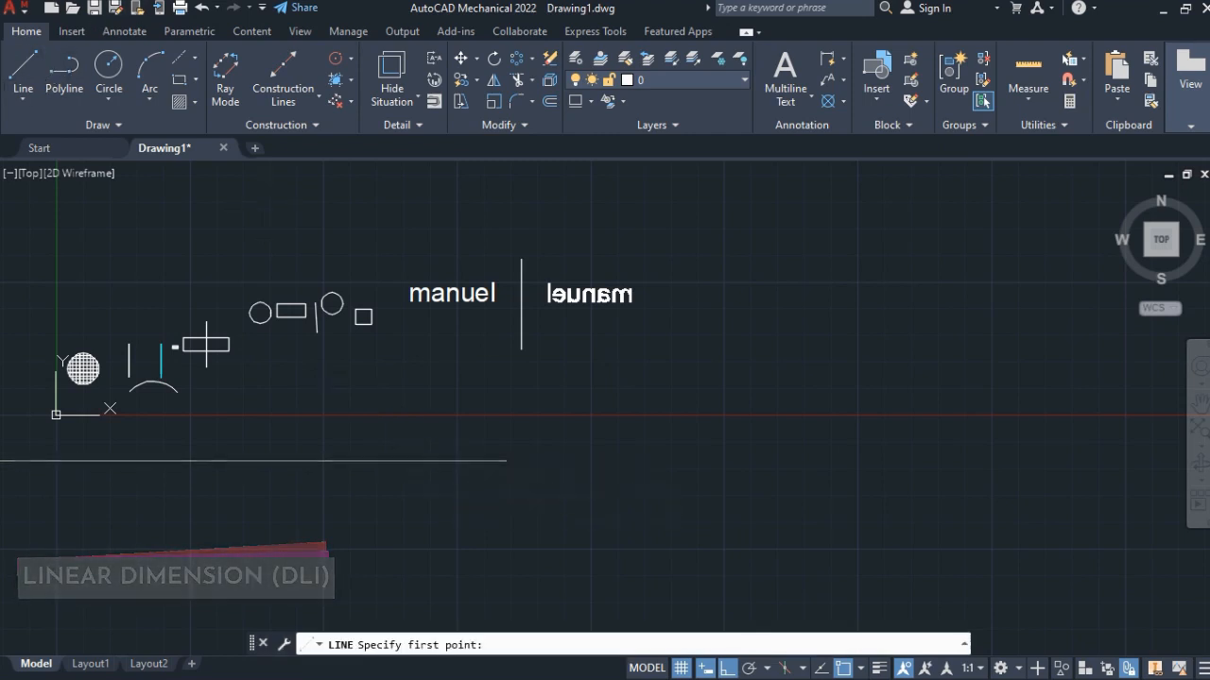
left_click(634, 470)
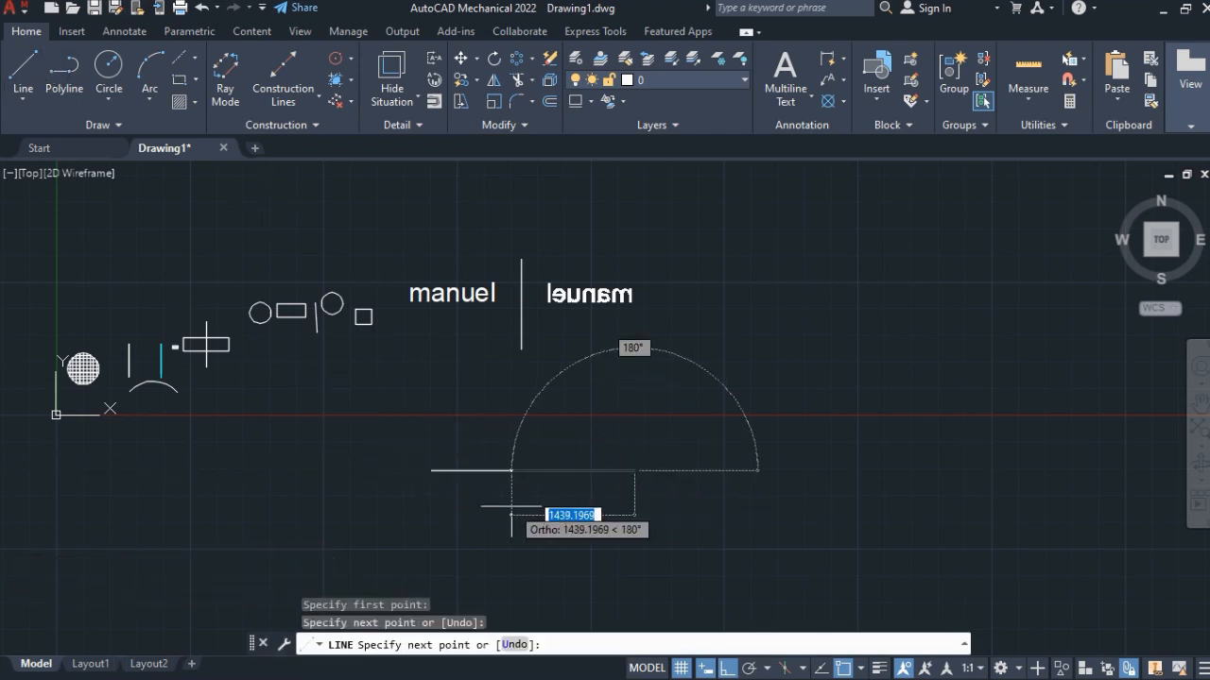
left_click(513, 507)
key("Escape")
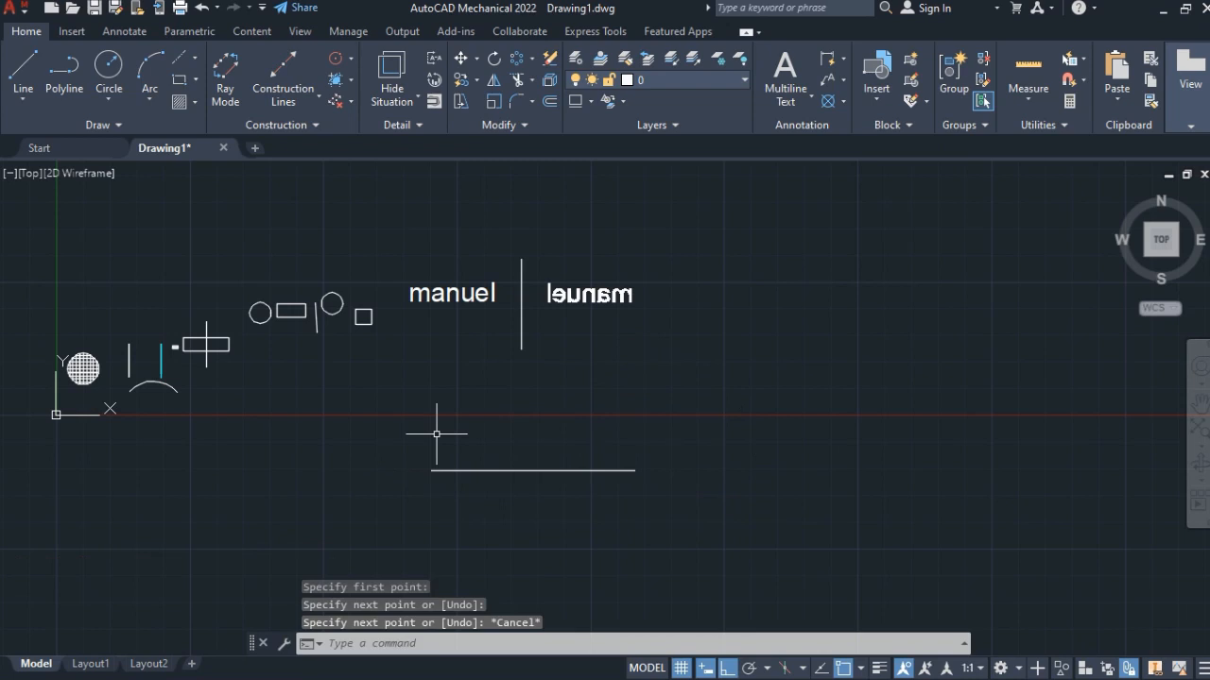
Step: Add a linear dimension between the endpoints of the lower horizontal line, placing the dimension line above it
type("DLI")
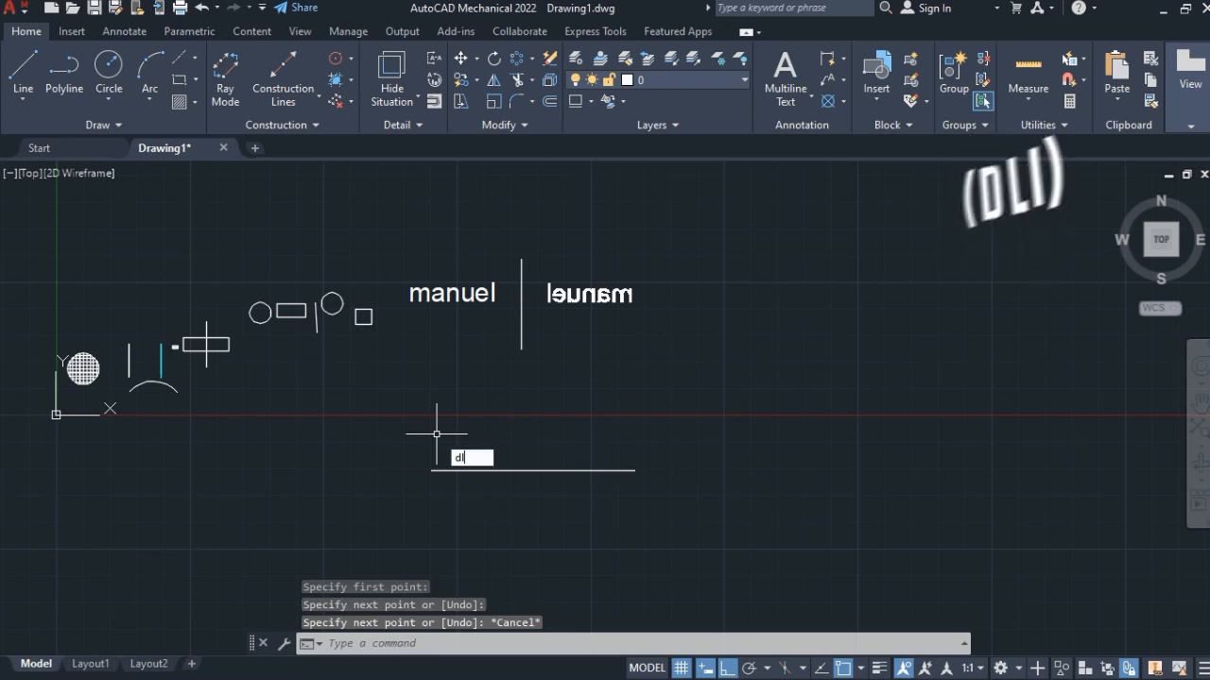
key("Return")
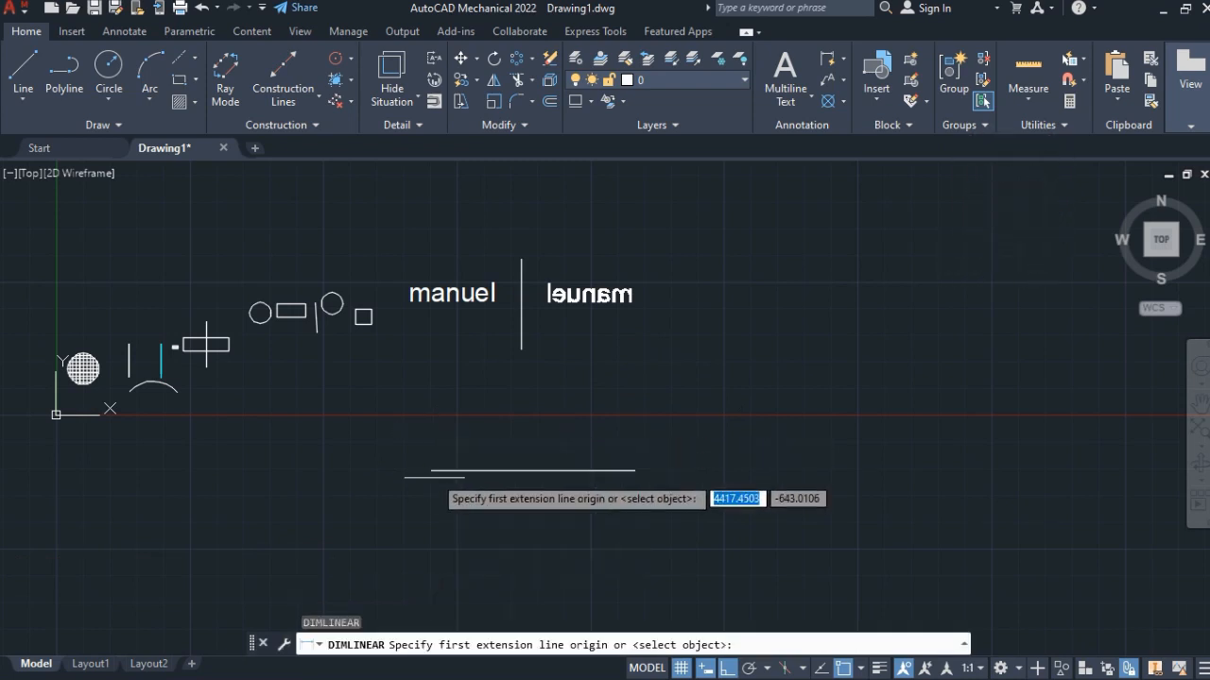
left_click(431, 470)
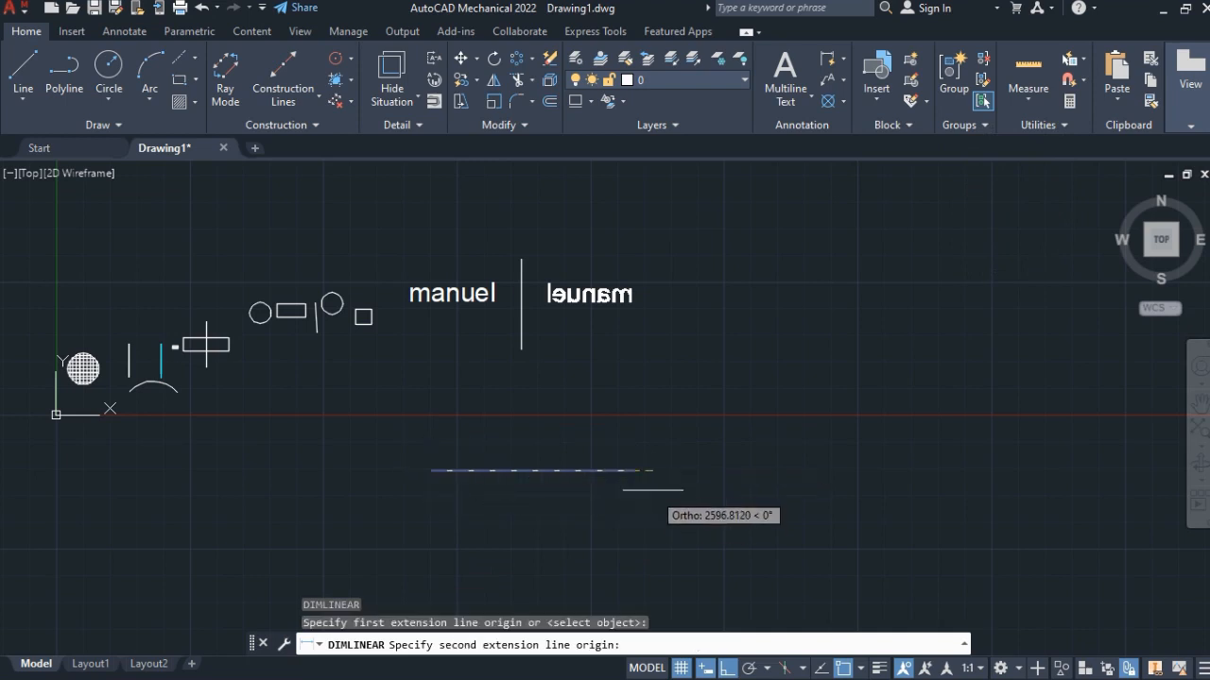
left_click(634, 470)
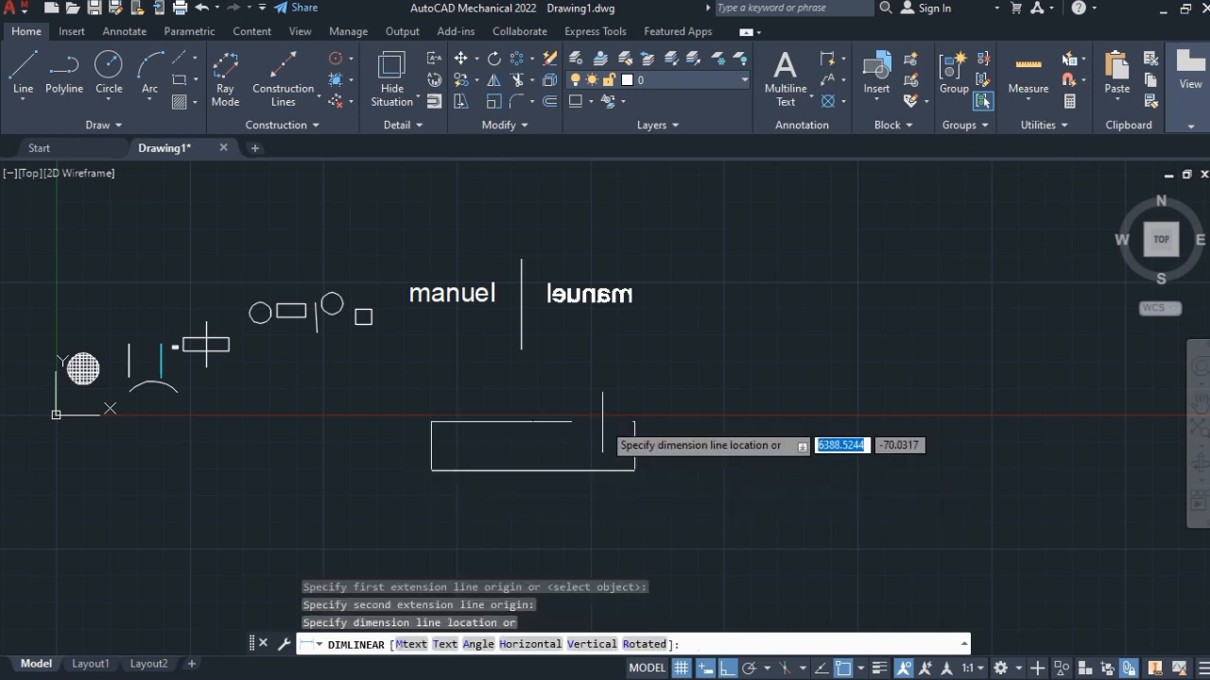
left_click(578, 434)
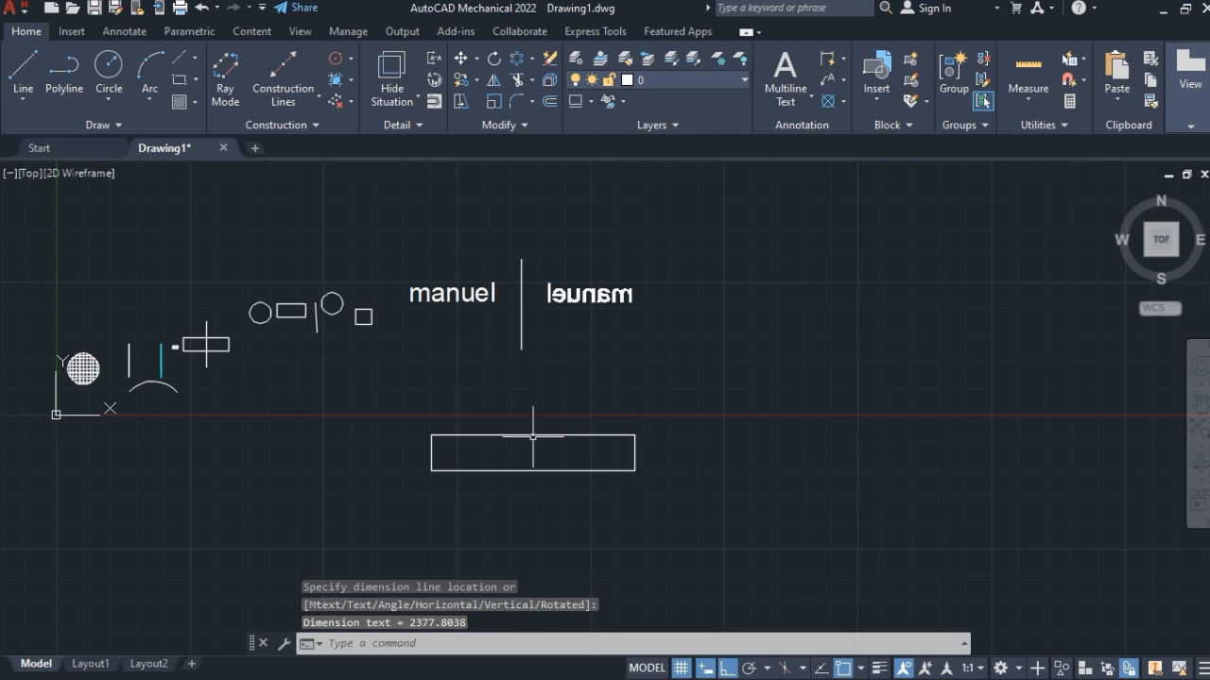
Step: Examine the size of the linear dimension's text at the middle of its dimension line
scroll(533, 437, "up", 10)
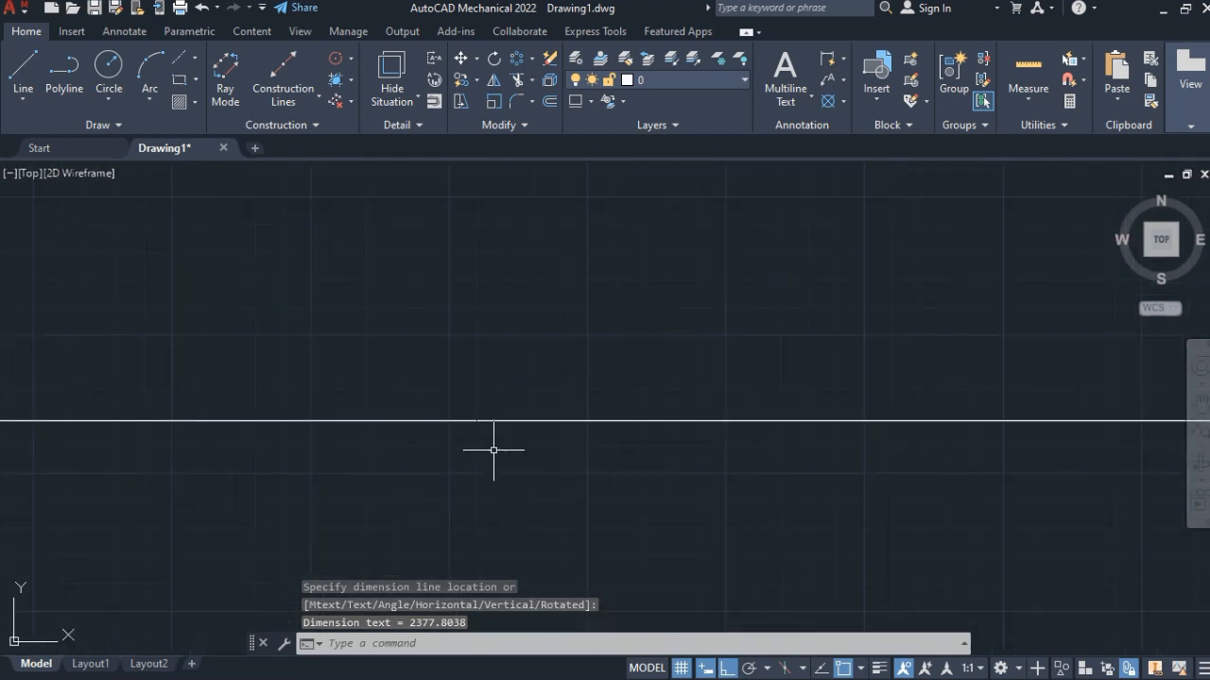
middle_click_drag(493, 450, 472, 367)
scroll(385, 319, "down", 6)
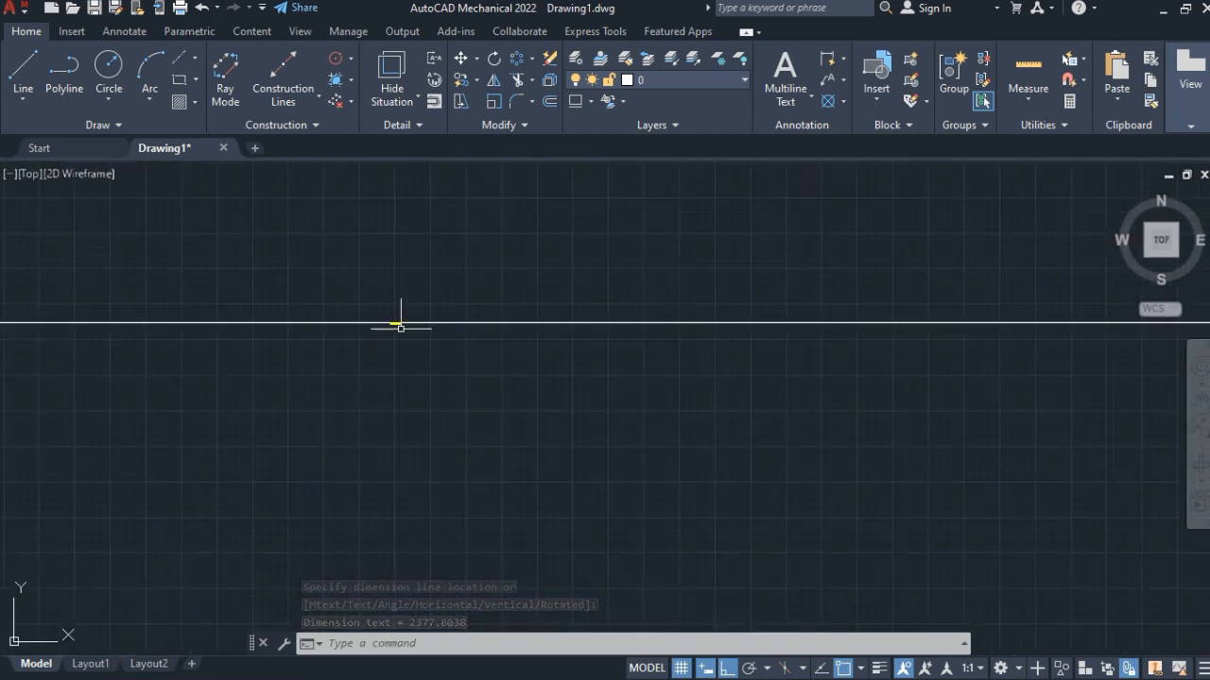
left_click(401, 324)
left_click(408, 355)
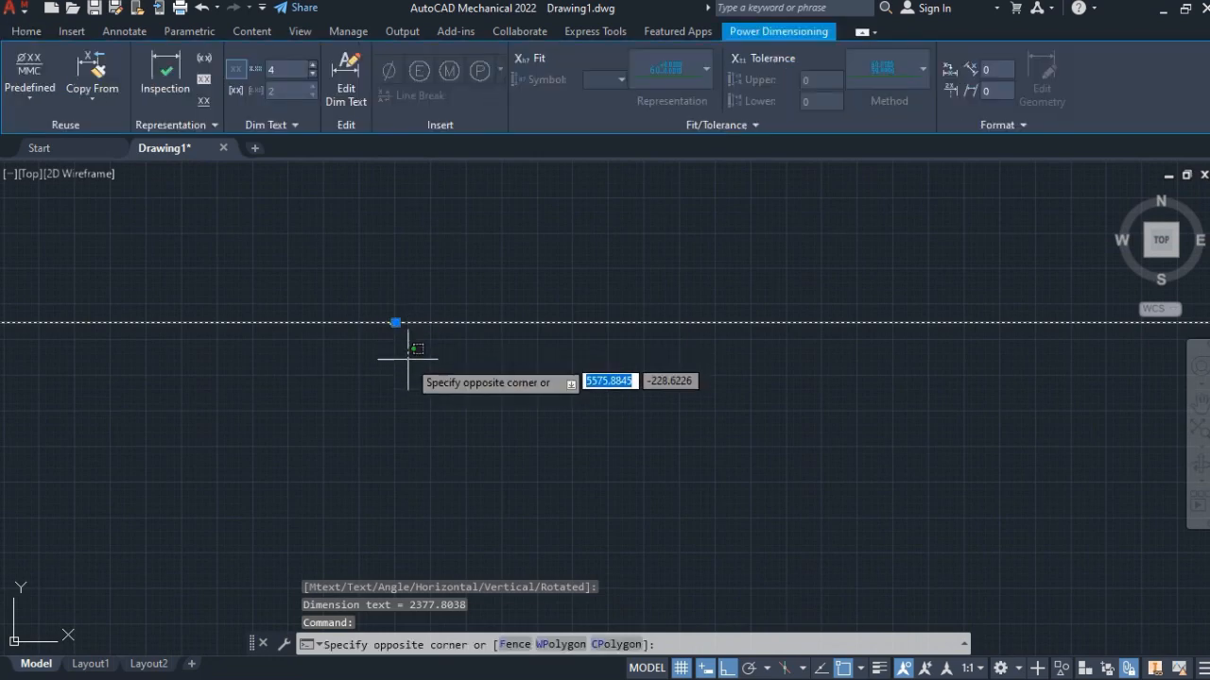
key("Escape")
key("Escape")
scroll(379, 339, "up", 3)
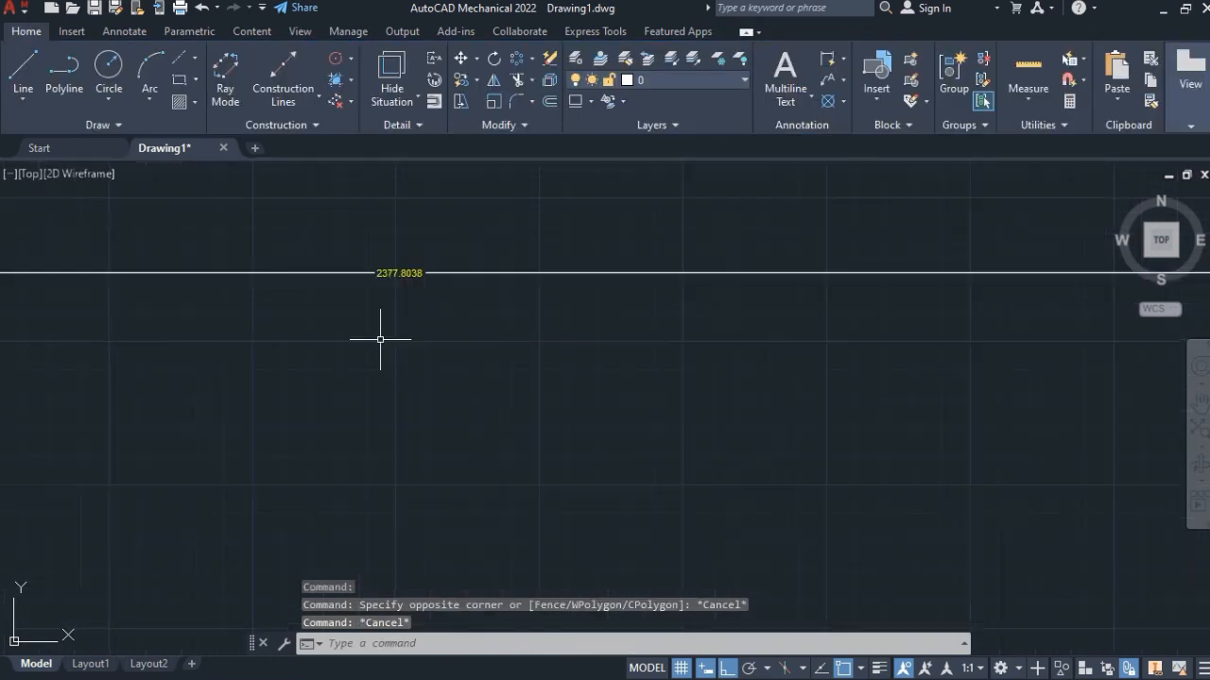
scroll(406, 353, "up", 2)
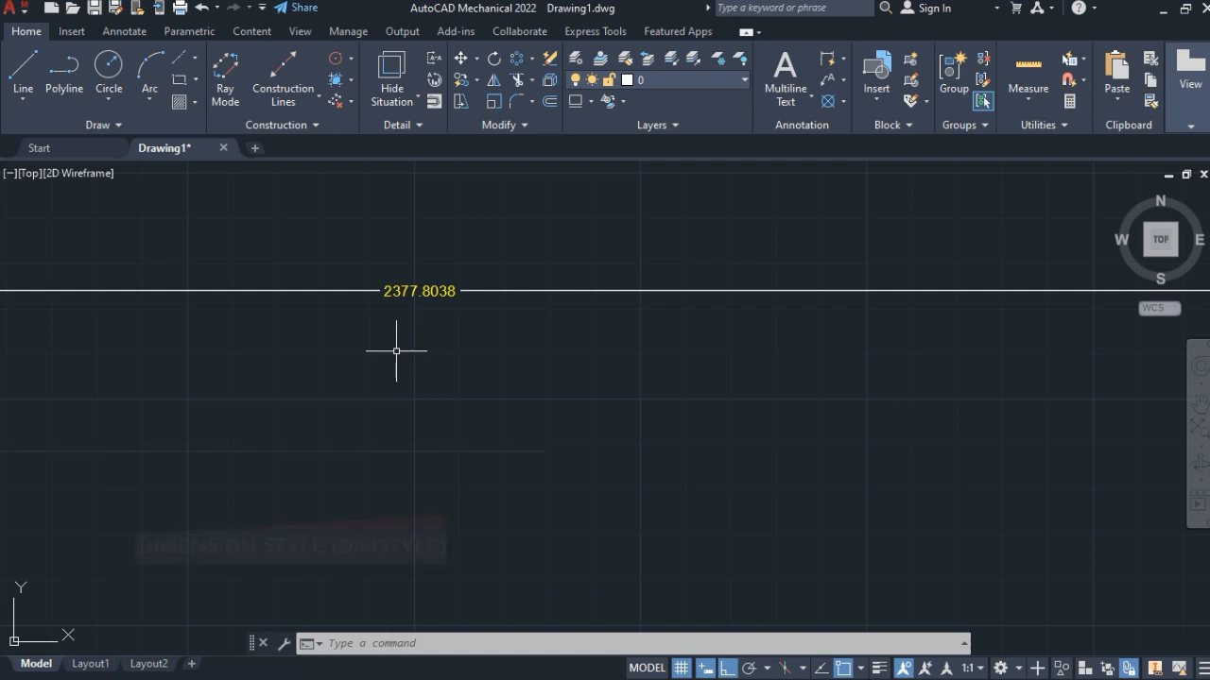
Step: Set the text height of the AM_ANSI dimension style to 20 and make the style current
type("DIMST")
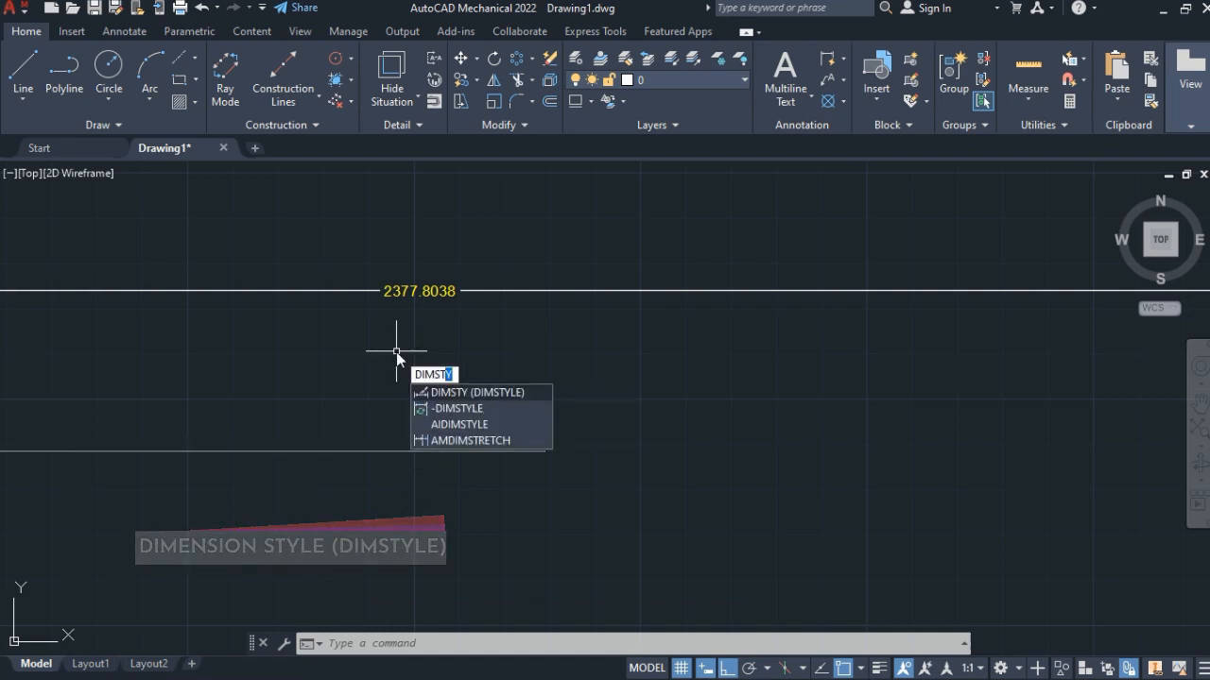
key("Return")
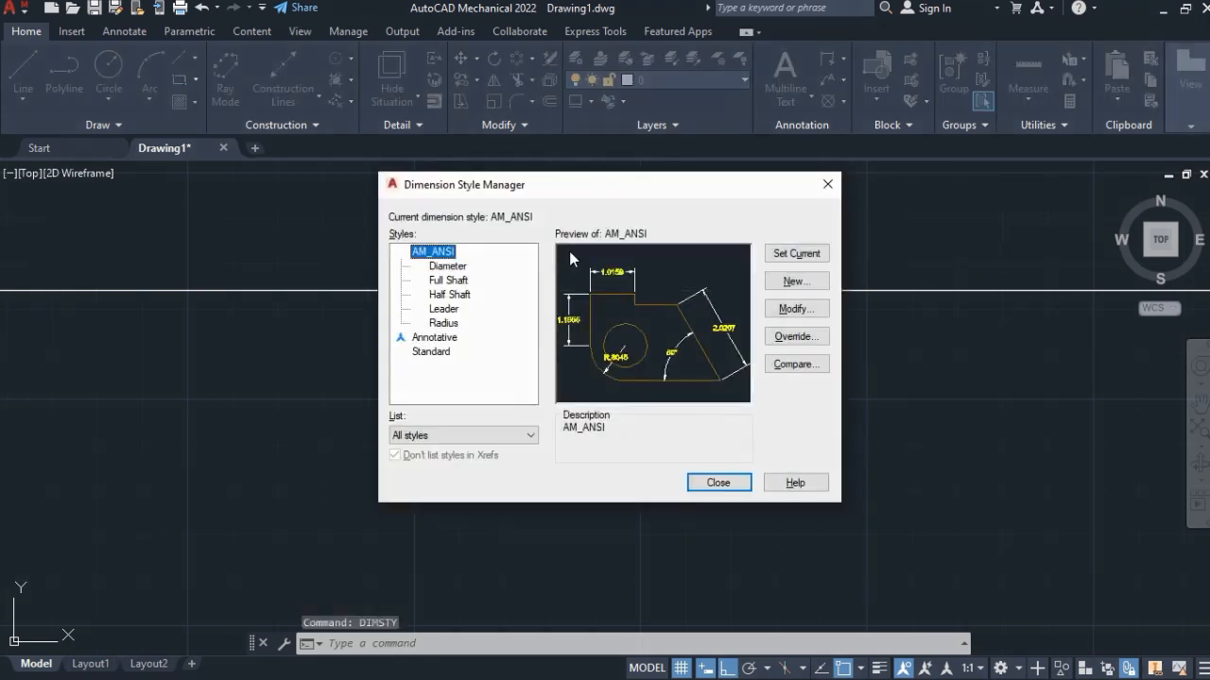
left_click(795, 312)
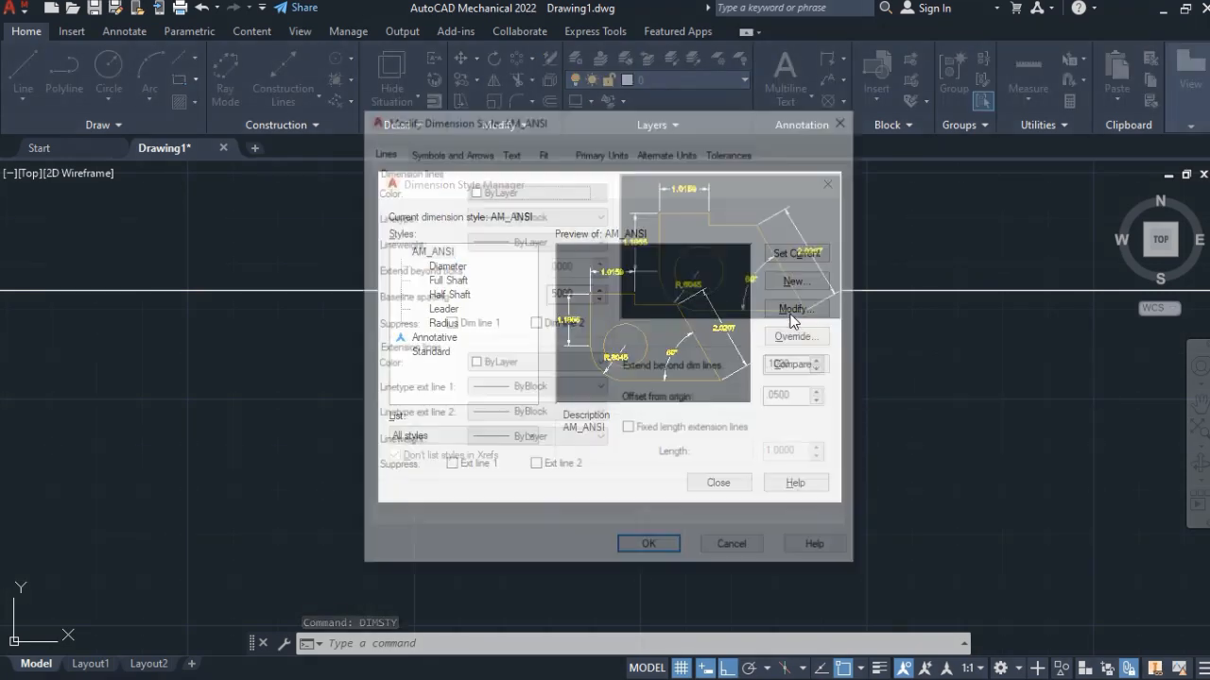
left_click(510, 153)
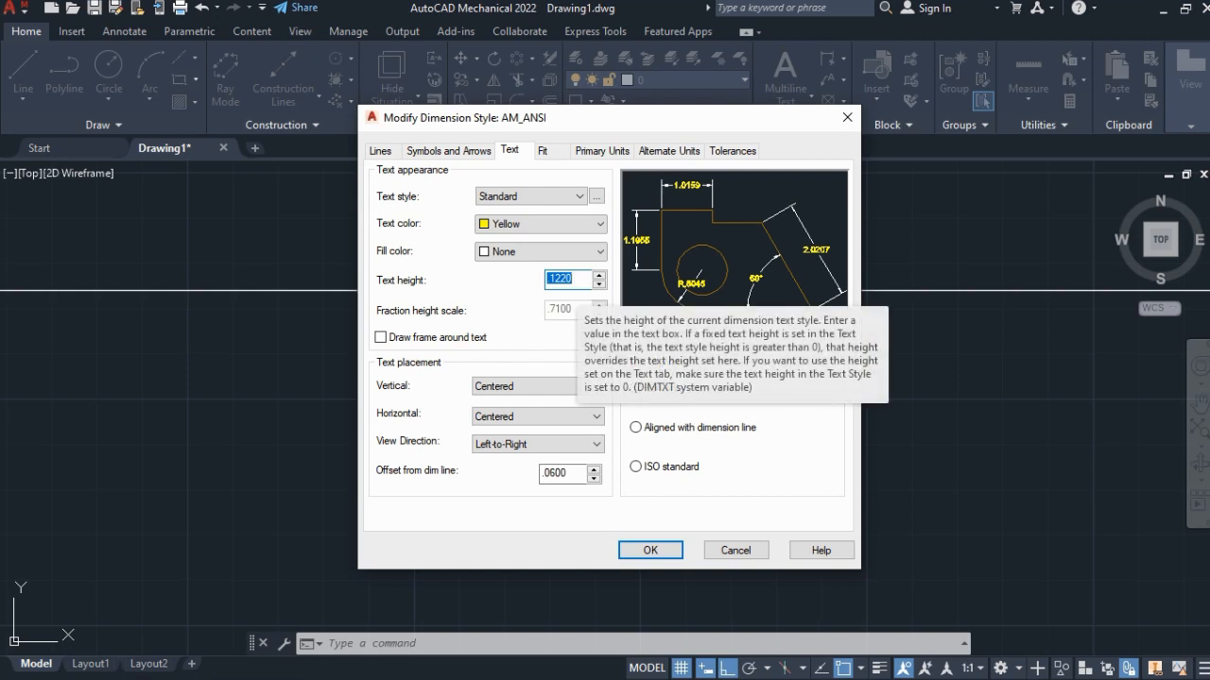
type("20")
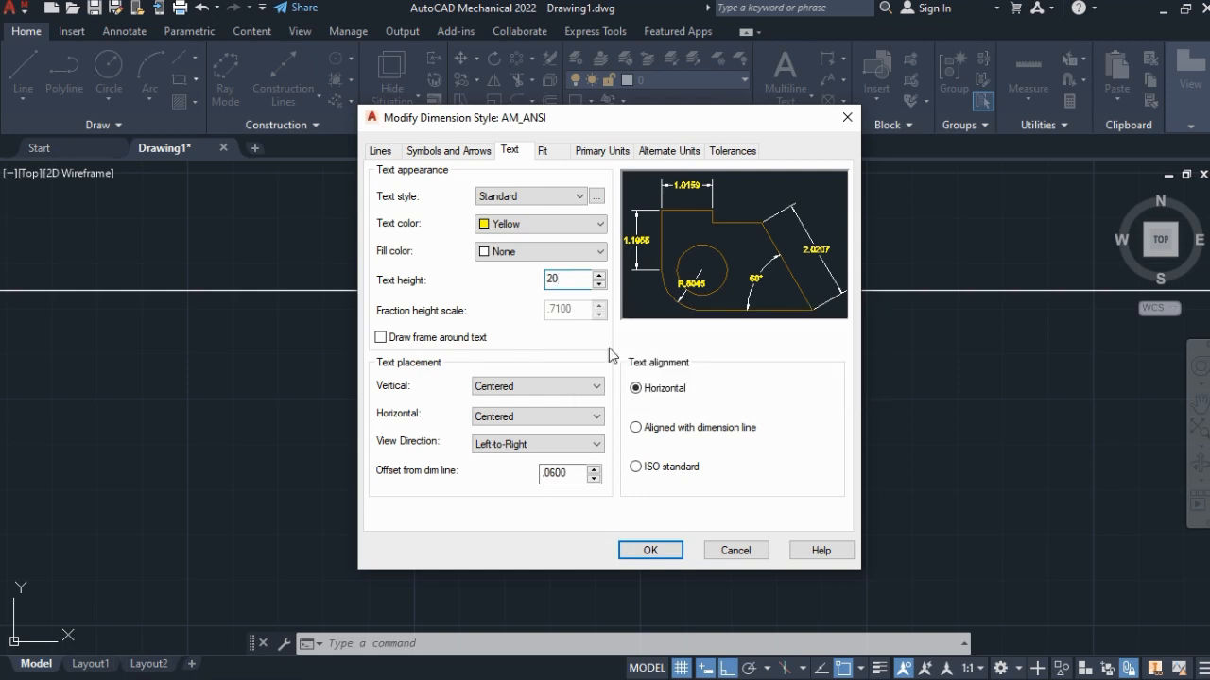
left_click(643, 551)
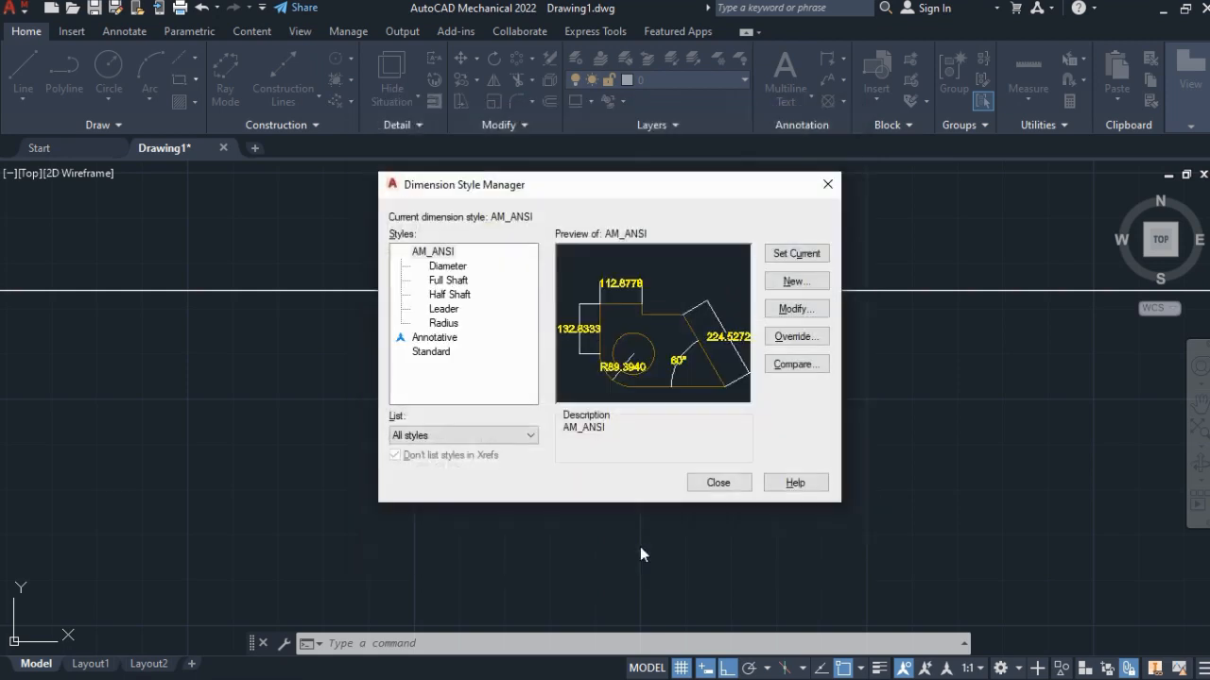
left_click(795, 258)
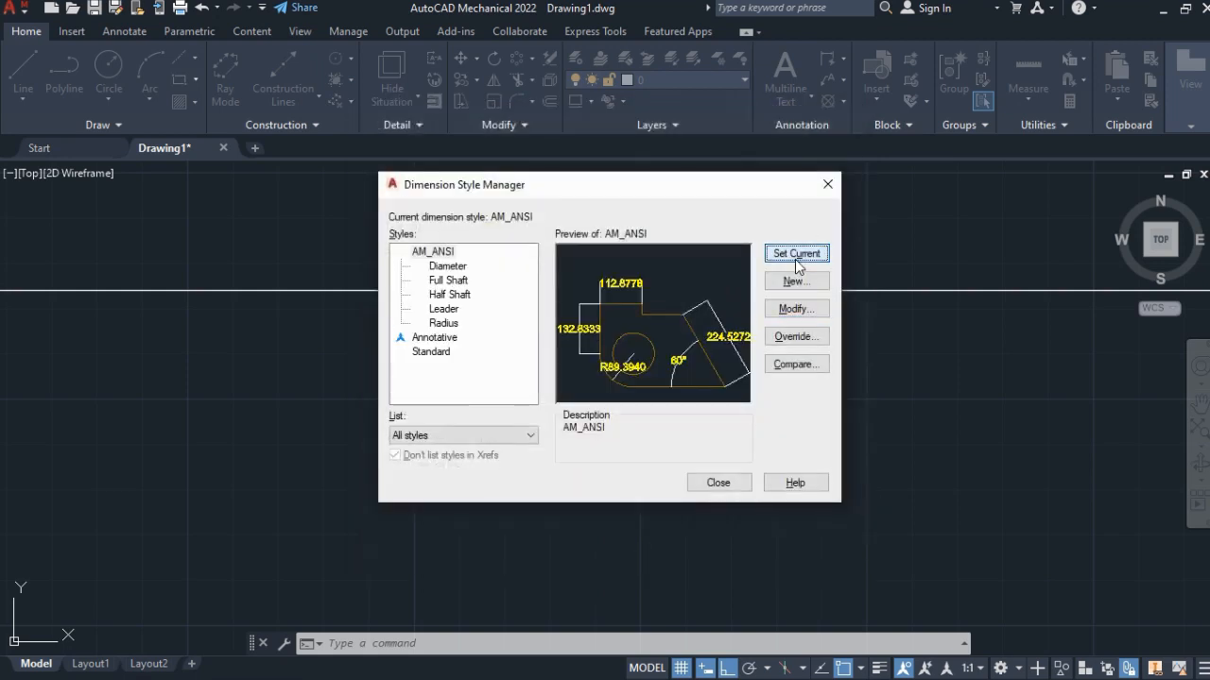
left_click(716, 483)
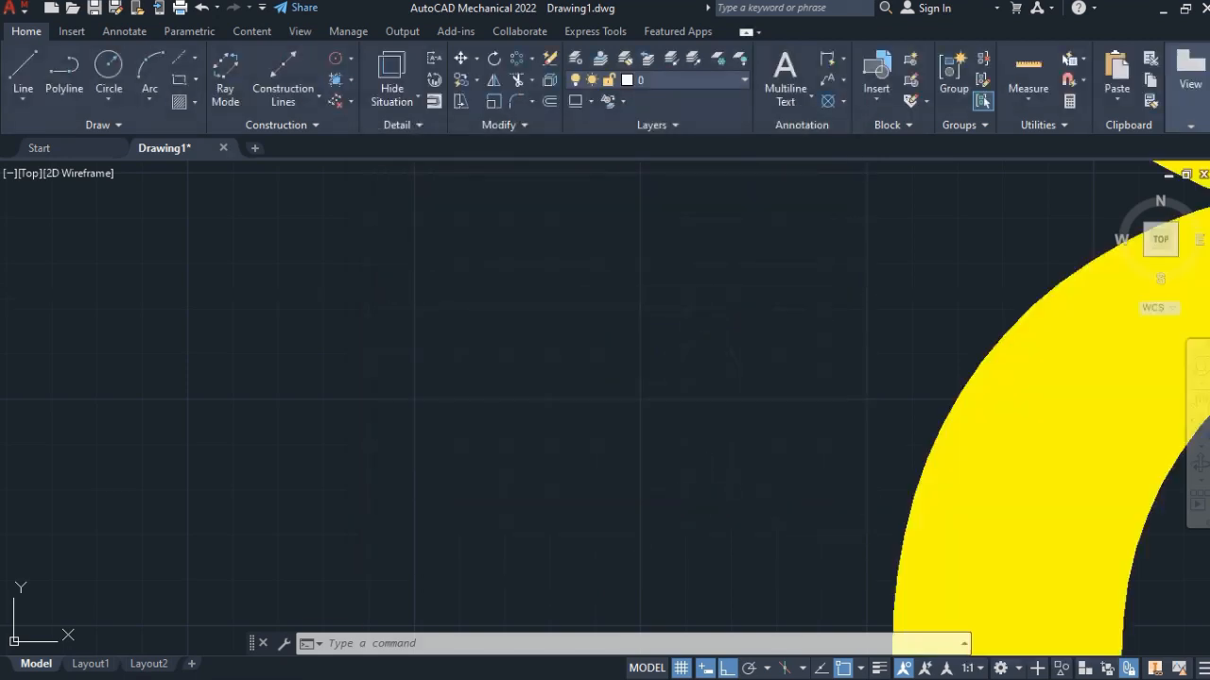
Step: Check the linear dimension's text size and legibility against the whole dimensioned line
scroll(667, 400, "down", 12)
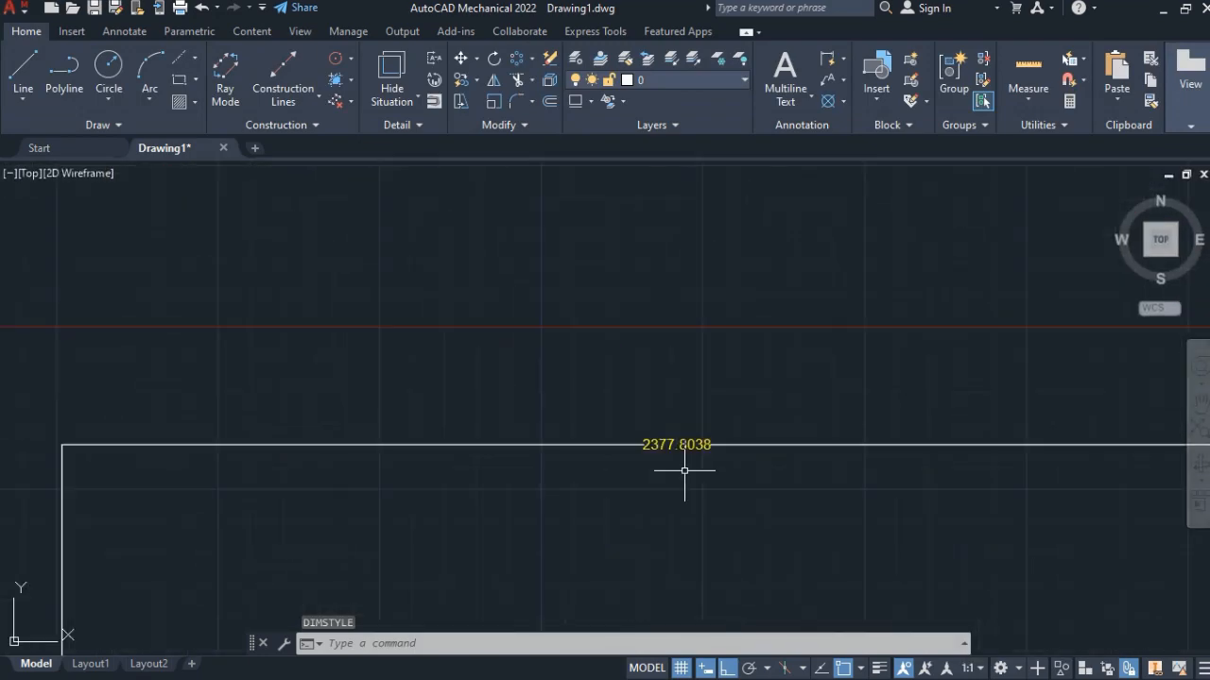
middle_click_drag(690, 513, 596, 369)
scroll(602, 366, "up", 2)
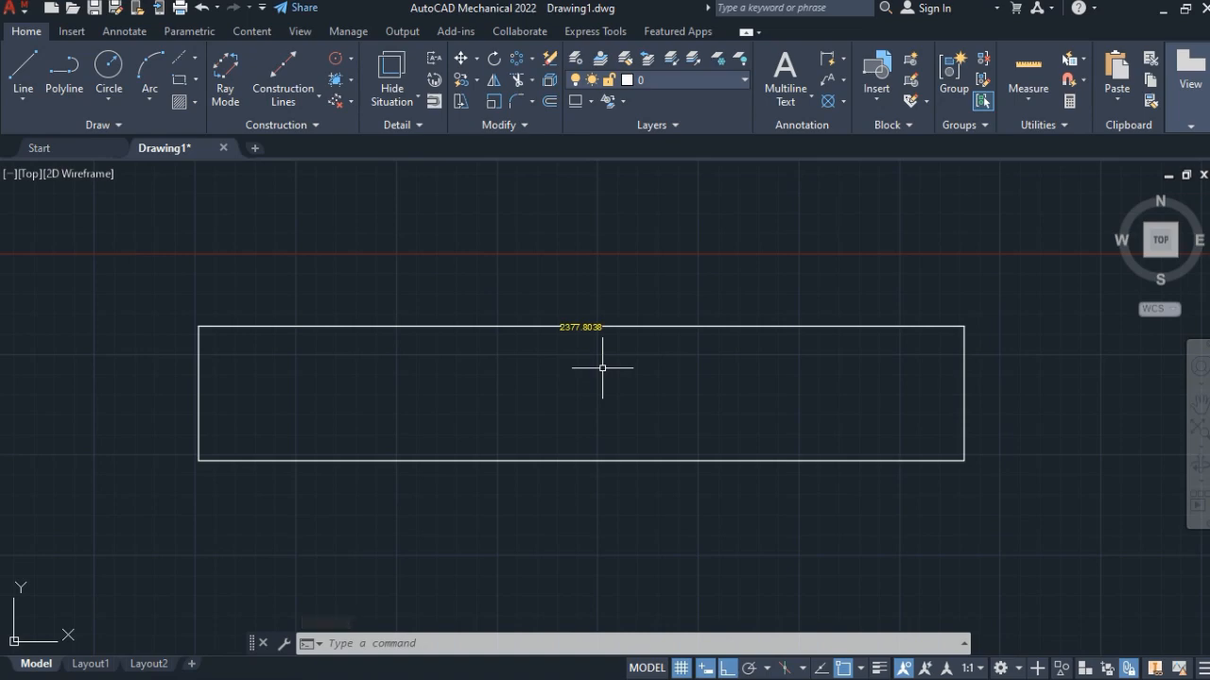
key("Escape")
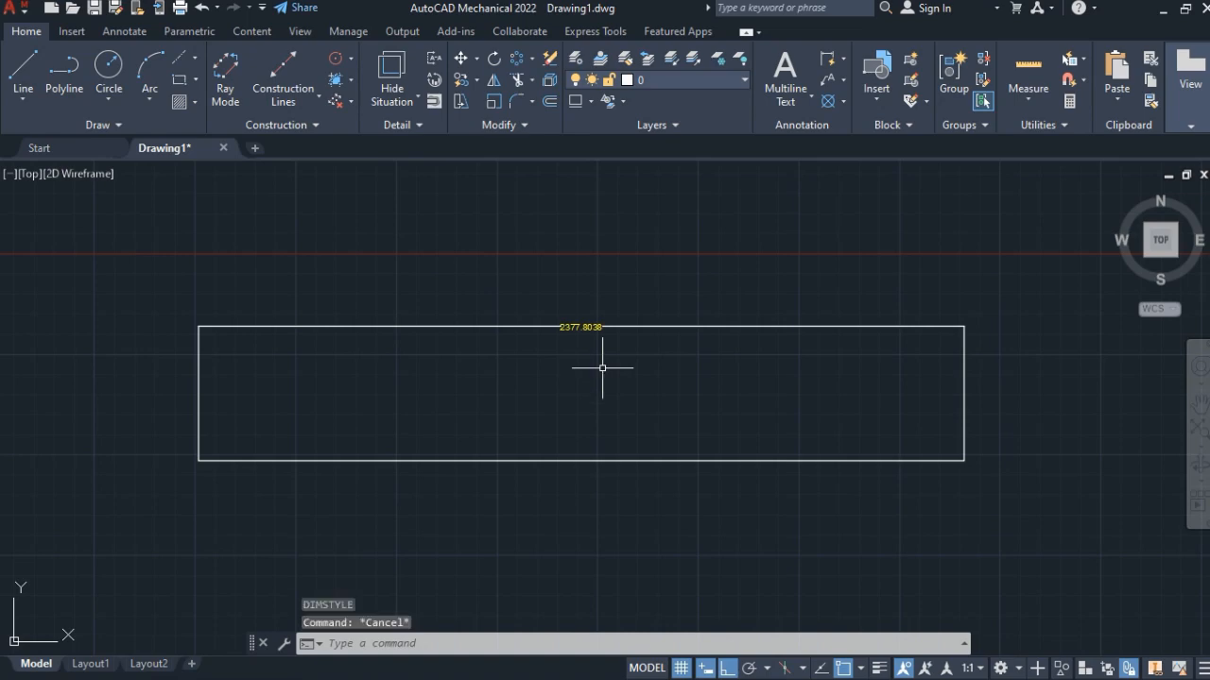
scroll(625, 397, "up", 2)
middle_click_drag(625, 397, 448, 303)
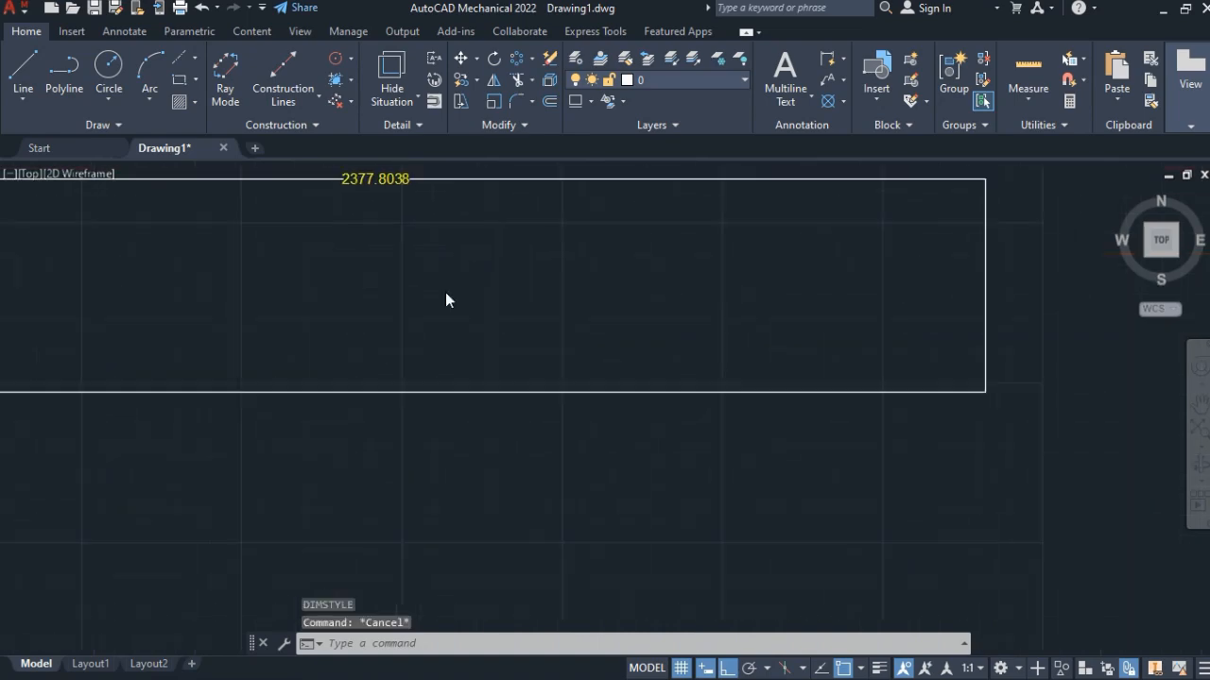
right_click(448, 302)
left_click(746, 264)
left_click(746, 257)
key("Escape")
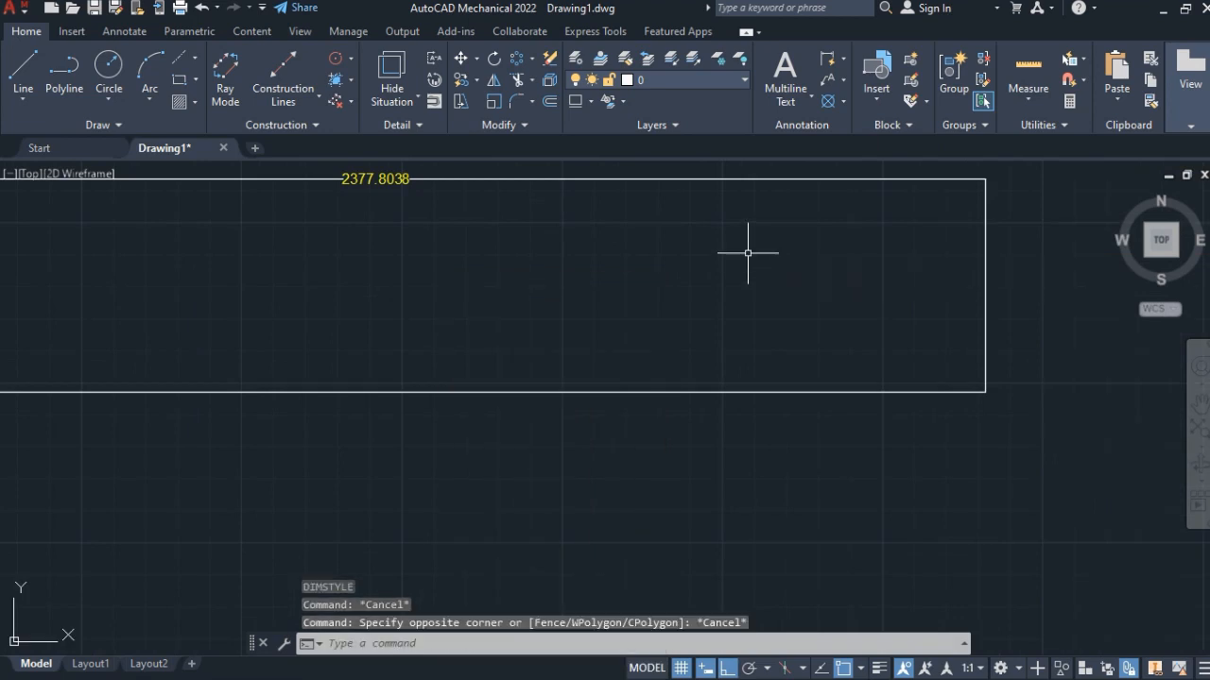
key("Escape")
Step: Draw a circle with a radius of about 431 in the empty area to the right of the dimensioned line
scroll(746, 253, "down", 3)
middle_click_drag(748, 251, 346, 268)
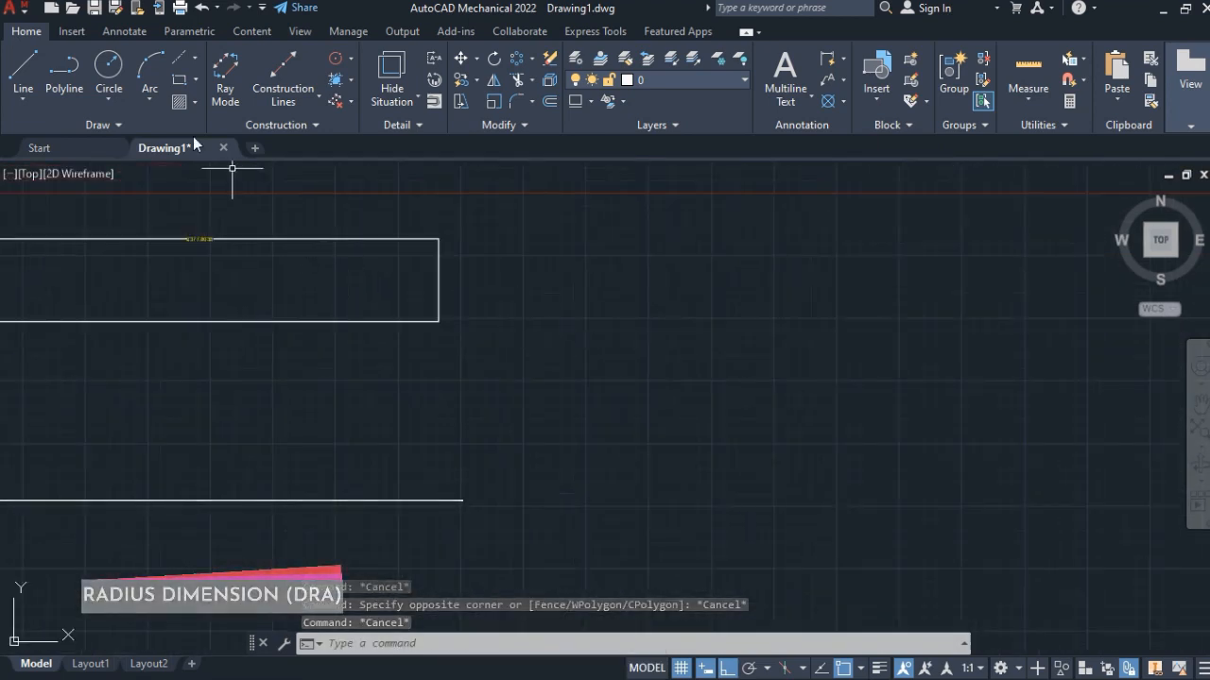
left_click(125, 63)
left_click(664, 355)
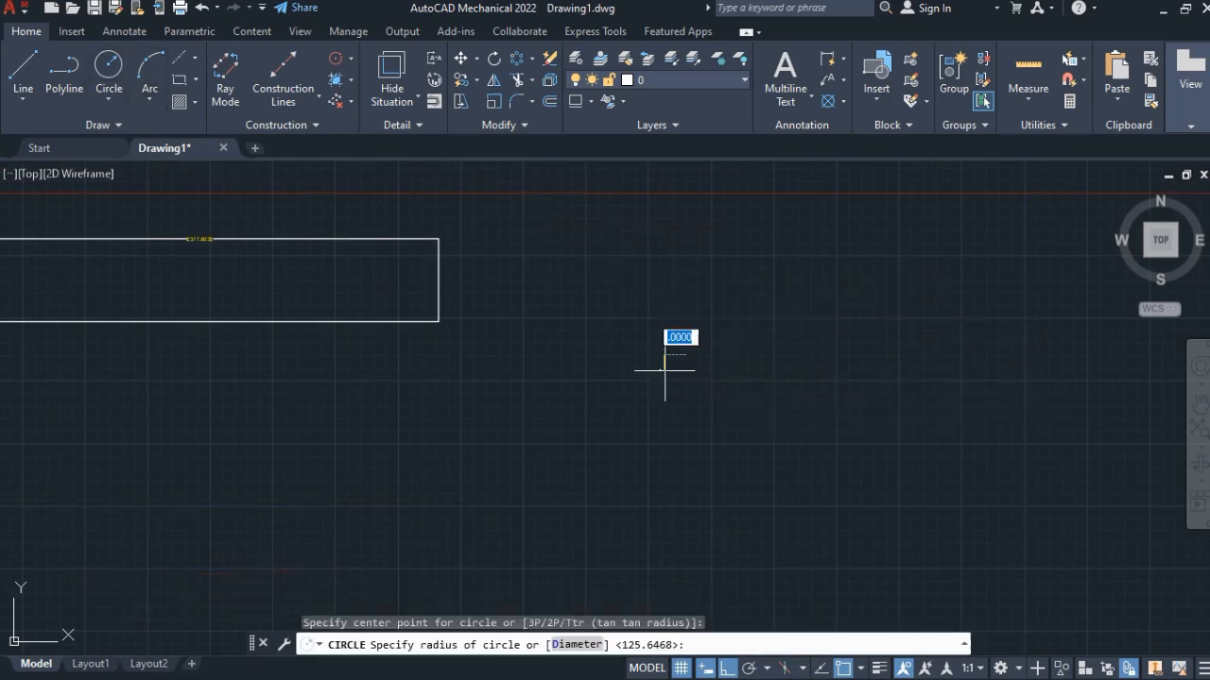
left_click(678, 440)
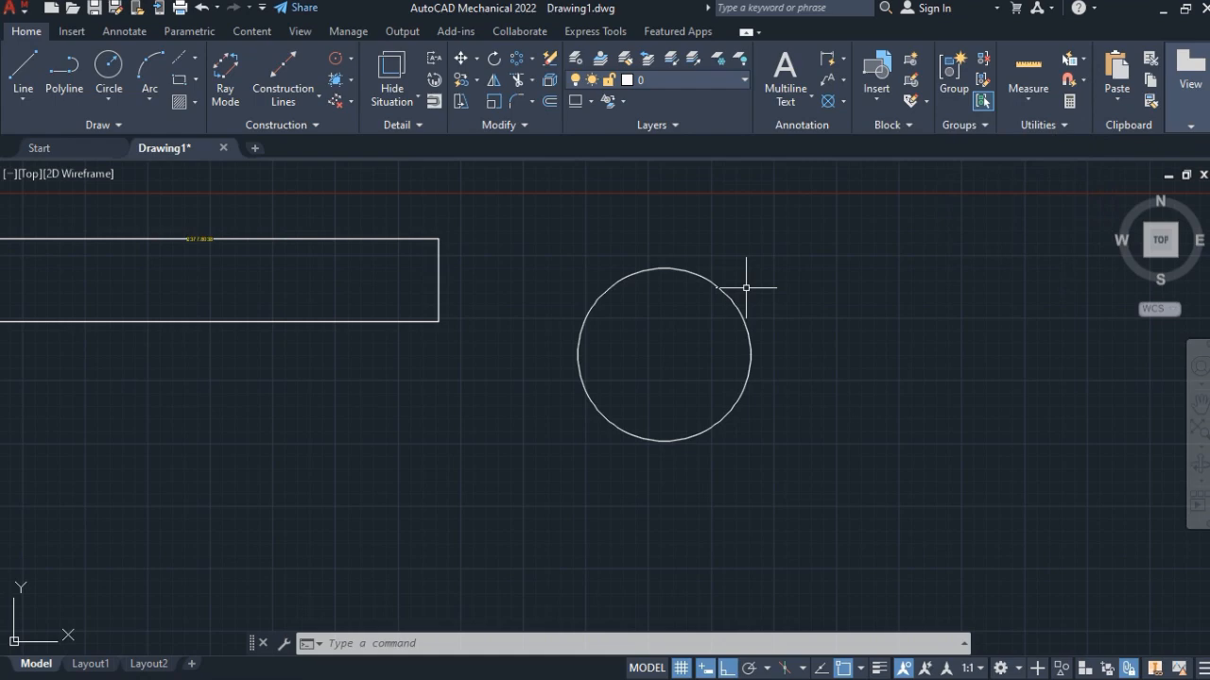
Step: Add a radius dimension to the circle, placing its text outside the circle to the lower right
type("dr")
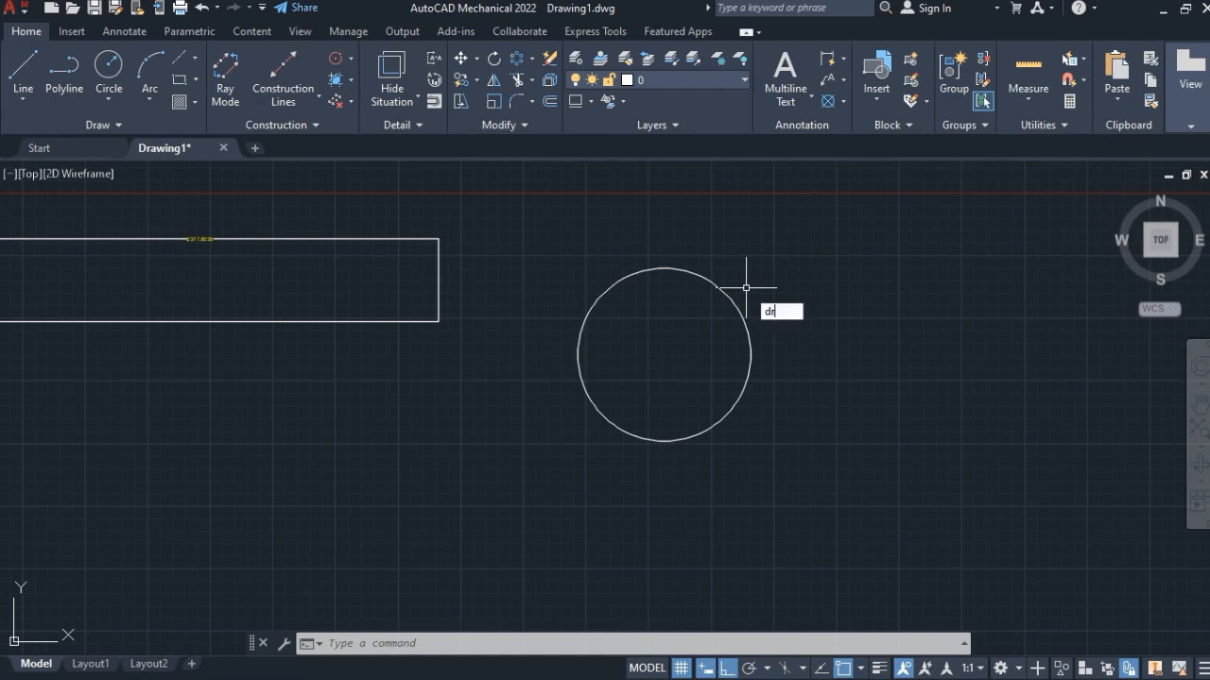
type("a")
key("Return")
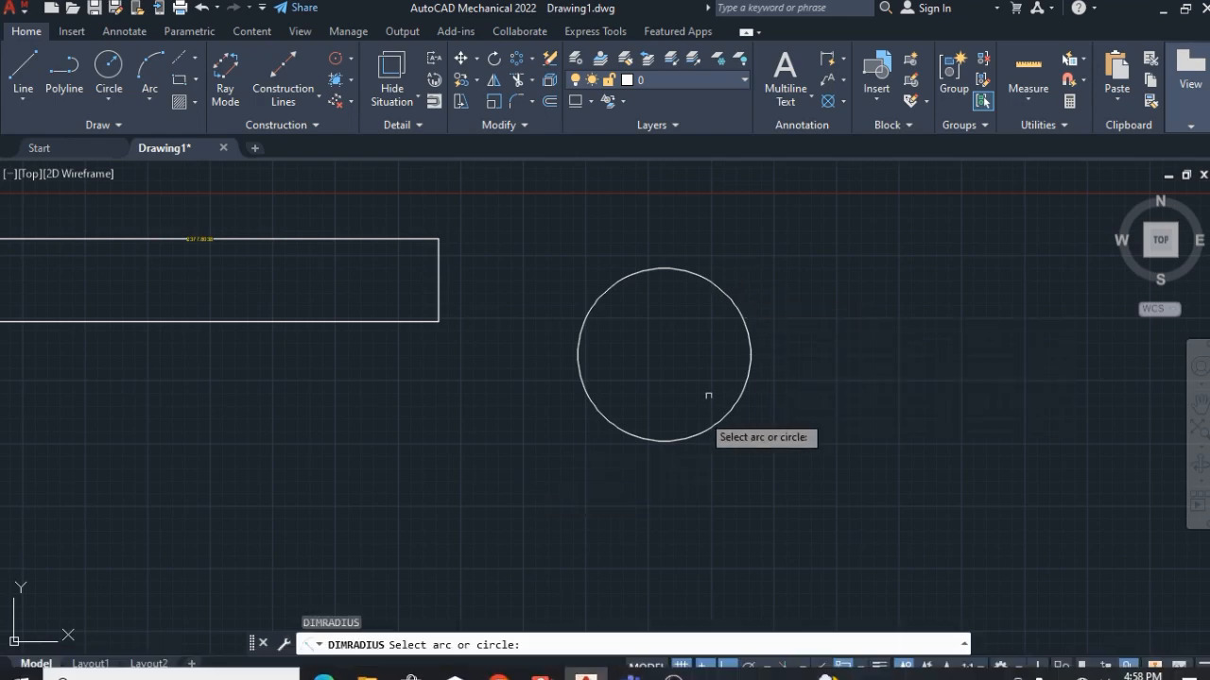
left_click(739, 381)
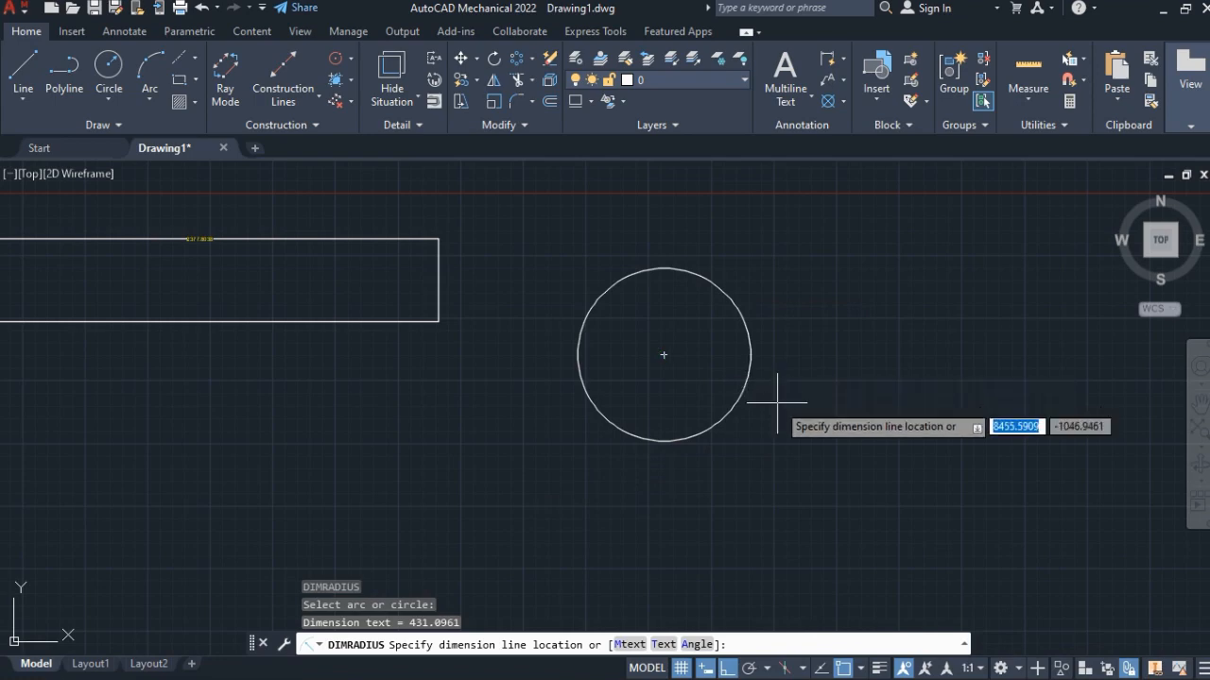
left_click(799, 463)
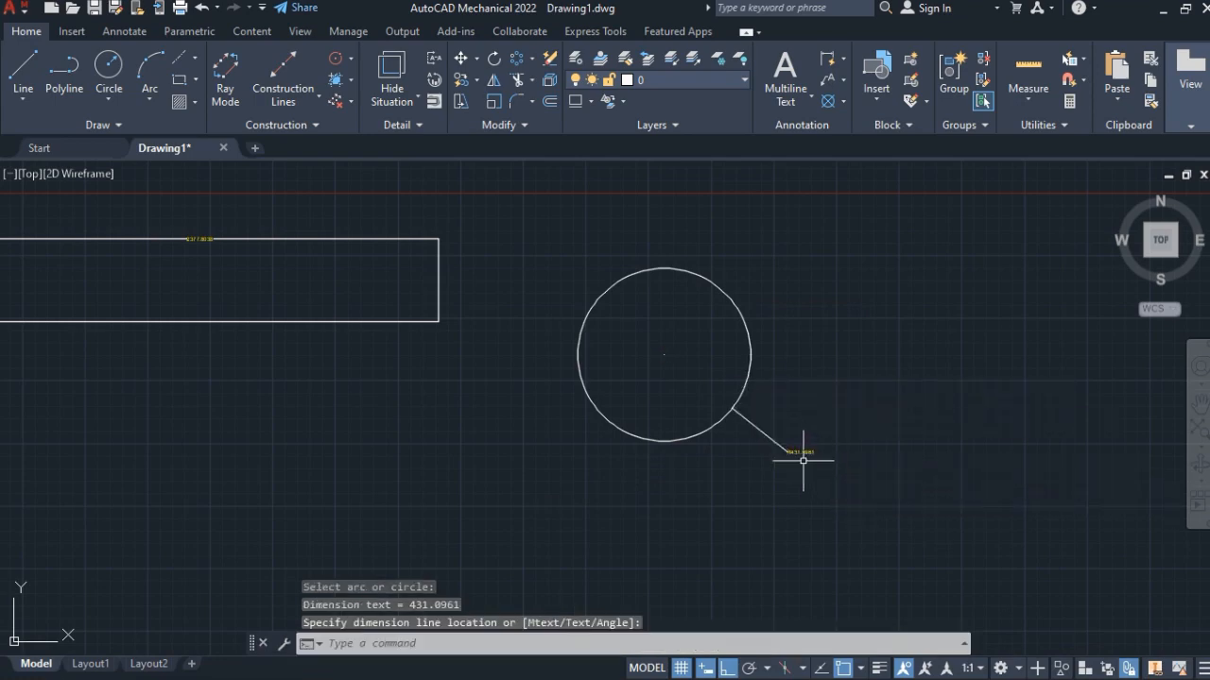
scroll(802, 461, "up", 4)
scroll(803, 461, "up", 4)
scroll(743, 373, "down", 6)
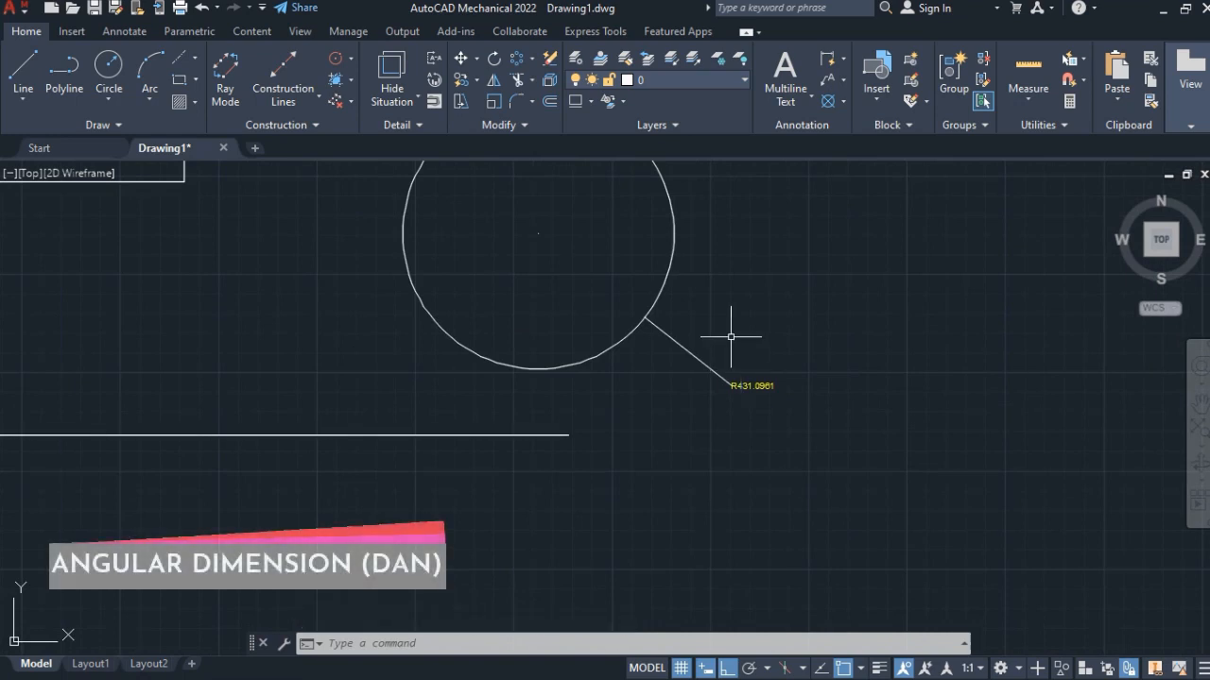
Step: Draw a vertical line and a slanted line rising from its lower end at about 48°, in the space left of the circle
middle_click_drag(730, 336, 715, 434)
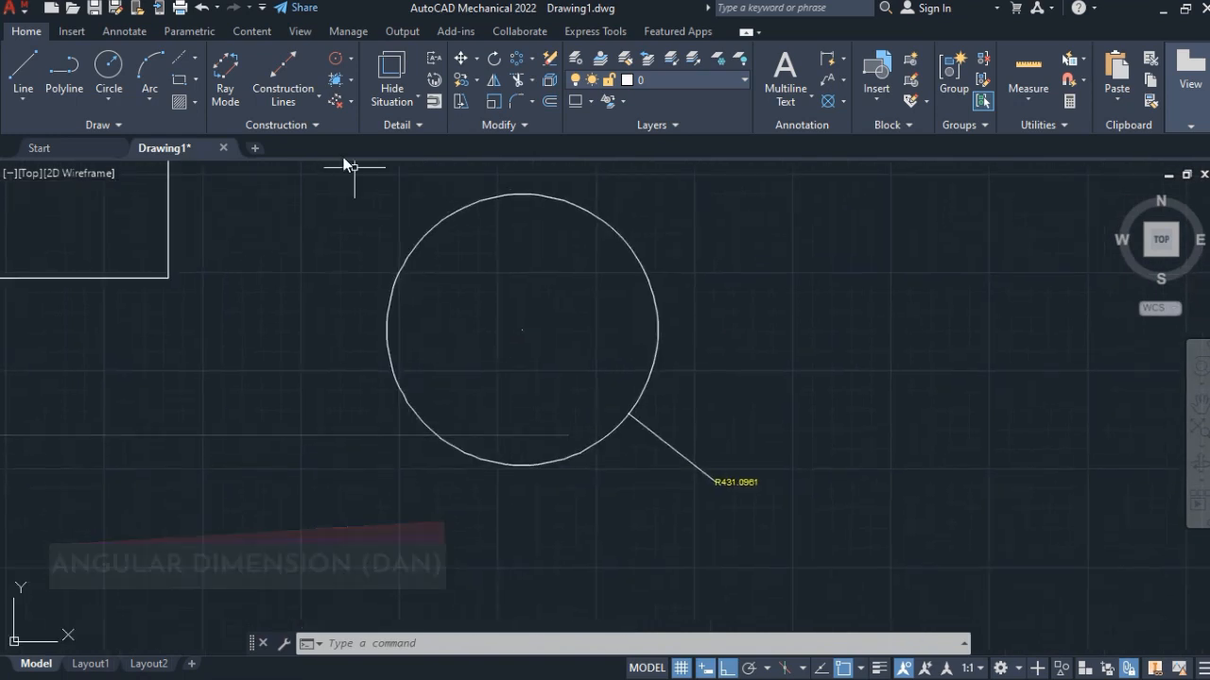
left_click(22, 68)
left_click(205, 362)
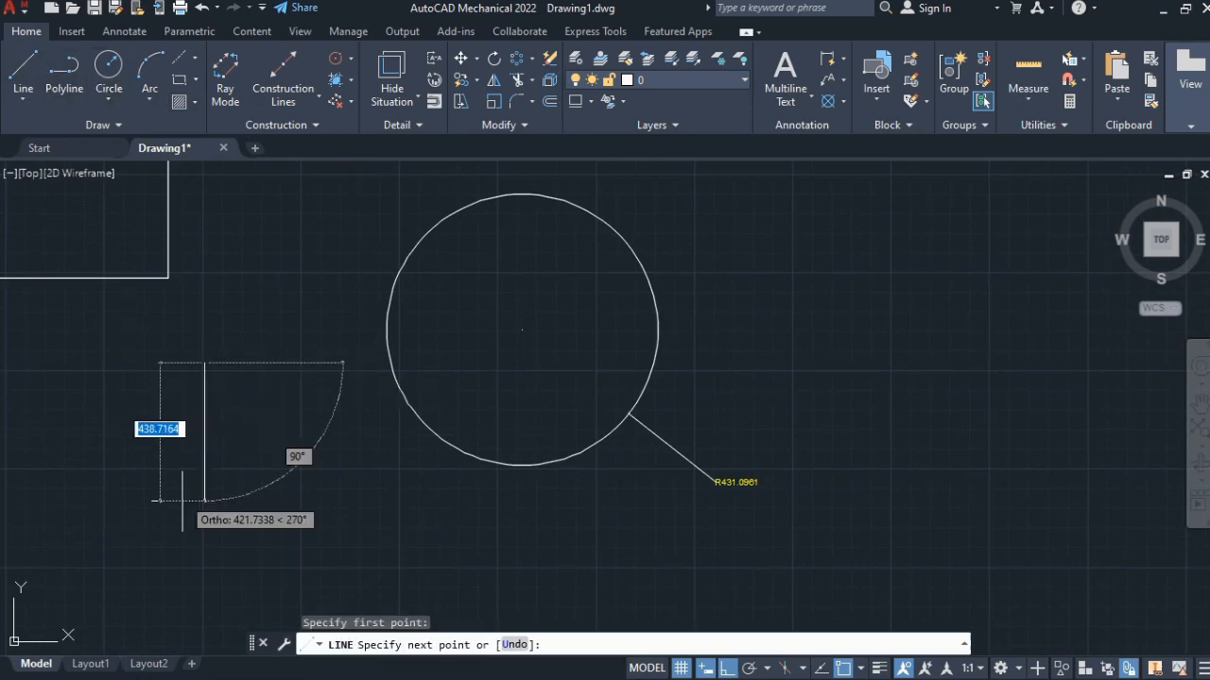
left_click(183, 565)
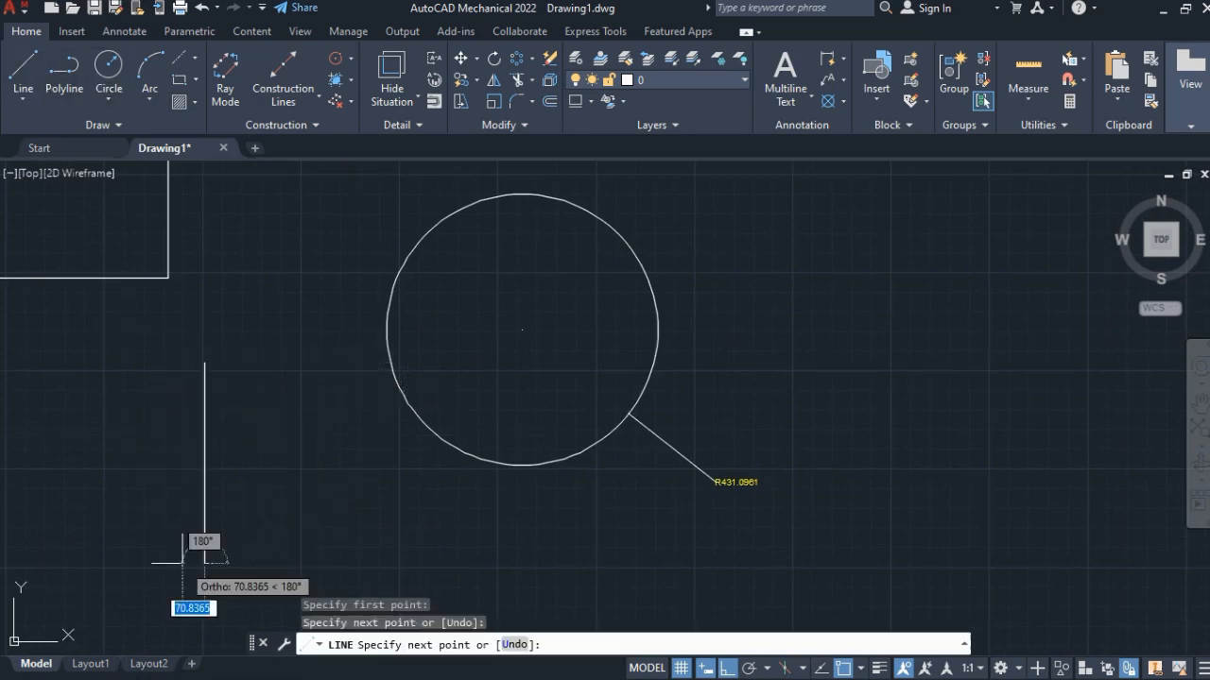
key("F8")
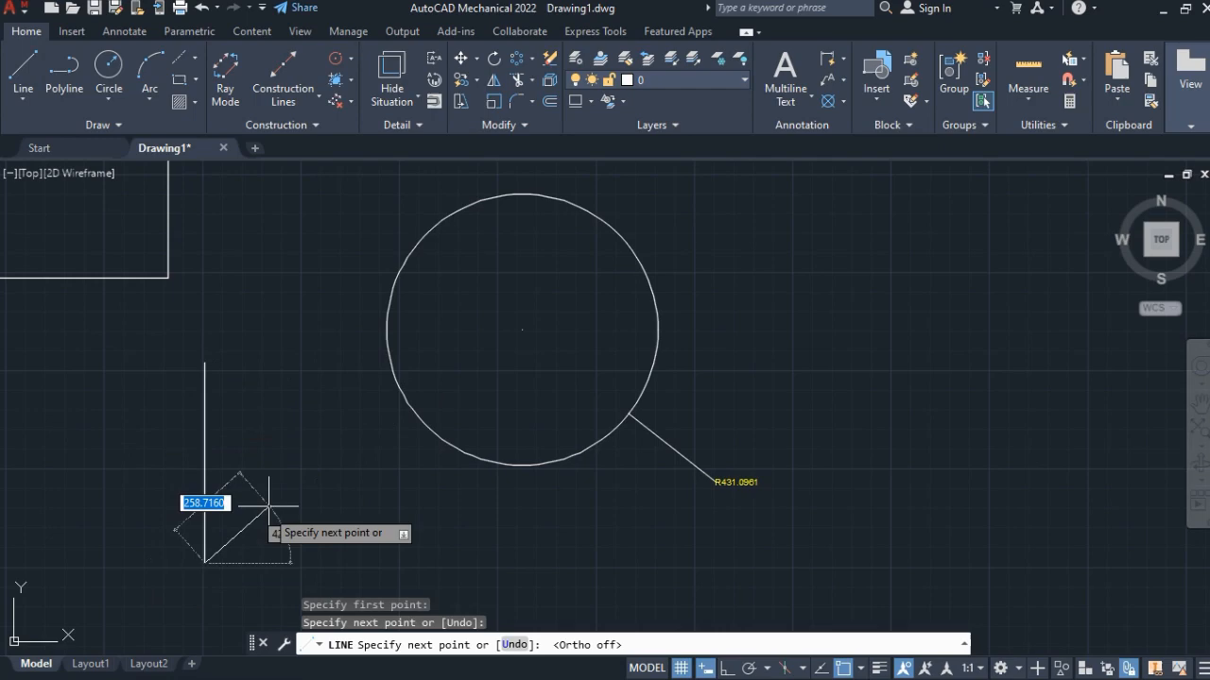
left_click(320, 457)
key("Escape")
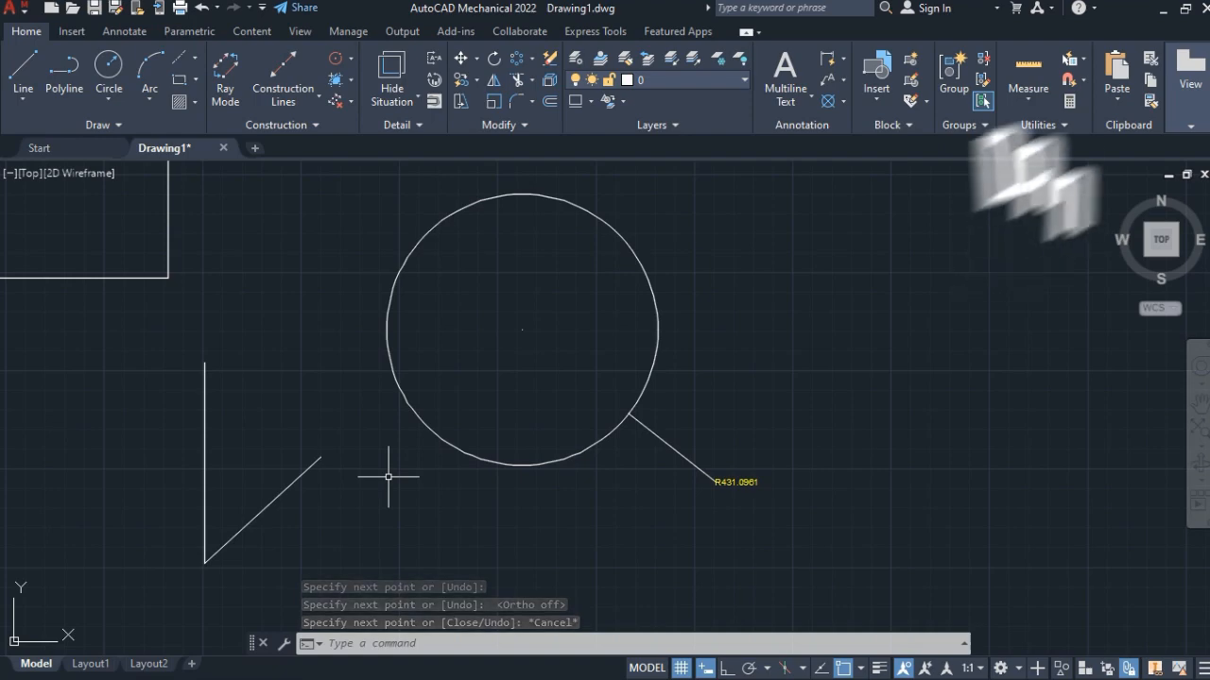
Step: Try to add an angular dimension between the vertical and slanted lines, placing its arc inside the angle
type("DAn")
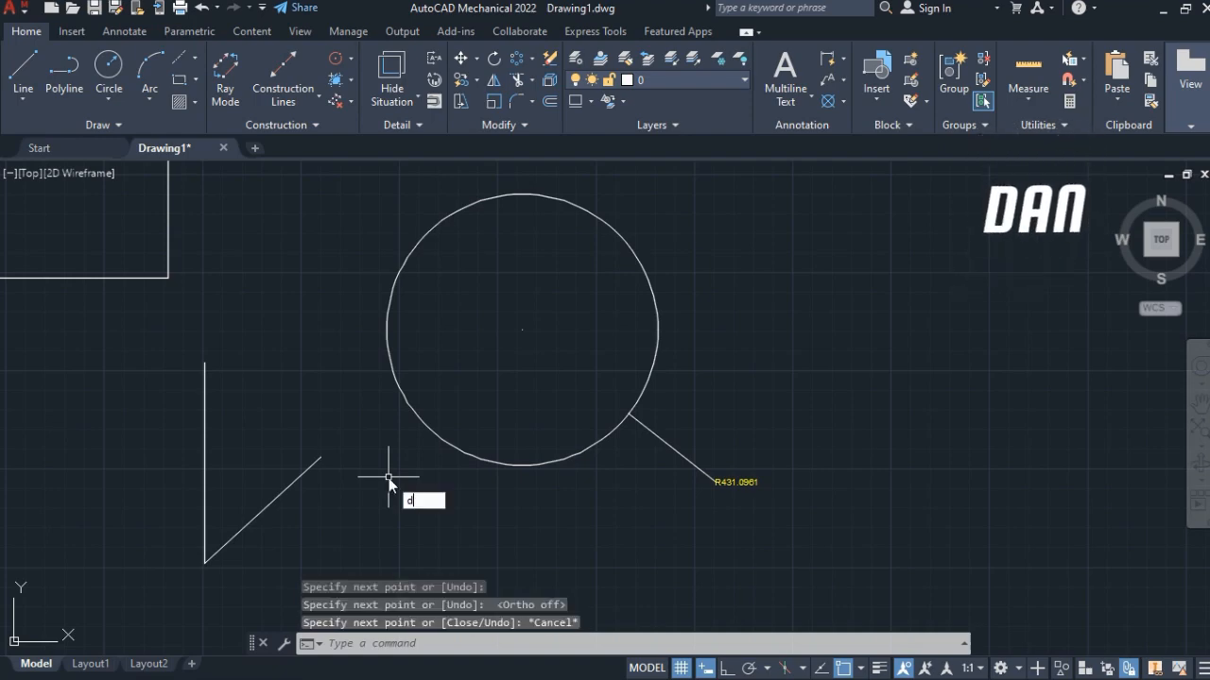
key("Return")
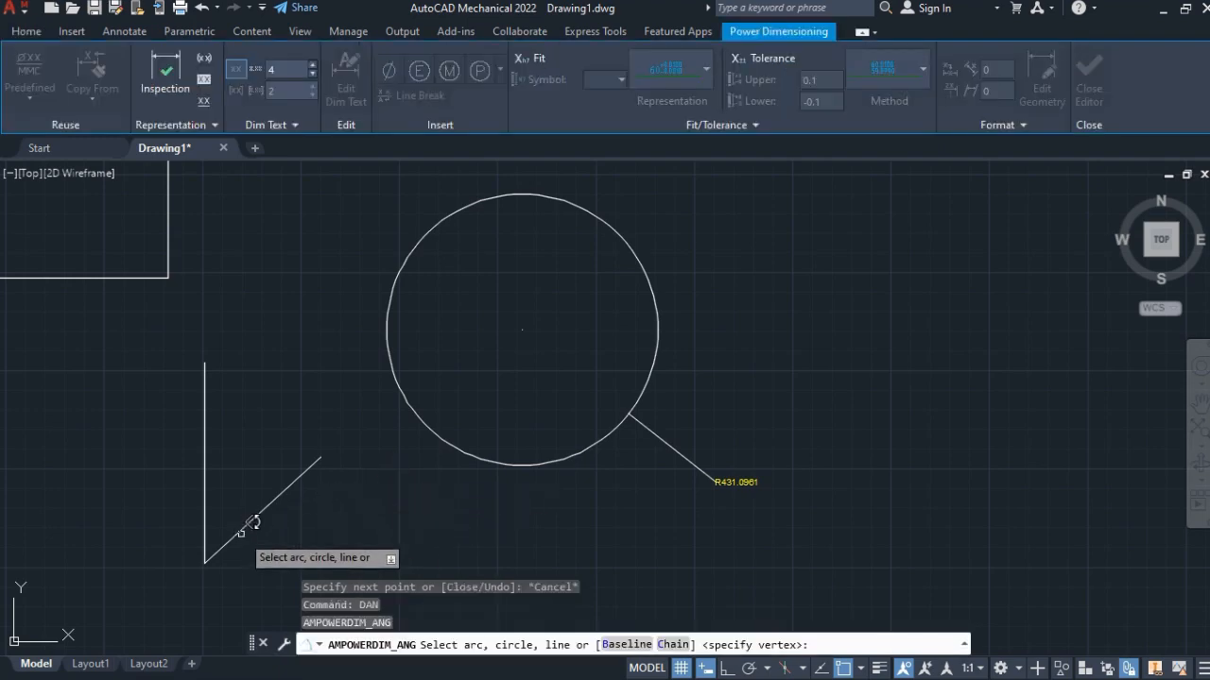
left_click(254, 522)
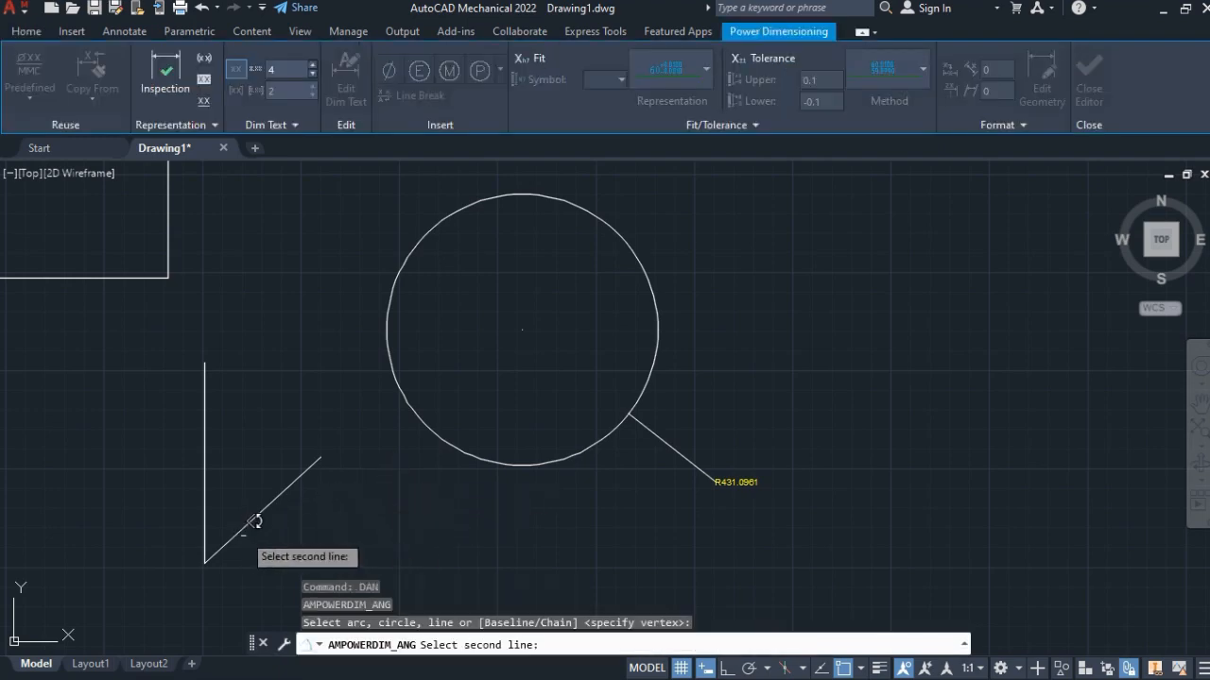
left_click(207, 535)
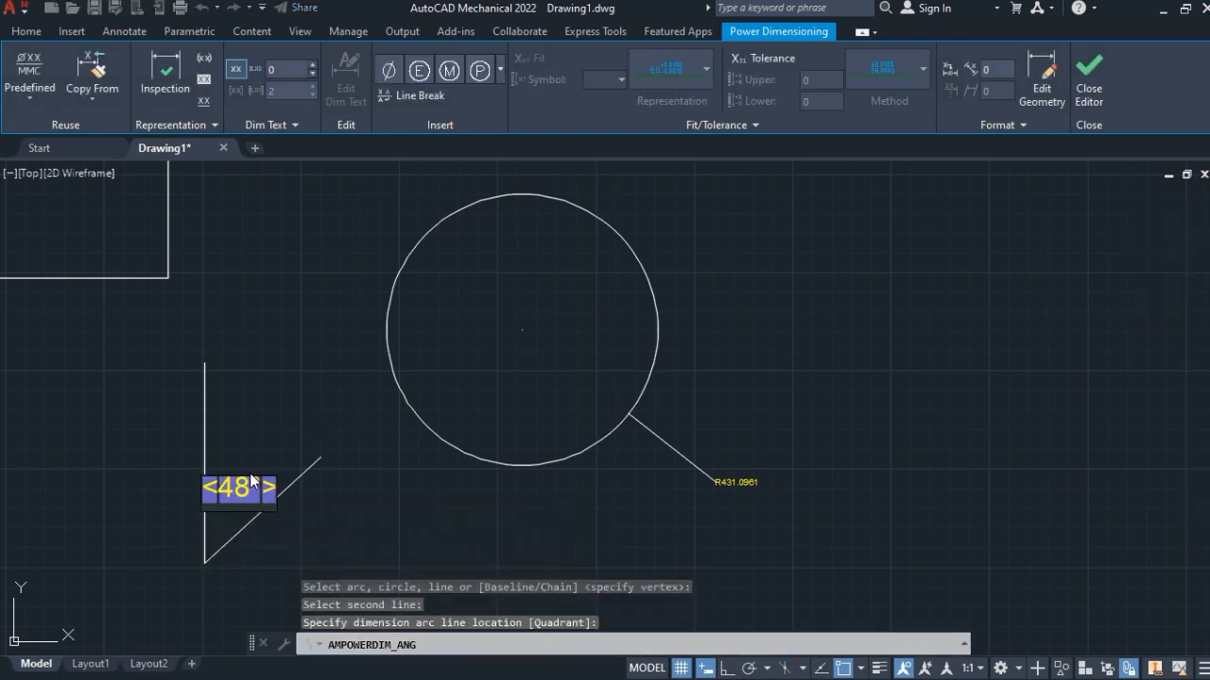
key("Return")
key("Escape")
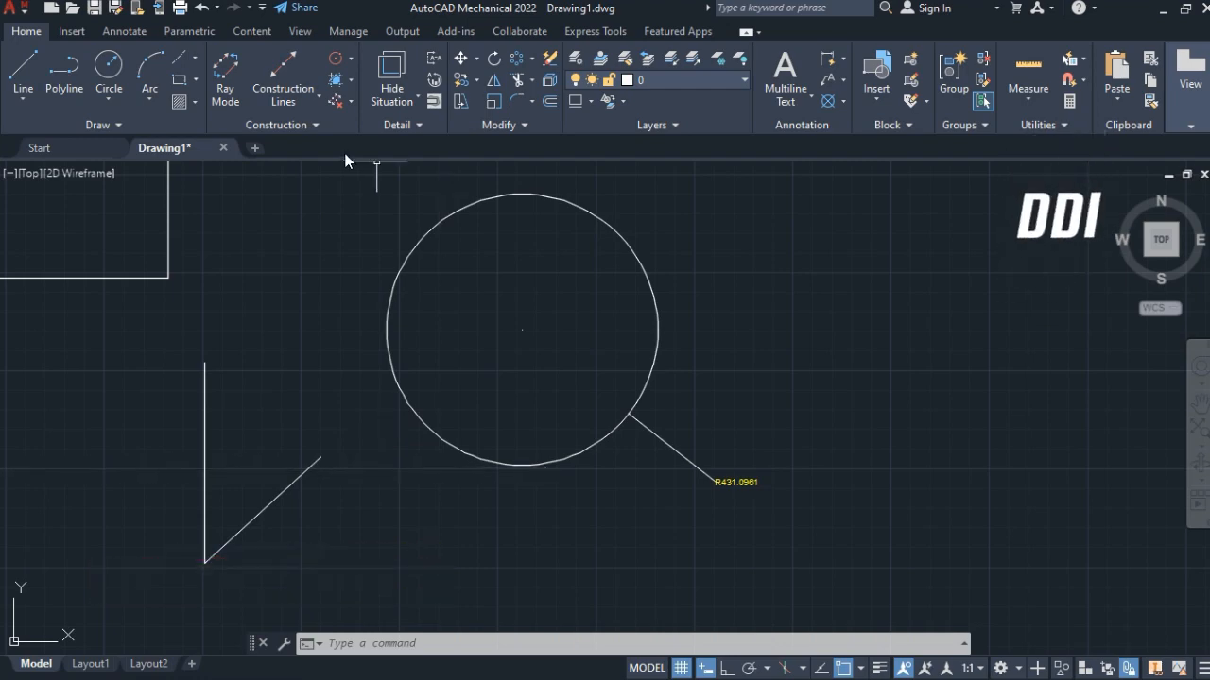
Step: Add a diameter dimension to the circle, placing its text outside the circle on the right, above the radius dimension
type("dd")
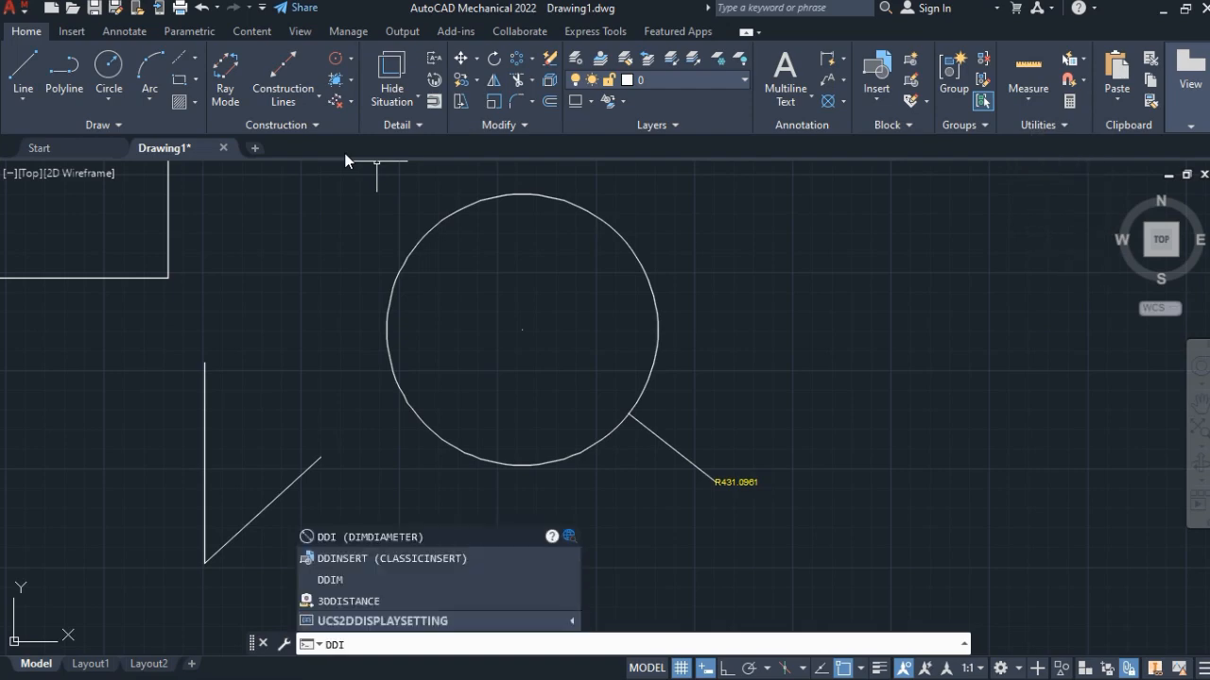
key("Return")
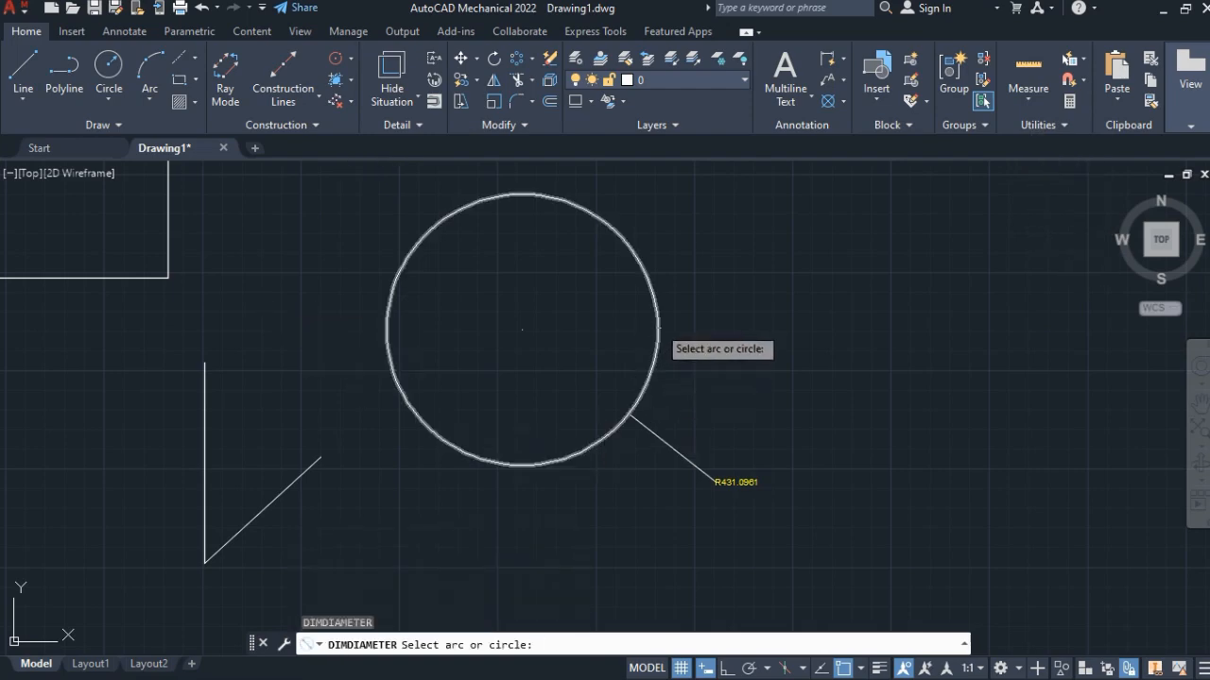
left_click(657, 326)
left_click(768, 358)
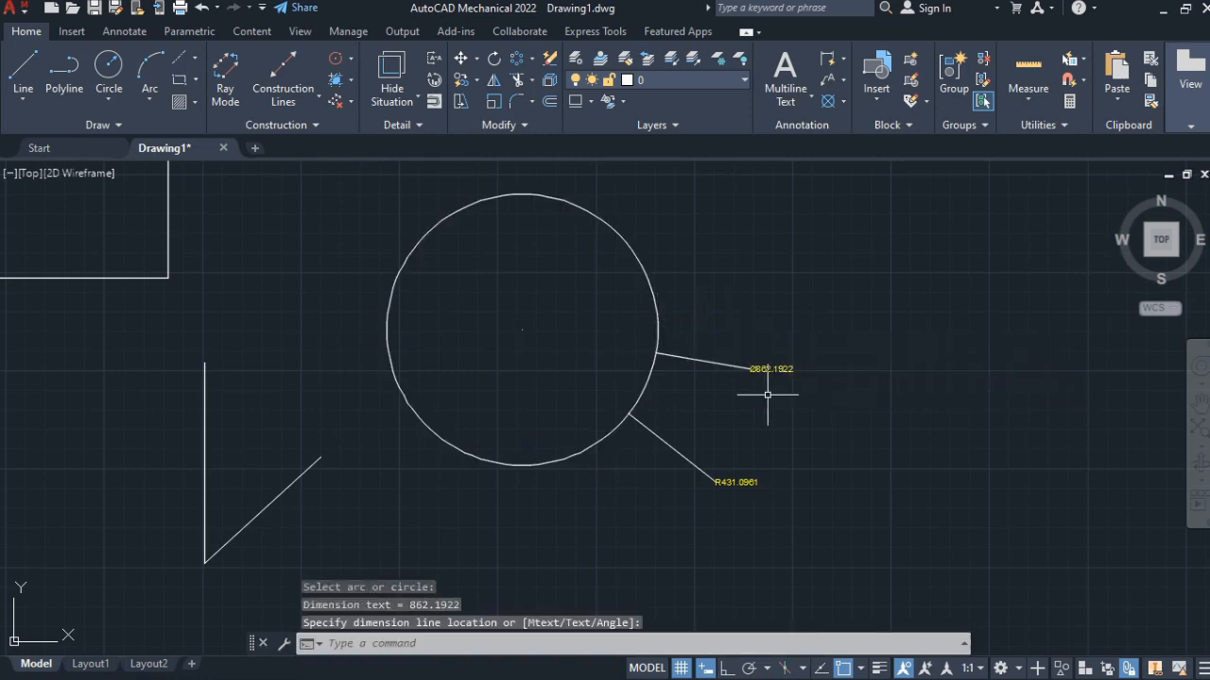
scroll(770, 397, "up", 6)
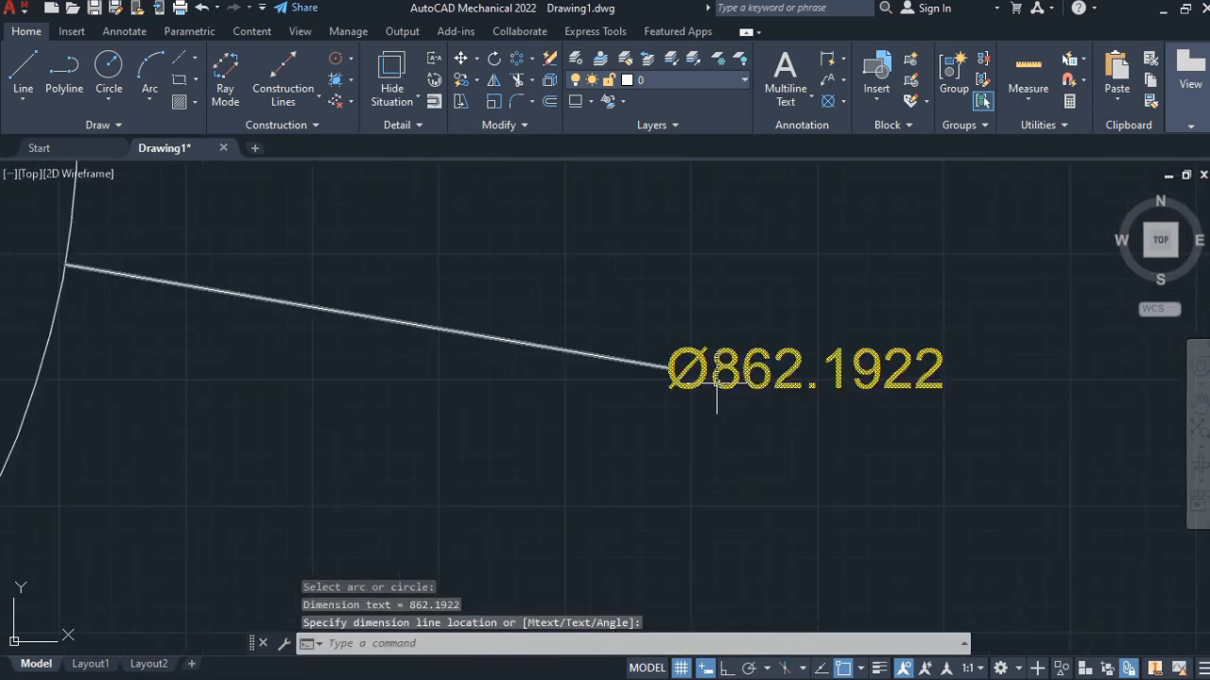
scroll(716, 382, "down", 5)
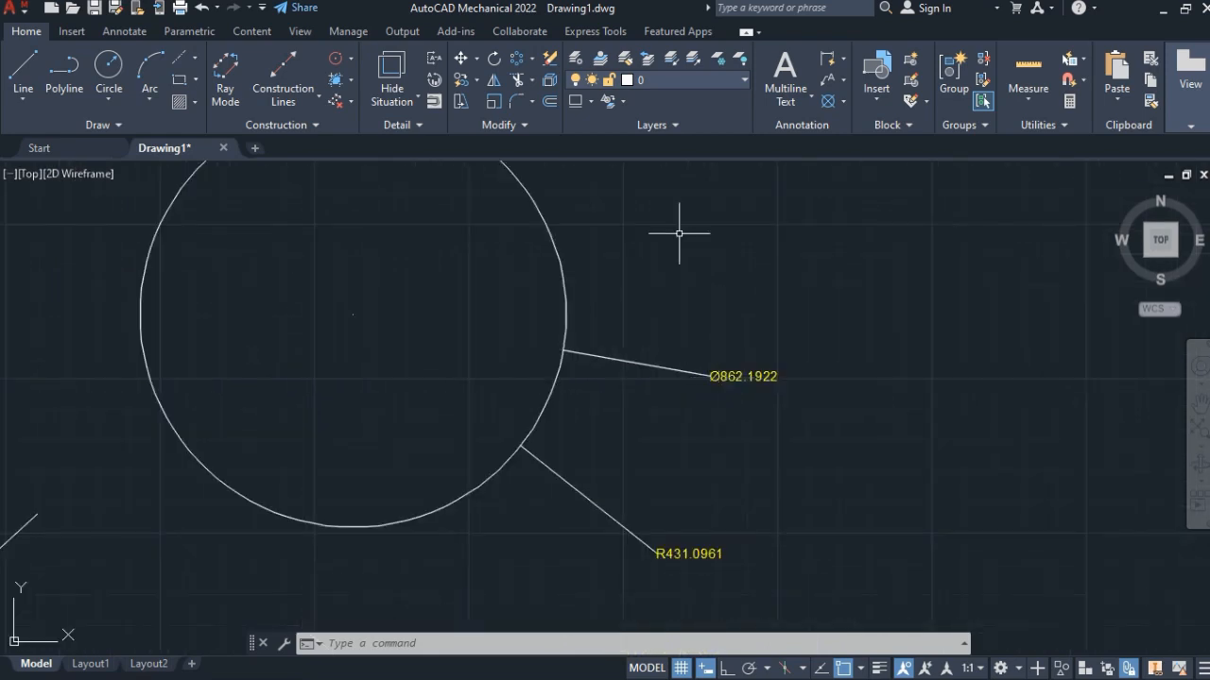
Step: Draw a slanted line about 806 long, rising to the right, in the empty area right of the dimensioned circle
scroll(743, 283, "down", 4)
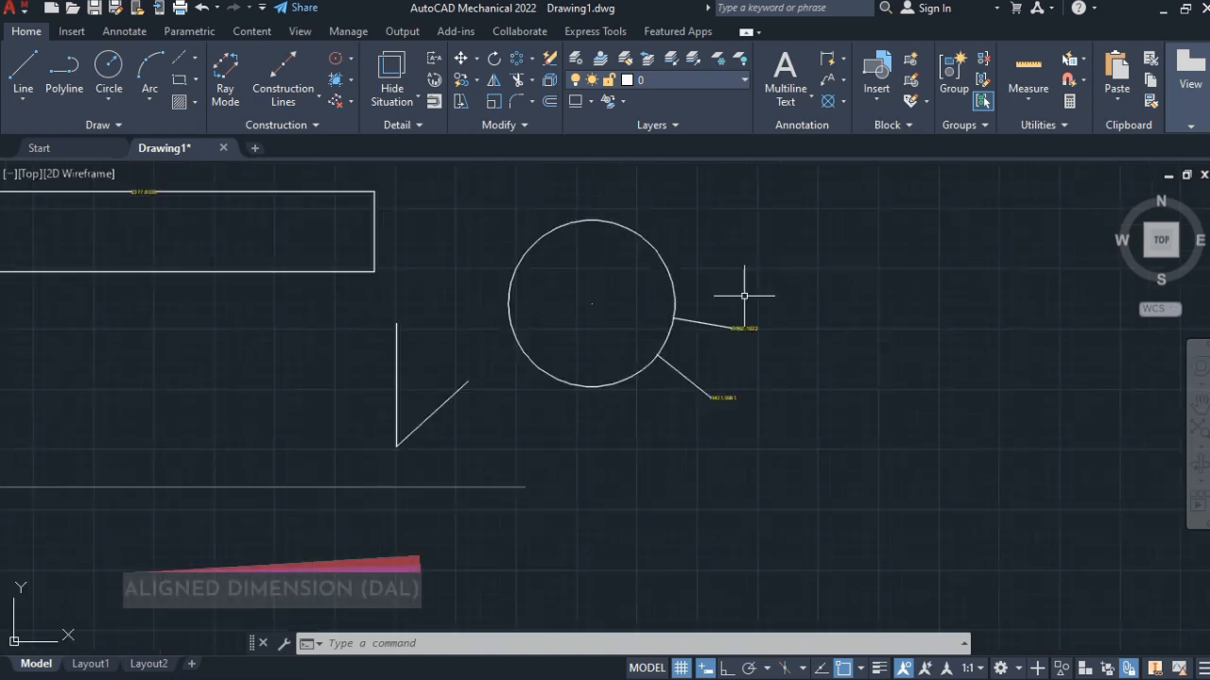
mouse_move(742, 284)
middle_mouse_down()
mouse_move(631, 302)
mouse_move(472, 359)
middle_mouse_up()
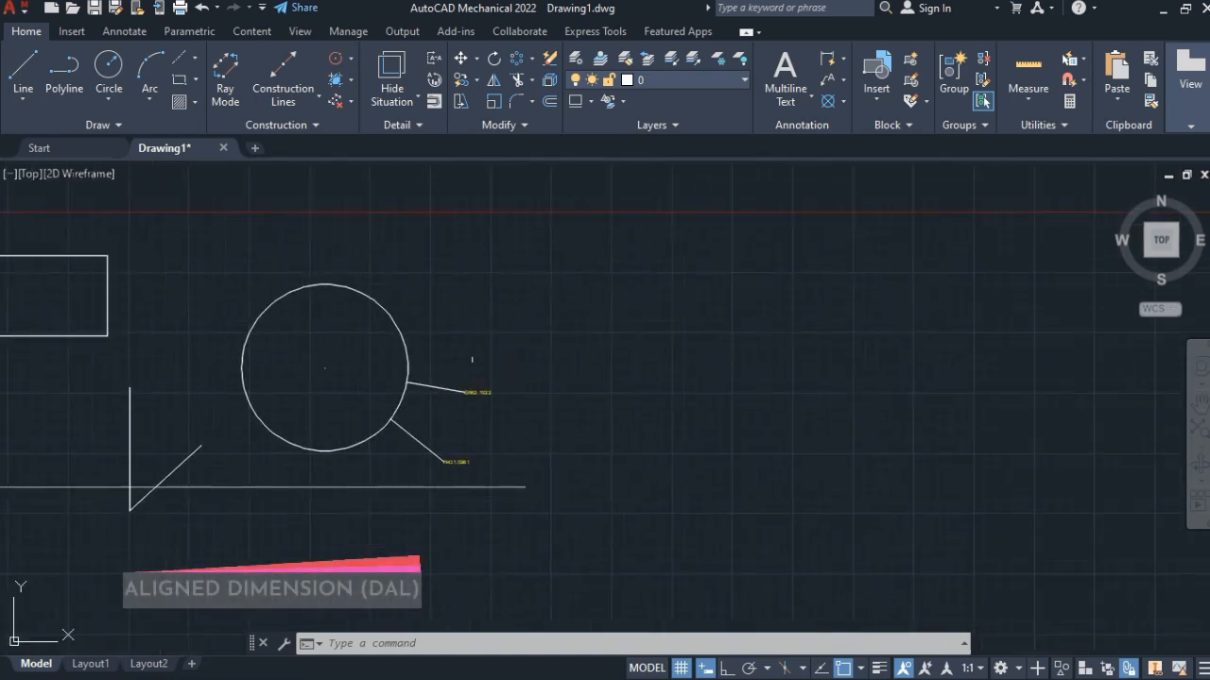
left_click(23, 71)
key("F8")
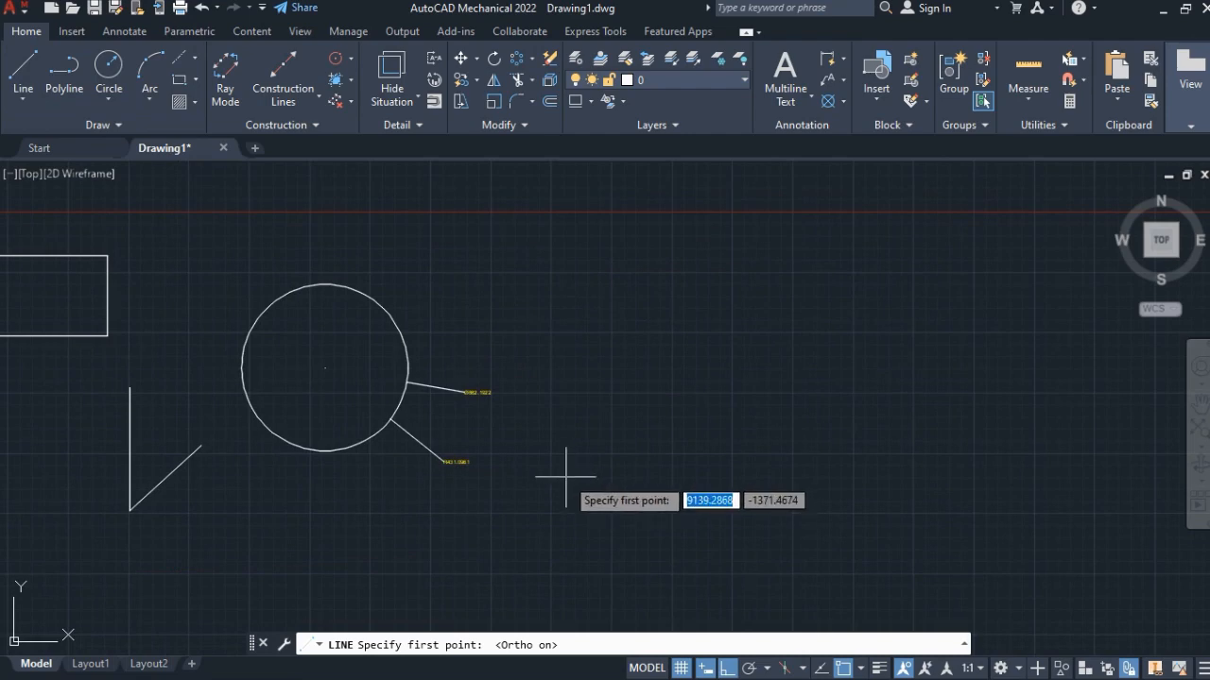
key("F8")
left_click(646, 491)
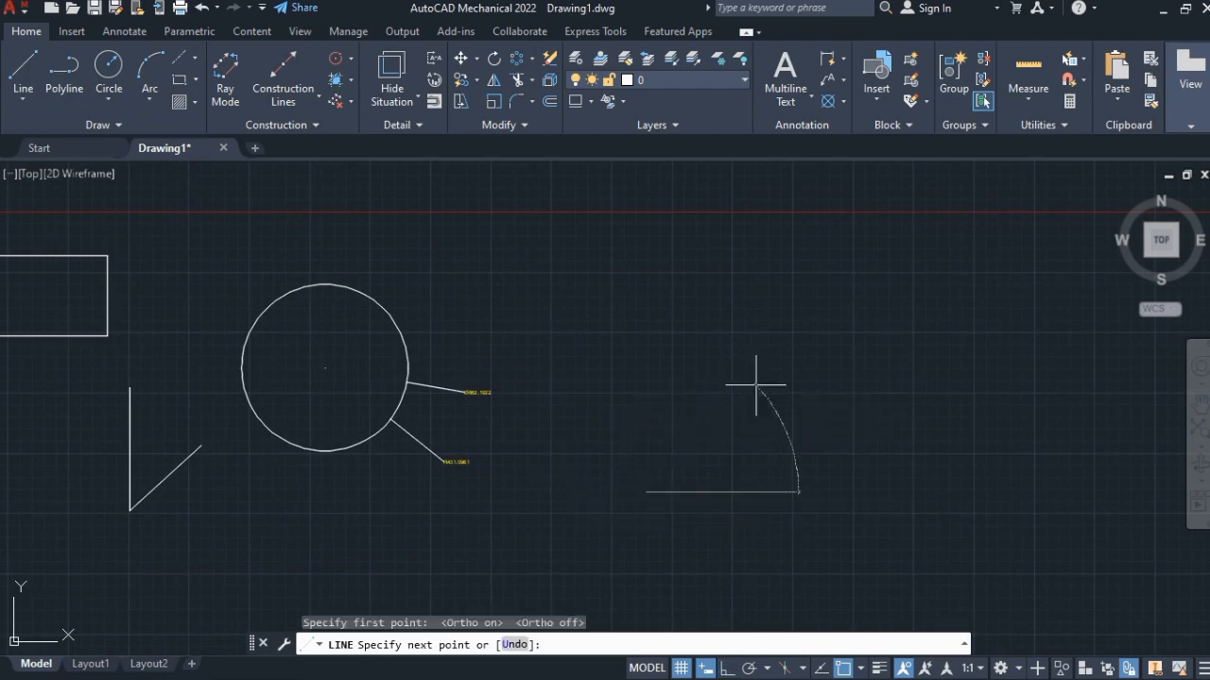
left_click(756, 385)
key("Return")
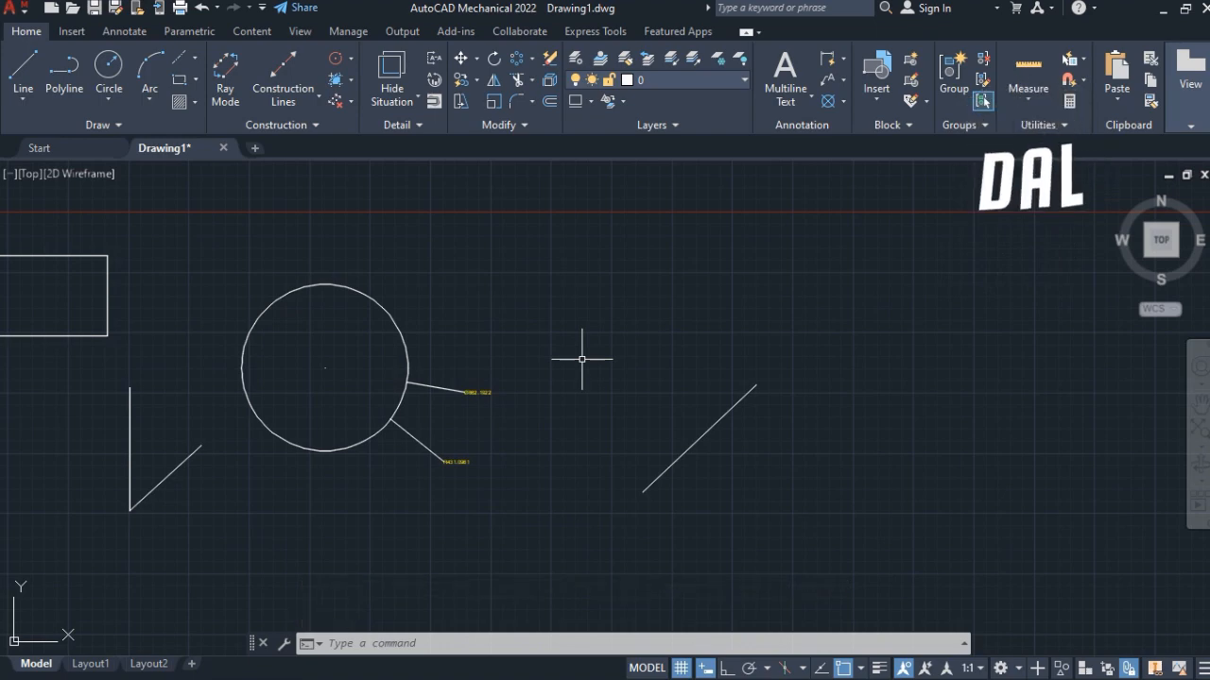
Step: Add an aligned dimension between the slanted line's two endpoints, placing it on the line's lower right side
type("DAL")
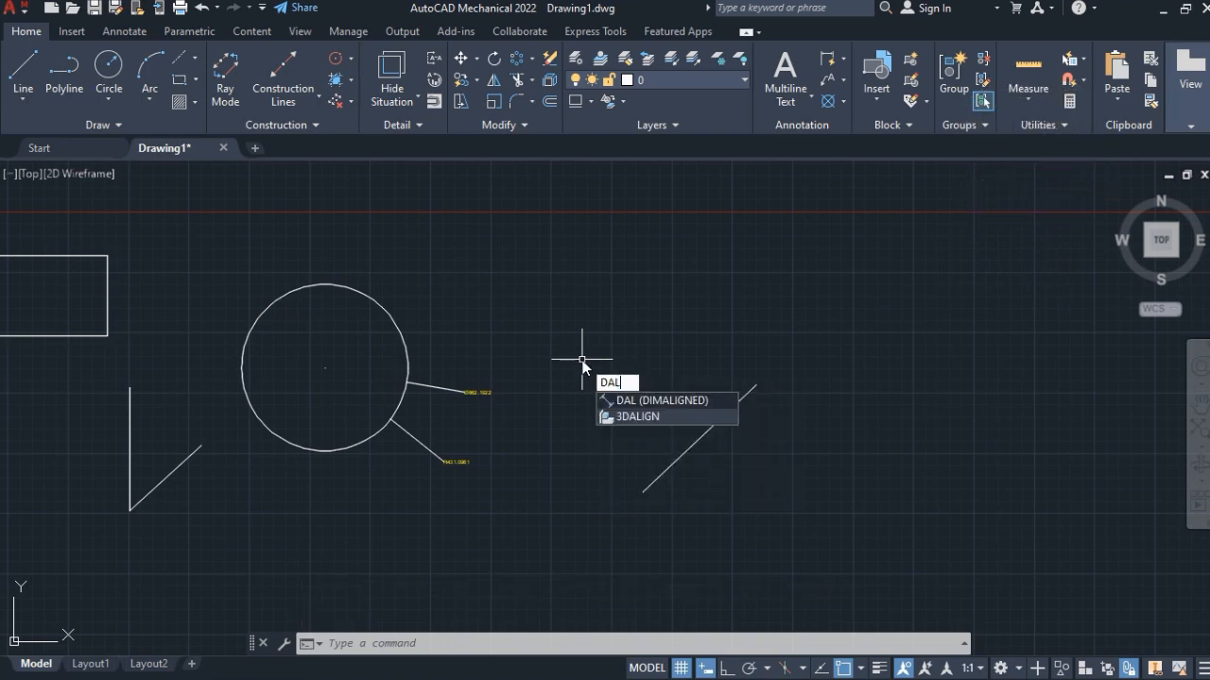
key("Return")
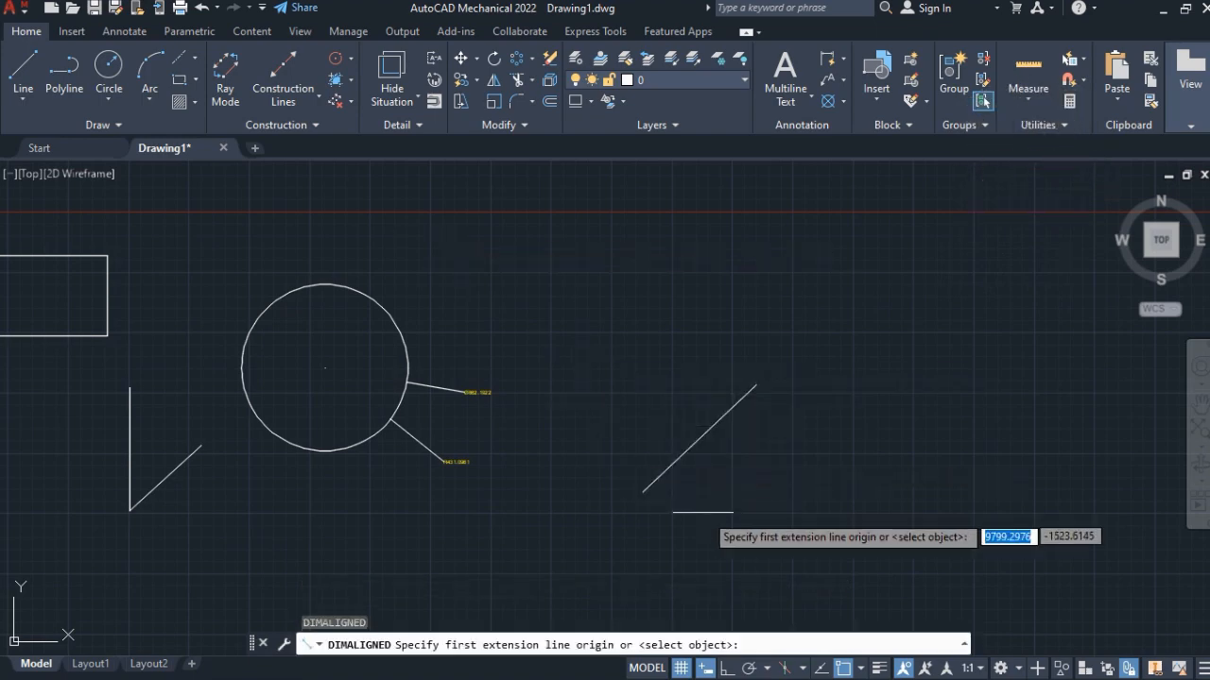
left_click(642, 490)
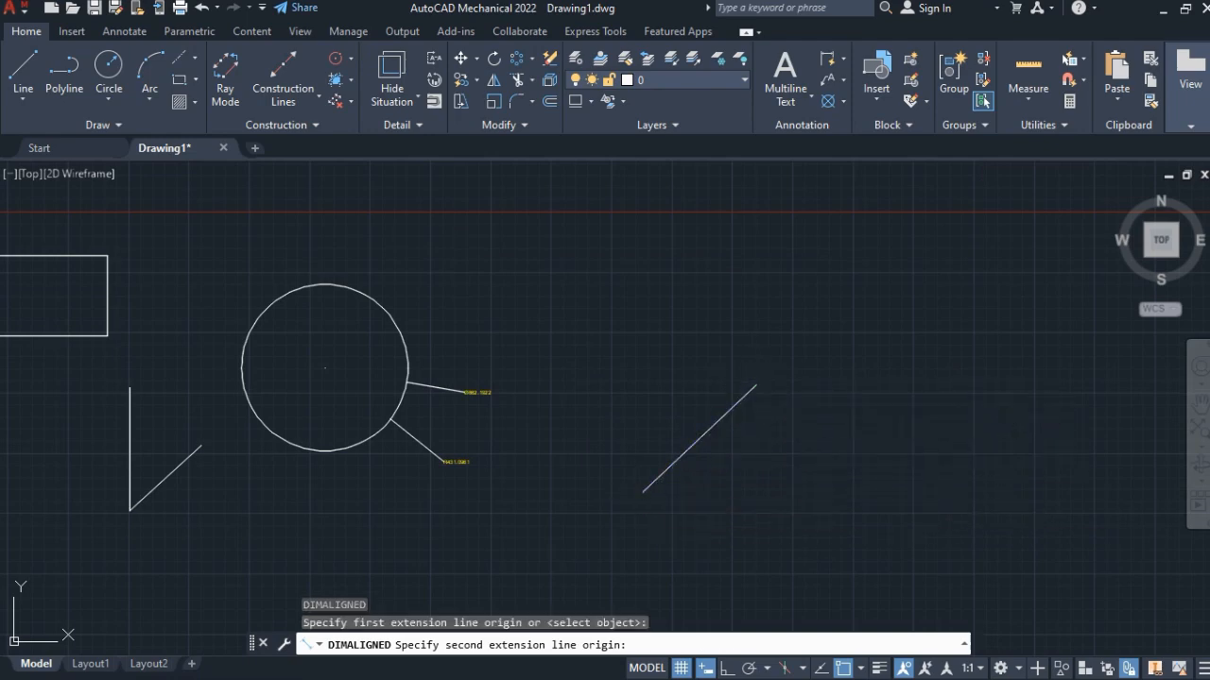
left_click(758, 387)
left_click(770, 430)
scroll(751, 477, "up", 5)
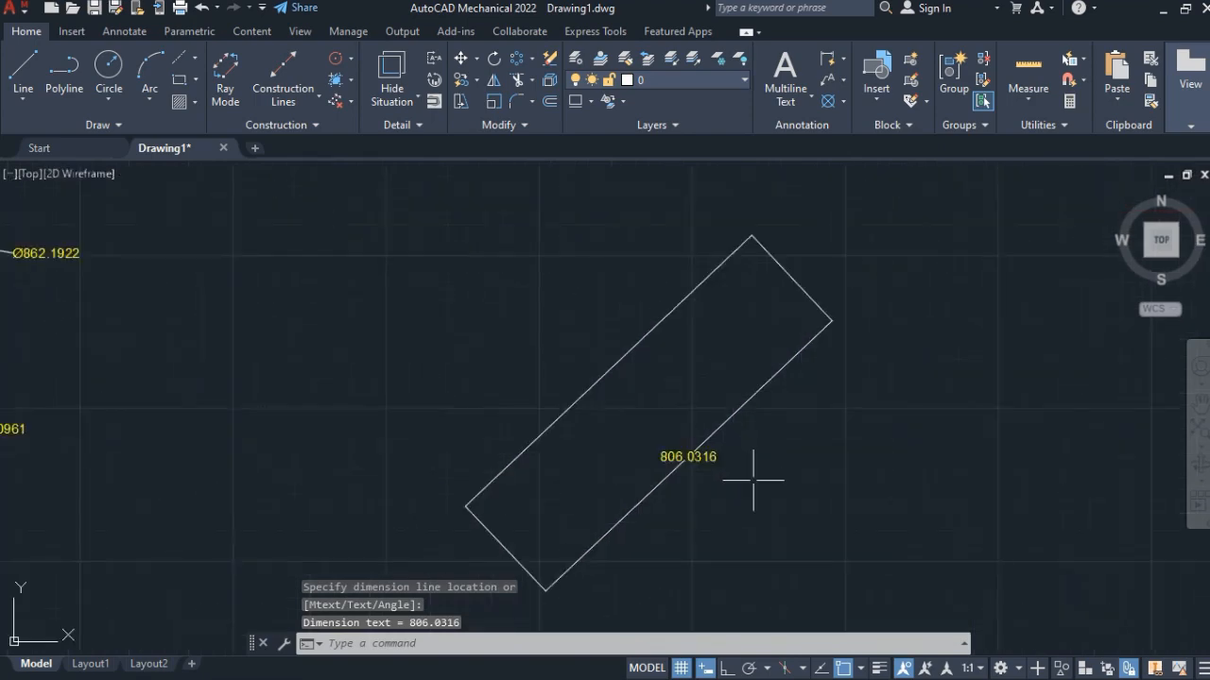
scroll(734, 468, "down", 5)
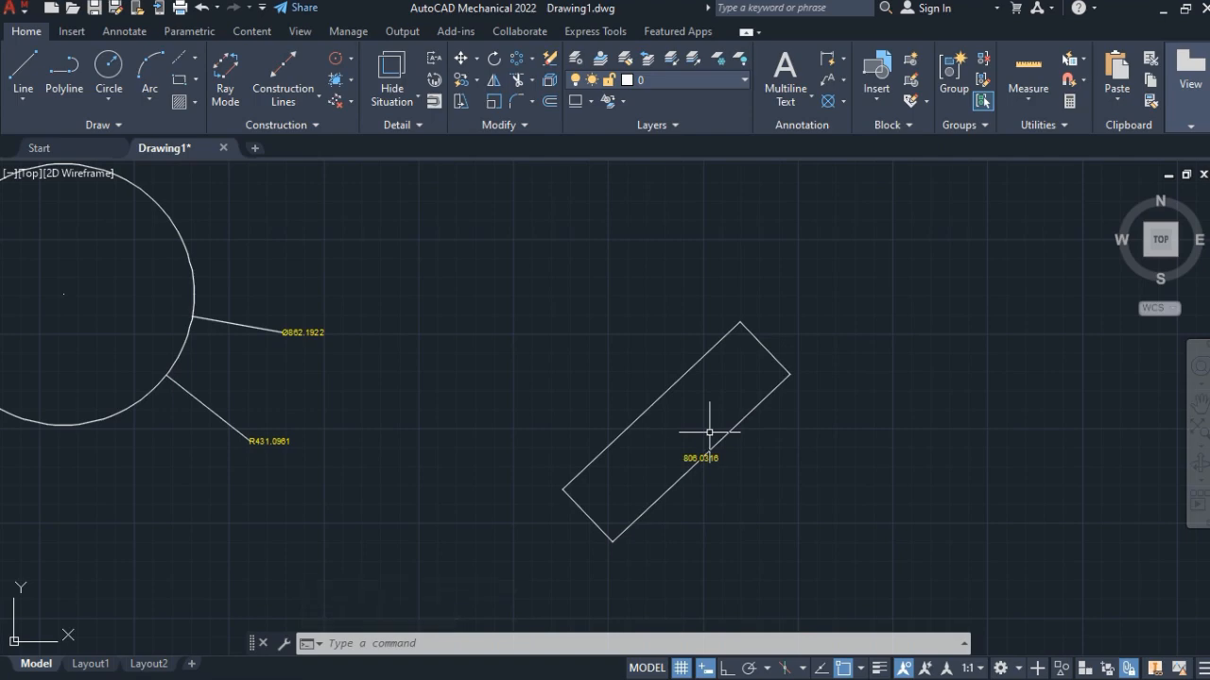
Step: Draw a vertical line in the empty area to the right of the aligned dimension, with Ortho mode on
scroll(671, 350, "down", 6)
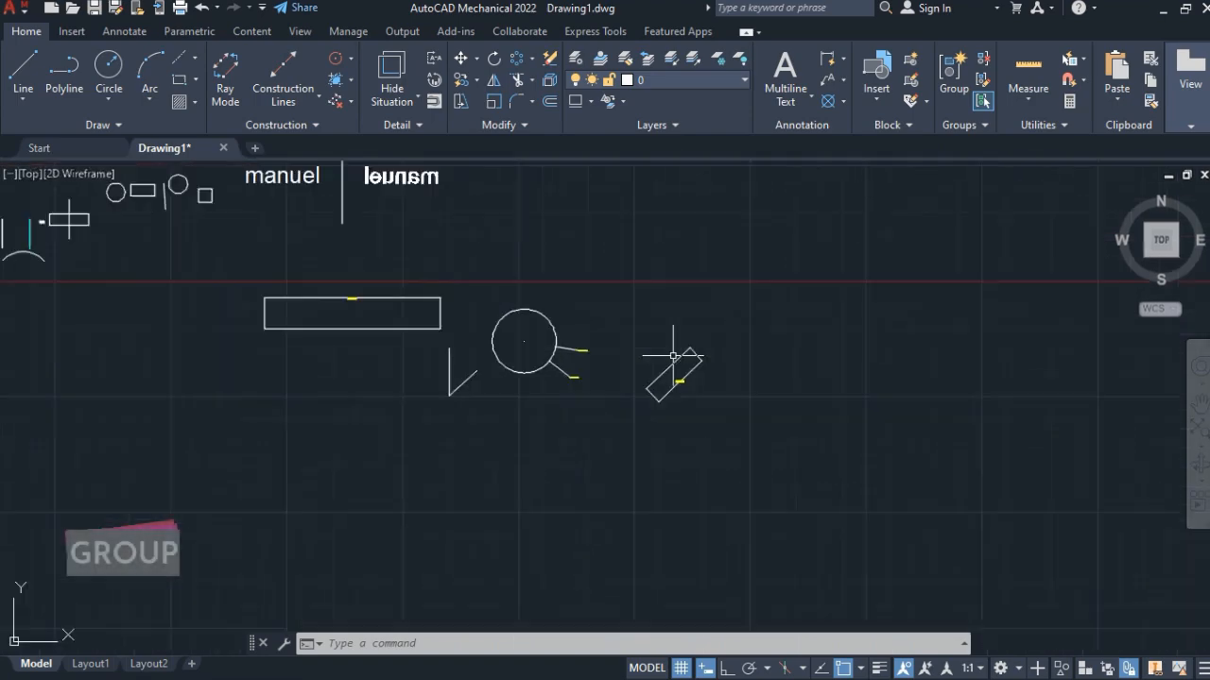
mouse_move(666, 351)
middle_mouse_down()
mouse_move(492, 421)
mouse_move(384, 430)
middle_mouse_up()
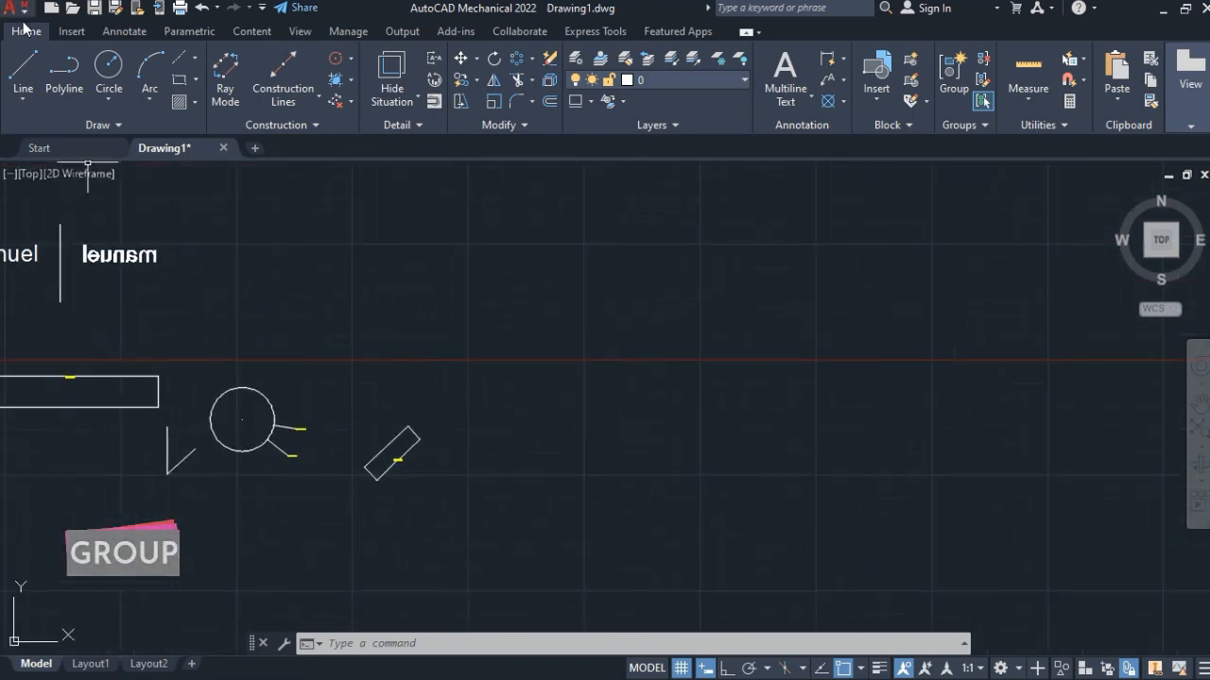
left_click(21, 71)
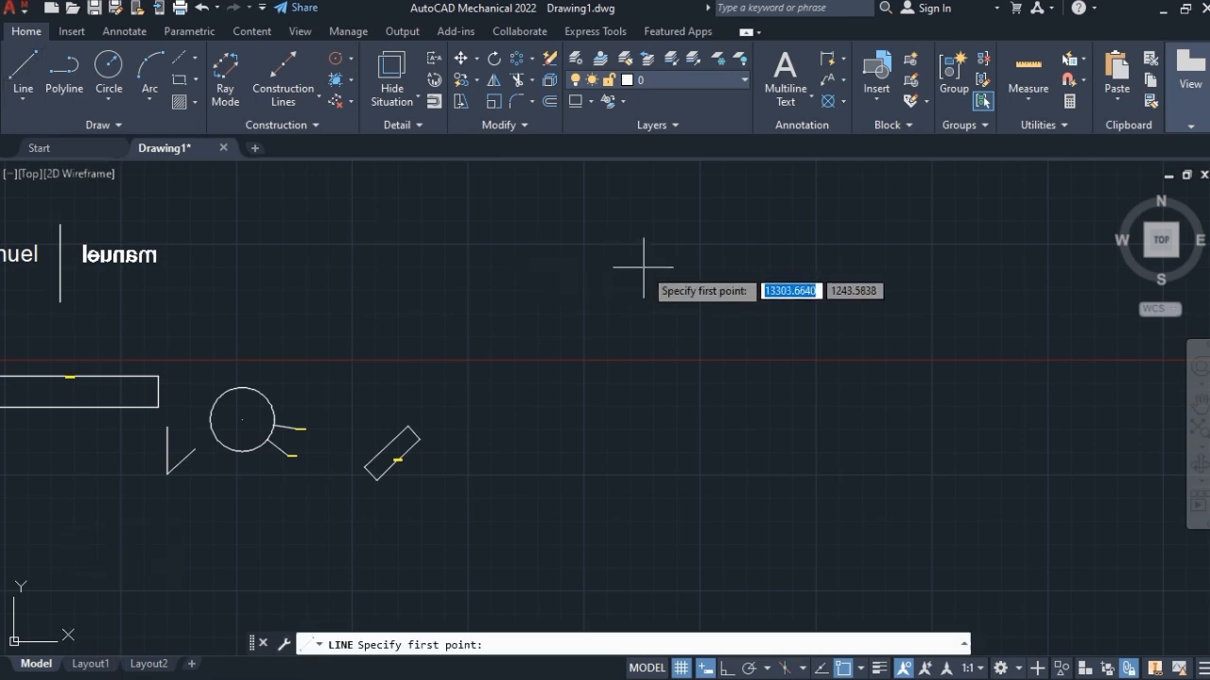
key("F8")
left_click(551, 248)
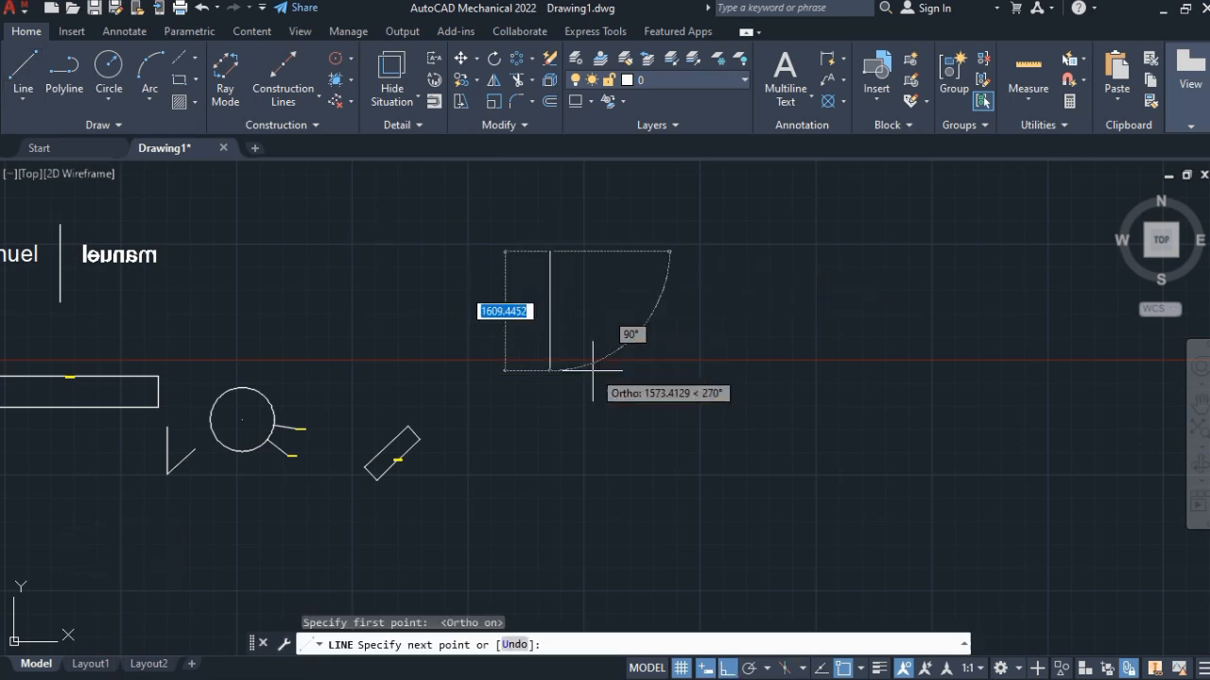
left_click(604, 455)
key("Escape")
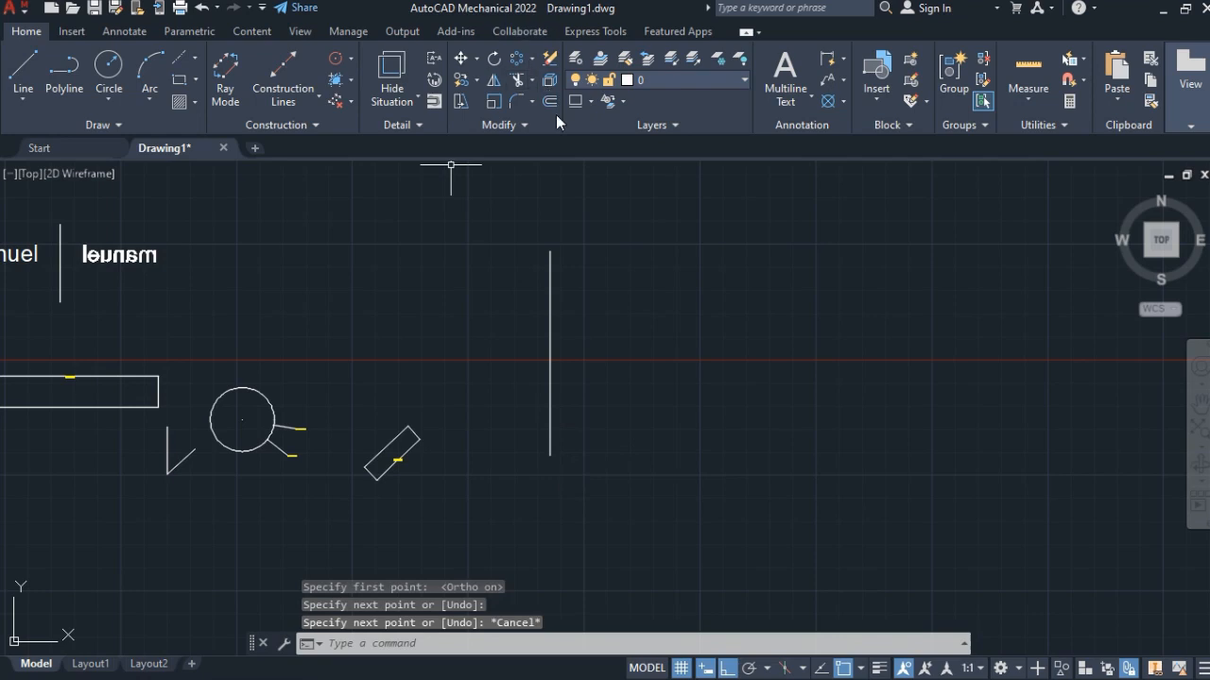
Step: Offset the vertical line to the right four times in succession at a distance of 300, making five parallel lines
left_click(550, 102)
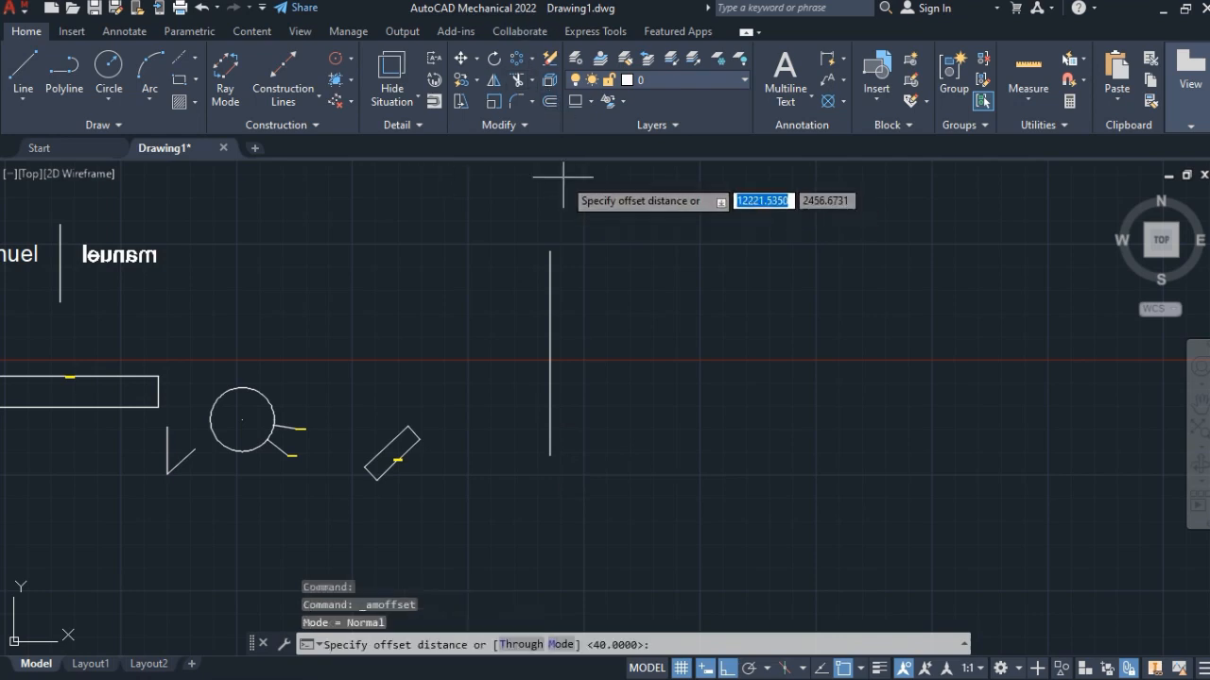
type("300")
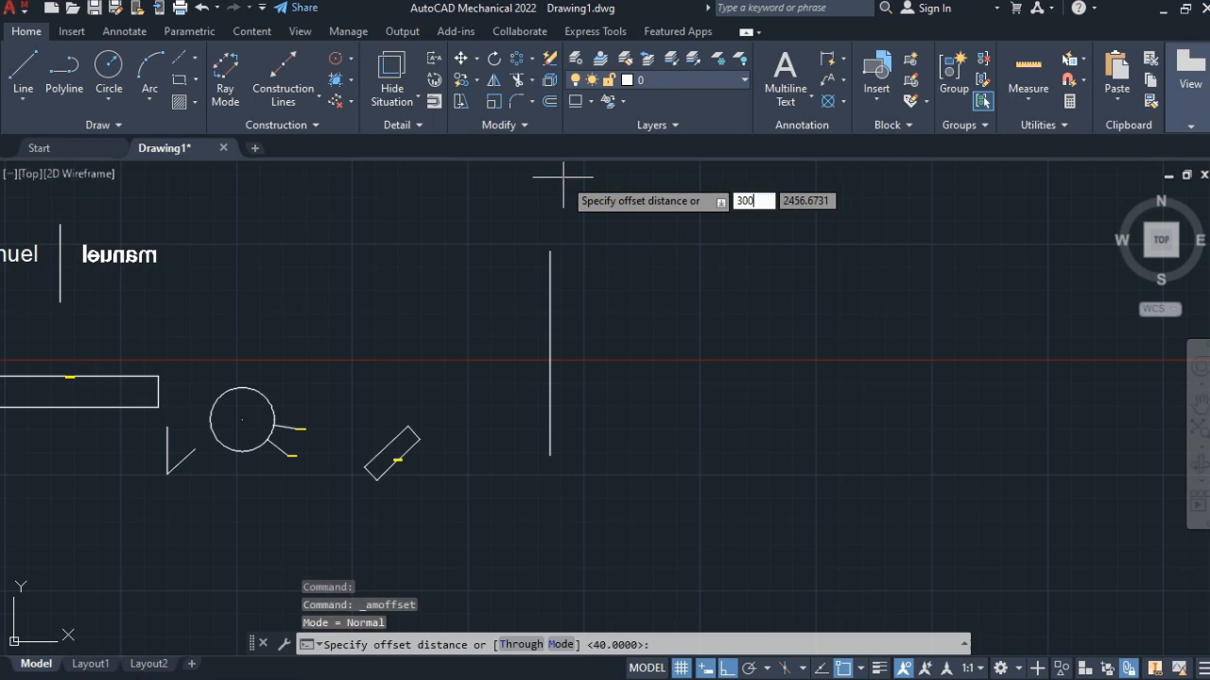
key("Return")
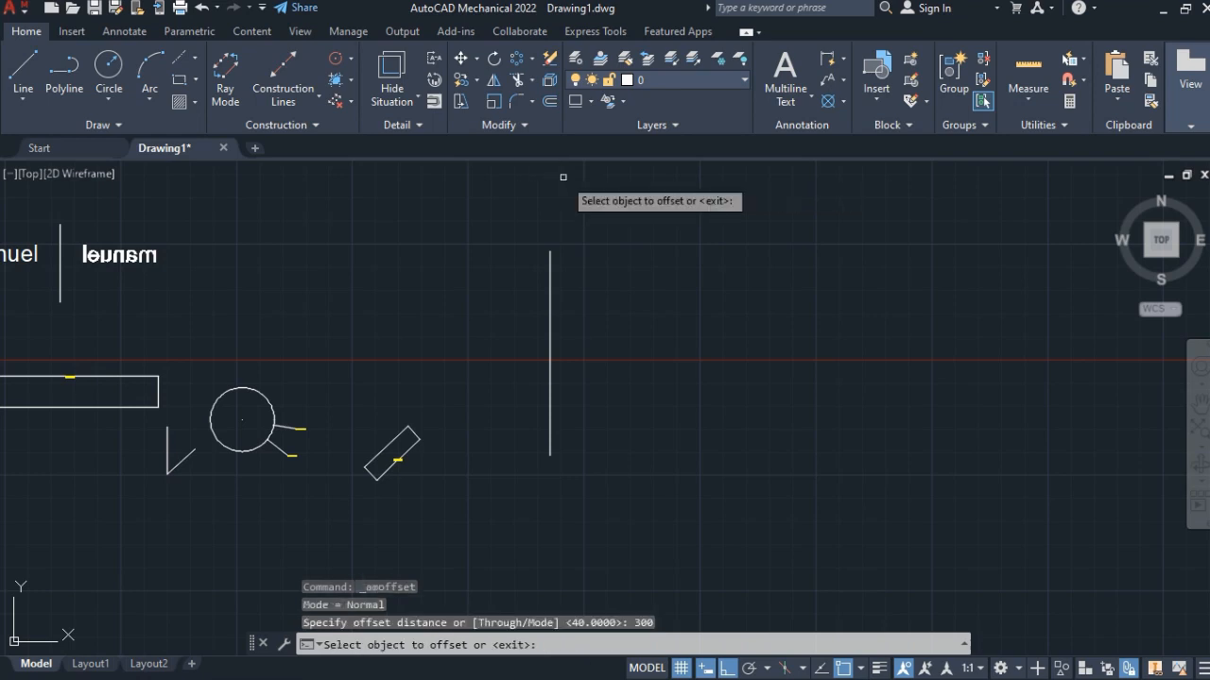
left_click(551, 377)
left_click(583, 388)
left_click(571, 390)
left_click(596, 398)
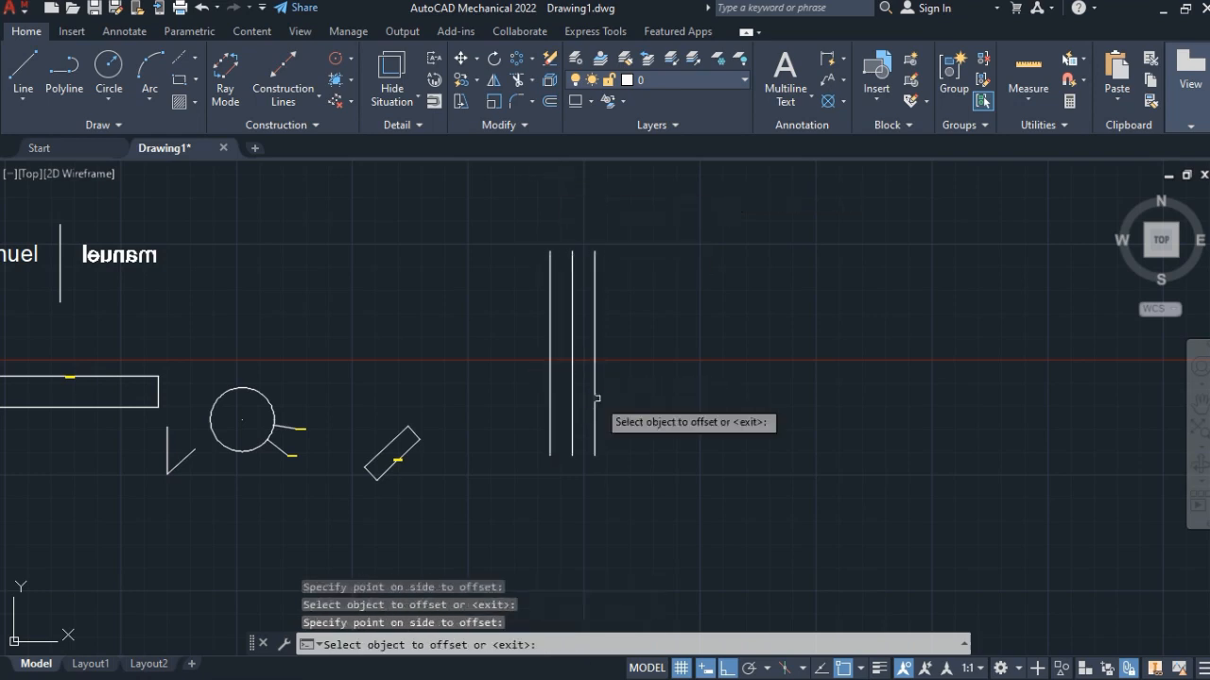
left_click(608, 400)
left_click(595, 400)
left_click(612, 408)
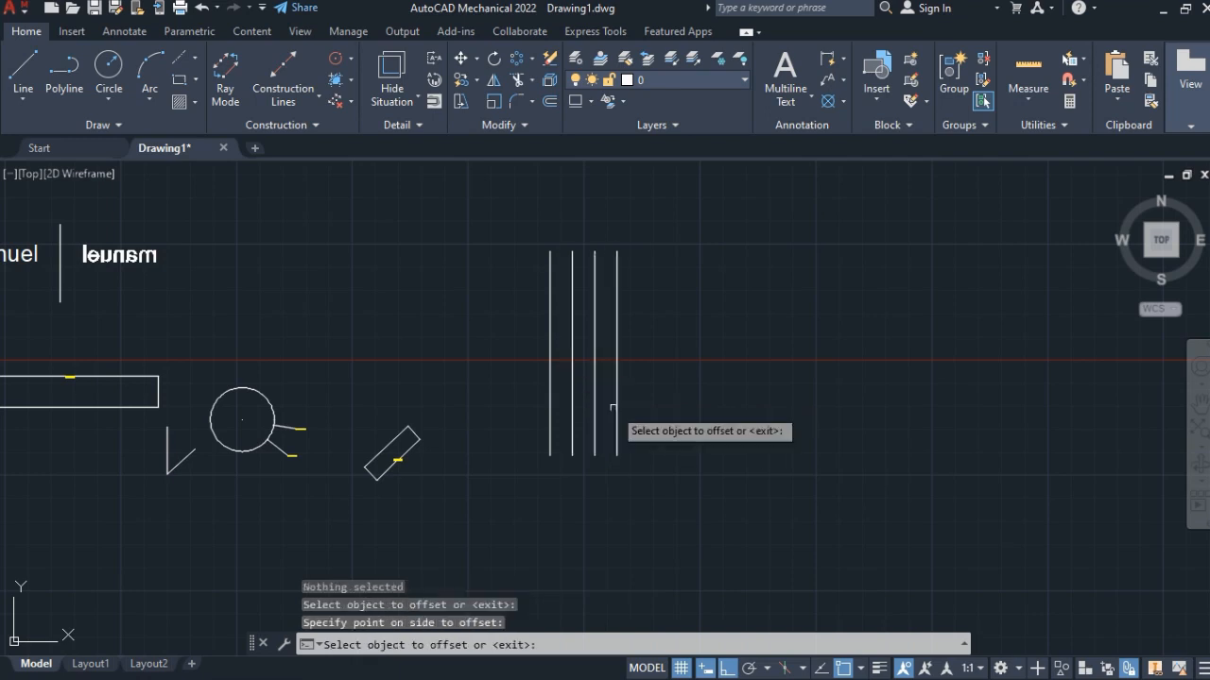
left_click(617, 425)
left_click(639, 412)
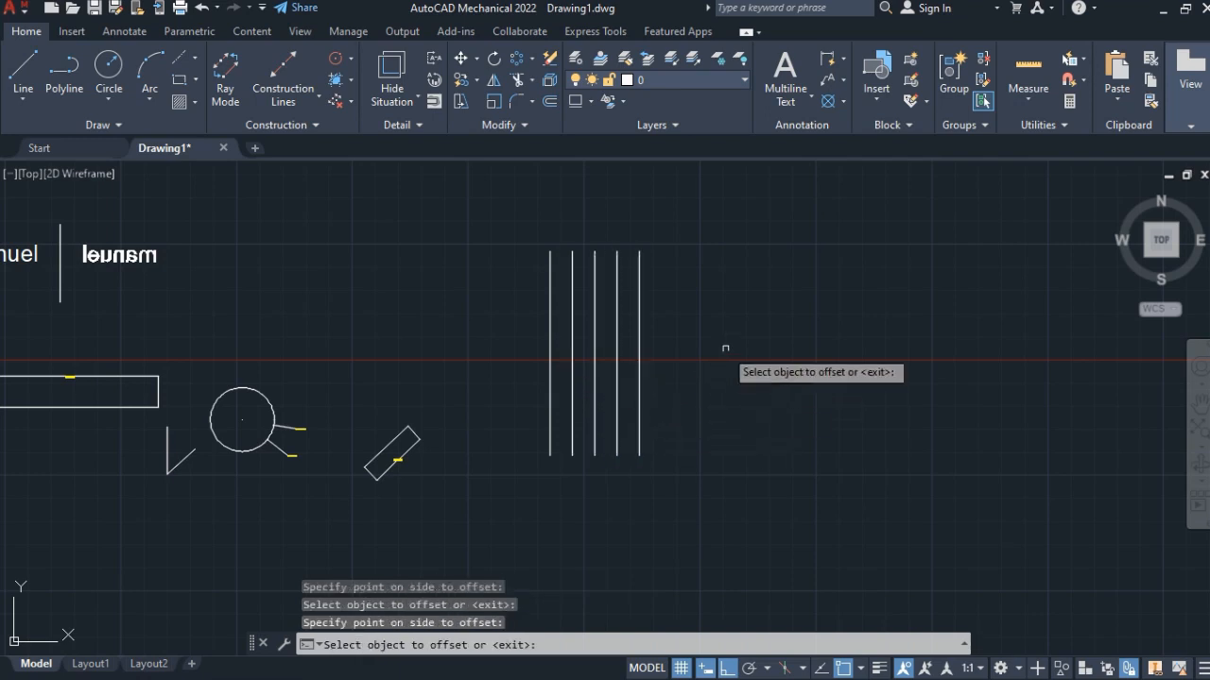
key("Escape")
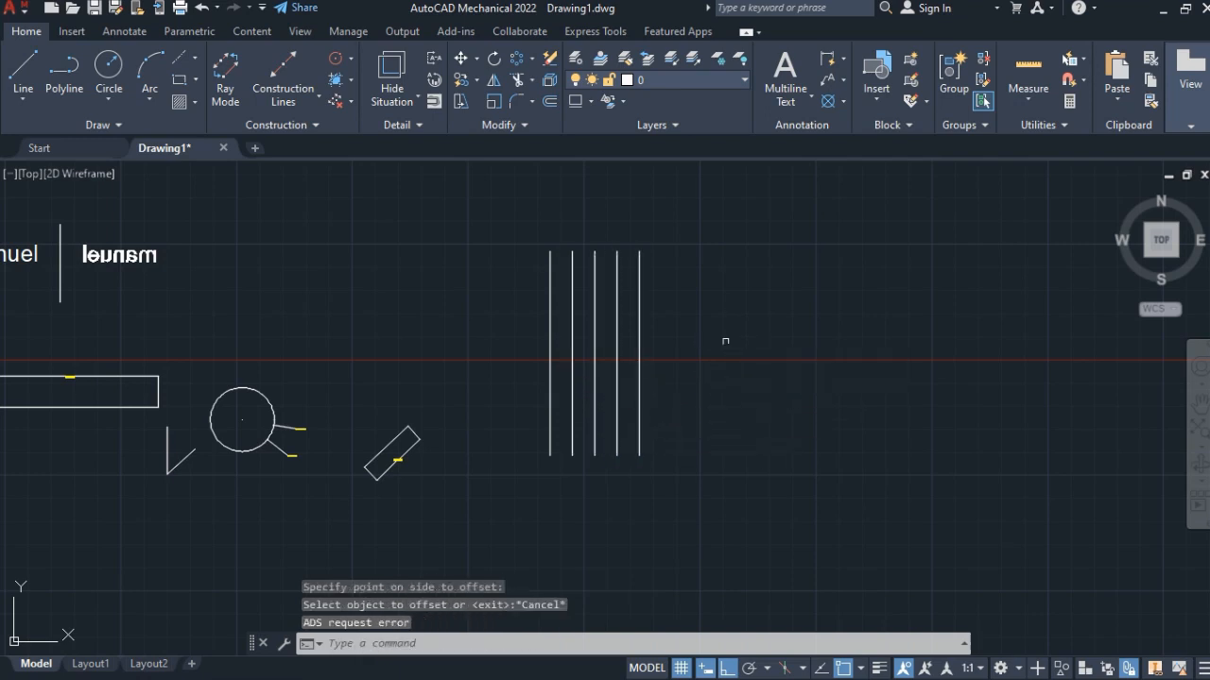
Step: Combine the five parallel vertical lines into one unnamed group with the GROUP command
left_click(688, 258)
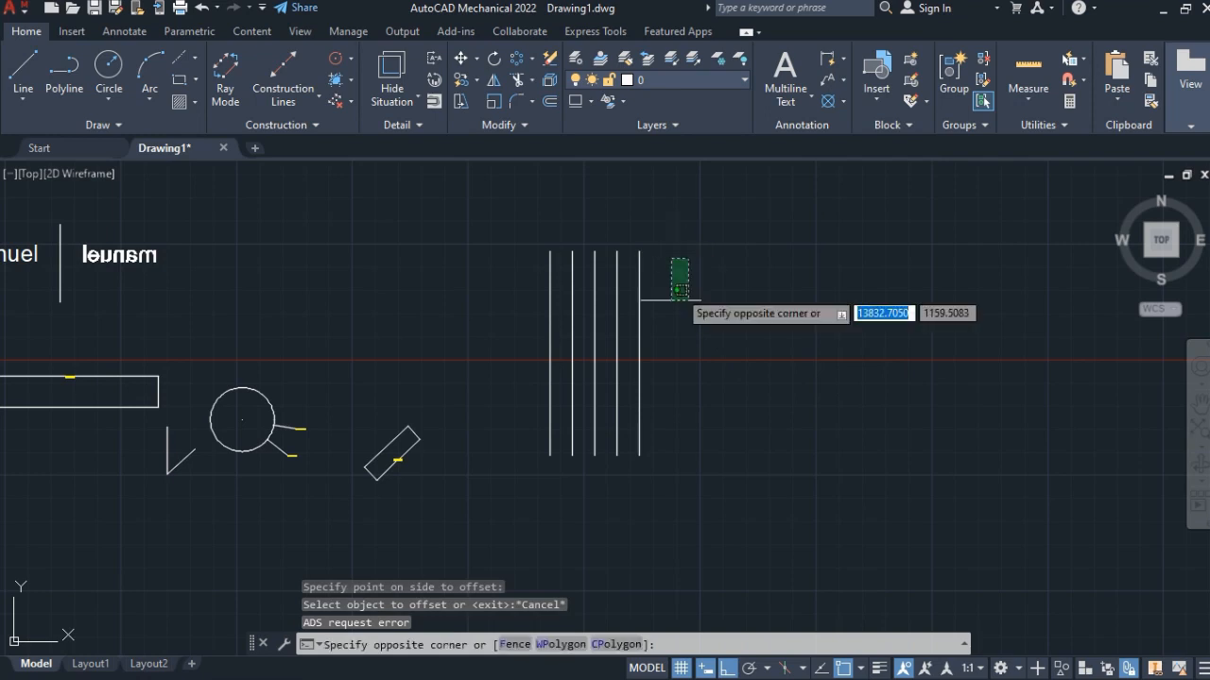
left_click(523, 388)
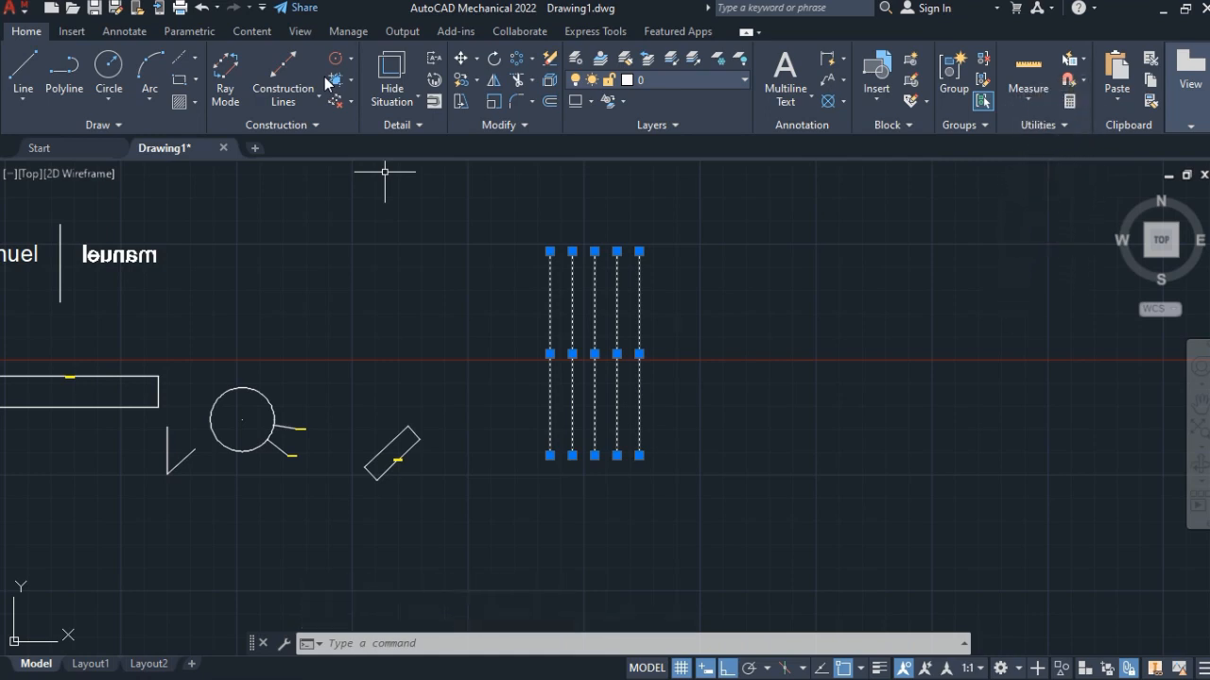
type("G")
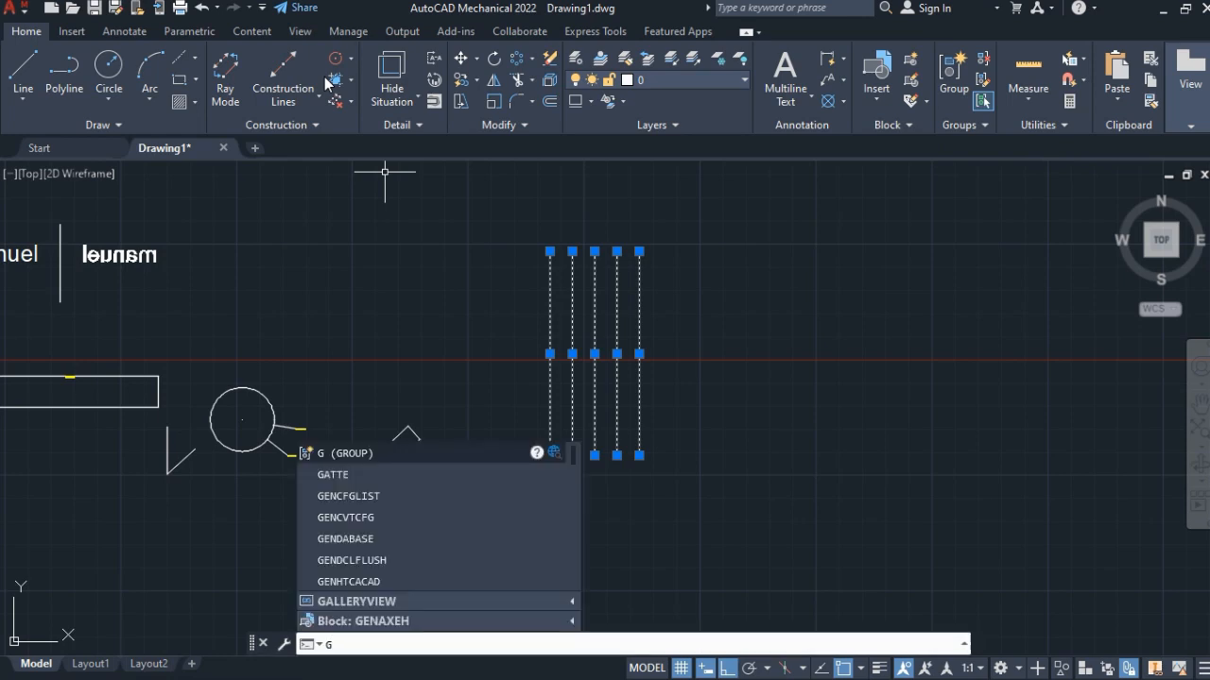
key("Return")
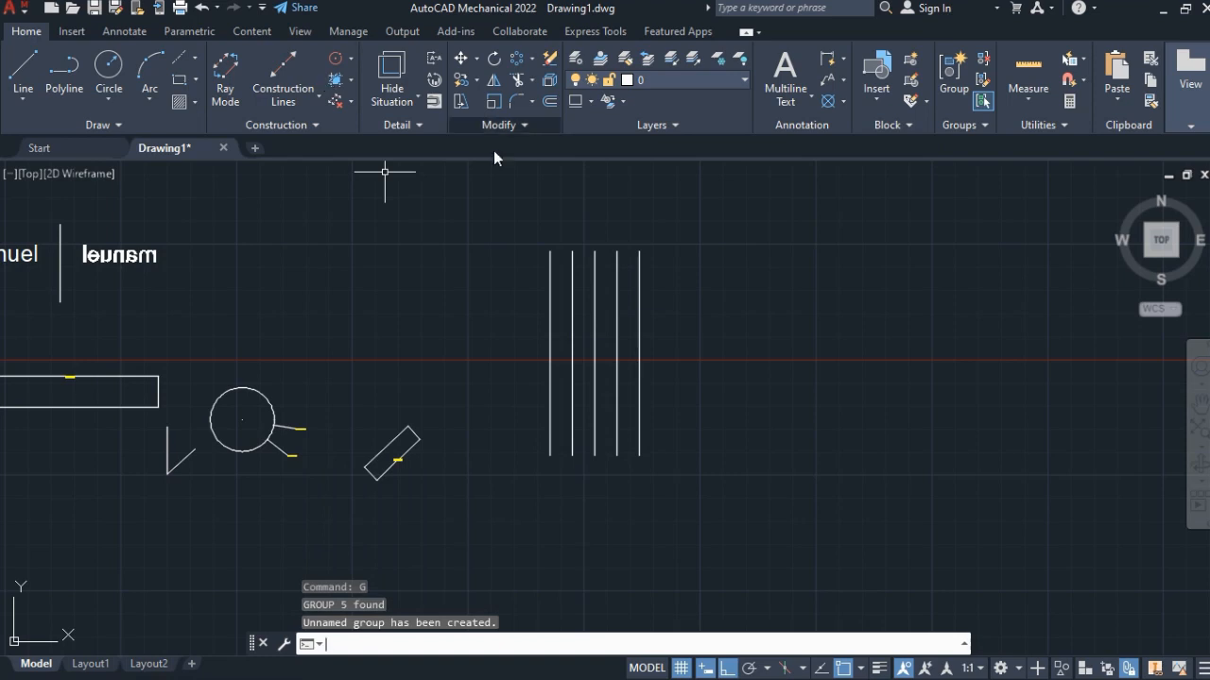
Step: Break the group of five vertical lines back into separate lines with the UNGROUP command
left_click(640, 288)
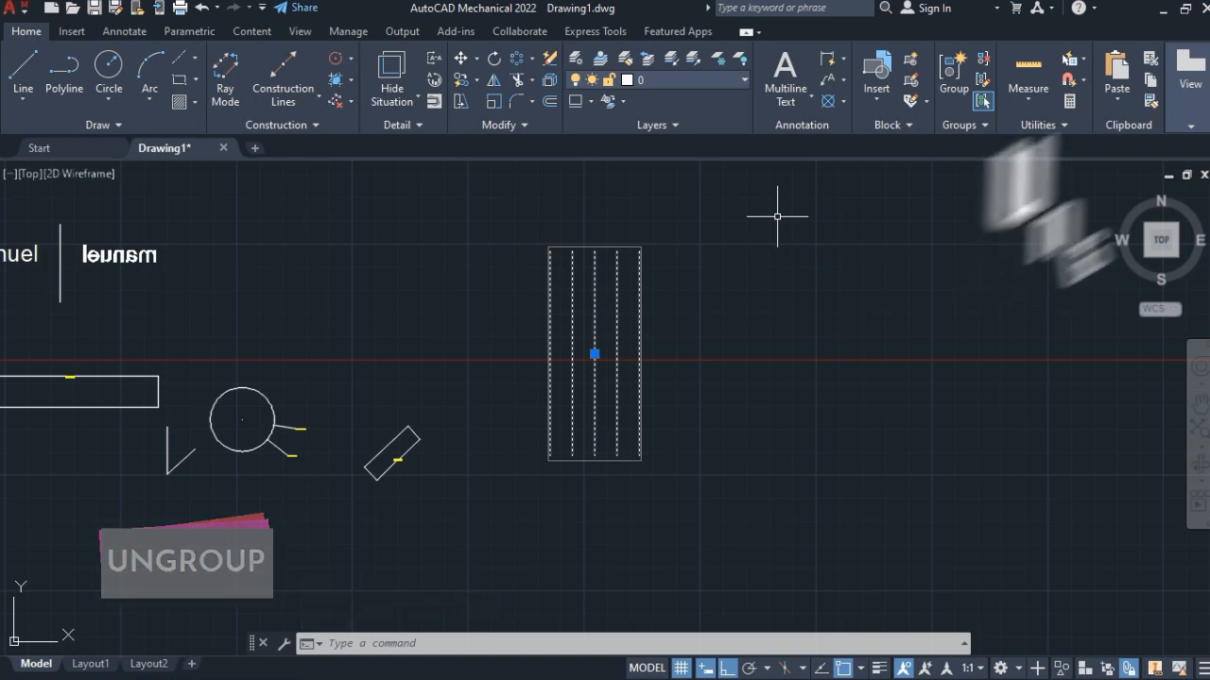
type("ung")
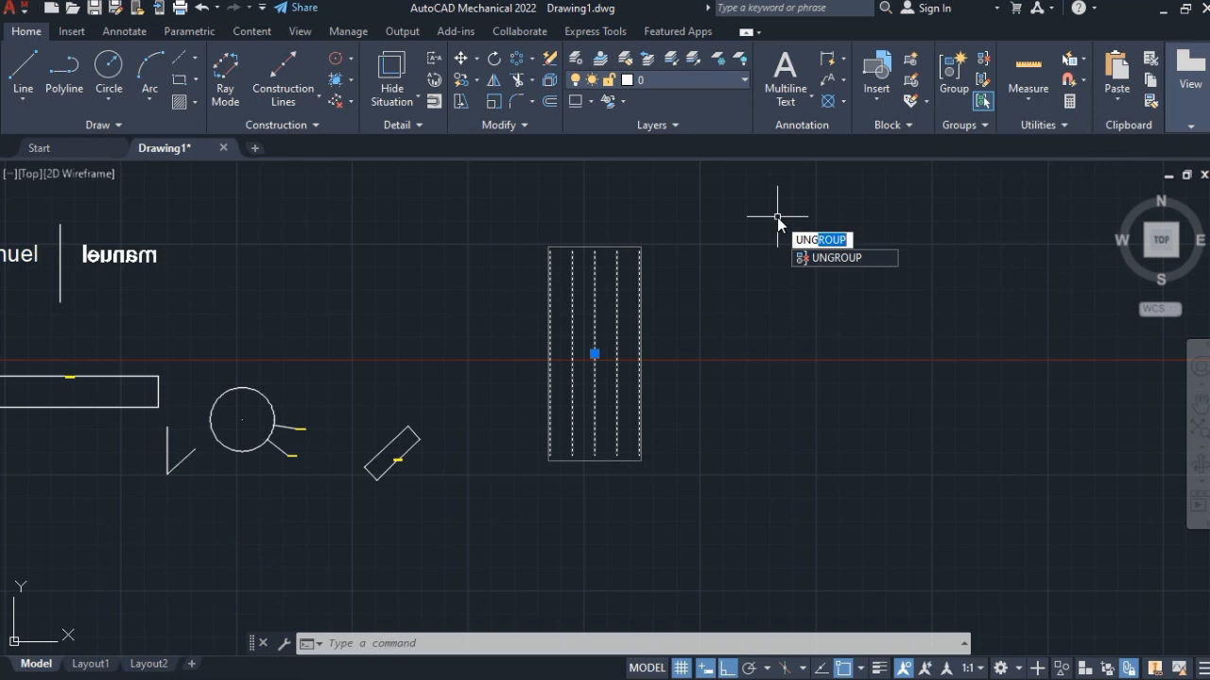
key("Return")
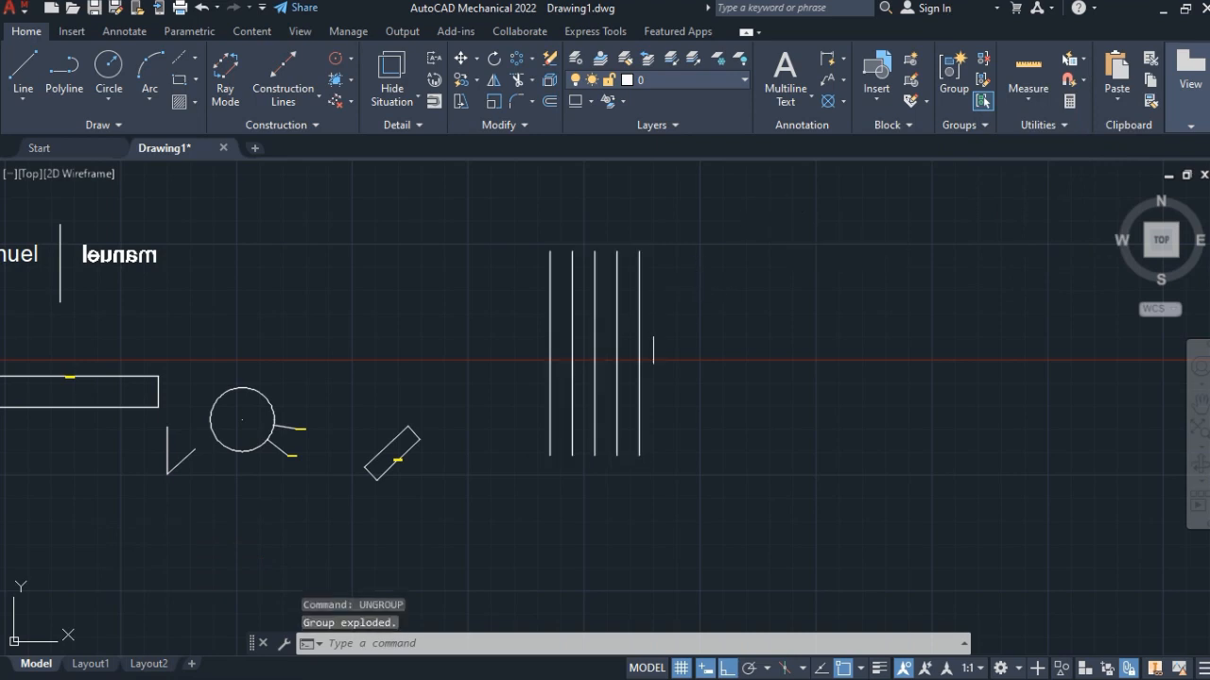
left_click(634, 364)
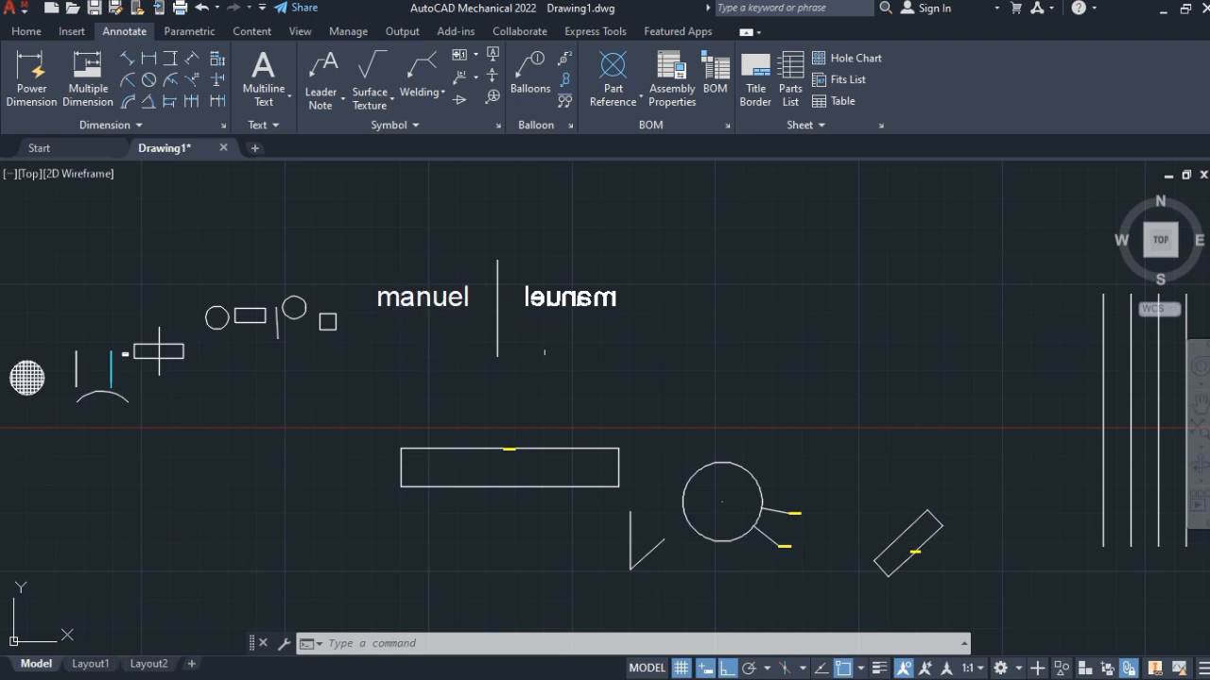
Step: Copy the unmirrored name text horizontally to the empty area between the mirrored text and the parallel vertical lines
middle_click_drag(554, 350, 421, 368)
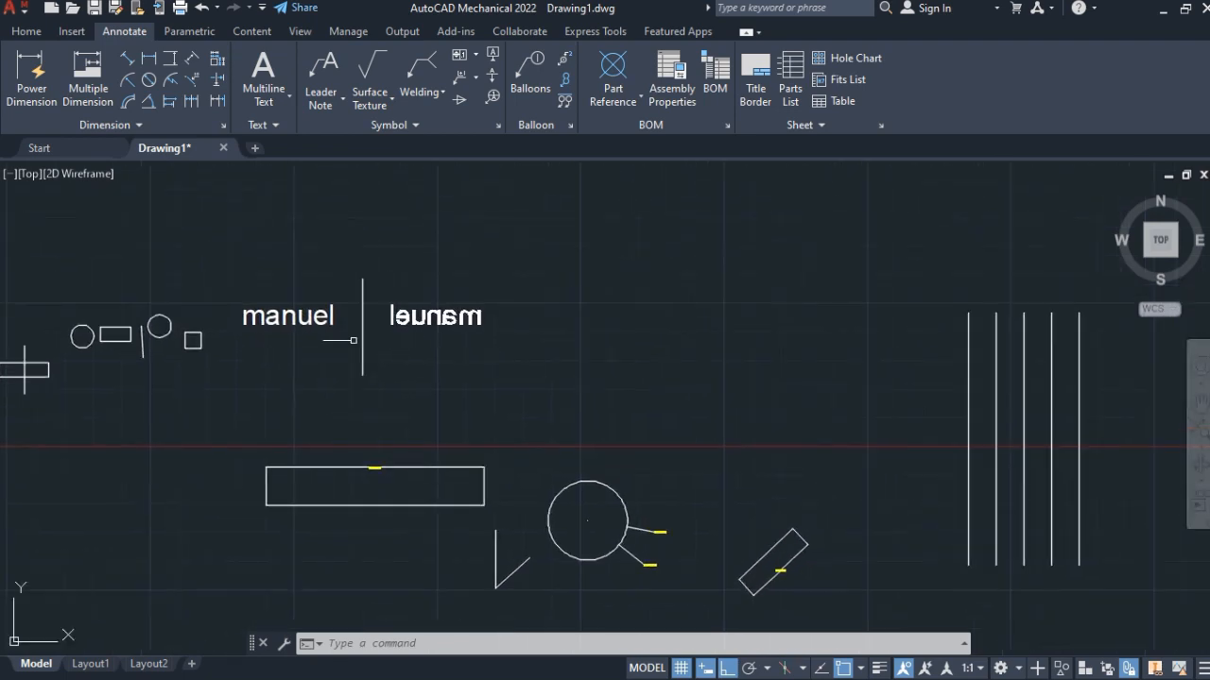
left_click(319, 312)
type("c")
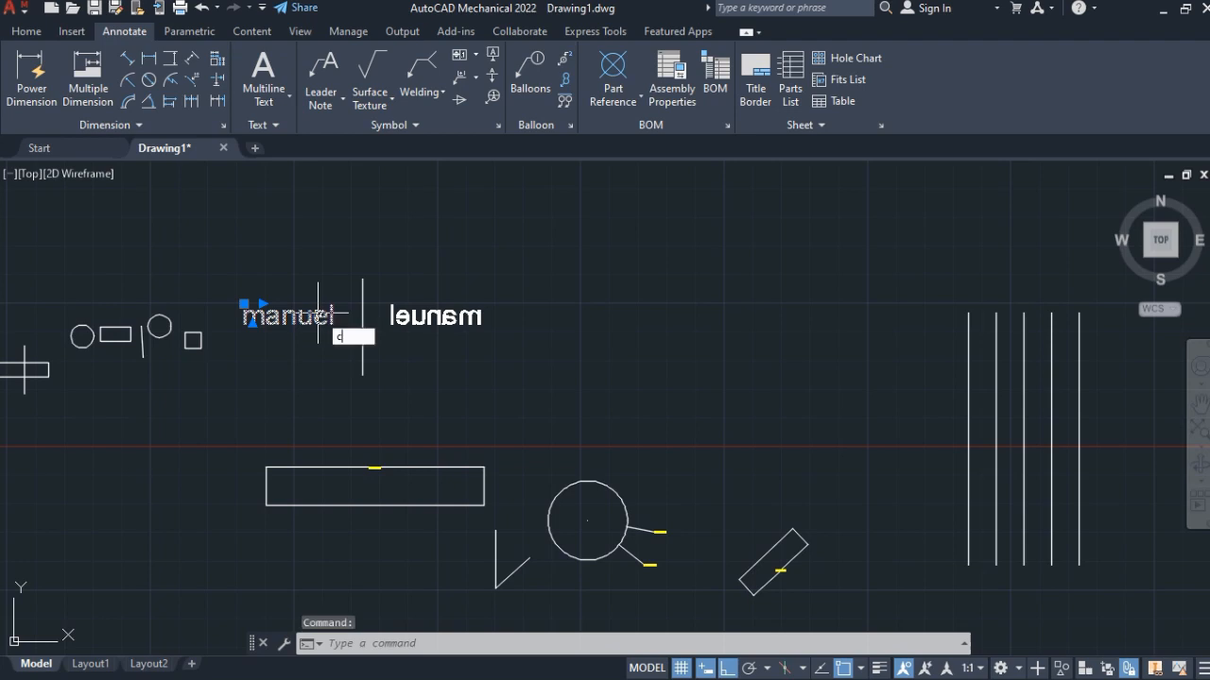
type("opy")
key("Return")
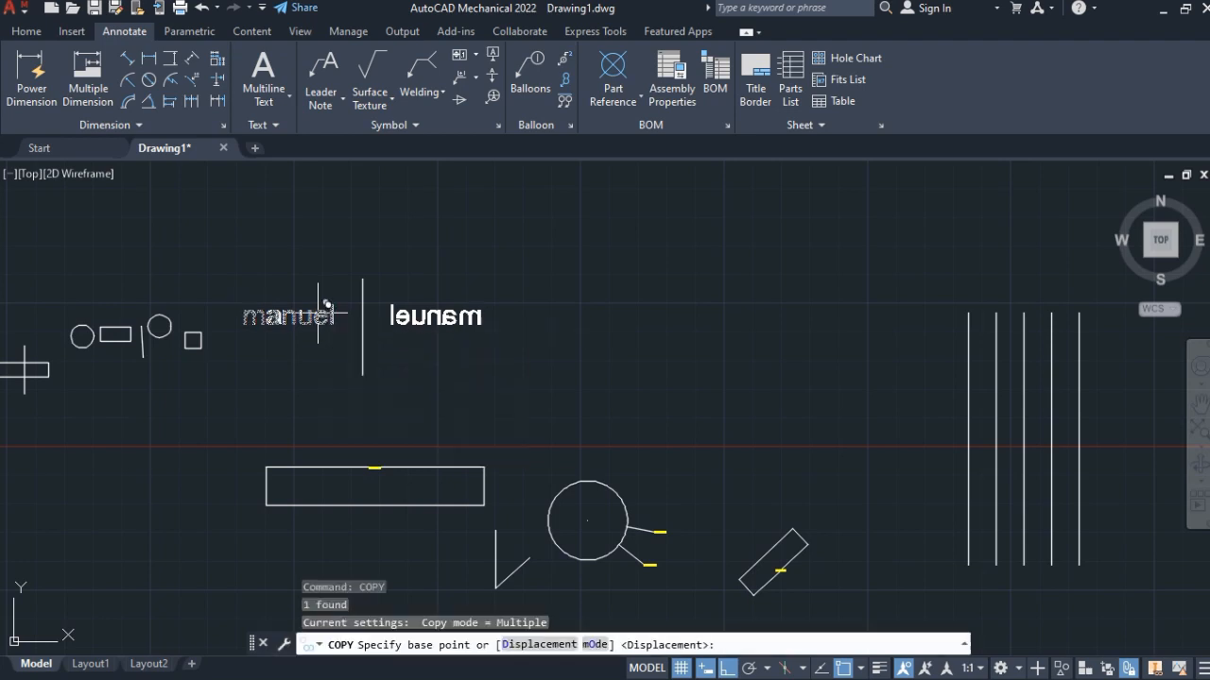
left_click(325, 310)
left_click(687, 369)
key("Escape")
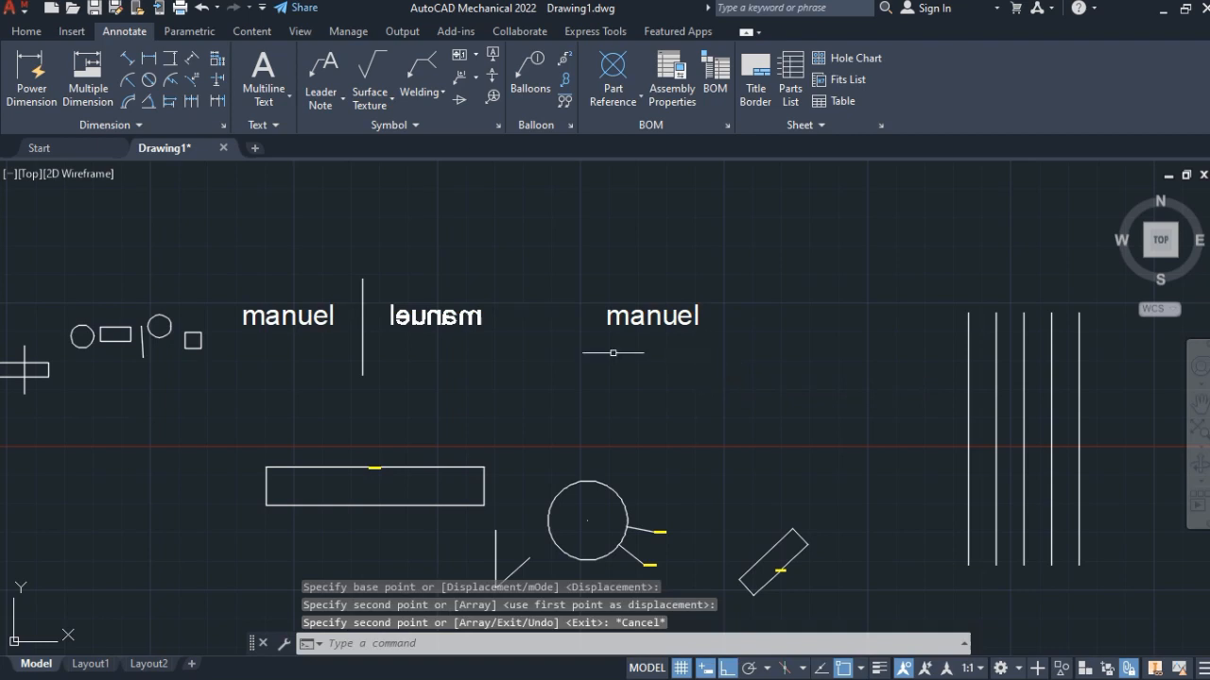
Step: Draw a three-point arc bulging upward just below the copied text, with Ortho mode turned off
left_click(27, 32)
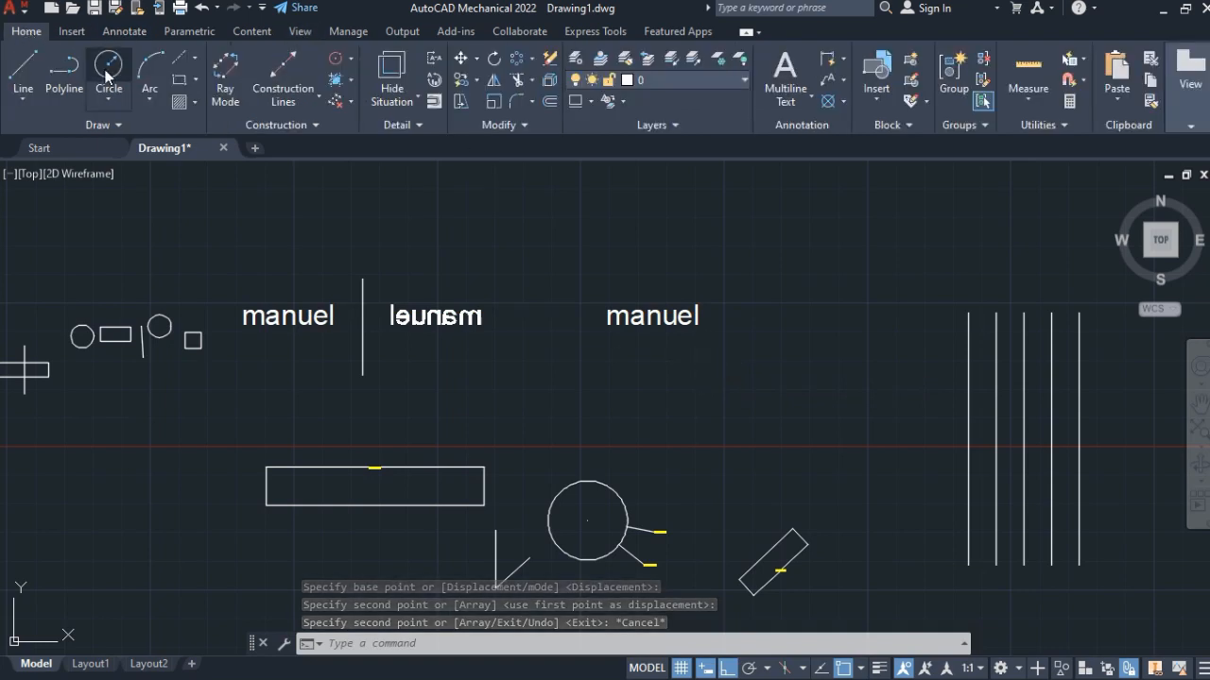
left_click(145, 71)
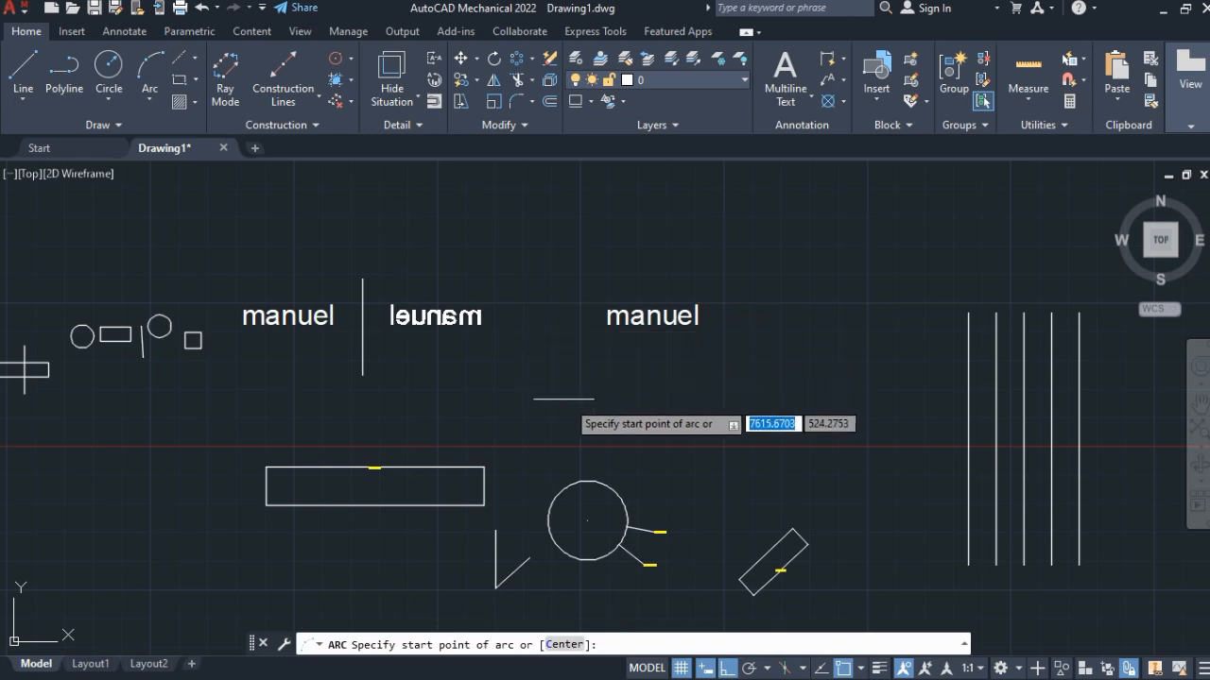
left_click(595, 406)
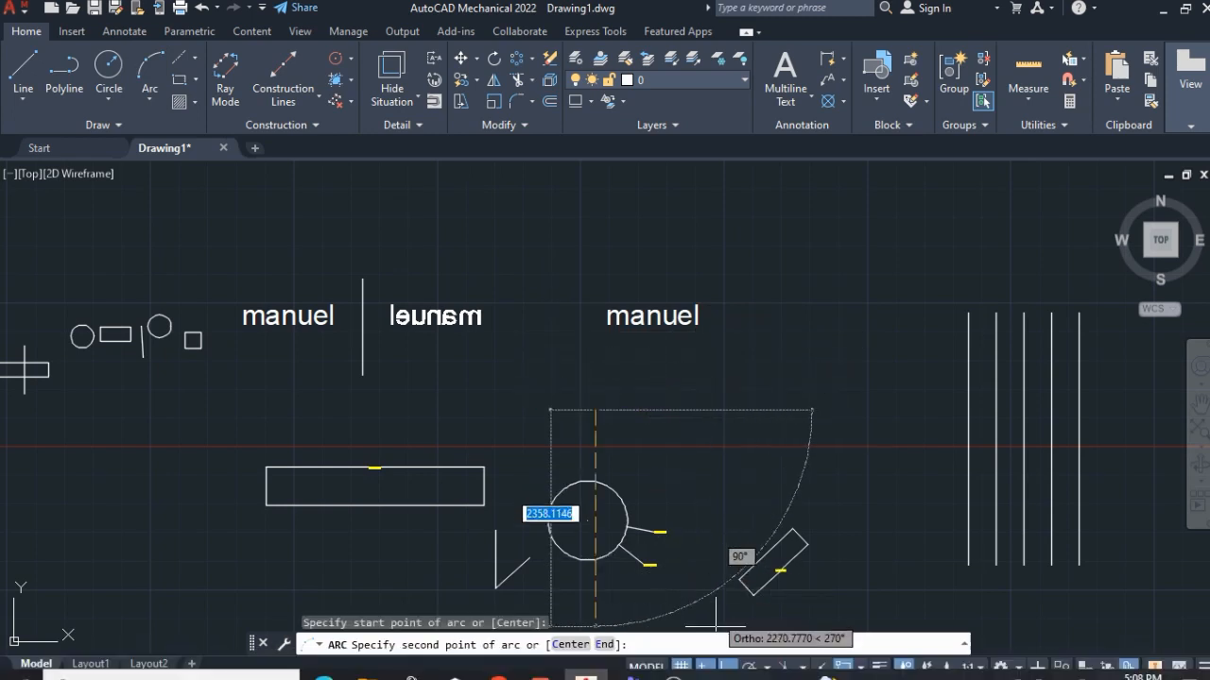
left_click(726, 668)
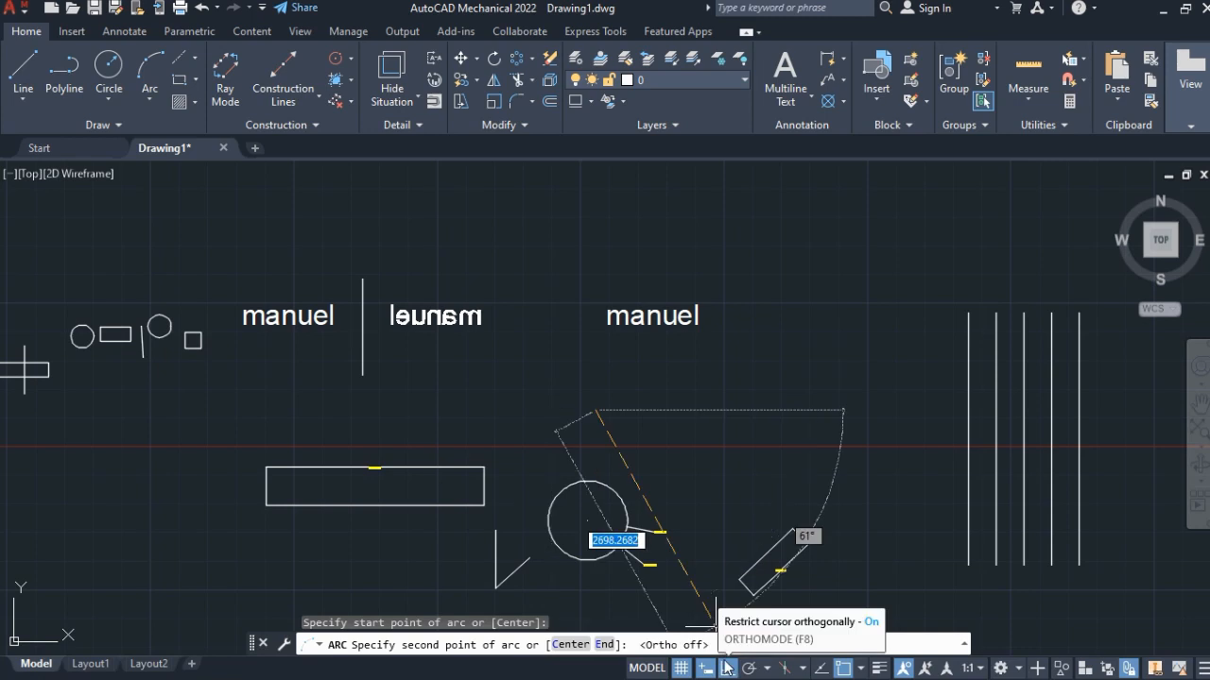
left_click(683, 369)
left_click(809, 424)
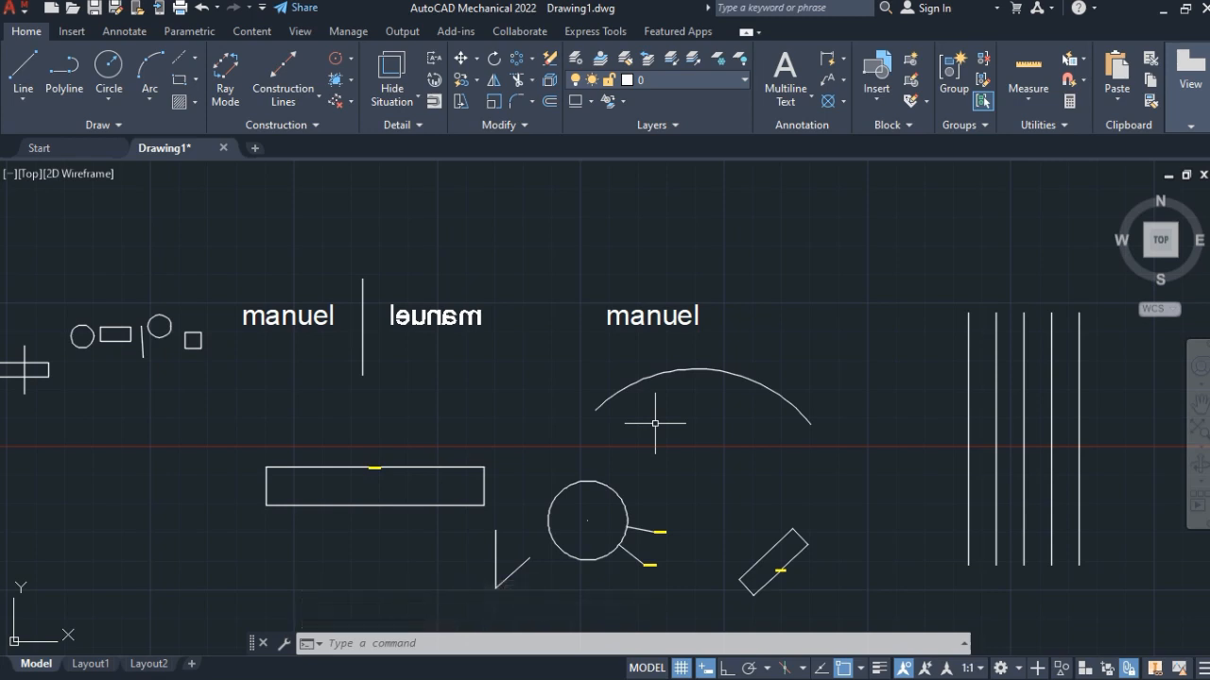
Step: Add arc-aligned text to the new arc with ARCTEXT, entering the name in capitals and a text height of 2
type("arcrte")
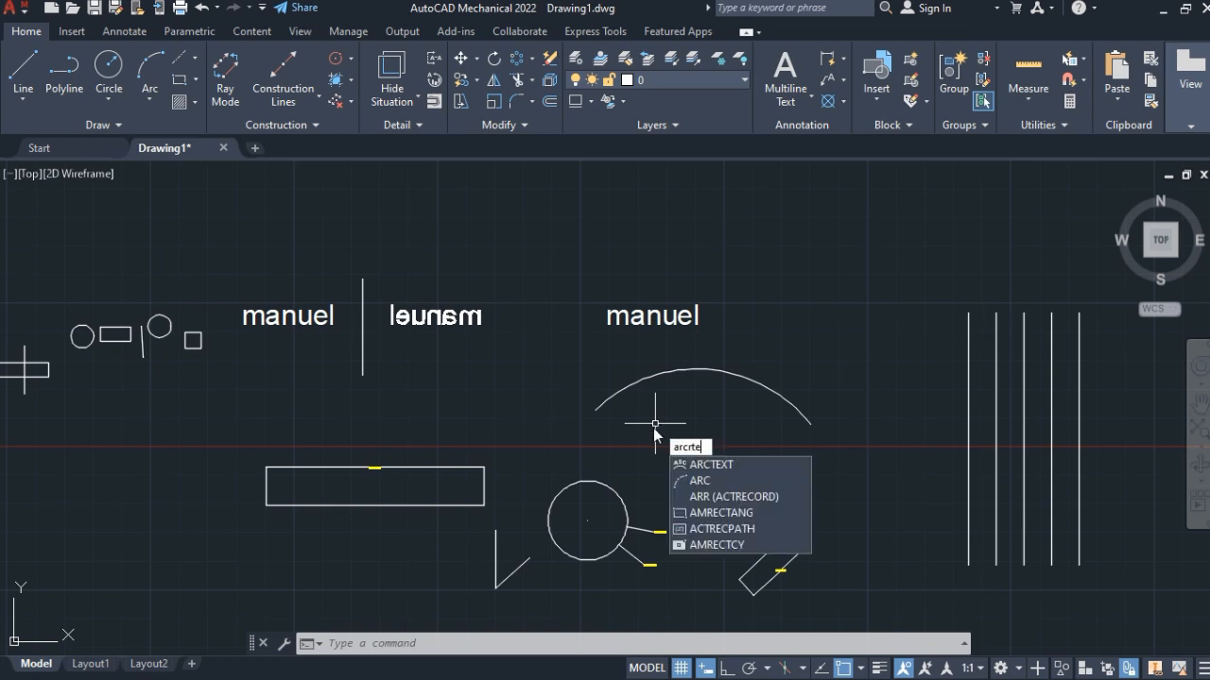
left_click(717, 465)
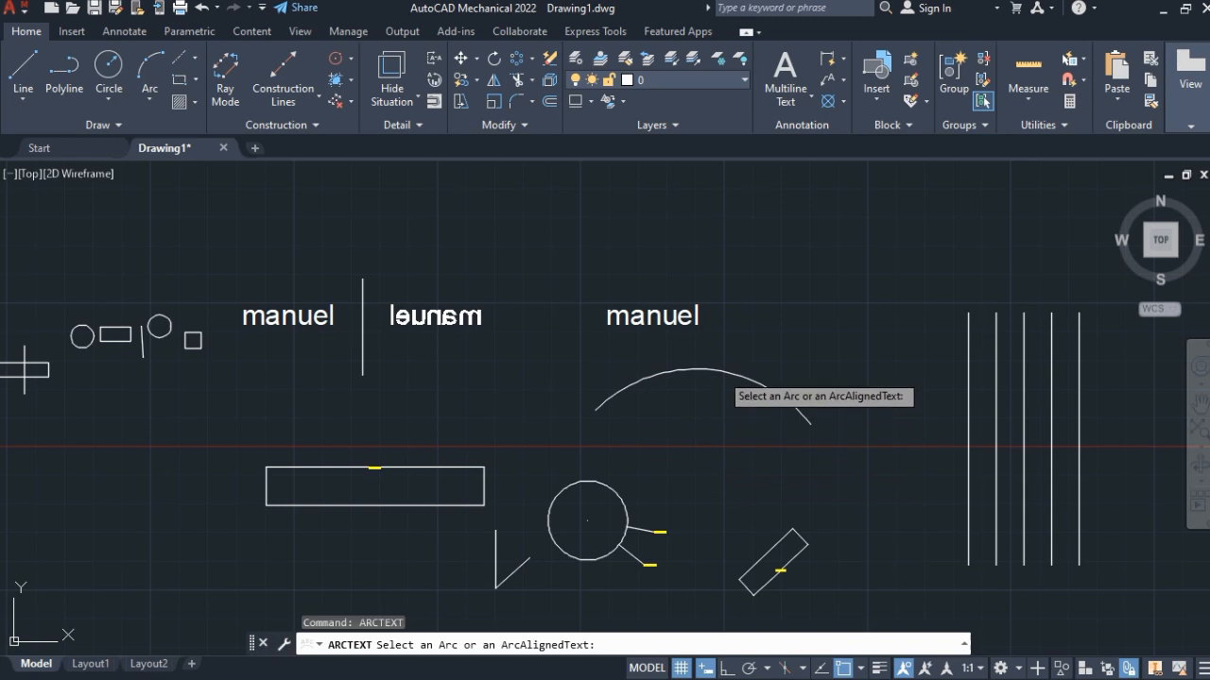
left_click(730, 376)
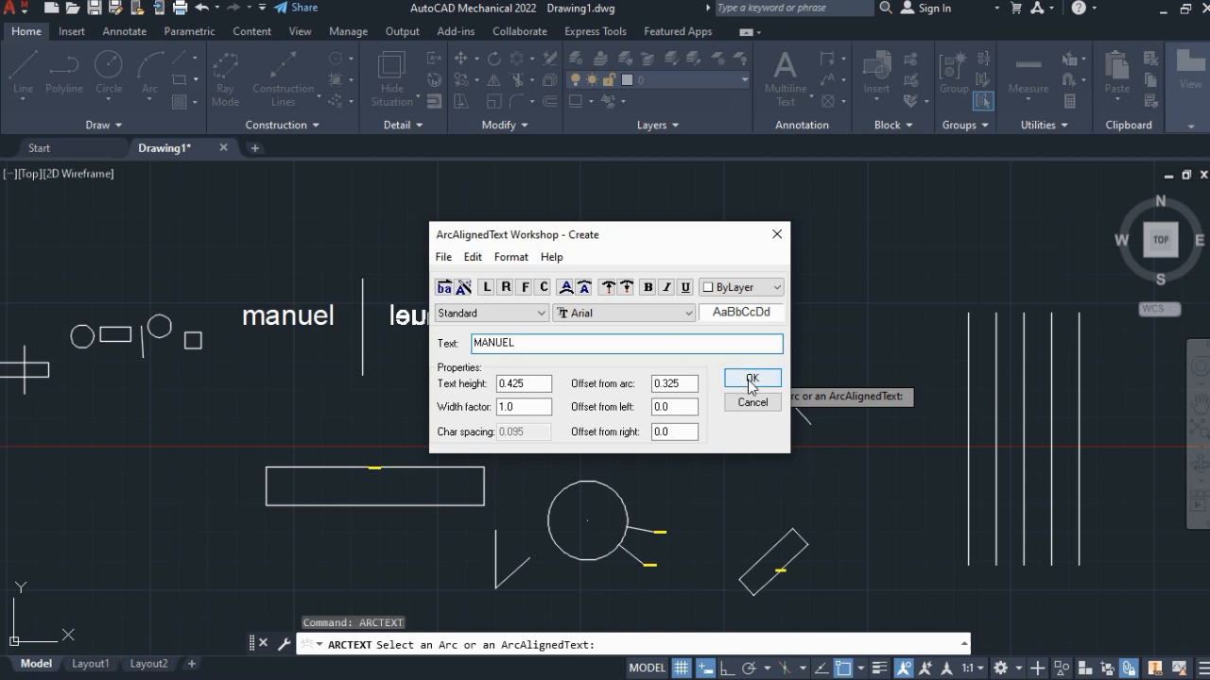
left_click(525, 384)
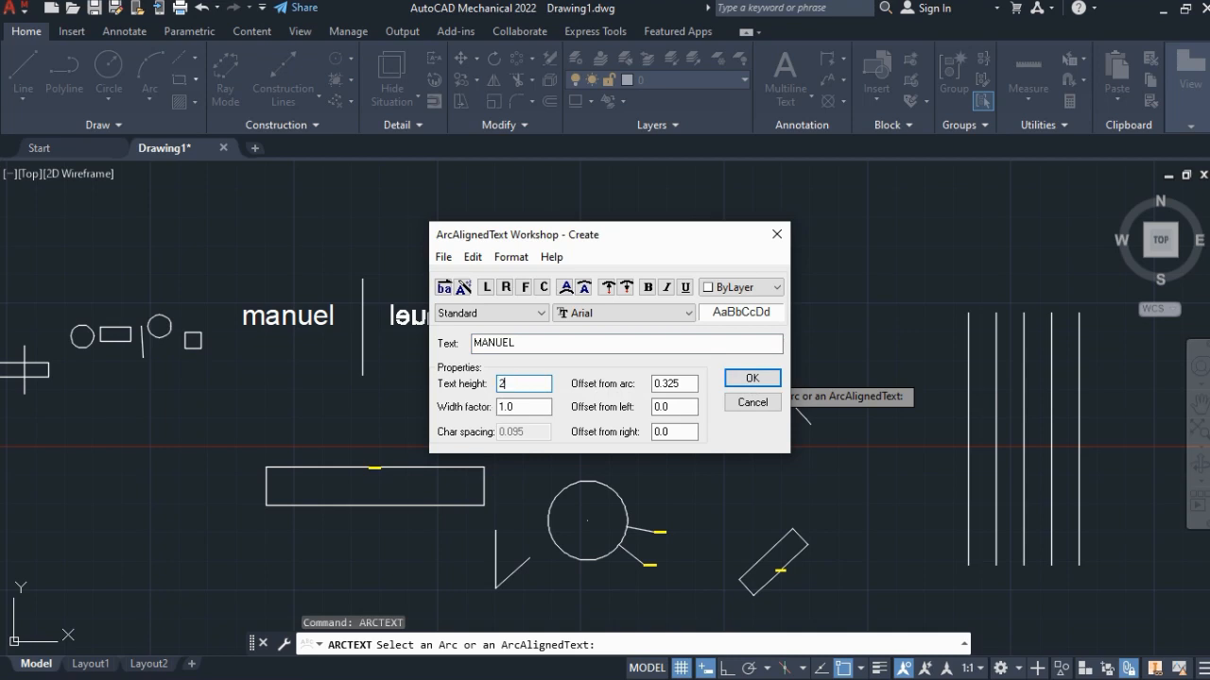
type("2")
left_click(742, 381)
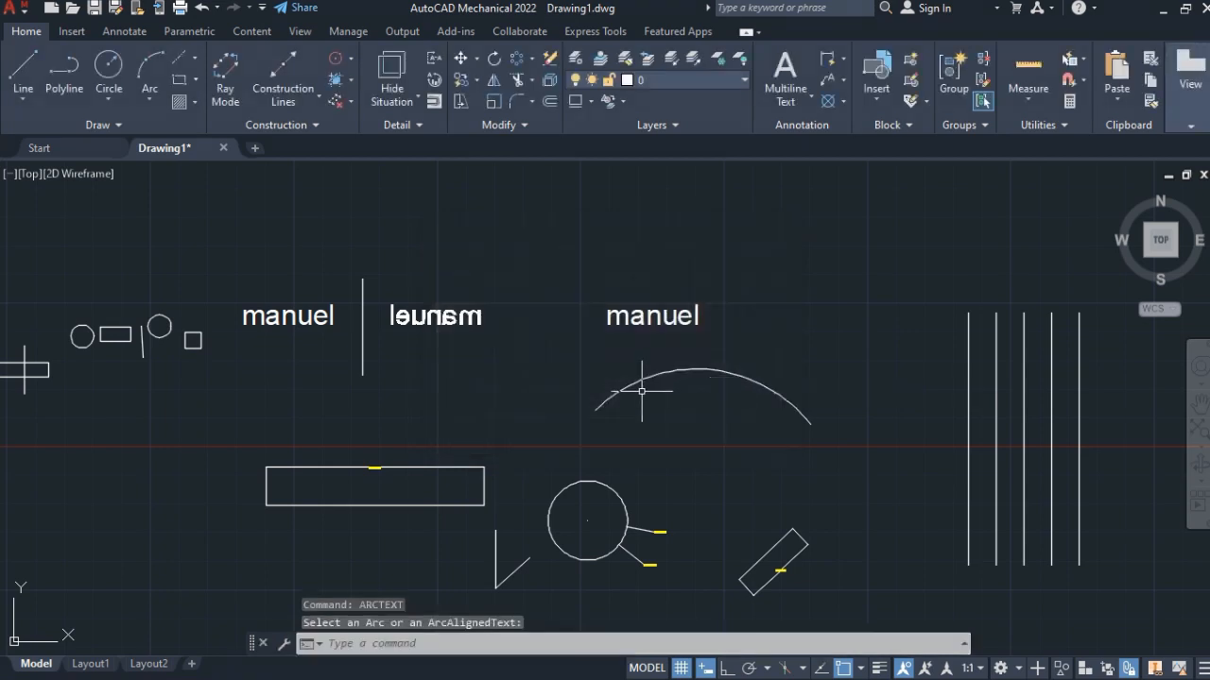
Step: Set the height of the arc-aligned text to 40 in its properties, then deselect it and close the properties
scroll(649, 391, "up", 4)
scroll(584, 385, "up", 4)
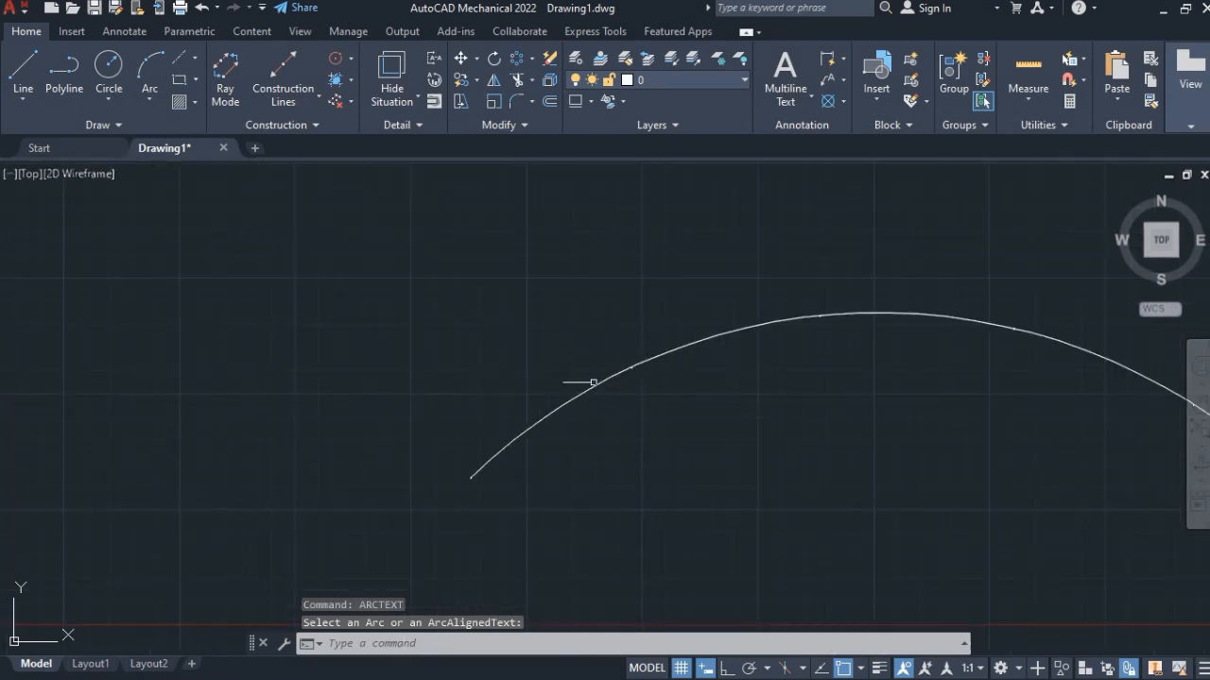
scroll(609, 370, "up", 2)
scroll(802, 289, "up", 4)
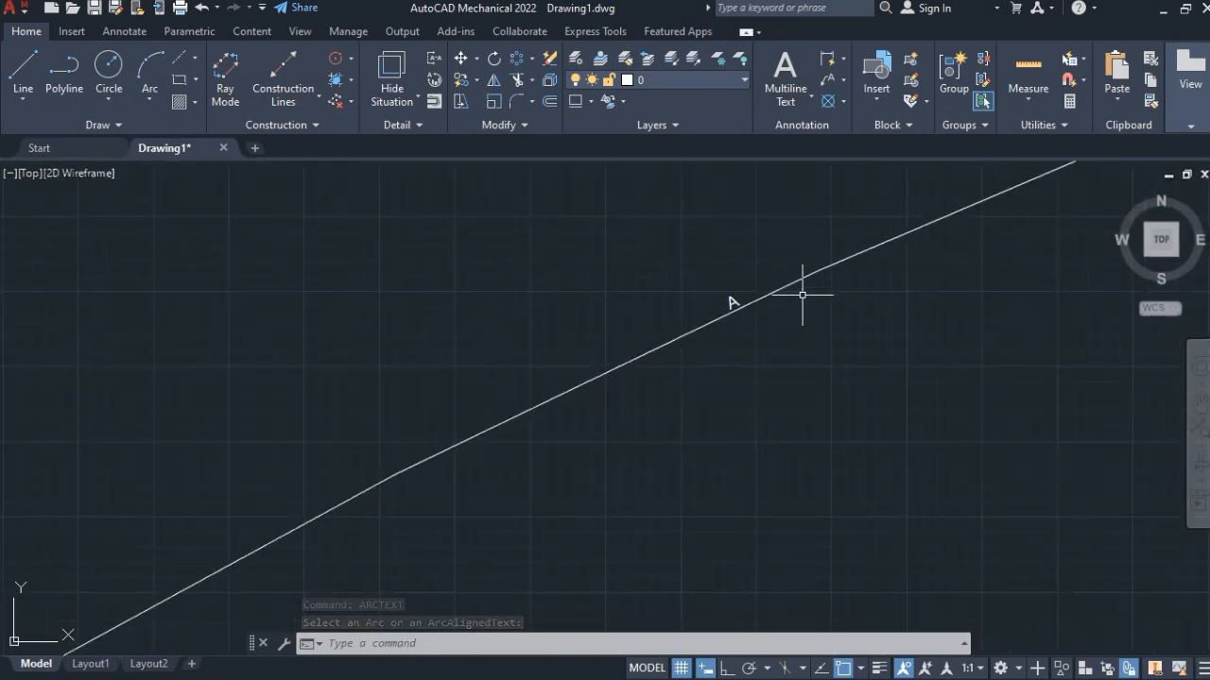
double_click(718, 282)
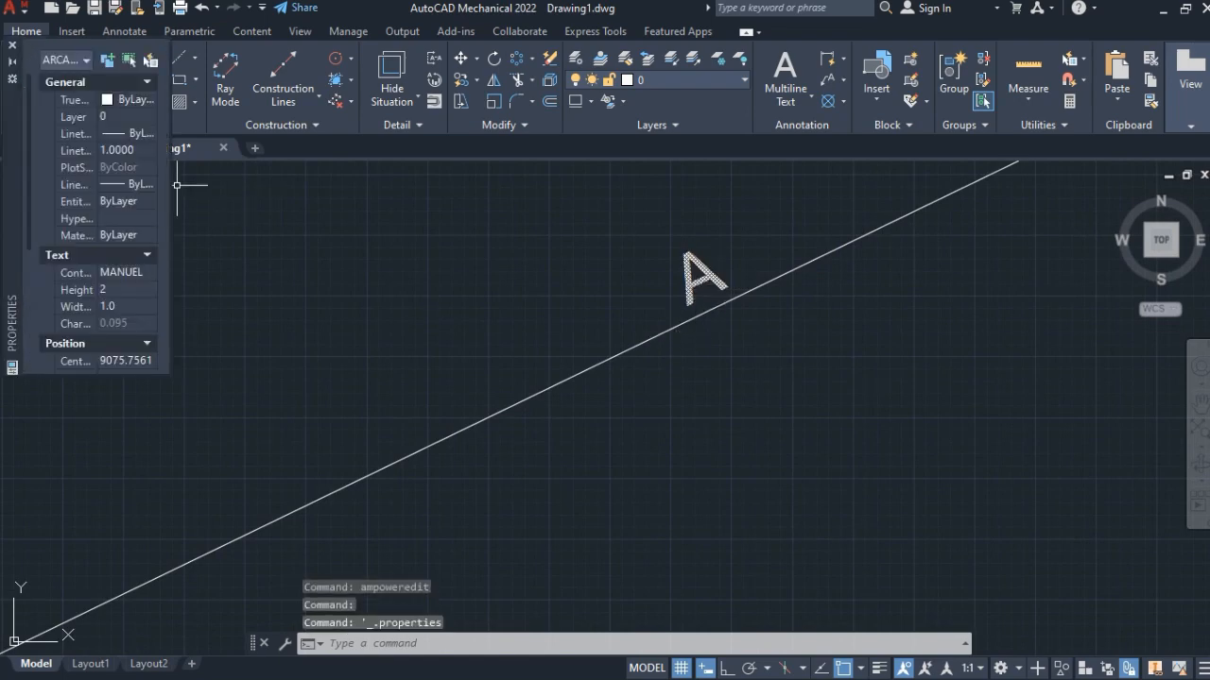
scroll(103, 222, "down", 3)
scroll(114, 161, "up", 3)
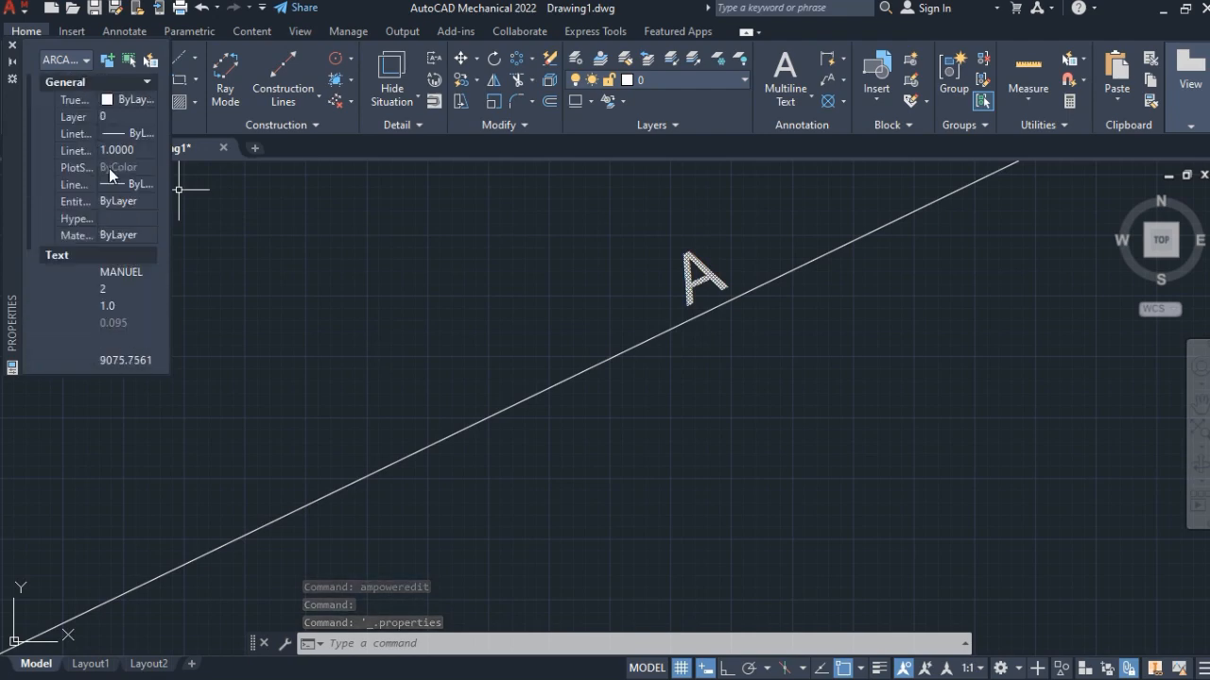
left_click(116, 287)
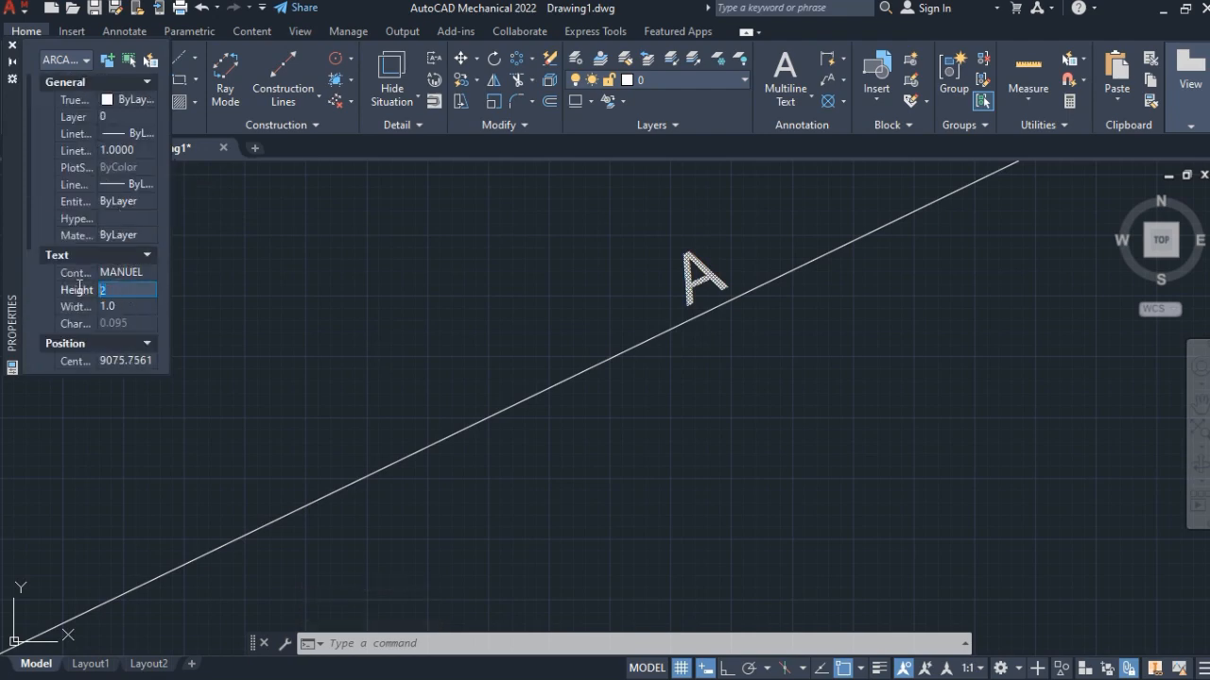
type("40")
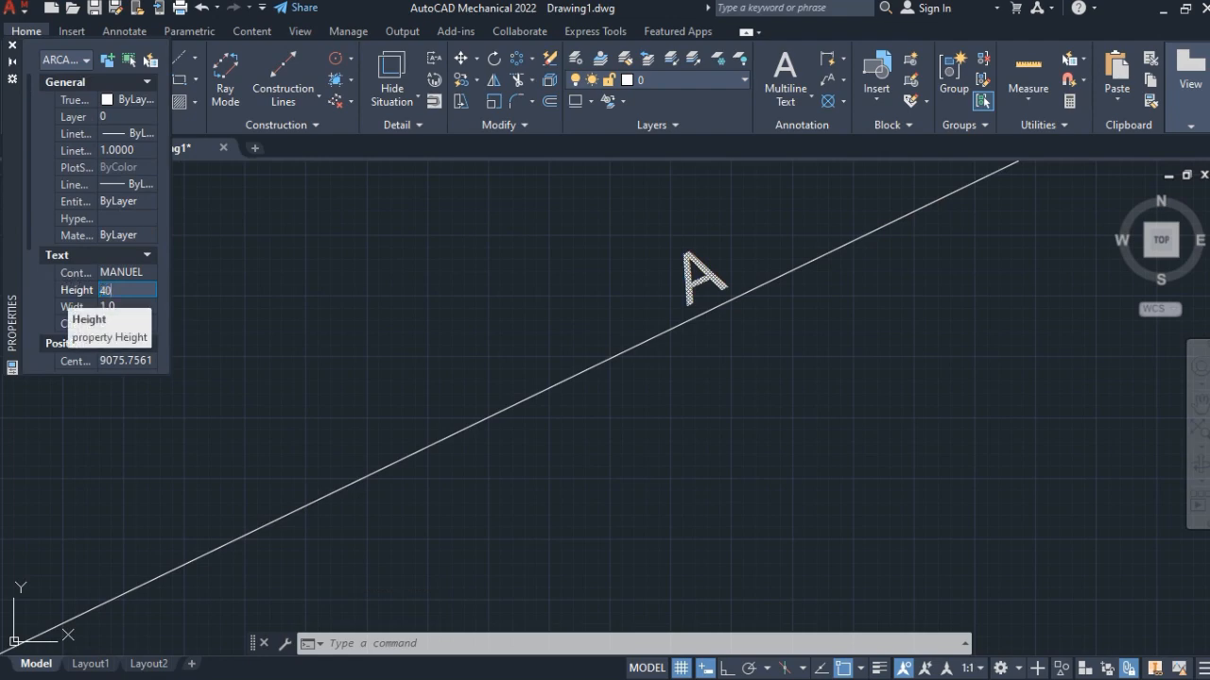
key("Tab")
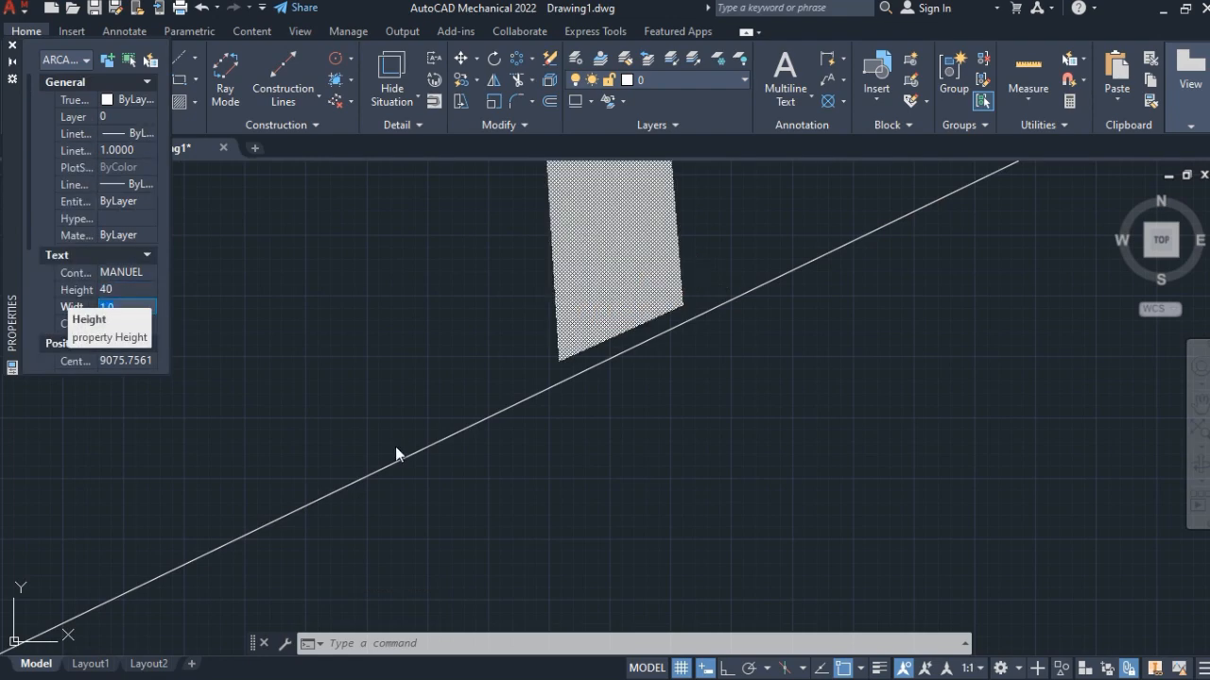
scroll(862, 494, "down", 3)
middle_click_drag(893, 454, 661, 243)
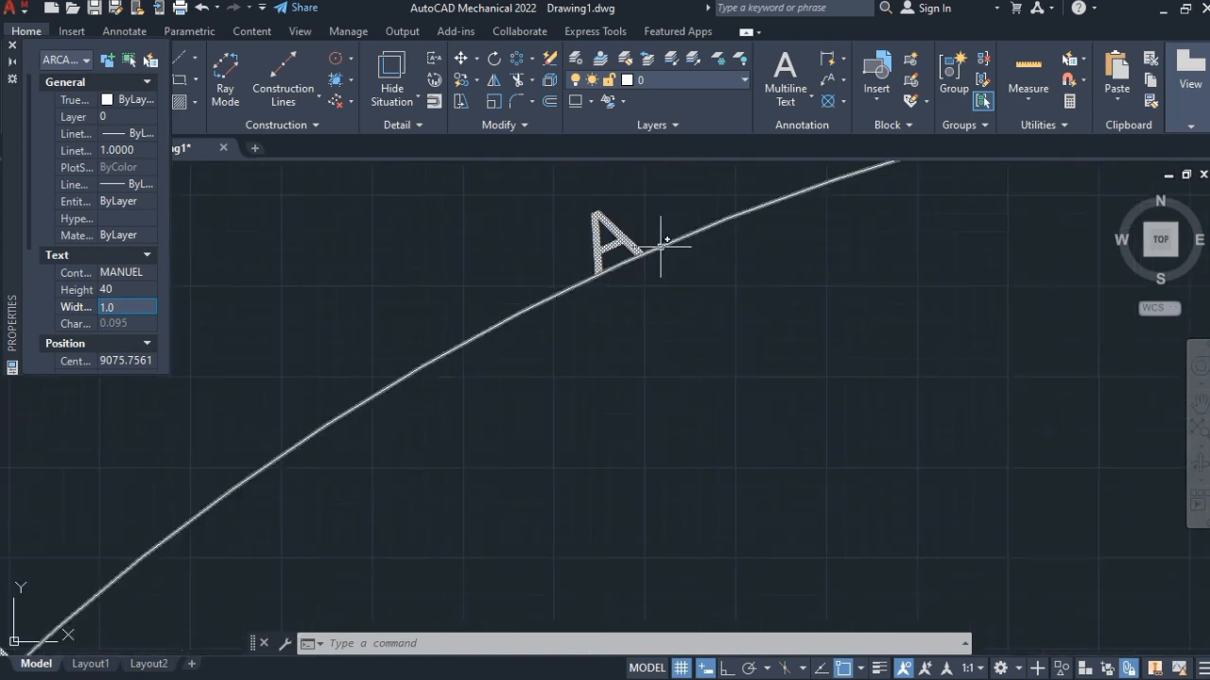
scroll(788, 405, "down", 4)
scroll(788, 406, "down", 2)
middle_click_drag(788, 406, 514, 381)
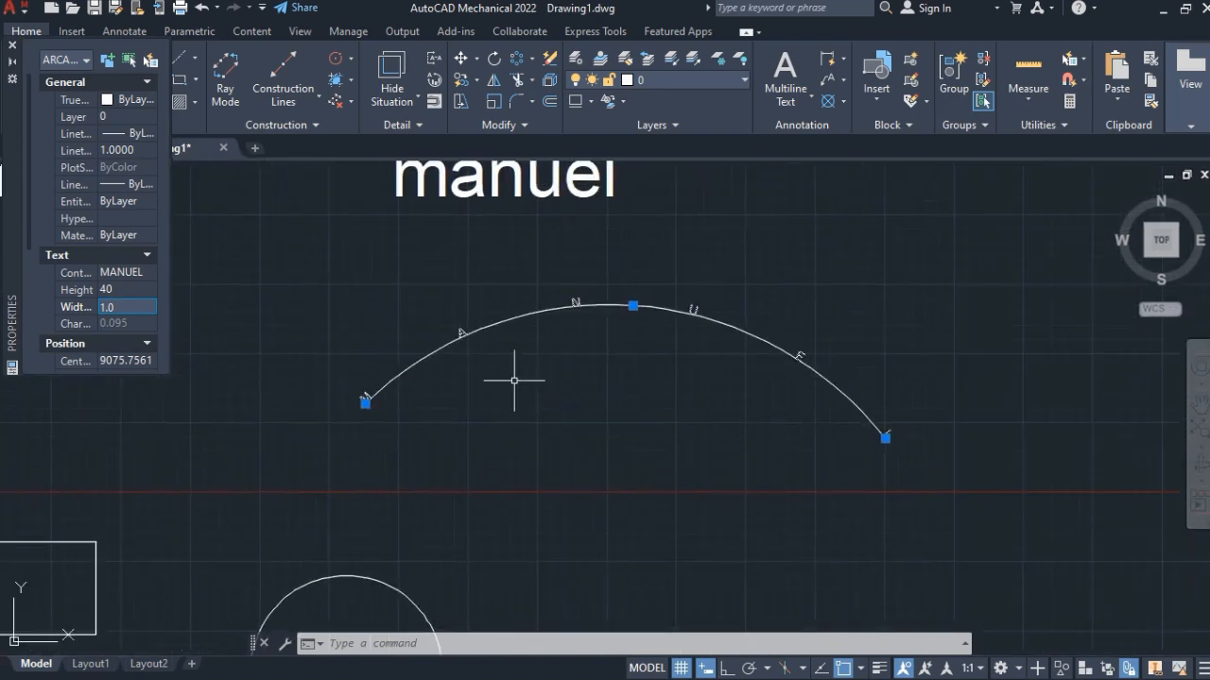
key("Escape")
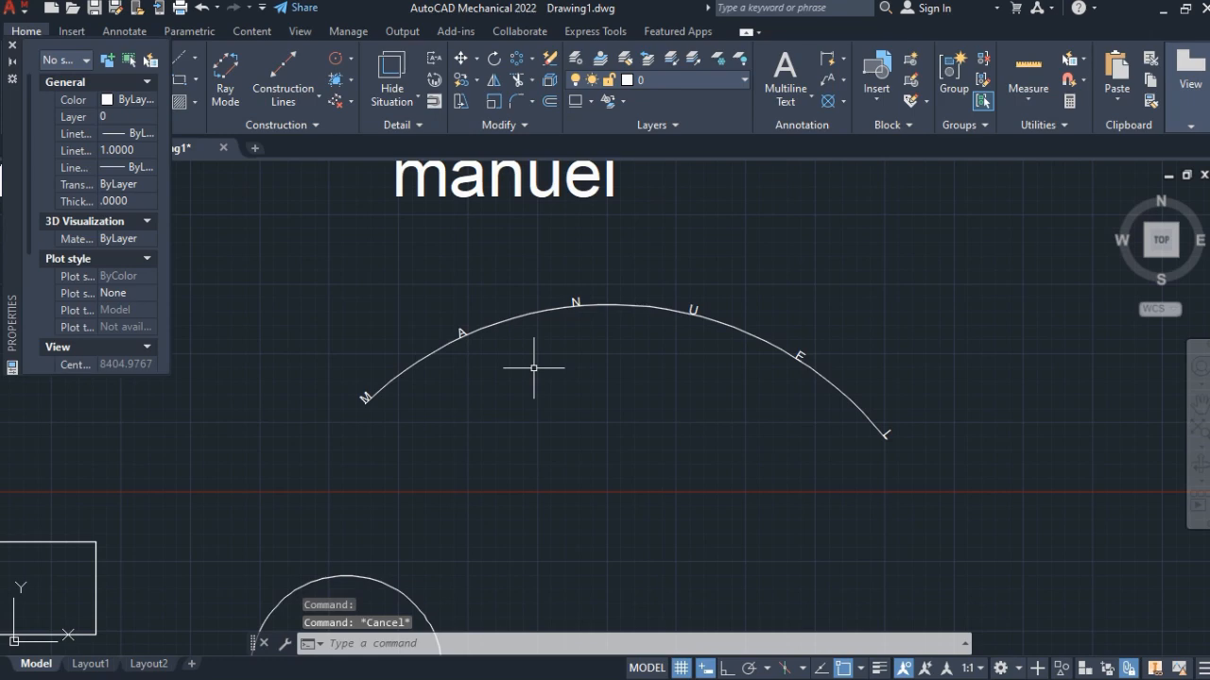
scroll(534, 367, "up", 2)
left_click(10, 46)
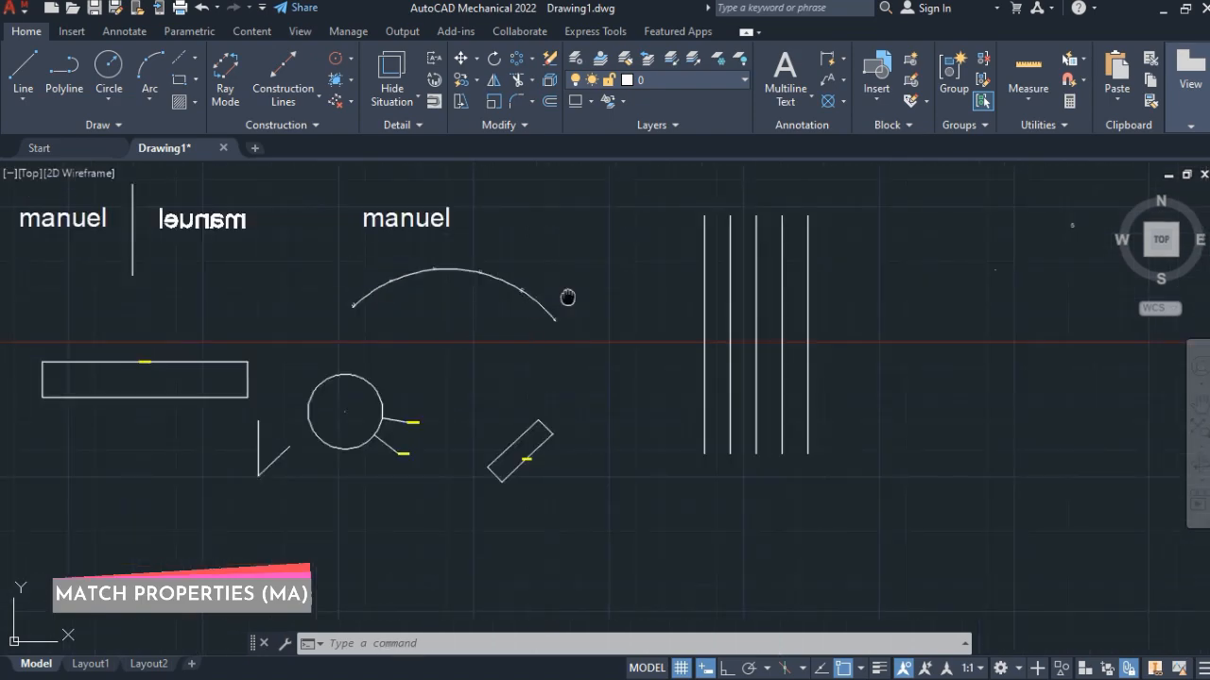
Step: Change the colour of the arc beneath the copied text to Green in its properties
middle_click_drag(567, 298, 654, 344)
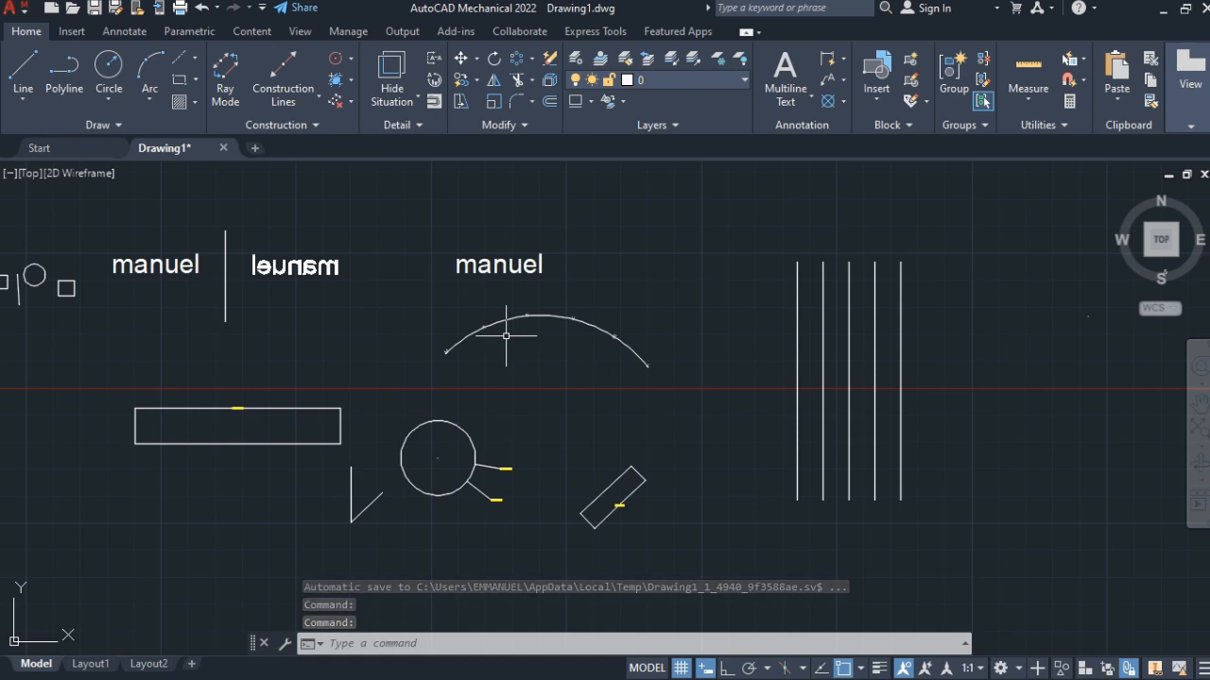
left_click(507, 319)
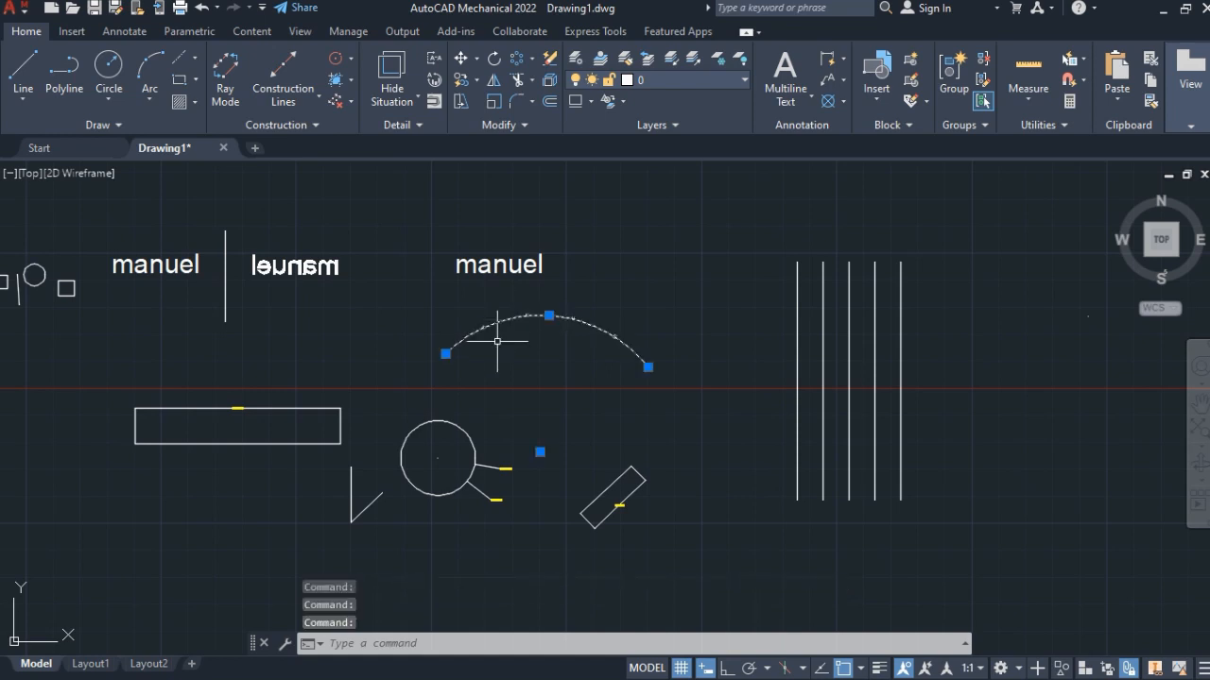
key("ctrl+1")
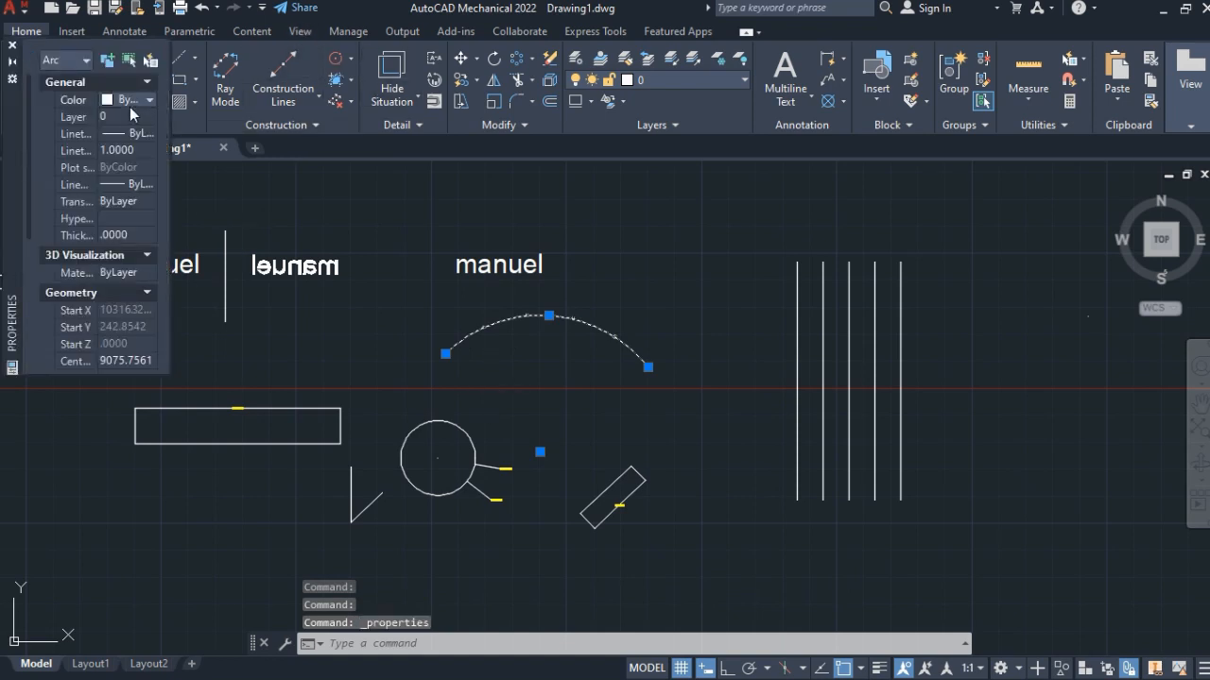
left_click(134, 100)
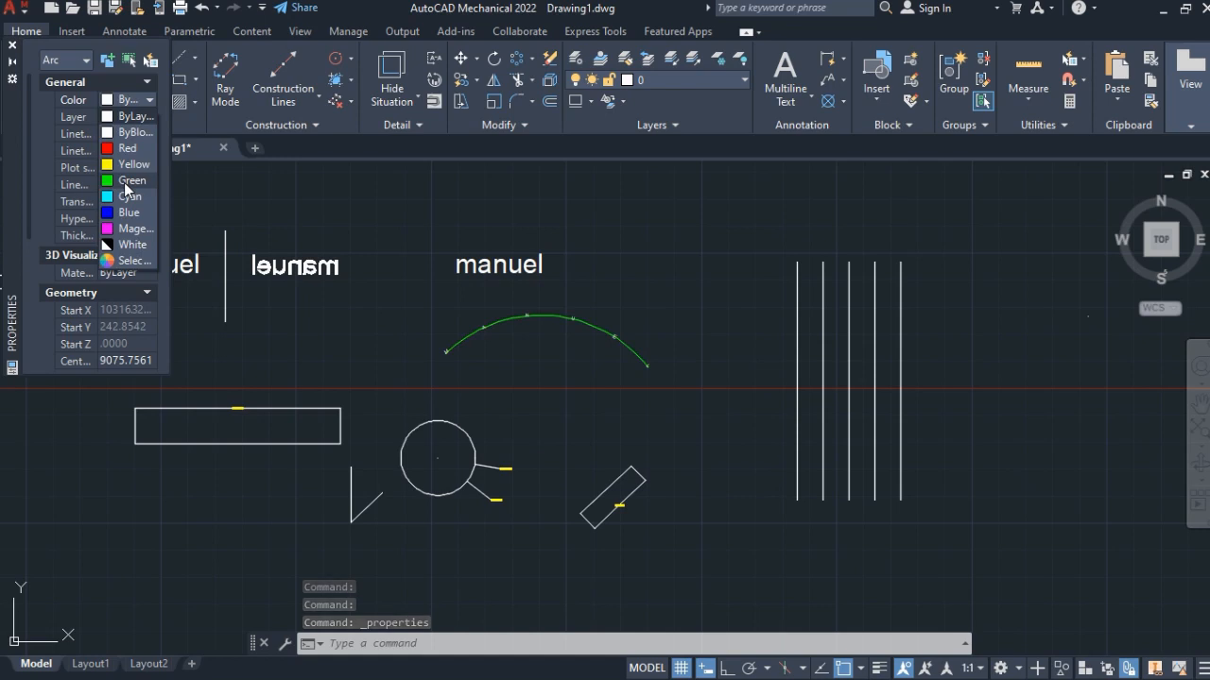
left_click(127, 181)
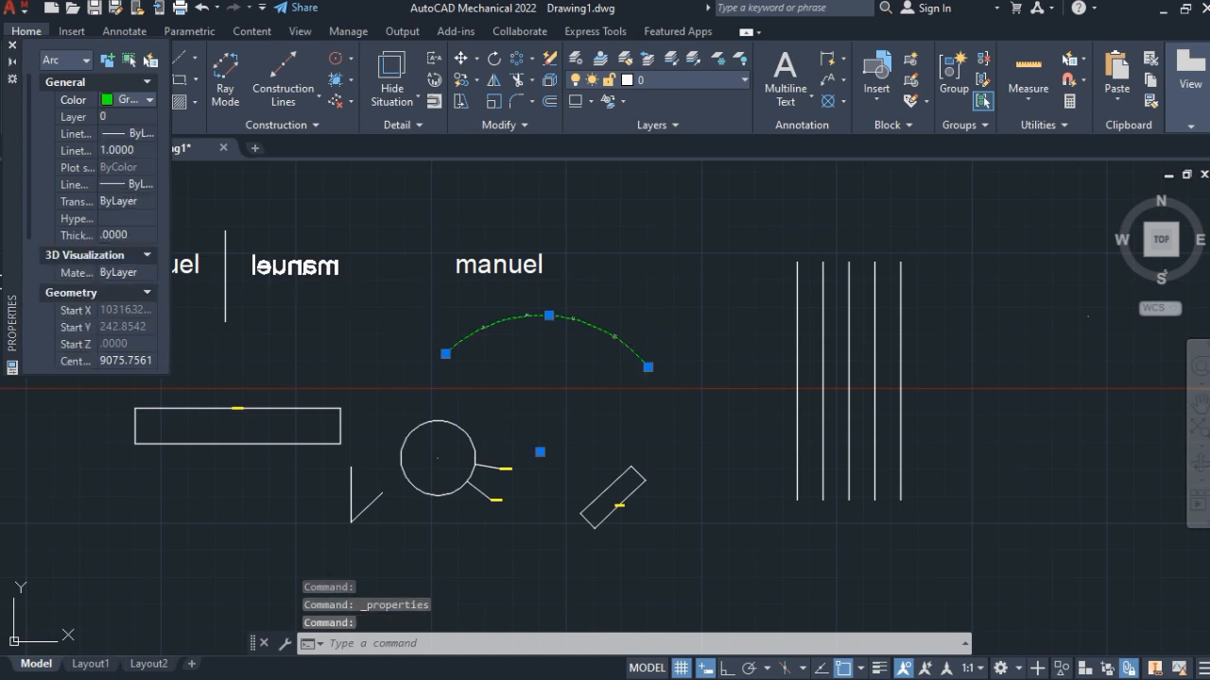
key("Escape")
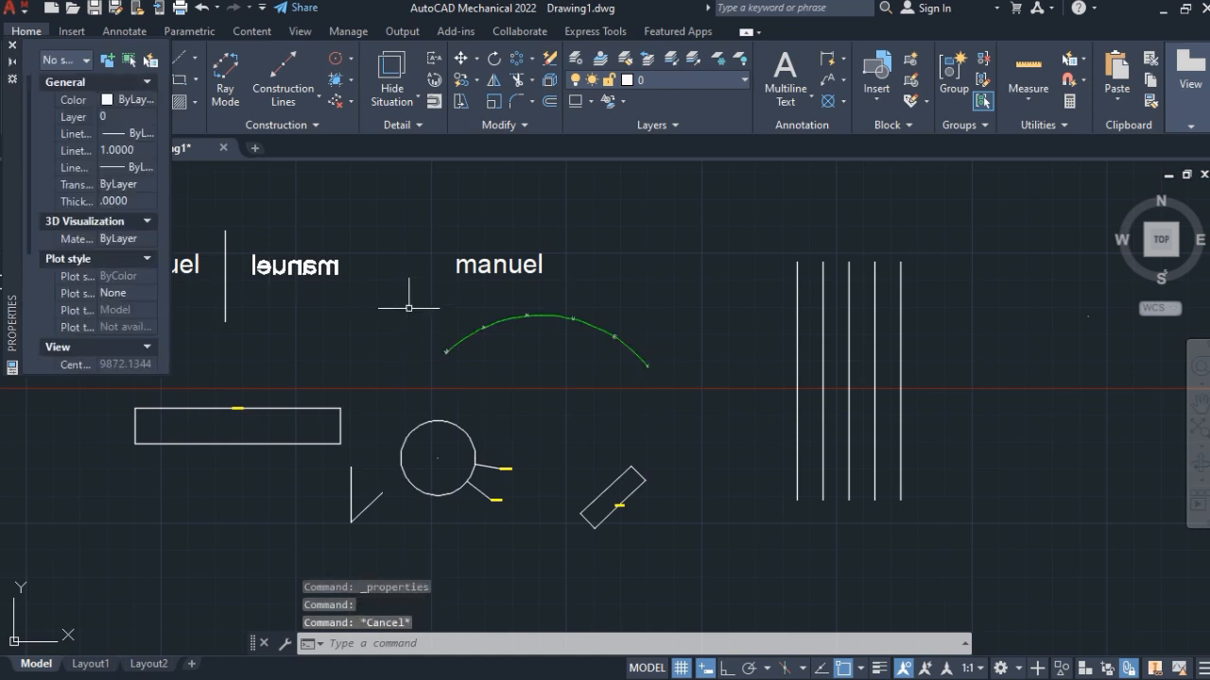
left_click(13, 44)
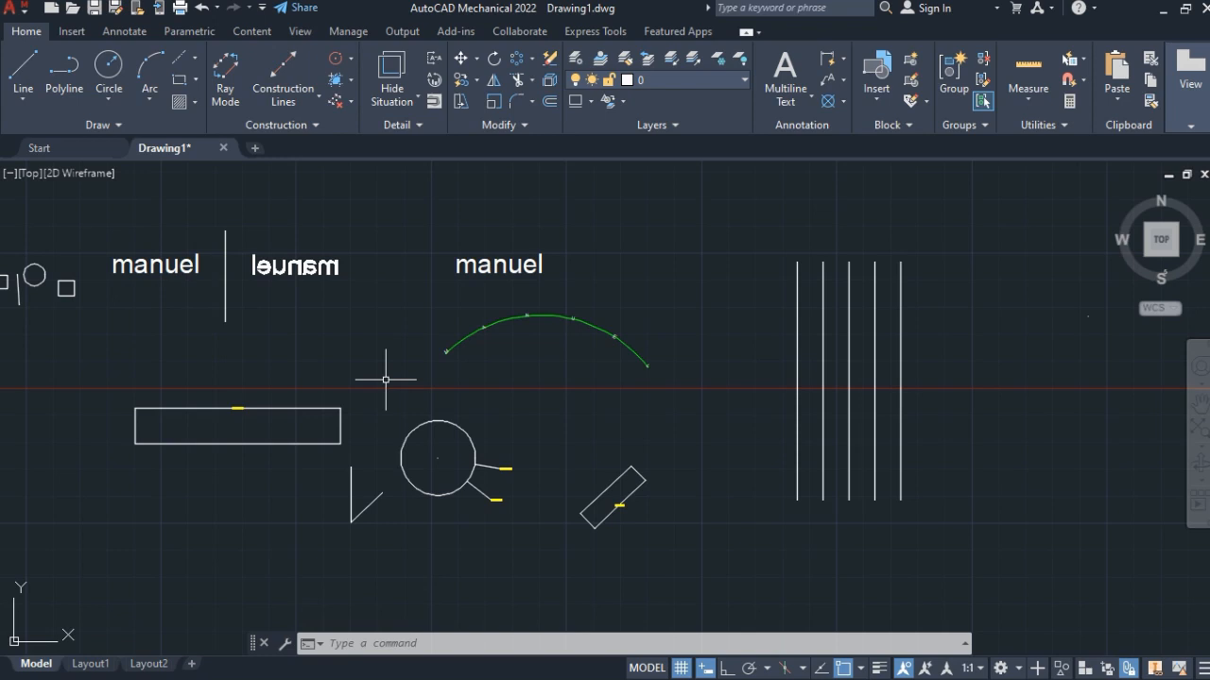
Step: Match the green arc's properties onto the two outer parallel vertical lines at each side with MATCHPROP, skipping the middle line
type("MA")
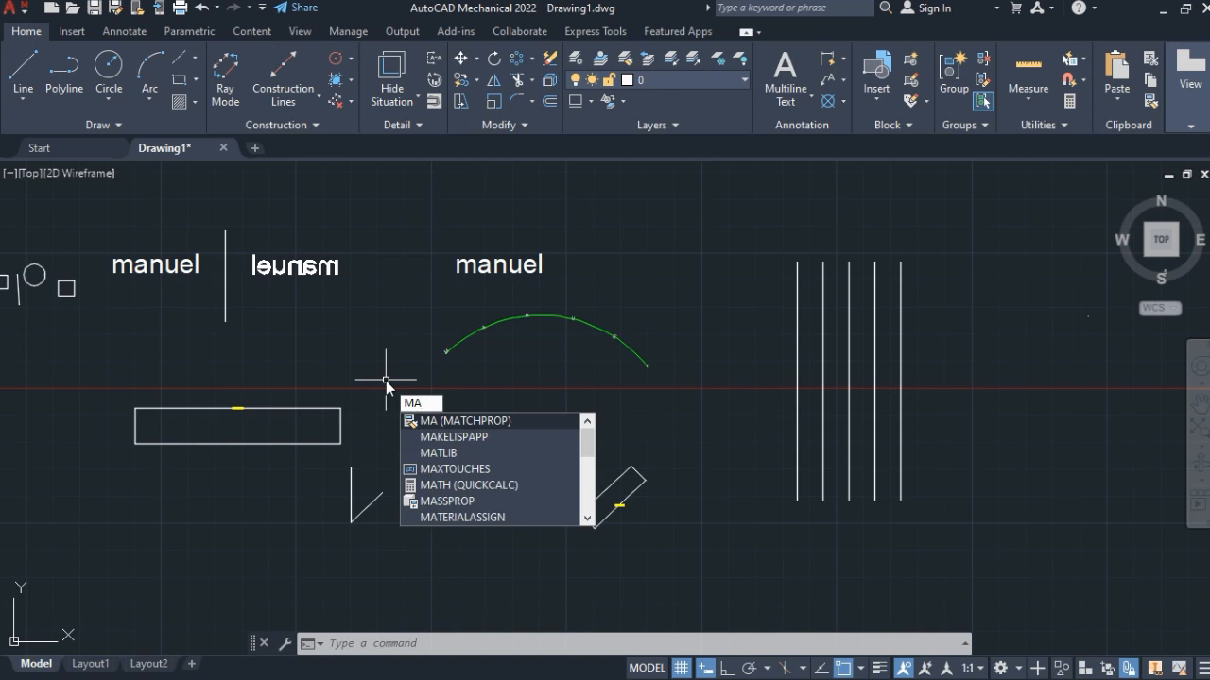
key("Return")
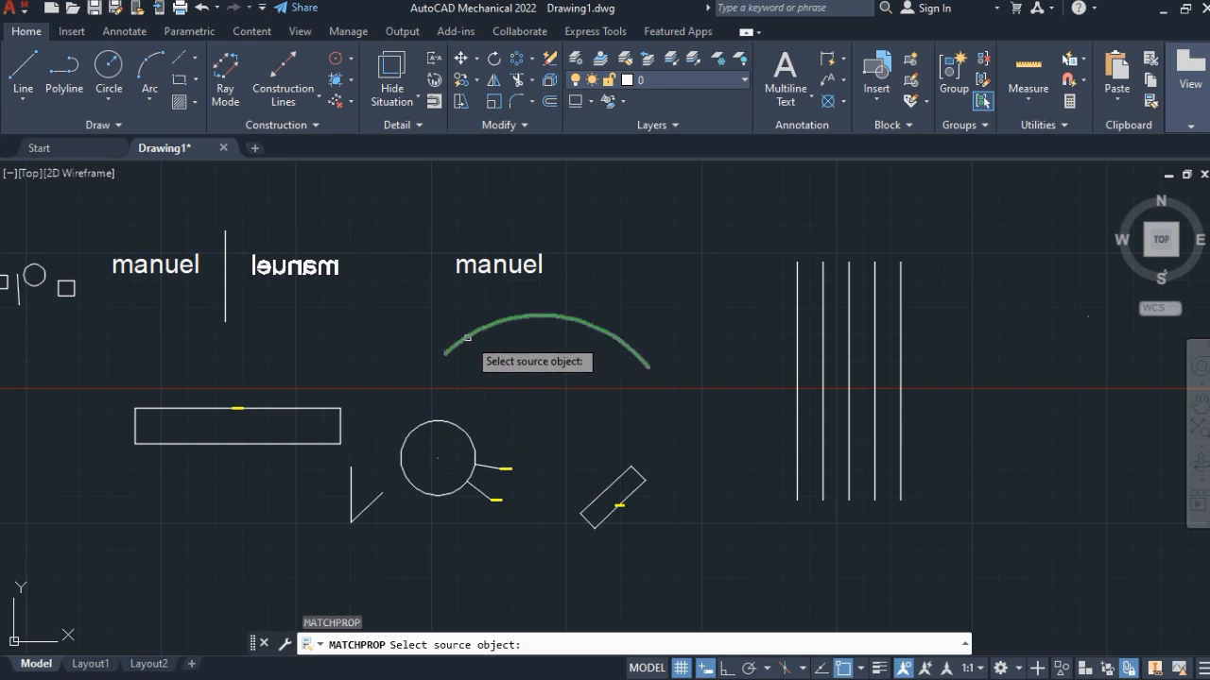
left_click(466, 338)
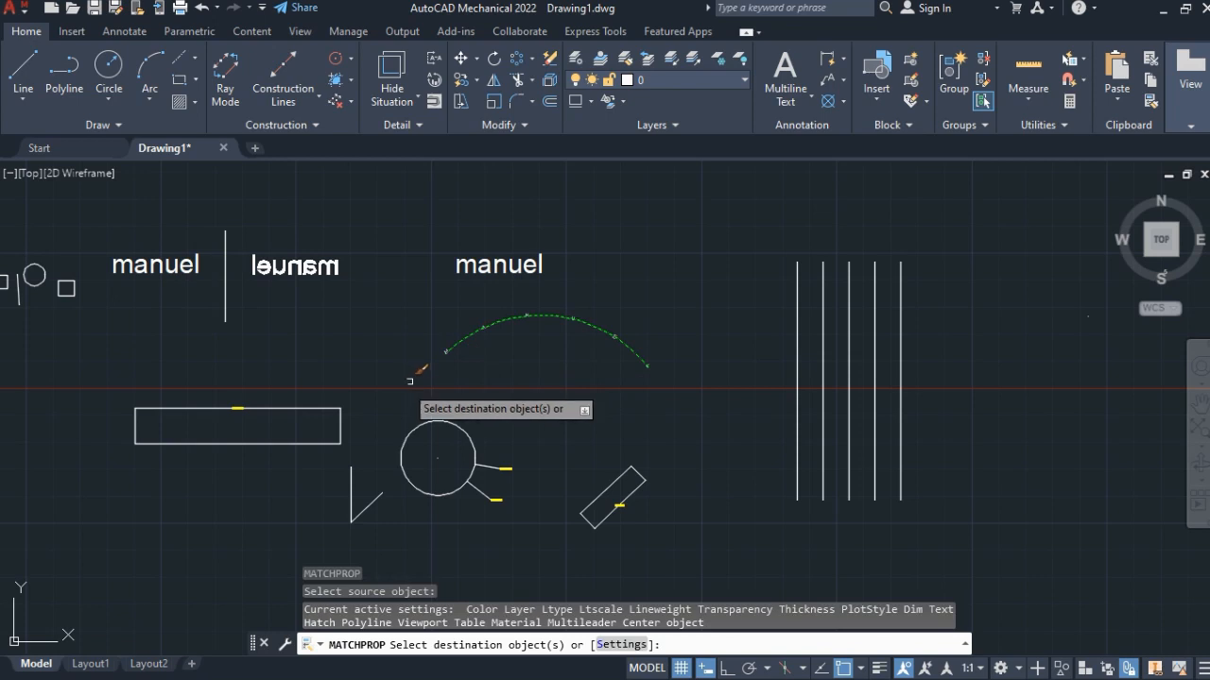
left_click(900, 356)
left_click(874, 359)
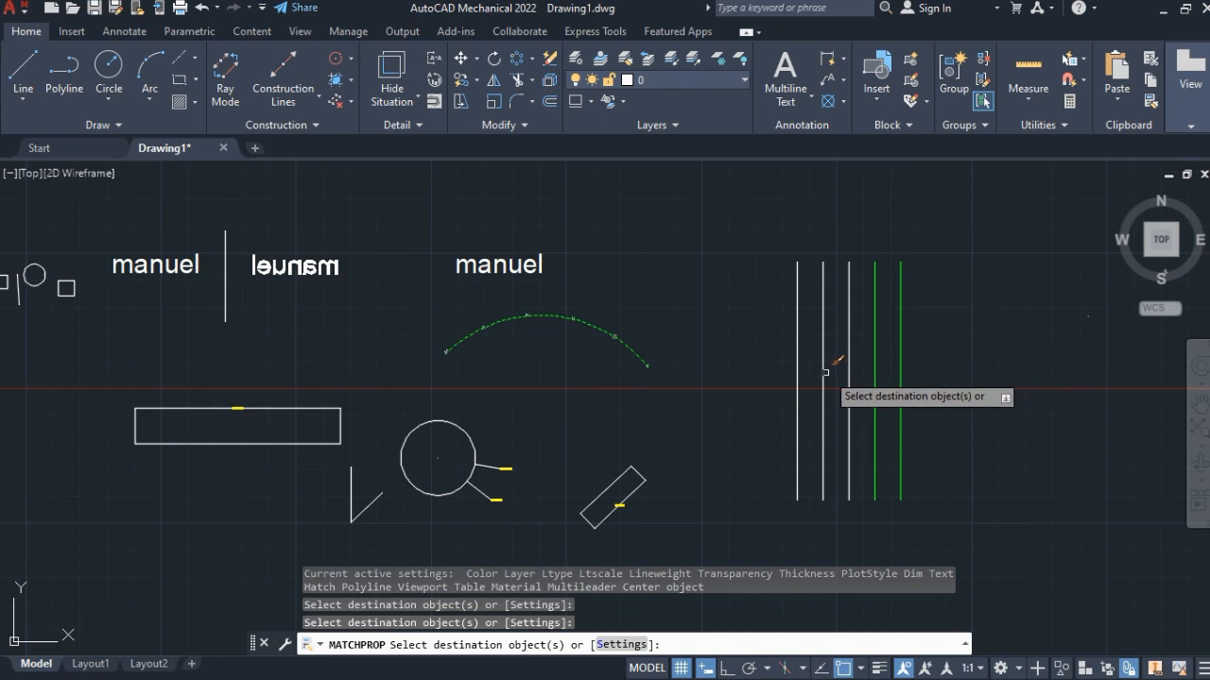
left_click(822, 372)
left_click(797, 388)
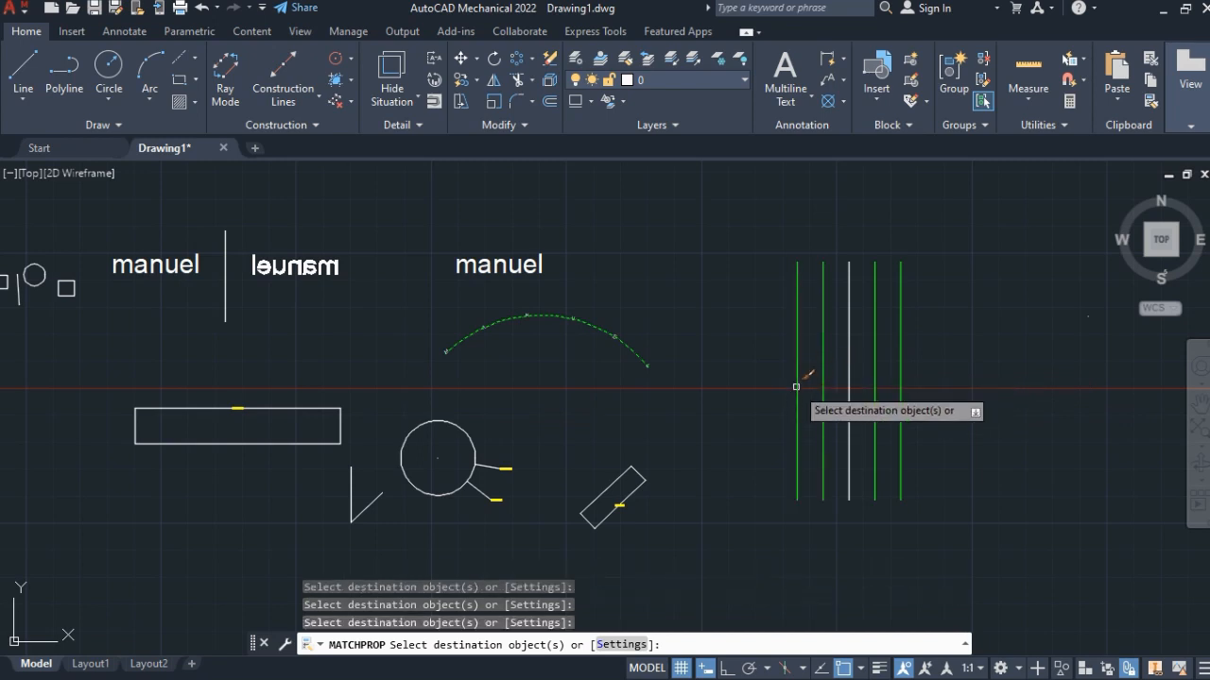
Step: Apply the arc's matched properties to the large circle, the long rectangle's lower edge and both lines of the V shape
left_click(475, 453)
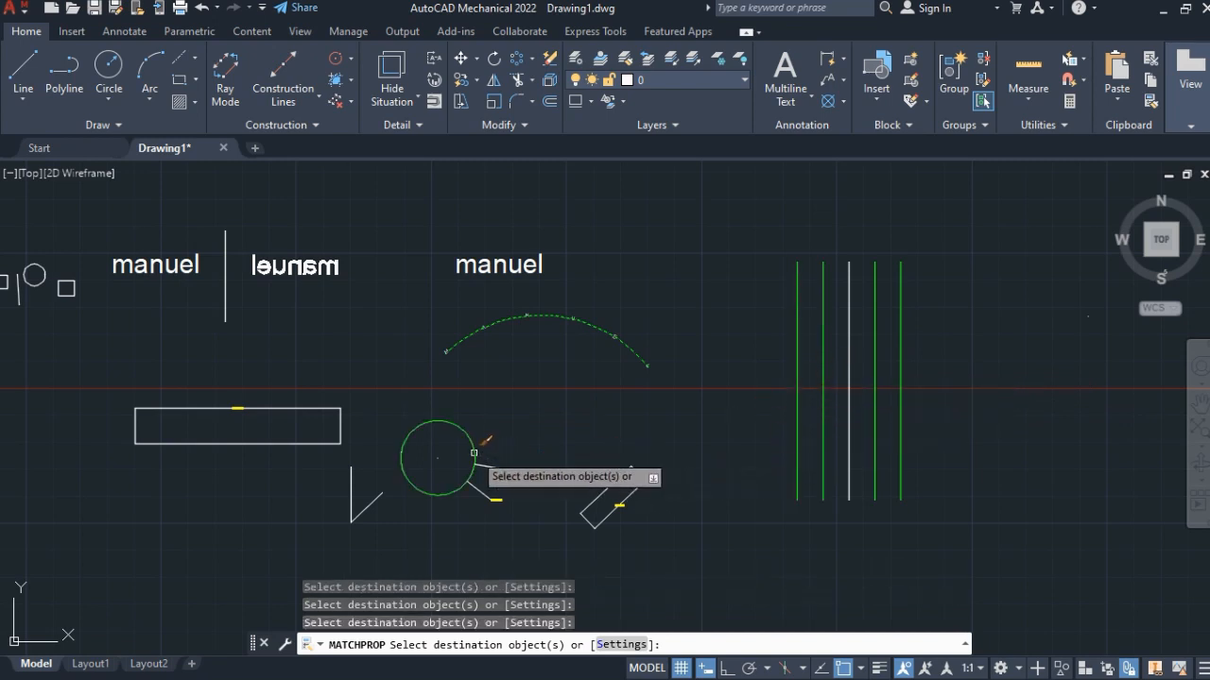
left_click(319, 444)
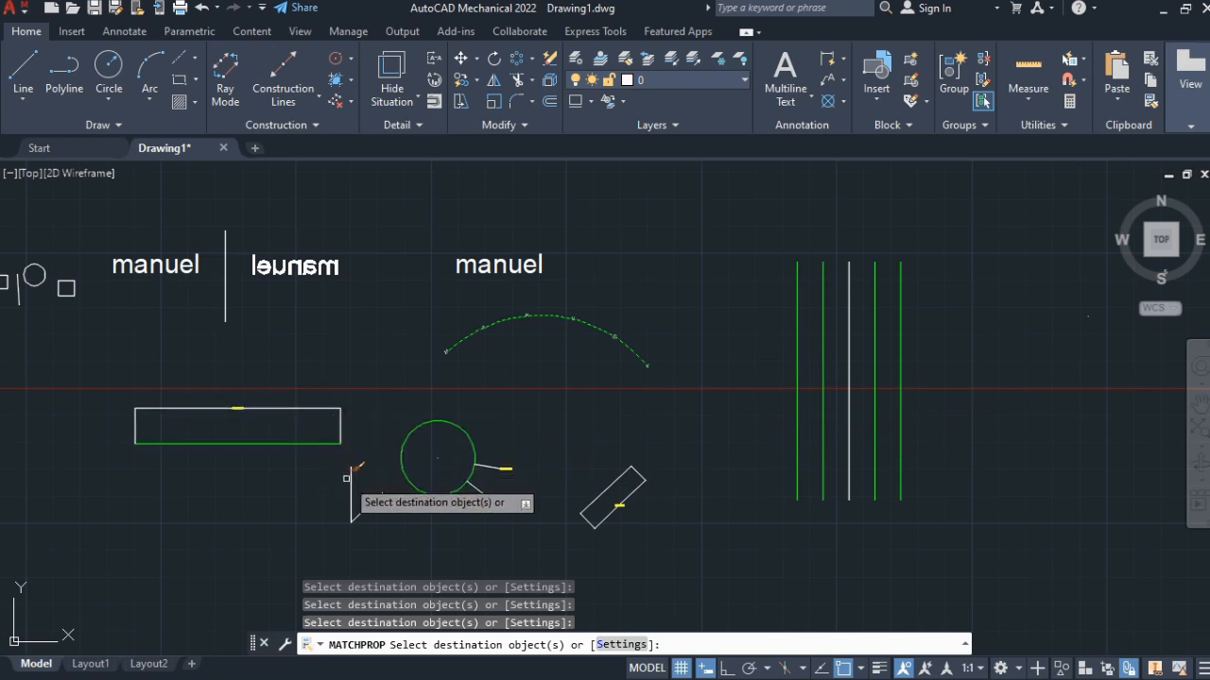
left_click(351, 474)
left_click(365, 508)
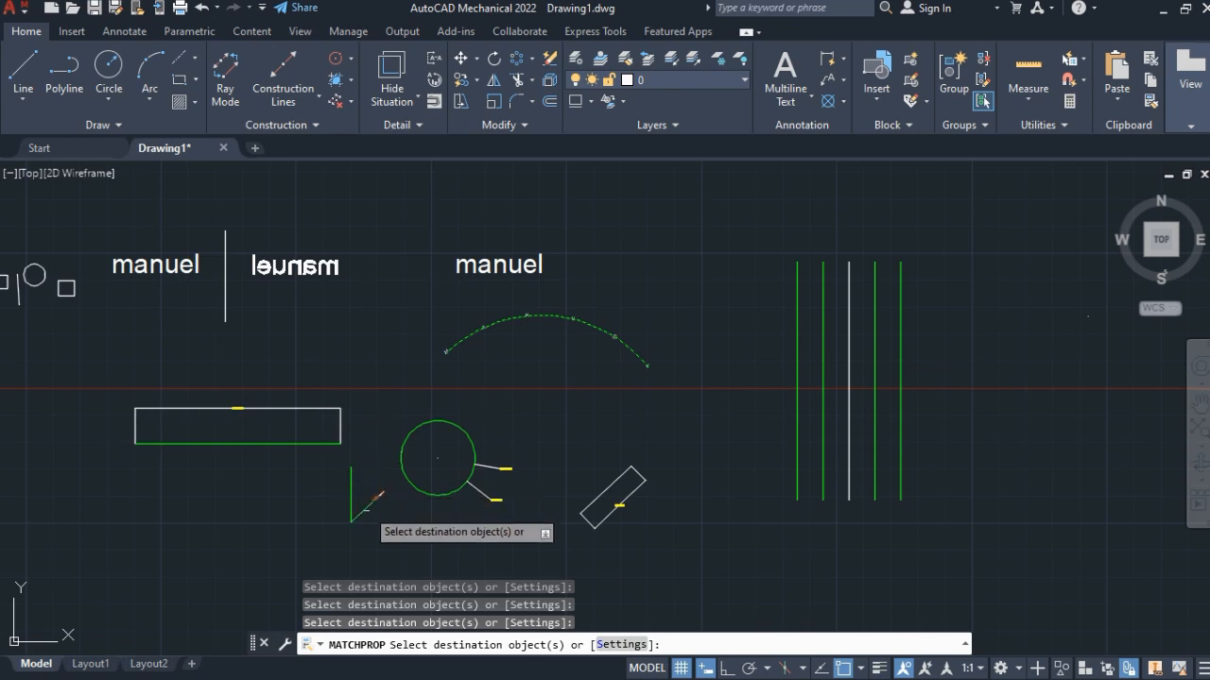
left_click(401, 436)
key("Escape")
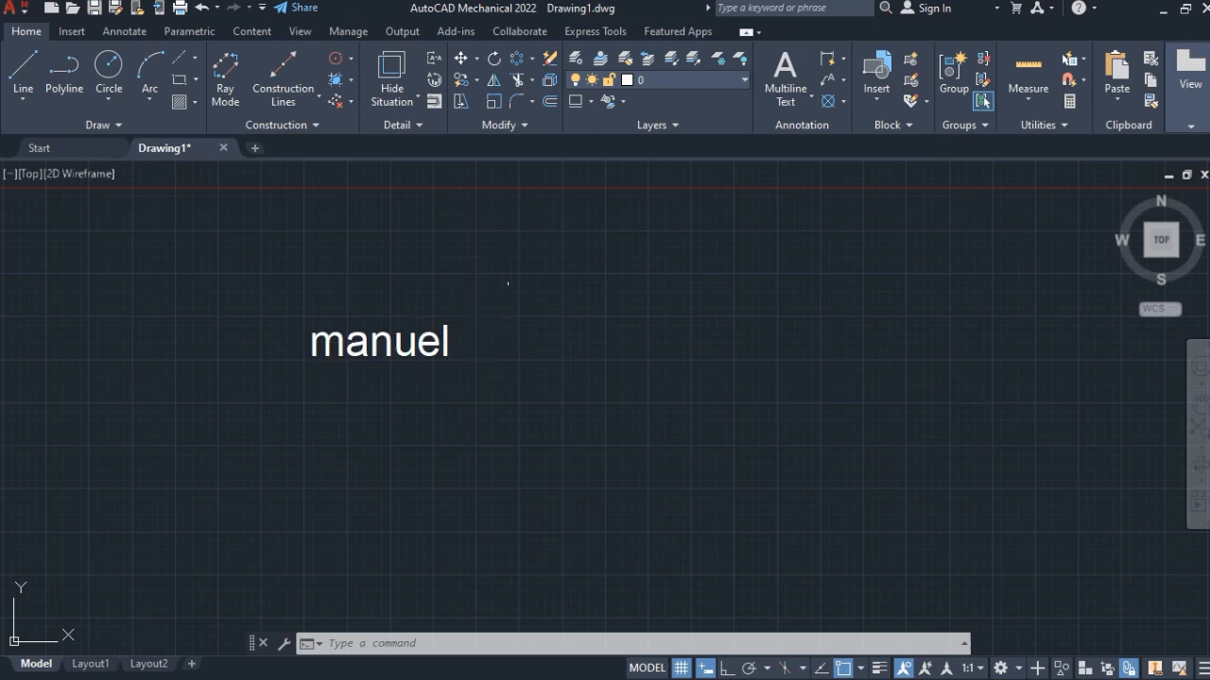
Step: Draw a circle with a radius of about 635 just to the right of the separate name text
left_click(109, 71)
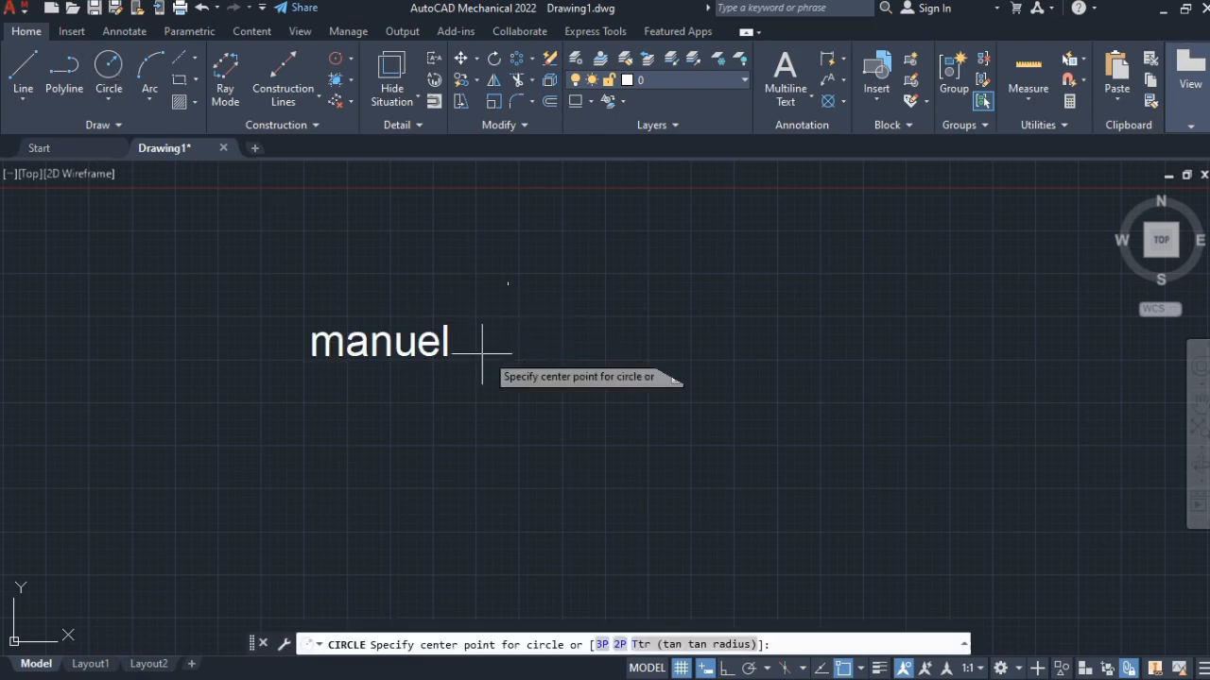
left_click(549, 342)
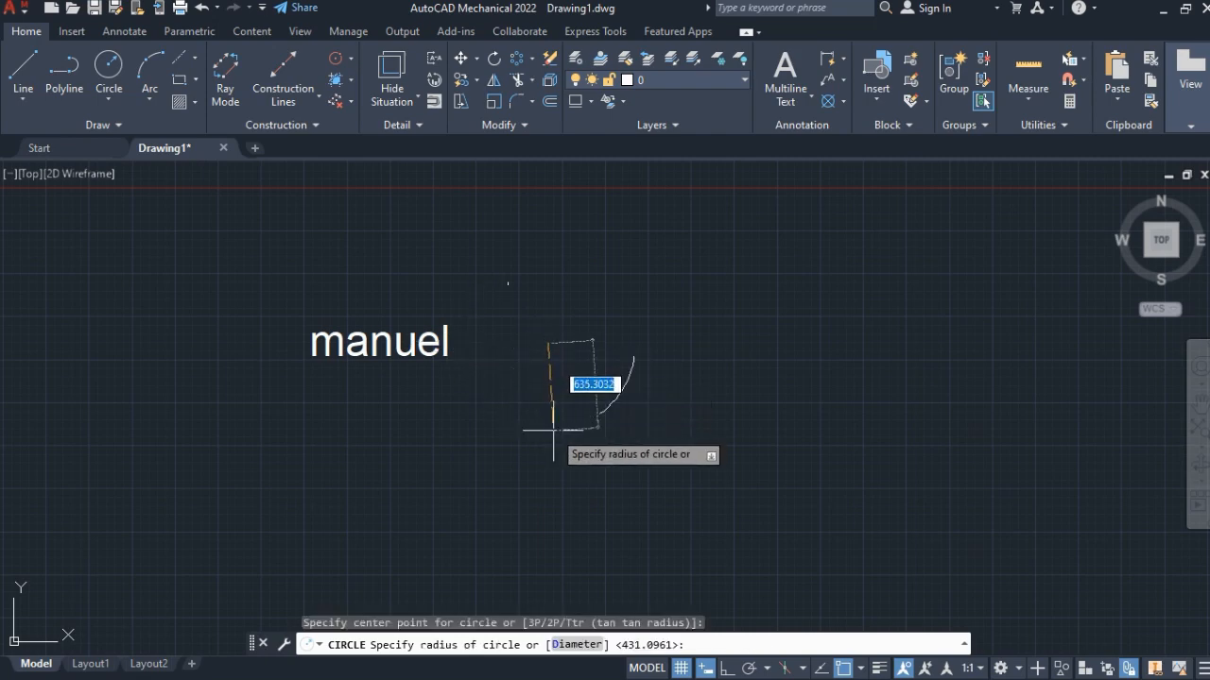
left_click(548, 428)
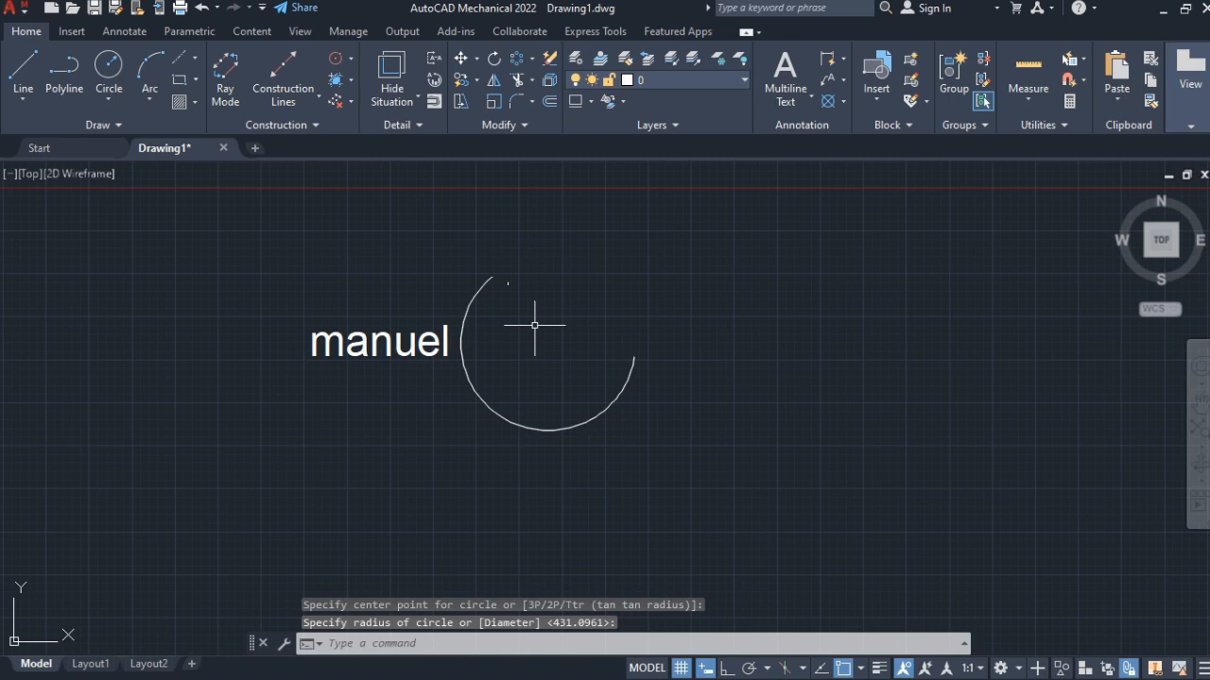
Step: Create a polar array of the name text around the centre of the new circle
left_click(441, 341)
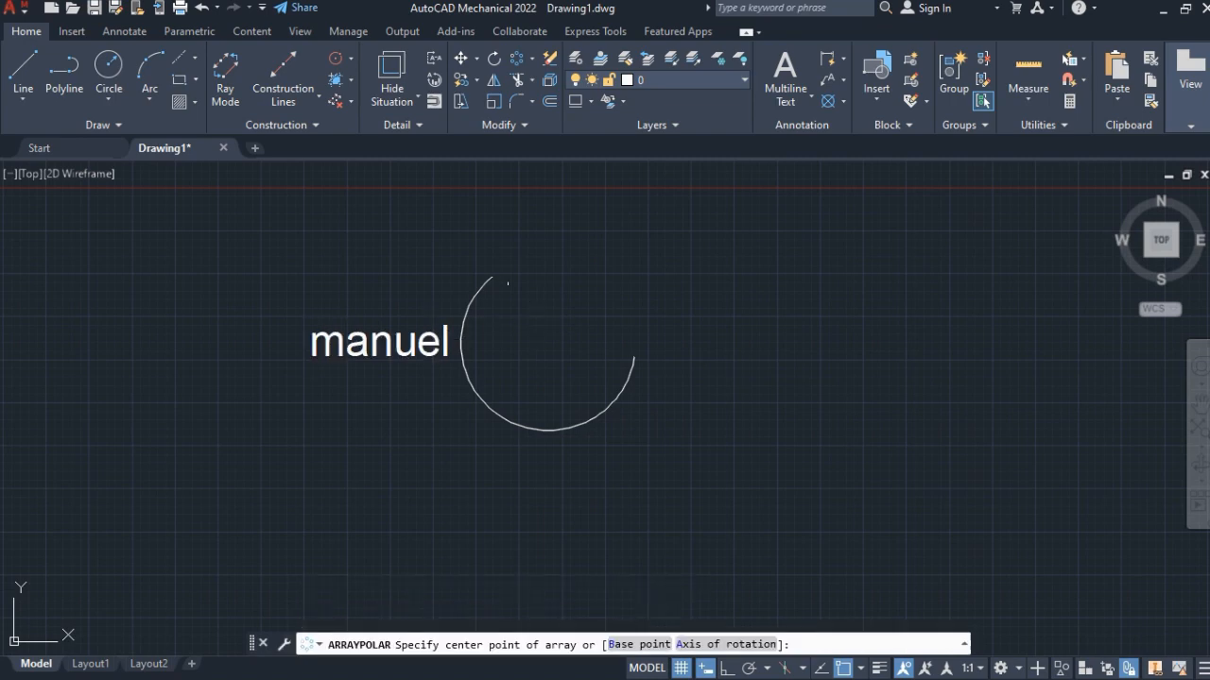
left_click(549, 343)
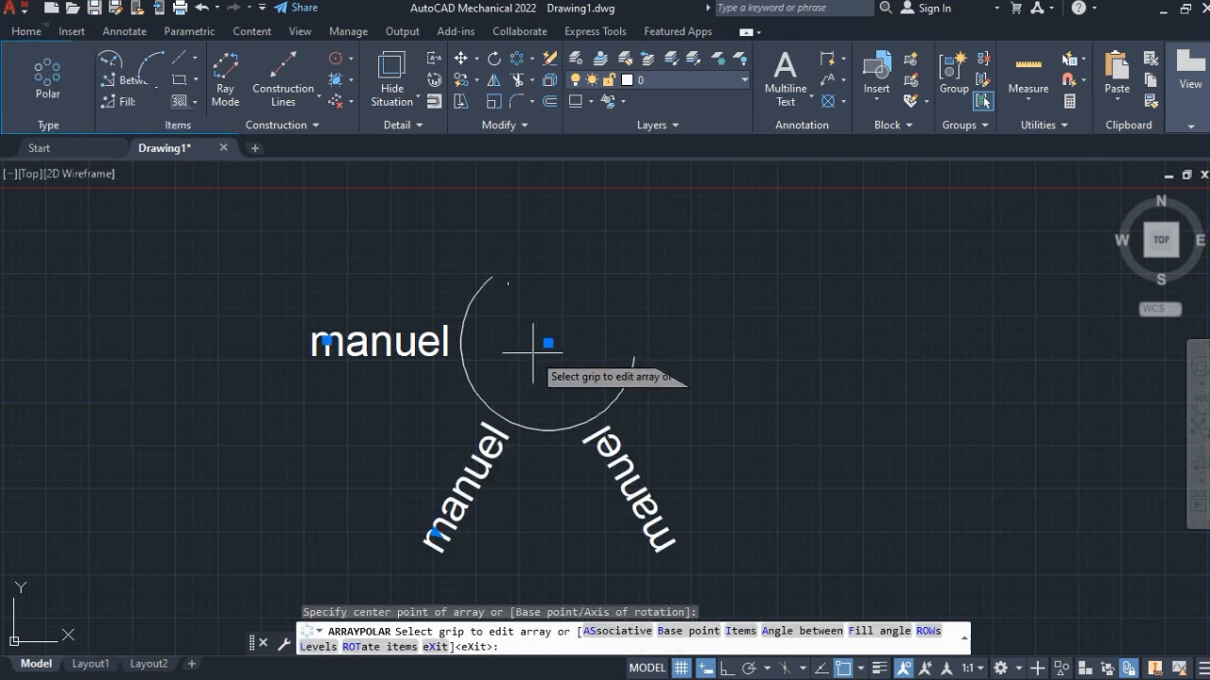
middle_click_drag(533, 352, 502, 401)
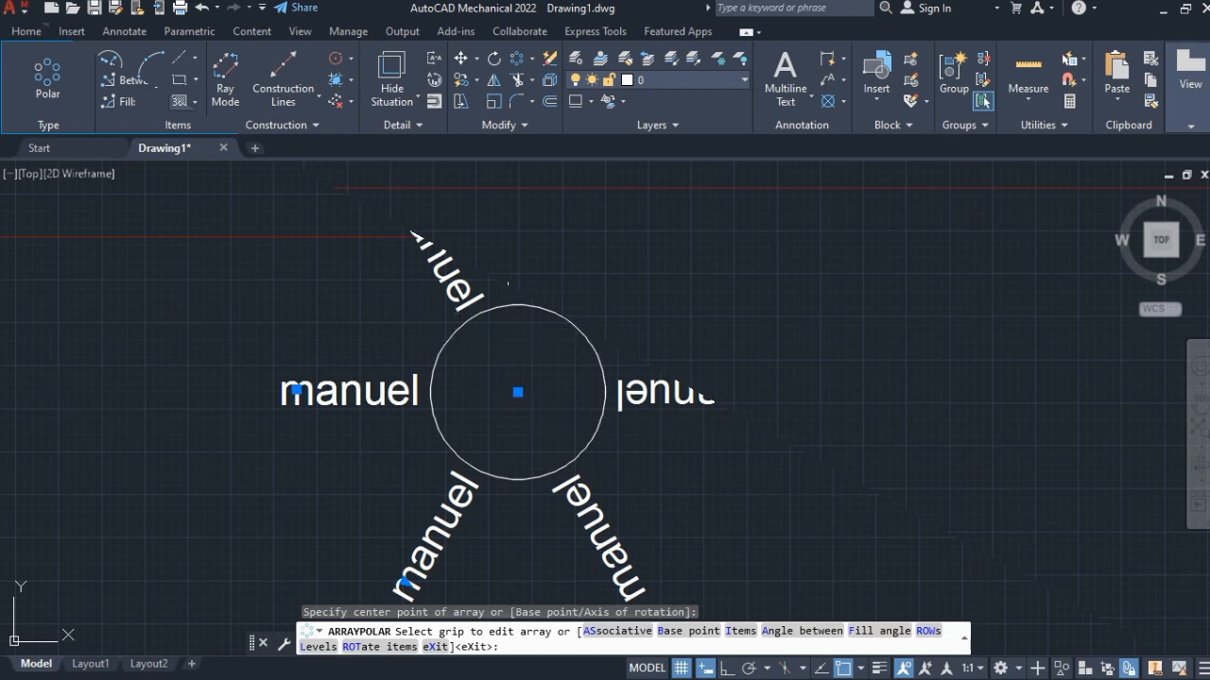
key("Return")
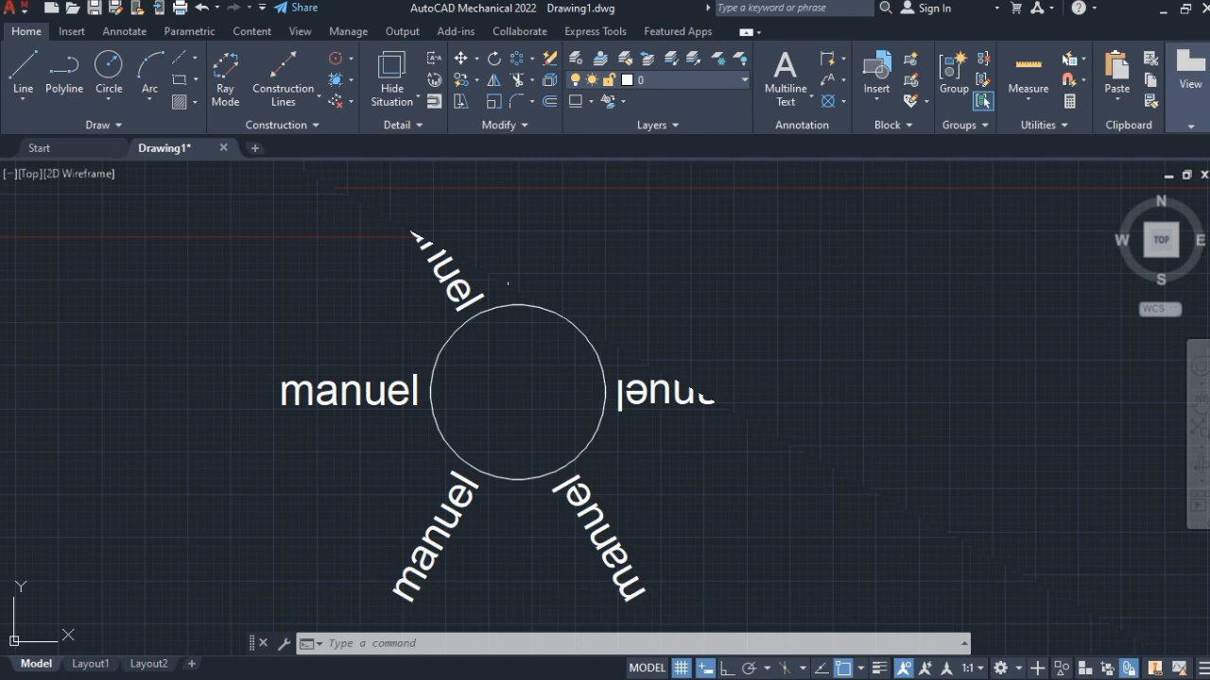
Step: Reorient all the arrayed name texts around the circle to the Most Readable rotation with TORIENT
key("Return")
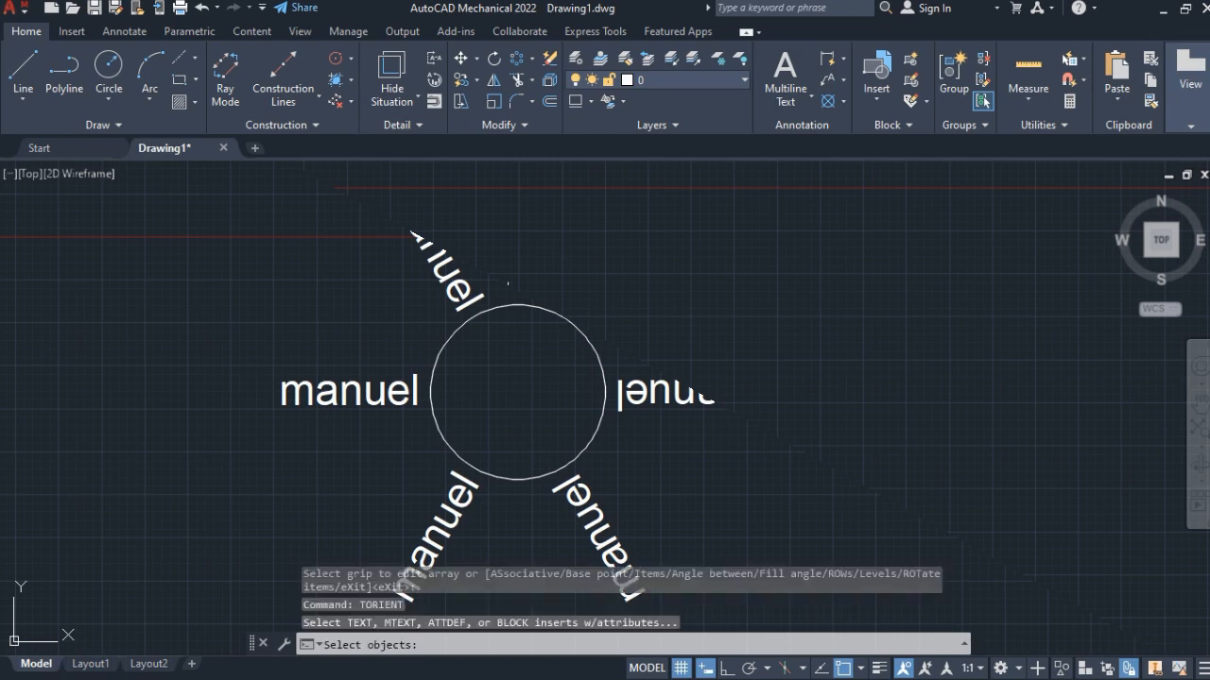
left_click(735, 185)
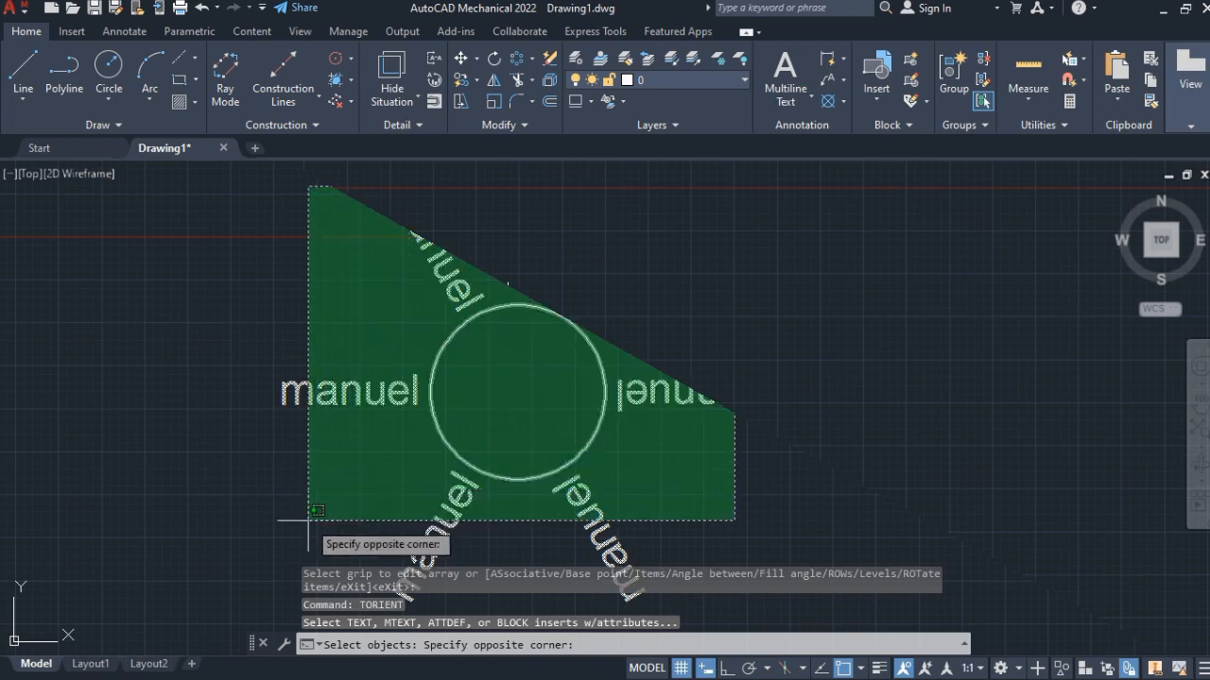
left_click(301, 525)
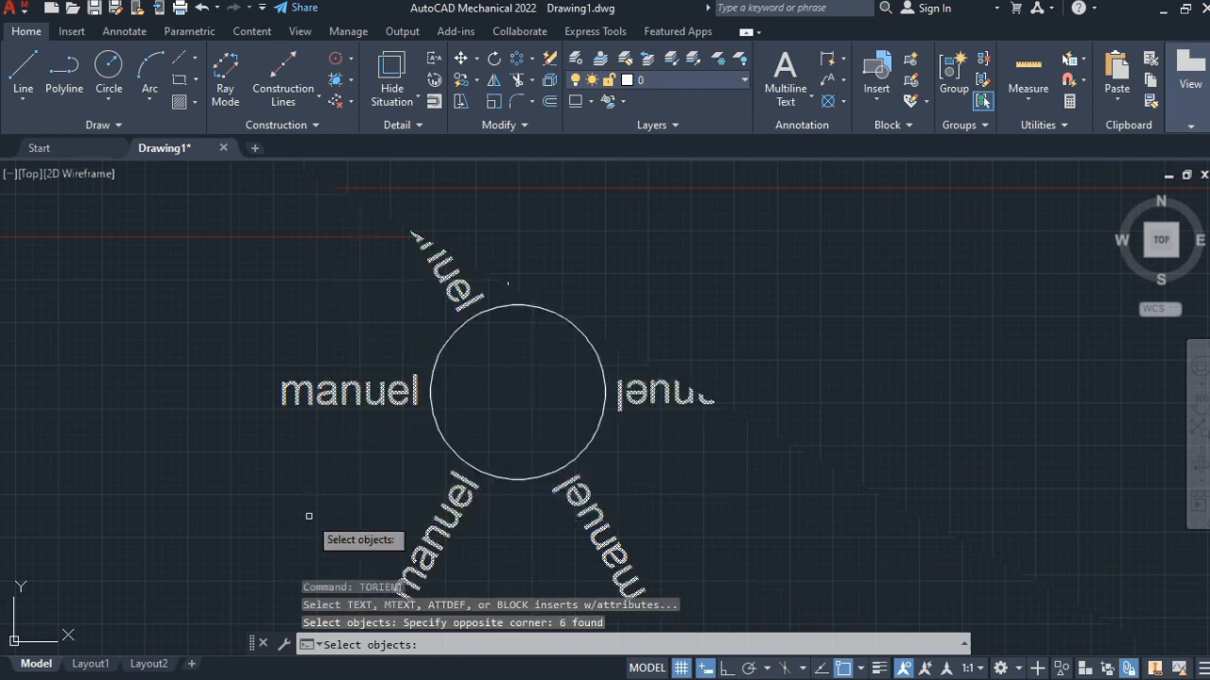
key("Return")
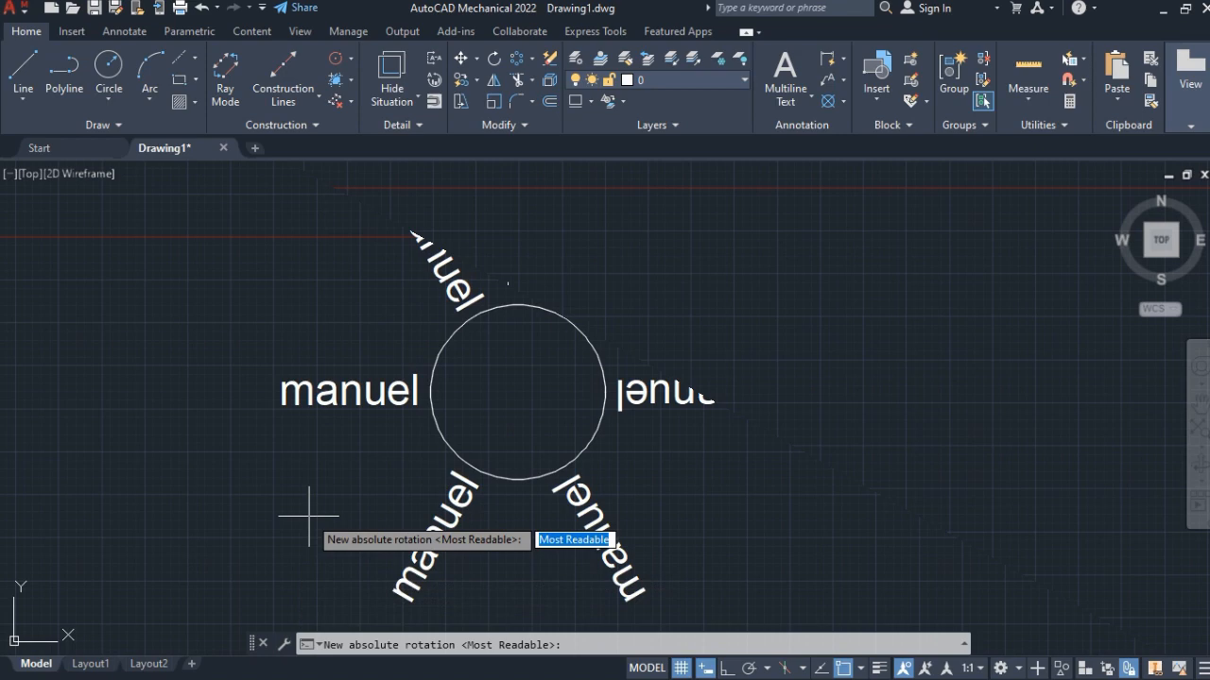
key("Return")
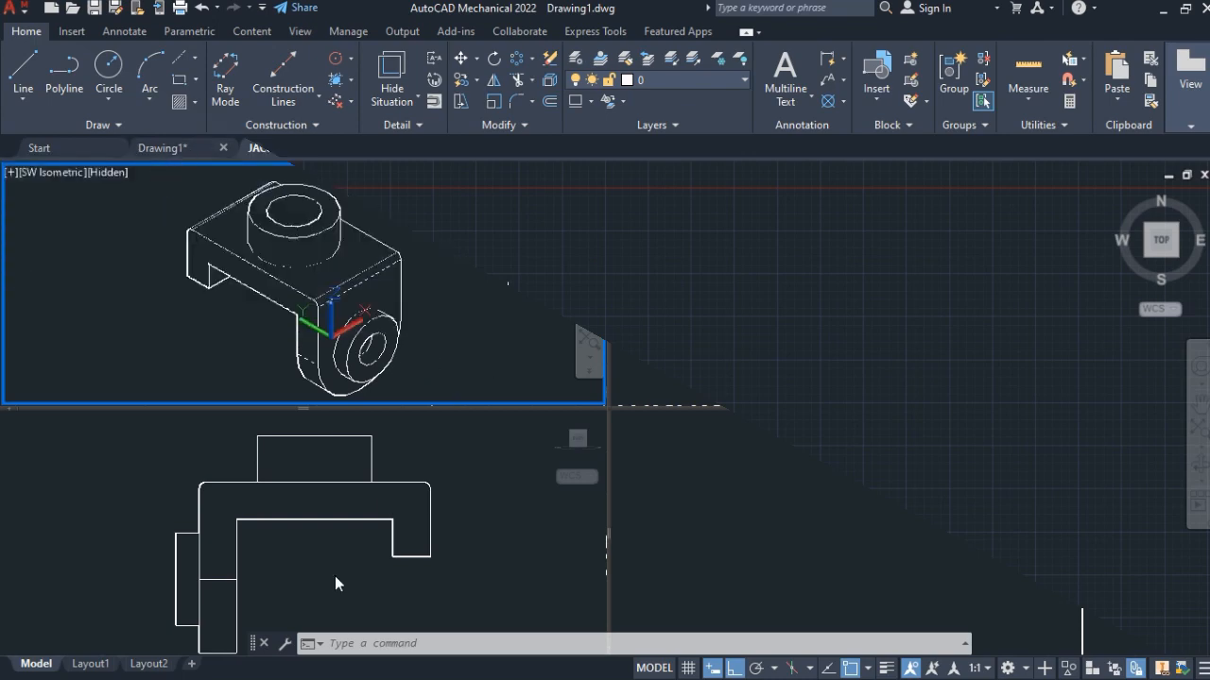
Step: Look up the folder path of the open bracket drawing with DWGPREFIX
left_click(353, 644)
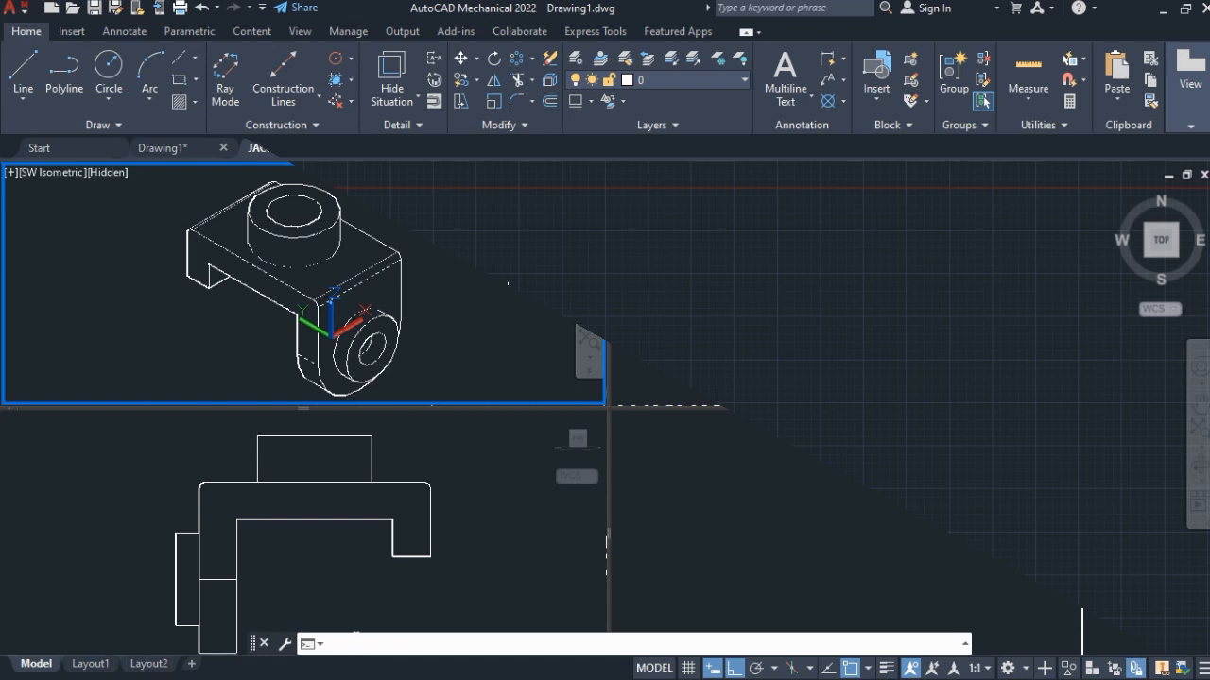
type("DWGPR")
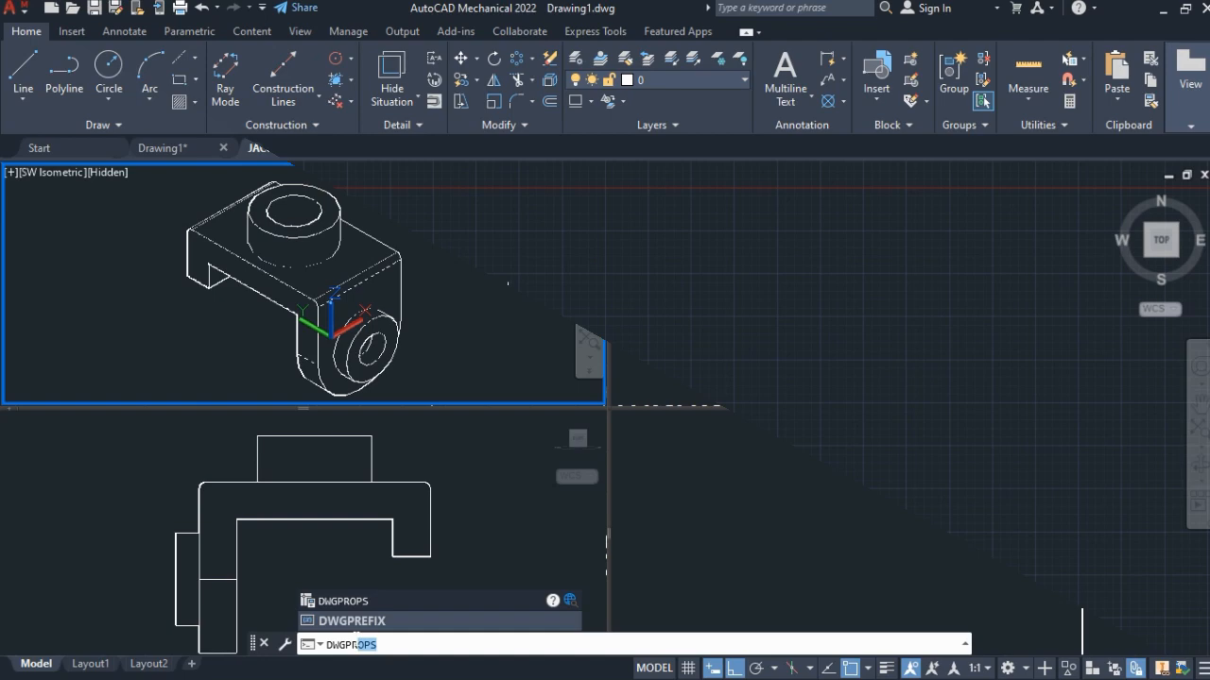
type("EF")
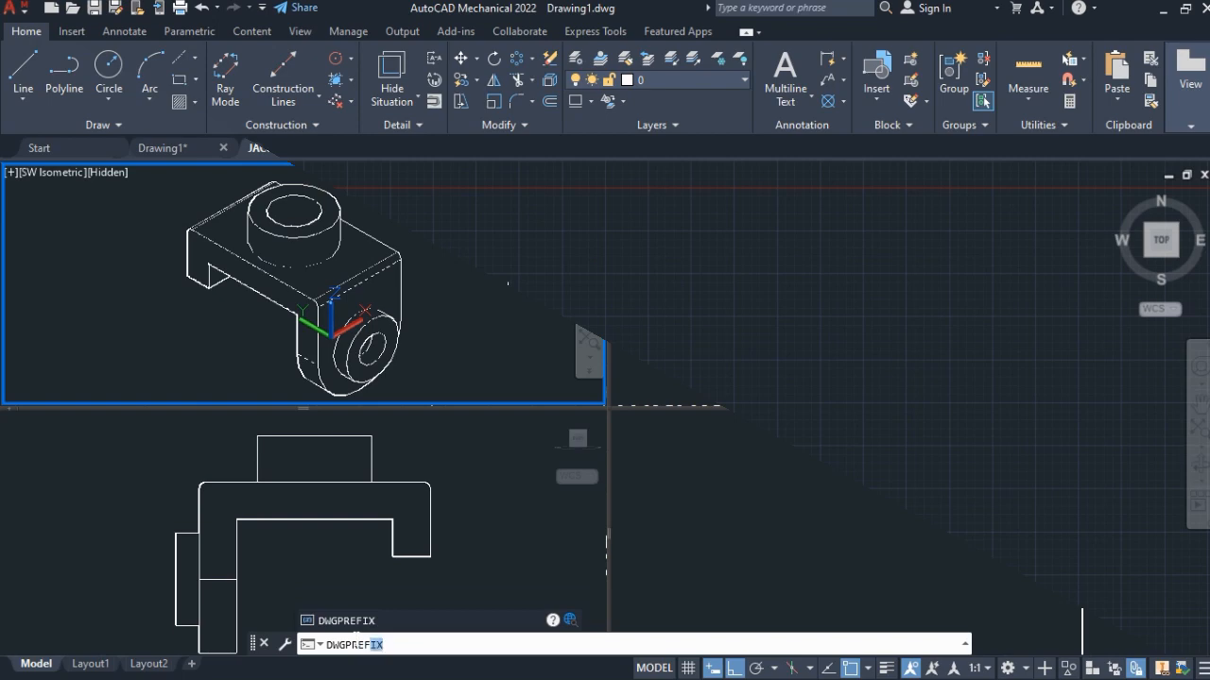
key("Return")
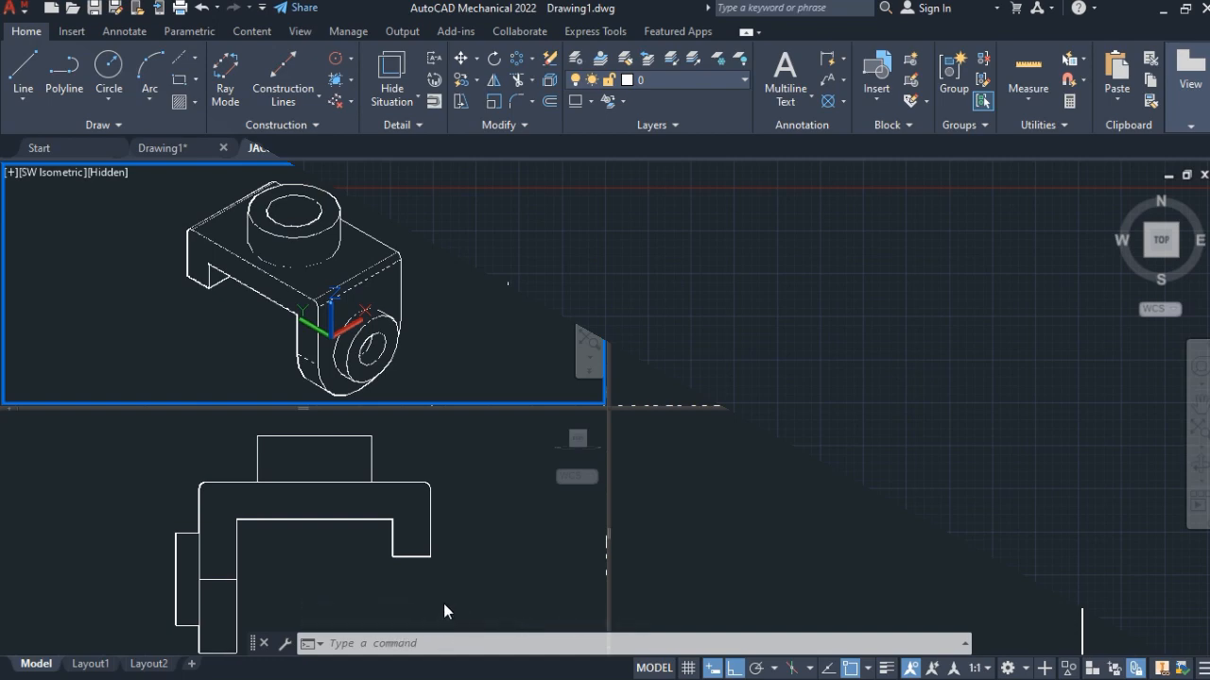
Step: Switch to Drawing1 and draw a long, low rectangle in the empty area to the right of the arrayed name texts
key("ctrl+Tab")
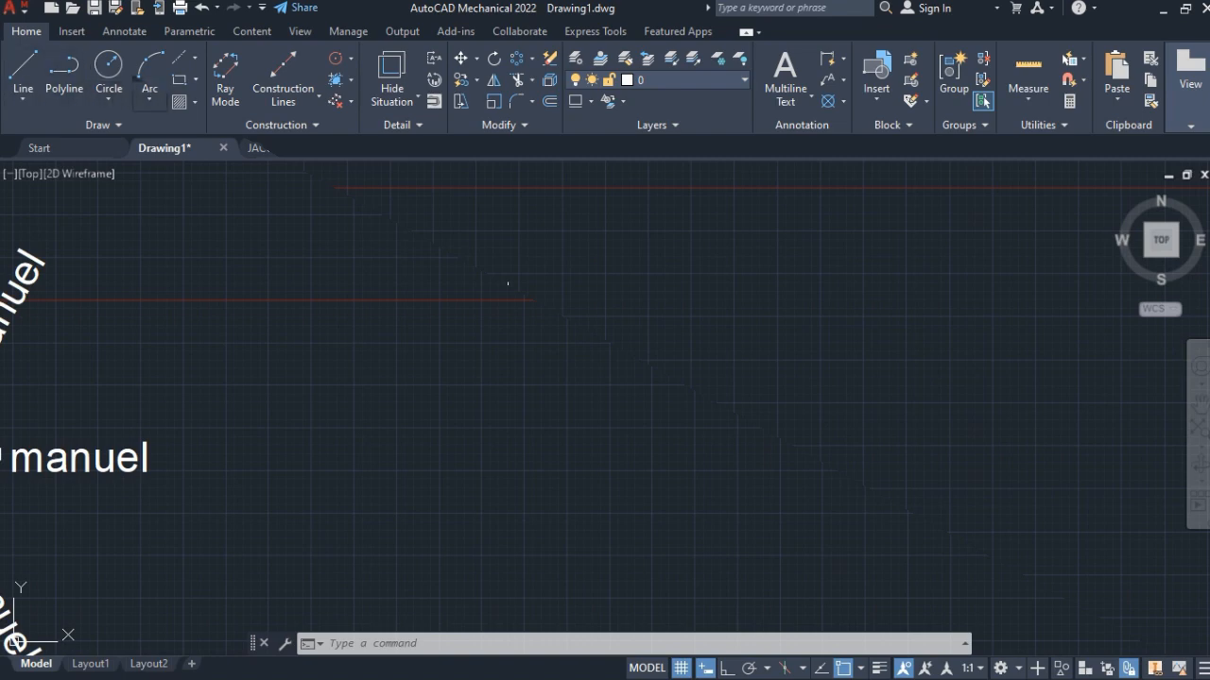
left_click(179, 80)
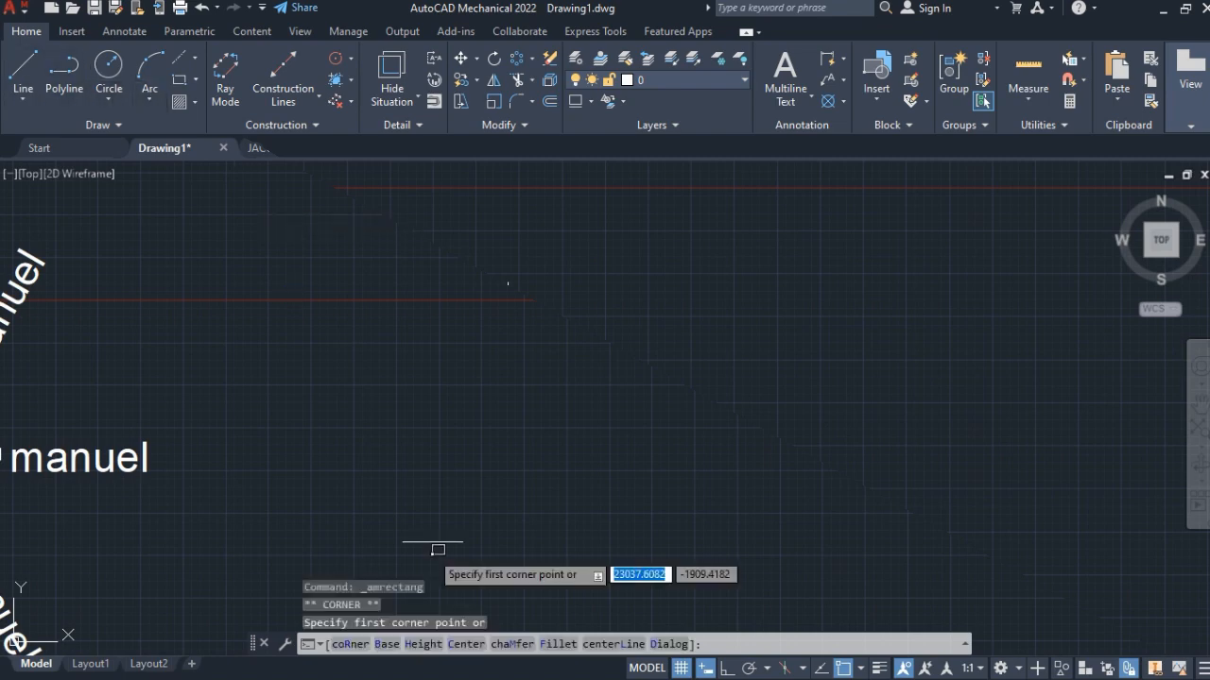
left_click(419, 376)
left_click(718, 433)
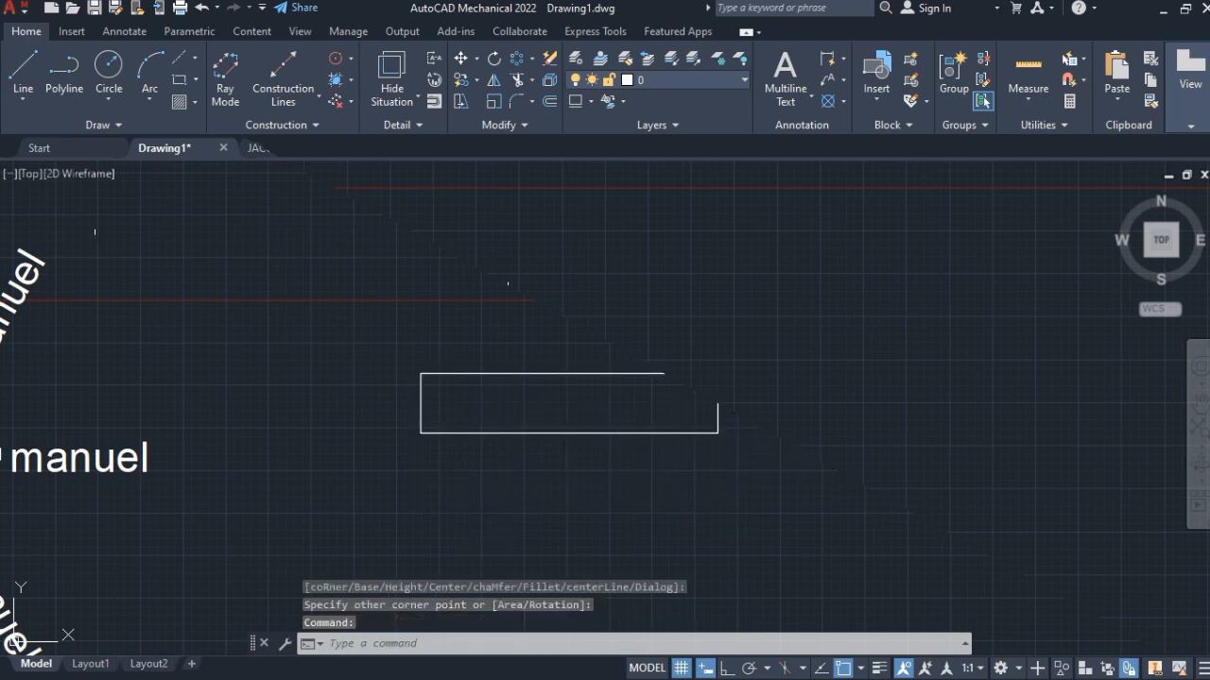
Step: Set the object snap target height to 1 with APERTURE
left_click(109, 66)
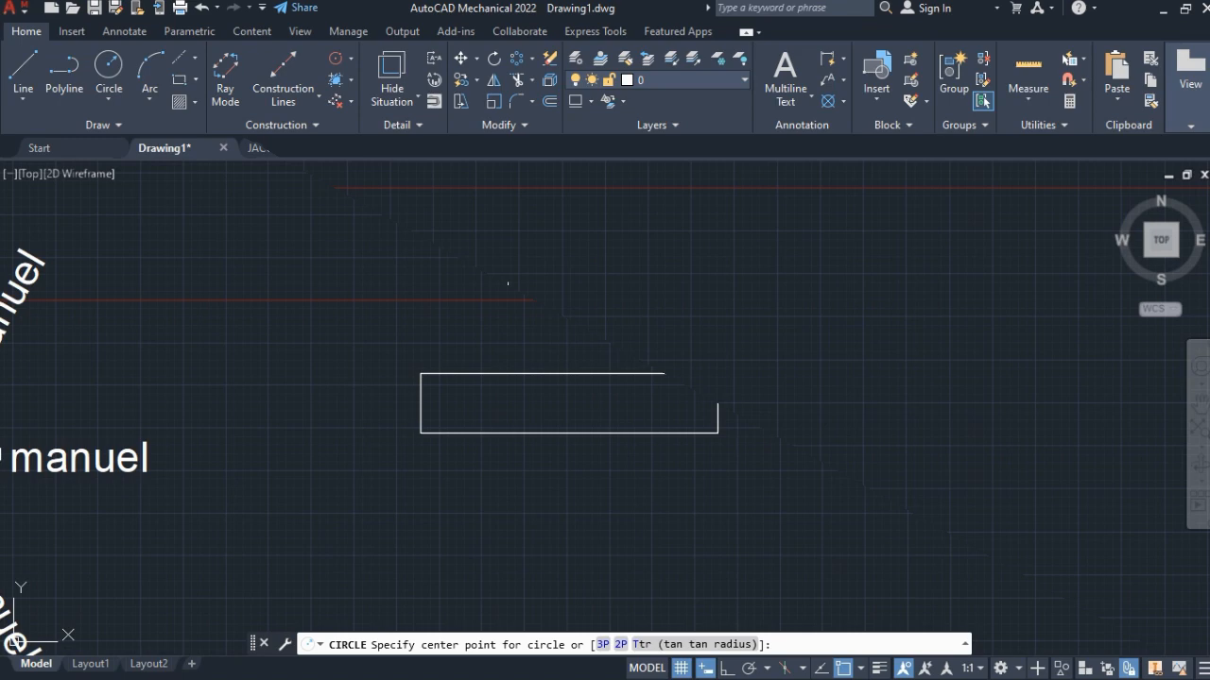
key("Escape")
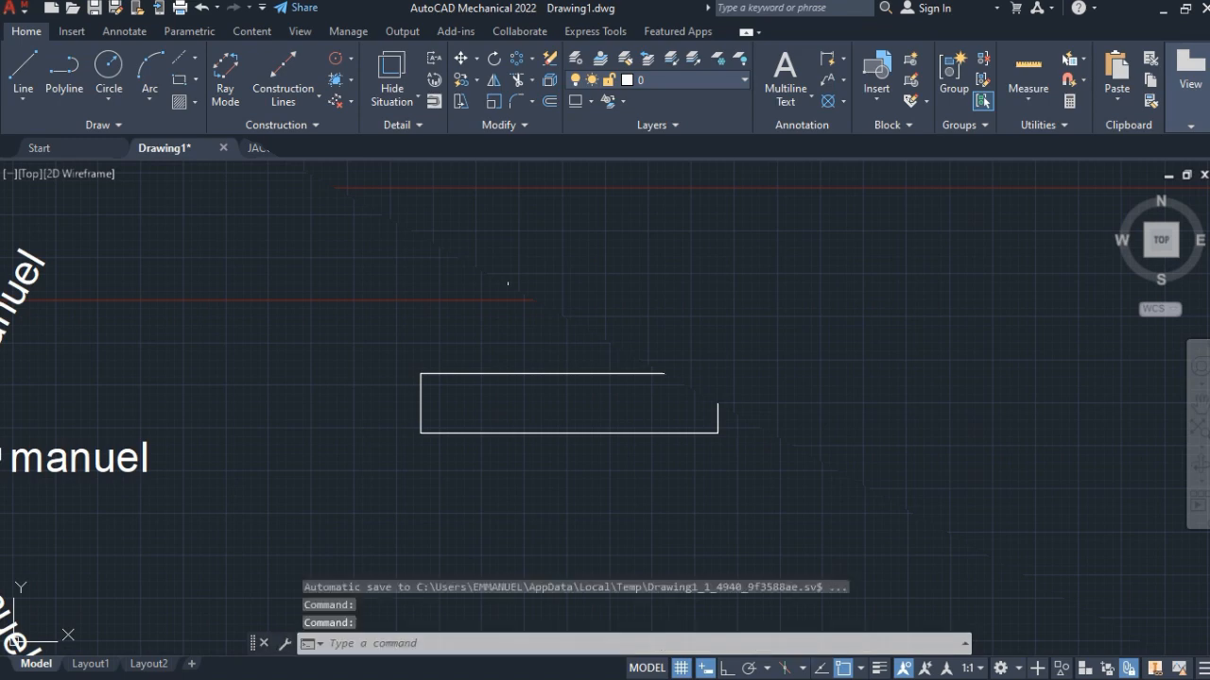
type("ape")
key("Return")
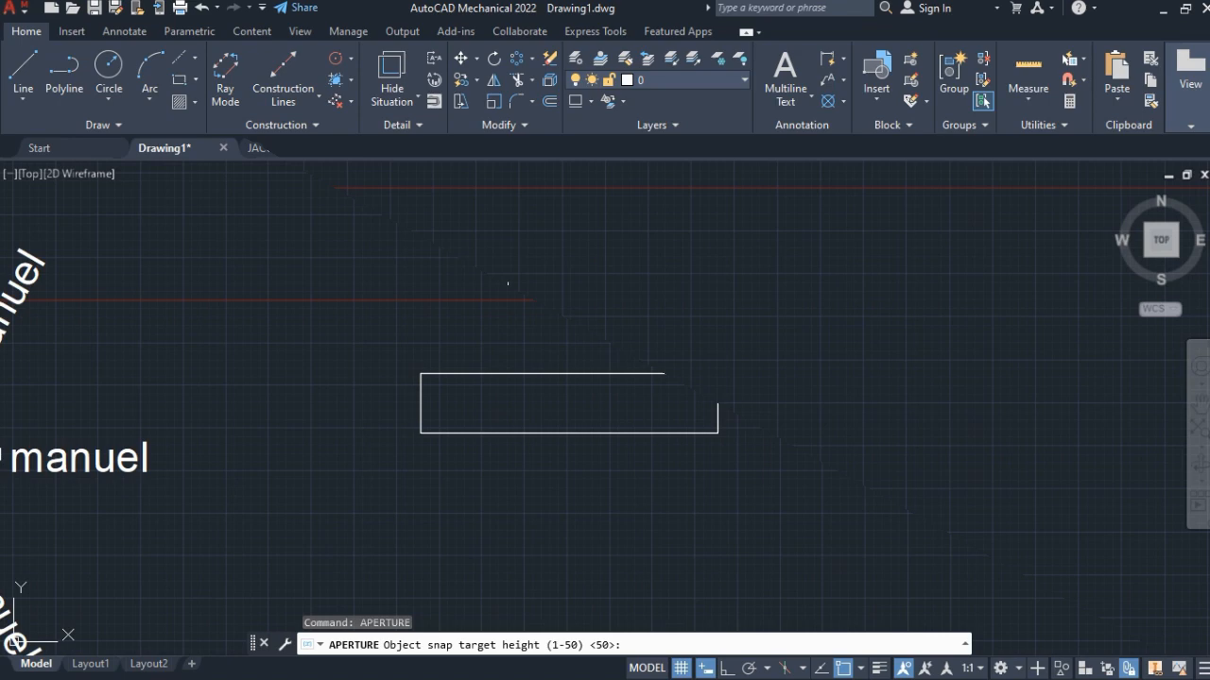
type("1")
key("Return")
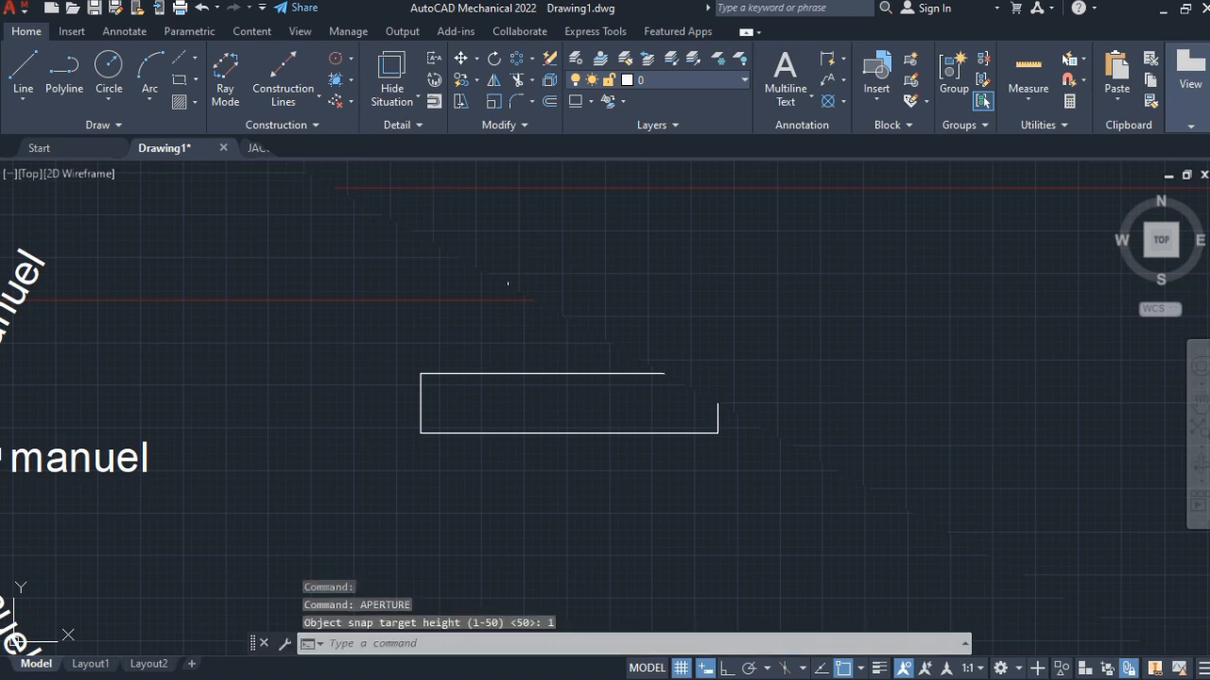
Step: Test the object snap target near the rectangle with the Circle command, without completing a circle
left_click(103, 64)
left_click(507, 283)
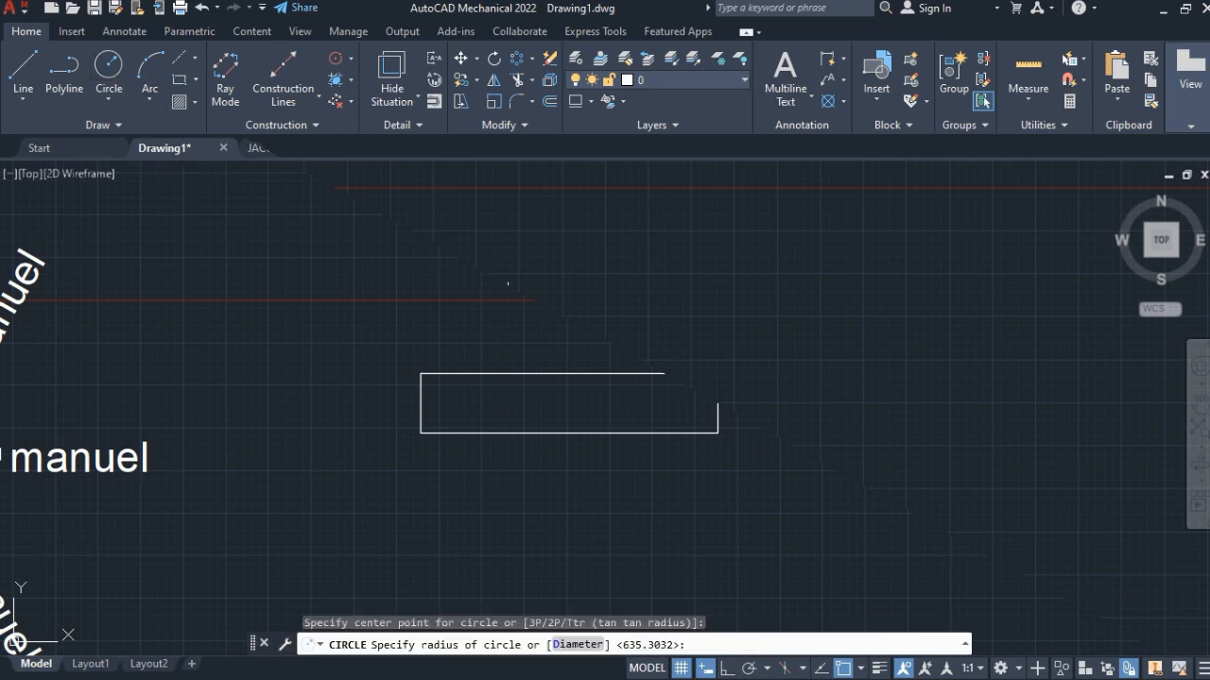
key("Escape")
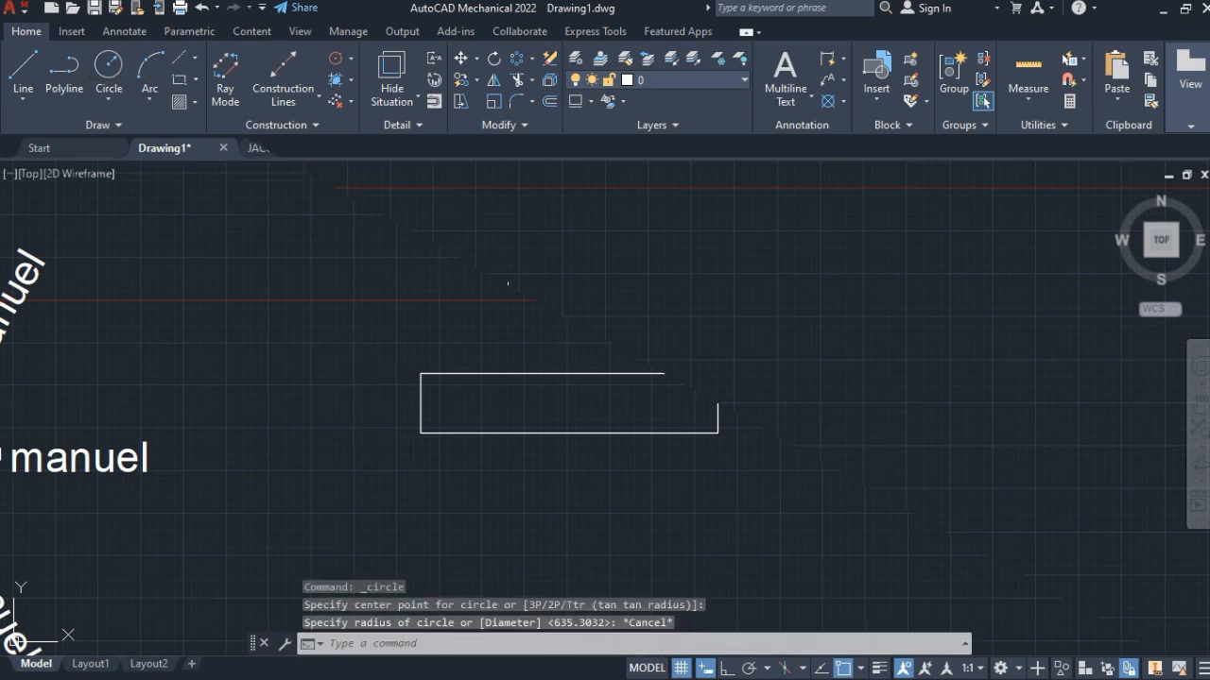
key("Return")
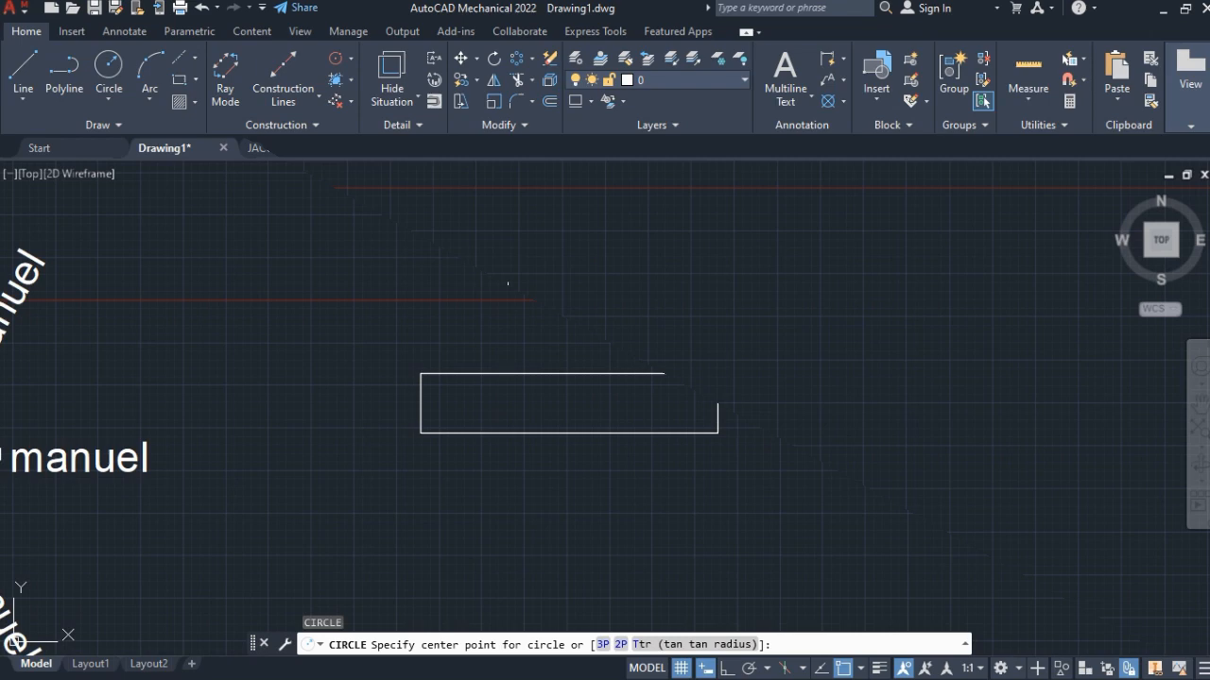
key("Escape")
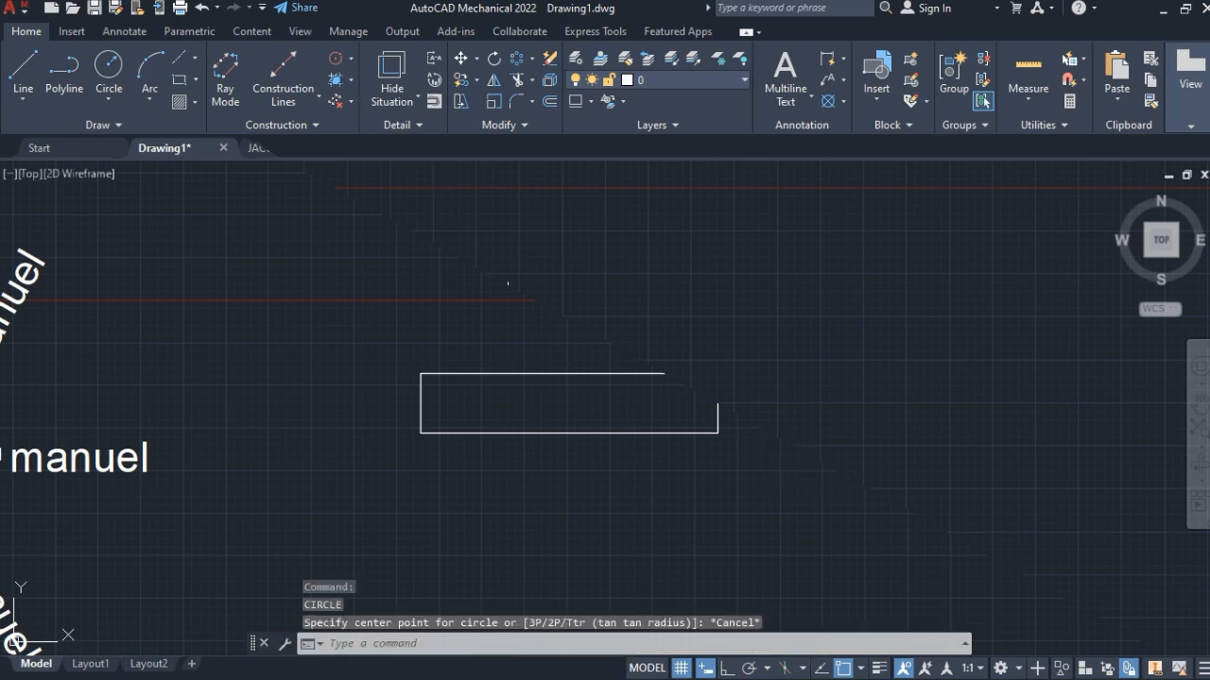
Step: Set the object snap target height to 50 with APERTURE and test it with the Circle command, leaving no circle drawn
type("aperture")
key("Return")
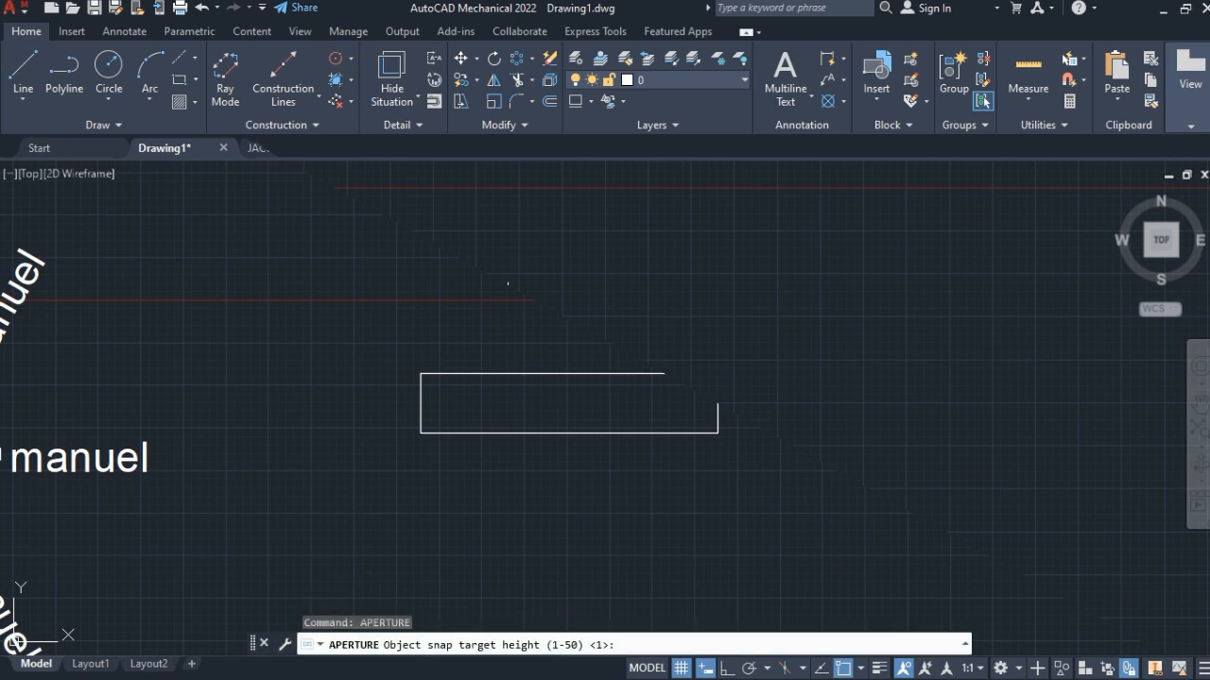
type("50")
key("Return")
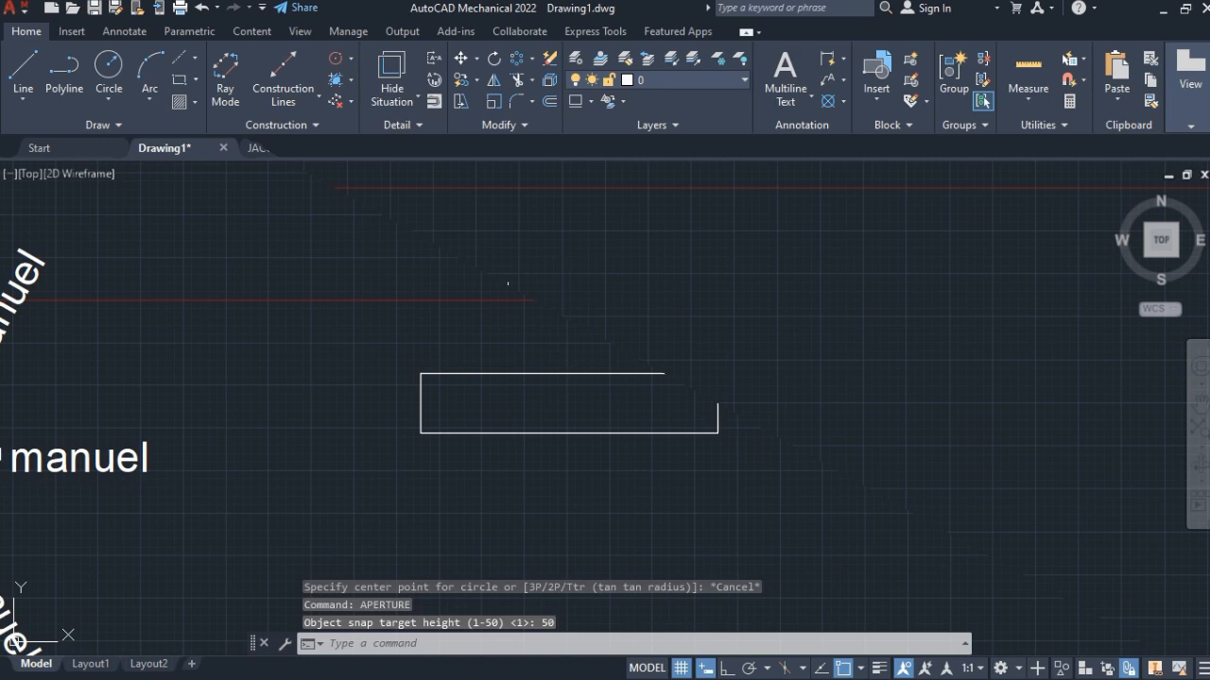
type("c")
key("Return")
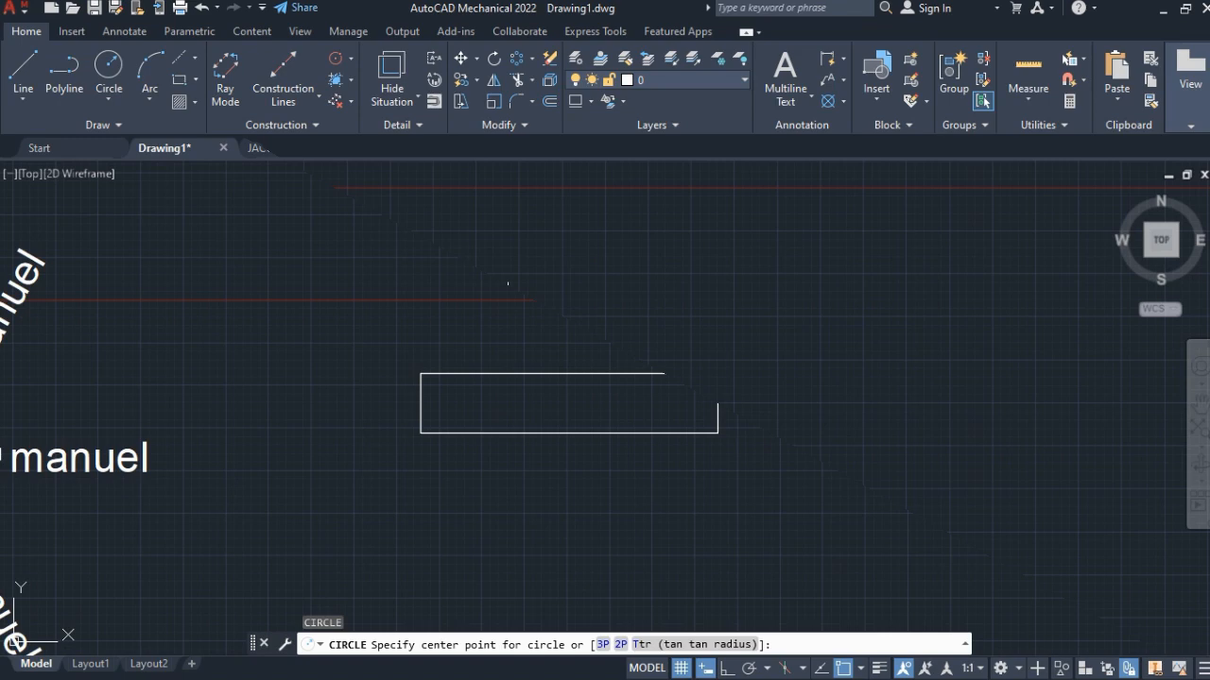
key("Escape")
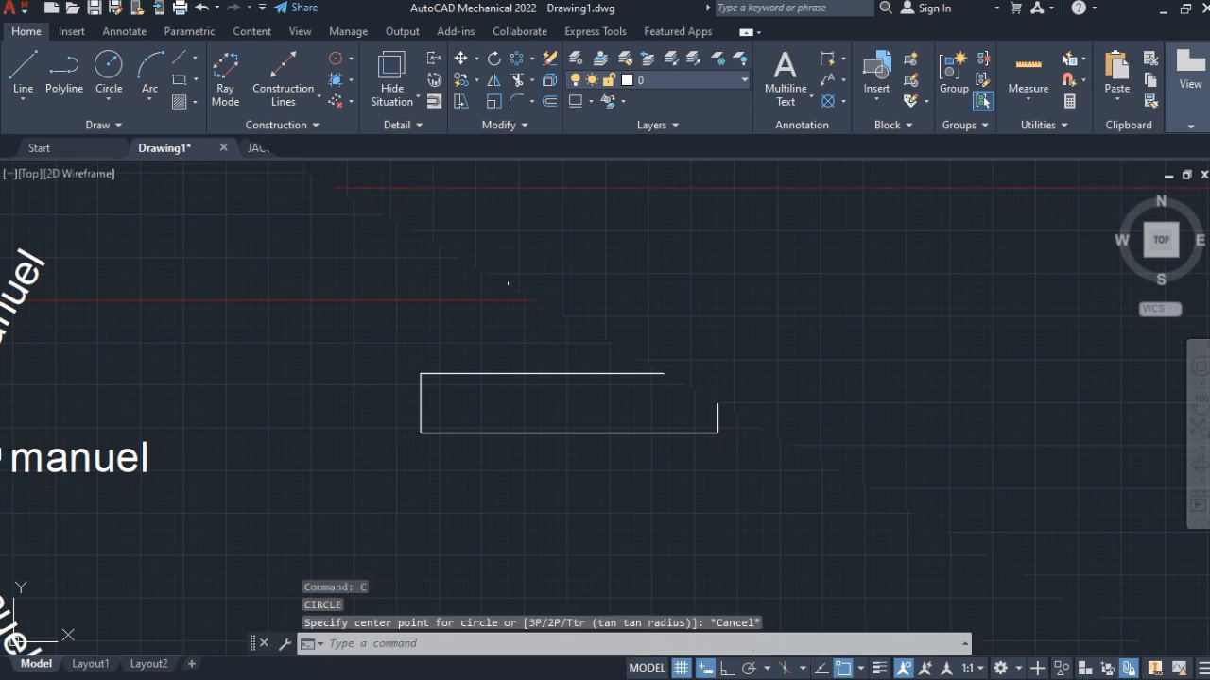